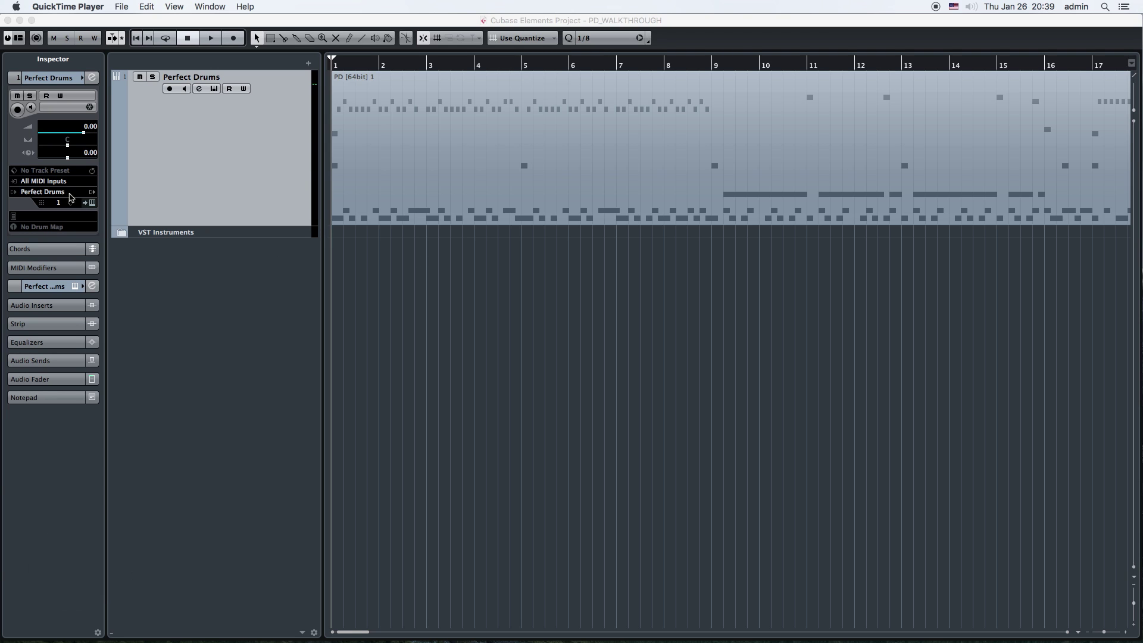
- Open the Perfect Drums instrument on the drum track and look over its Sampler page
{"action": "left_click", "coordinate": [92, 203]}
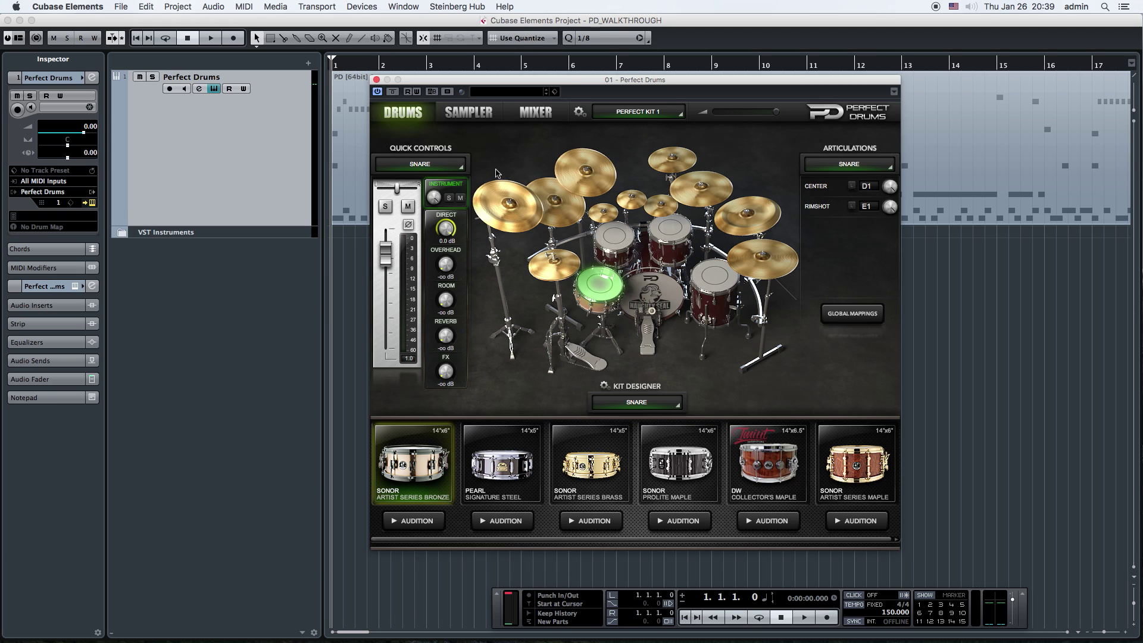
{"action": "left_click", "coordinate": [478, 118]}
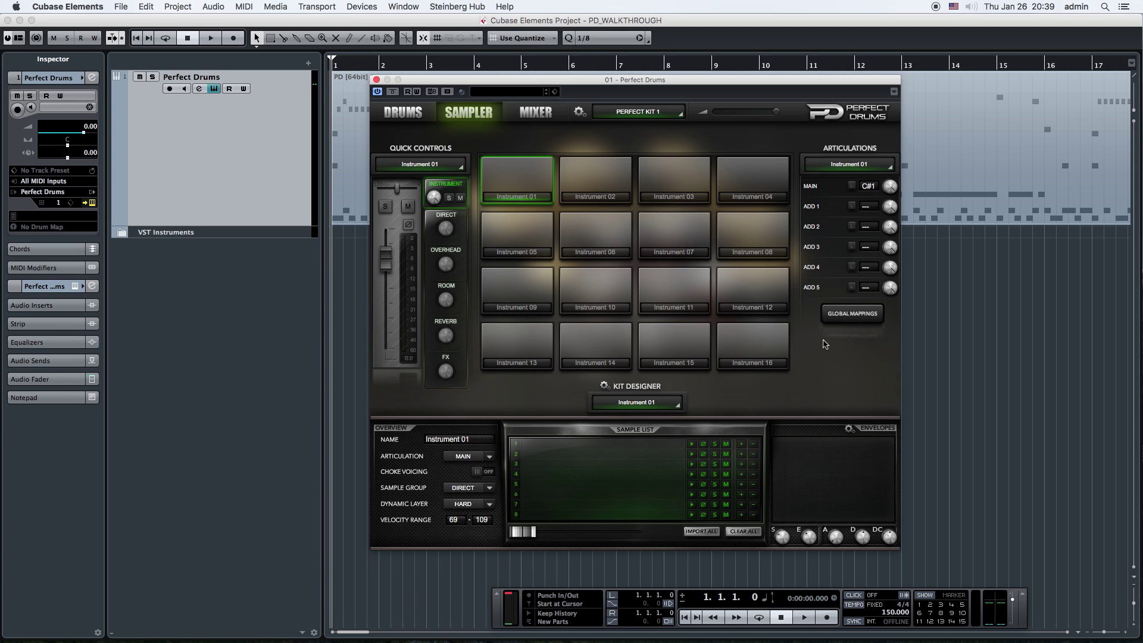
- Inspect the instrument's Mixer page, including its channel banks and aux busses, return to the Drums page and close the instrument
{"action": "left_click", "coordinate": [543, 118]}
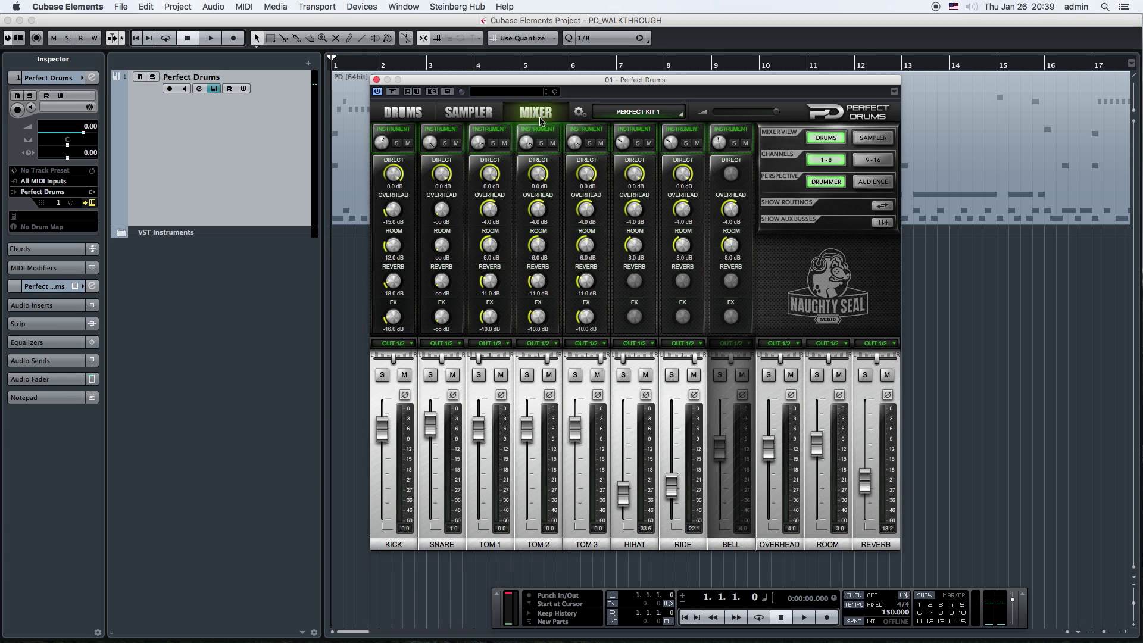
{"action": "left_click", "coordinate": [863, 166]}
{"action": "left_click", "coordinate": [860, 165]}
{"action": "left_click", "coordinate": [858, 165]}
{"action": "left_click", "coordinate": [866, 162]}
{"action": "left_click", "coordinate": [882, 223]}
{"action": "left_click", "coordinate": [882, 224]}
{"action": "left_click", "coordinate": [401, 115]}
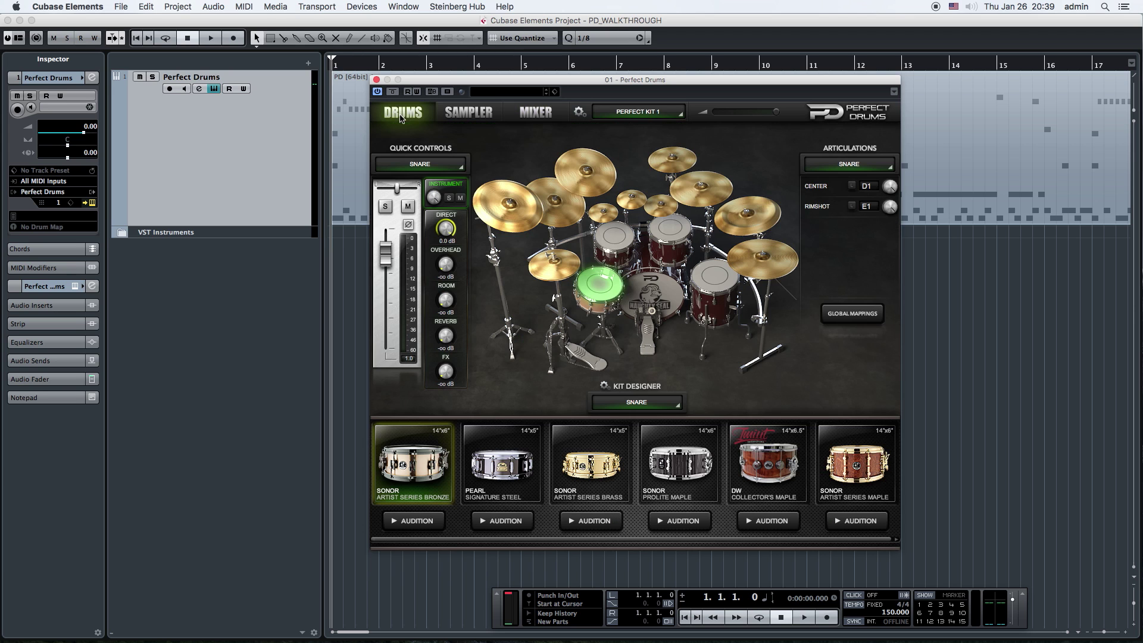
{"action": "left_click", "coordinate": [377, 80]}
- View the drum part's notes and velocities in the Key Editor, and close the editor
{"action": "left_click", "coordinate": [458, 179]}
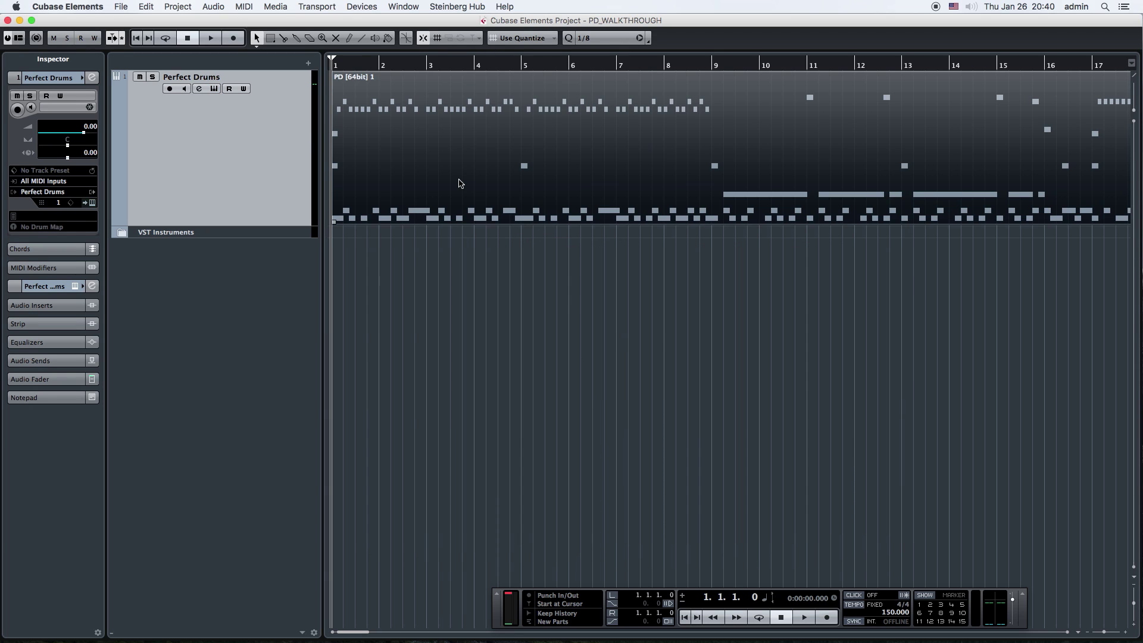
{"action": "double_click", "coordinate": [460, 183]}
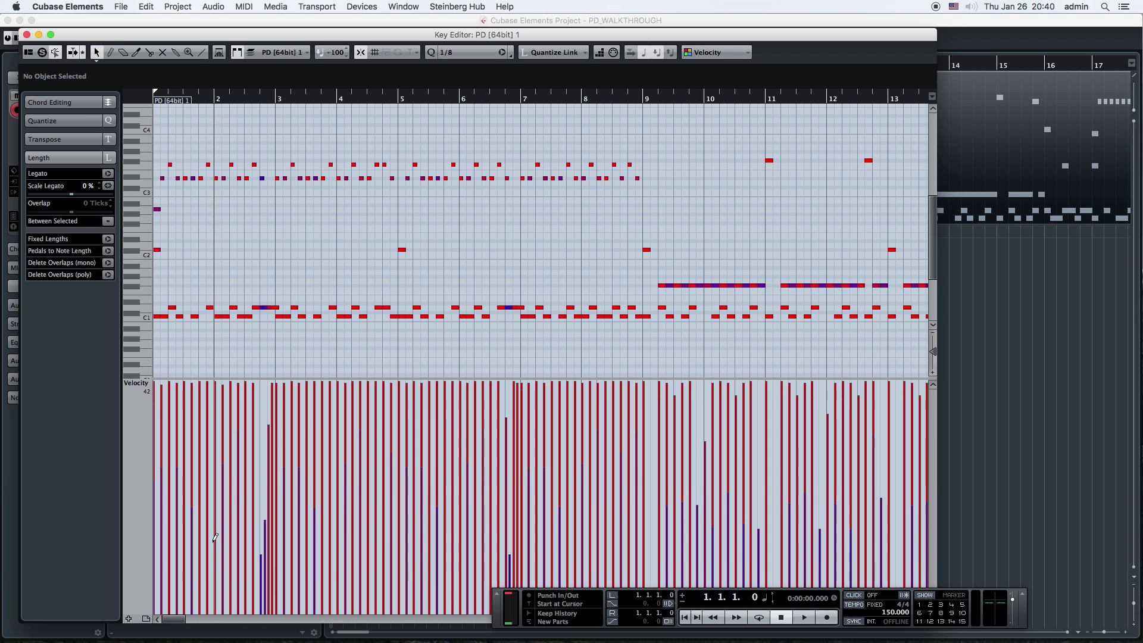
{"action": "mouse_move", "coordinate": [185, 620]}
{"action": "left_mouse_down"}
{"action": "mouse_move", "coordinate": [284, 626]}
{"action": "mouse_move", "coordinate": [174, 623]}
{"action": "left_mouse_up"}
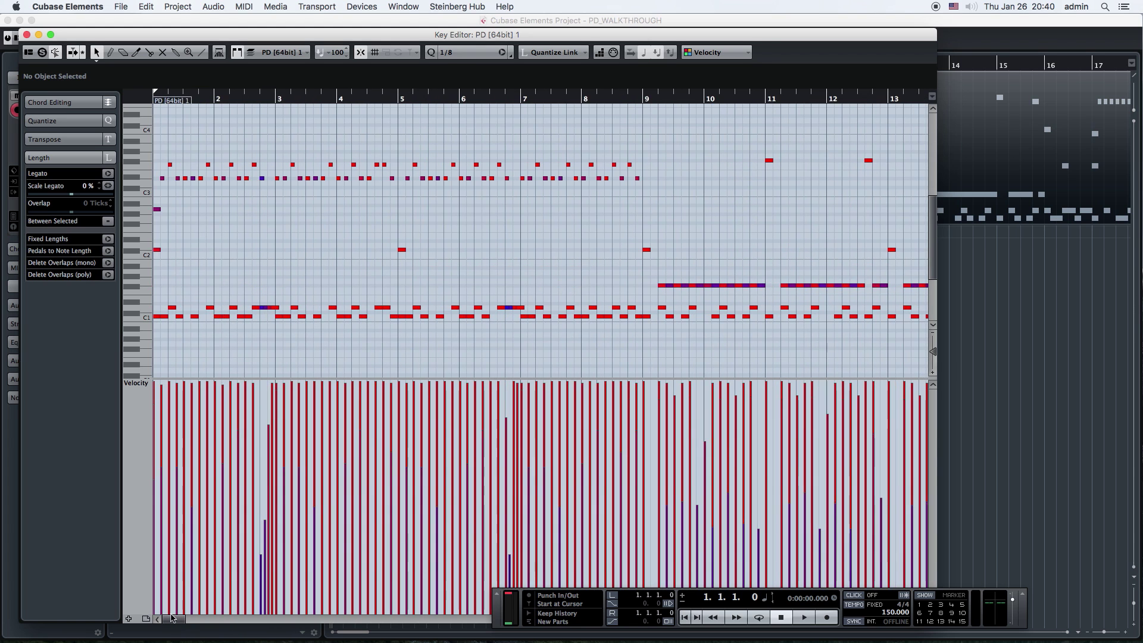
{"action": "left_click", "coordinate": [27, 35]}
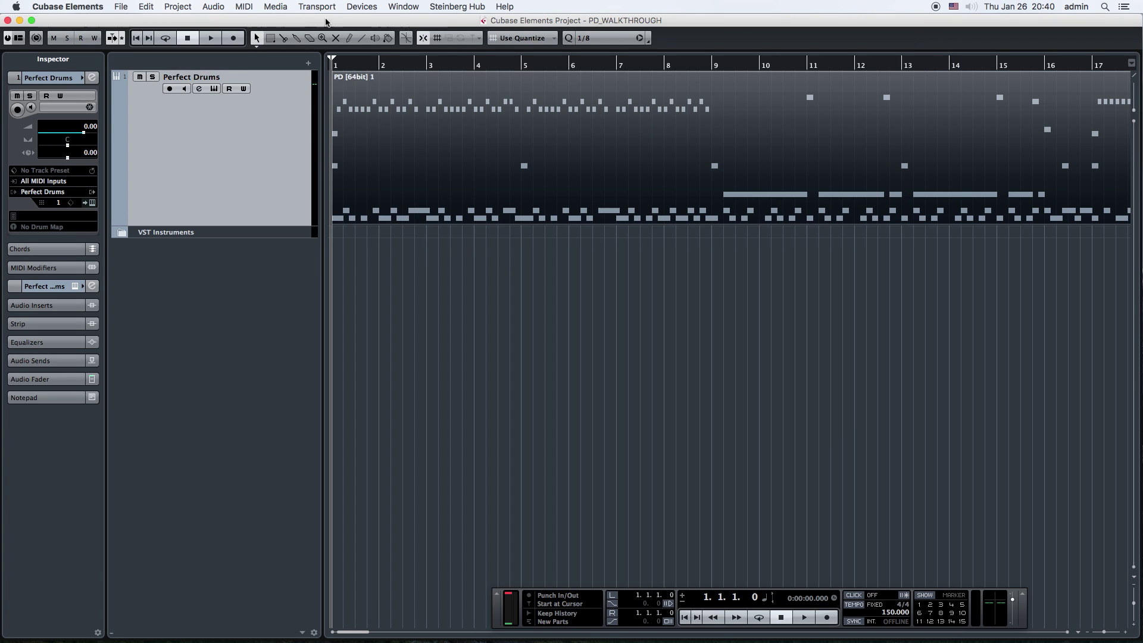
- Open the MixConsole, look at the Stereo Out inserts and EQ racks, and close it
{"action": "left_click", "coordinate": [361, 7]}
{"action": "left_click", "coordinate": [366, 34]}
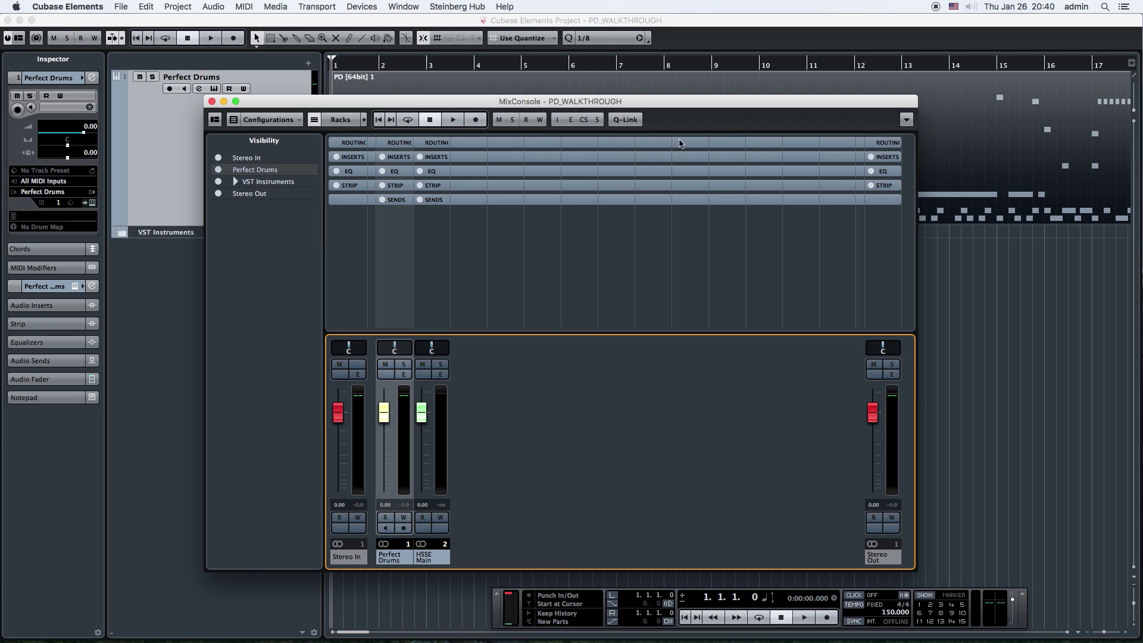
{"action": "left_click", "coordinate": [887, 157]}
{"action": "left_click", "coordinate": [887, 157]}
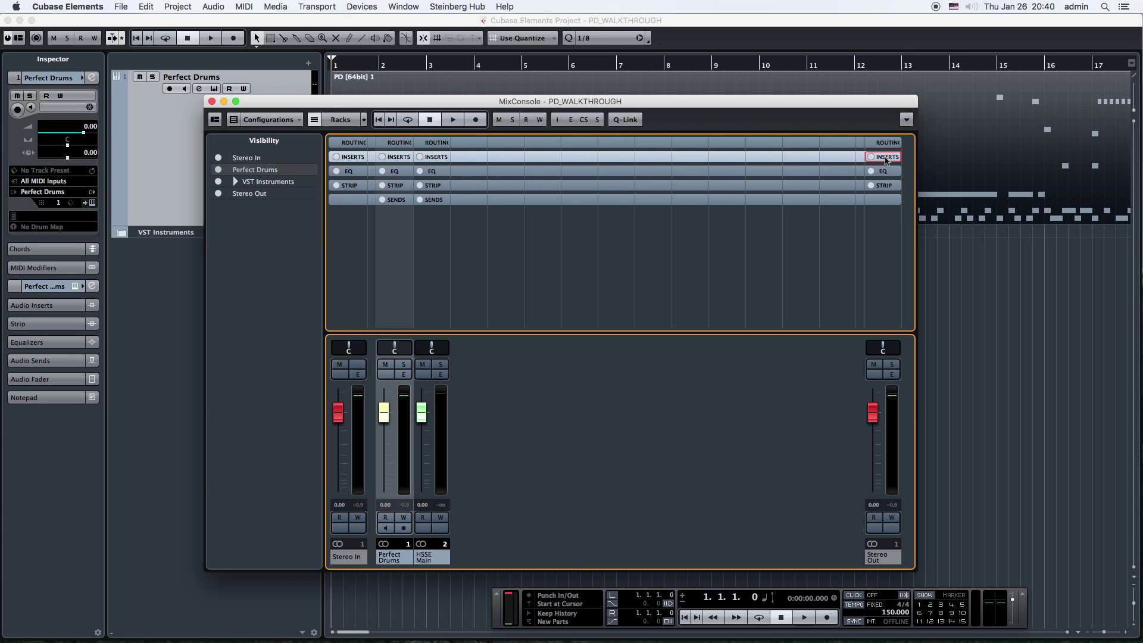
{"action": "left_click", "coordinate": [884, 172]}
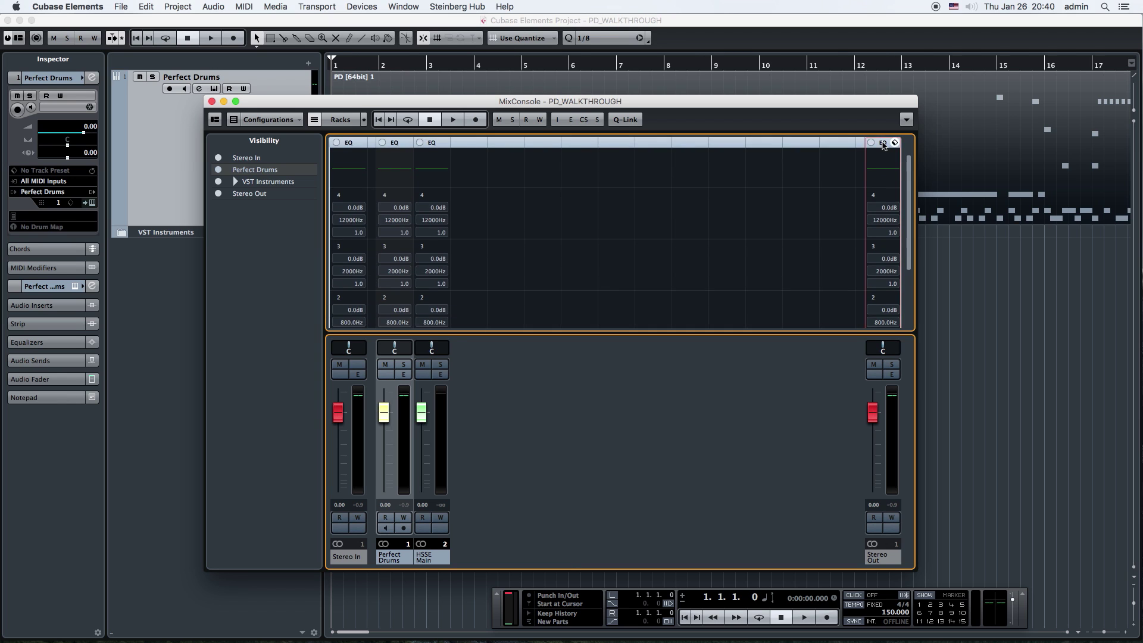
{"action": "left_click", "coordinate": [883, 143]}
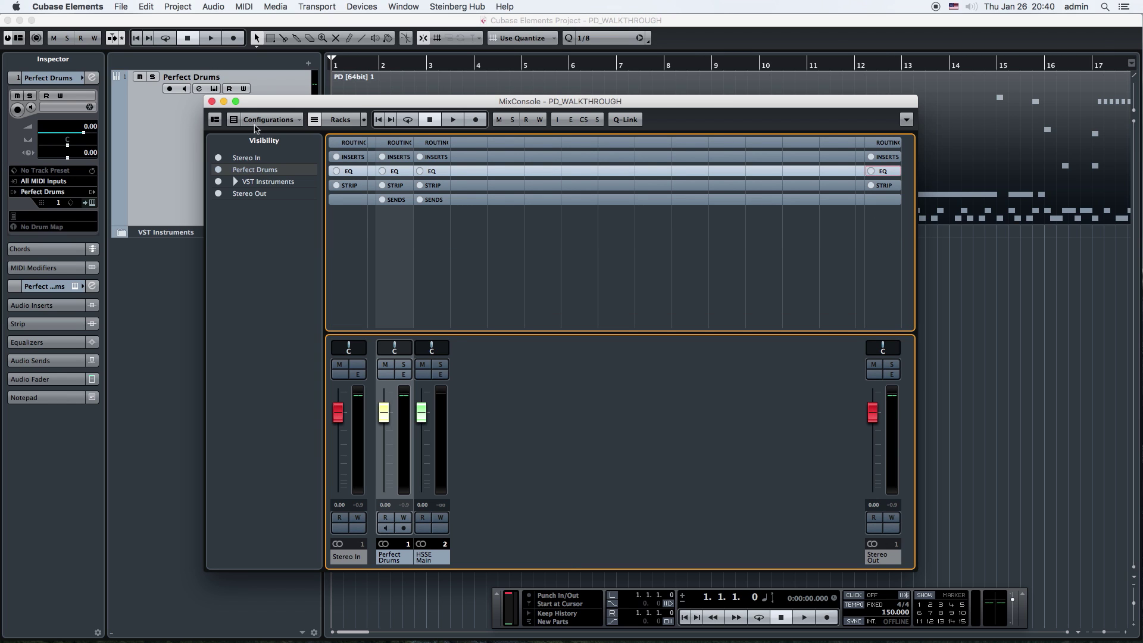
{"action": "left_click", "coordinate": [211, 102]}
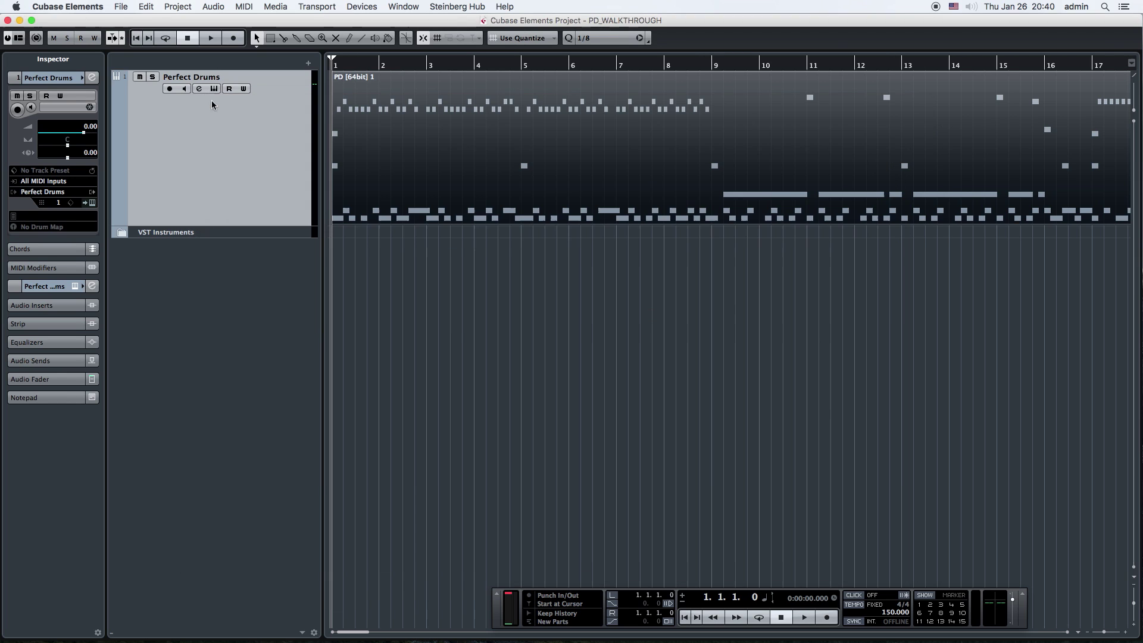
- Reopen the Perfect Drums instrument from the drum track
{"action": "left_click", "coordinate": [245, 217]}
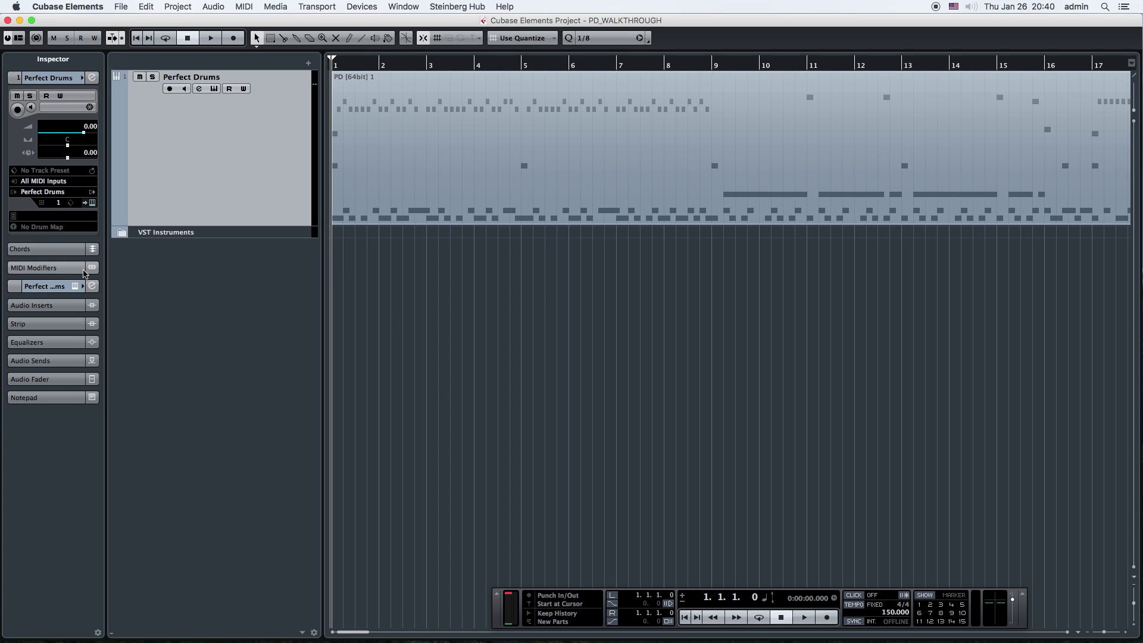
{"action": "left_click", "coordinate": [92, 203]}
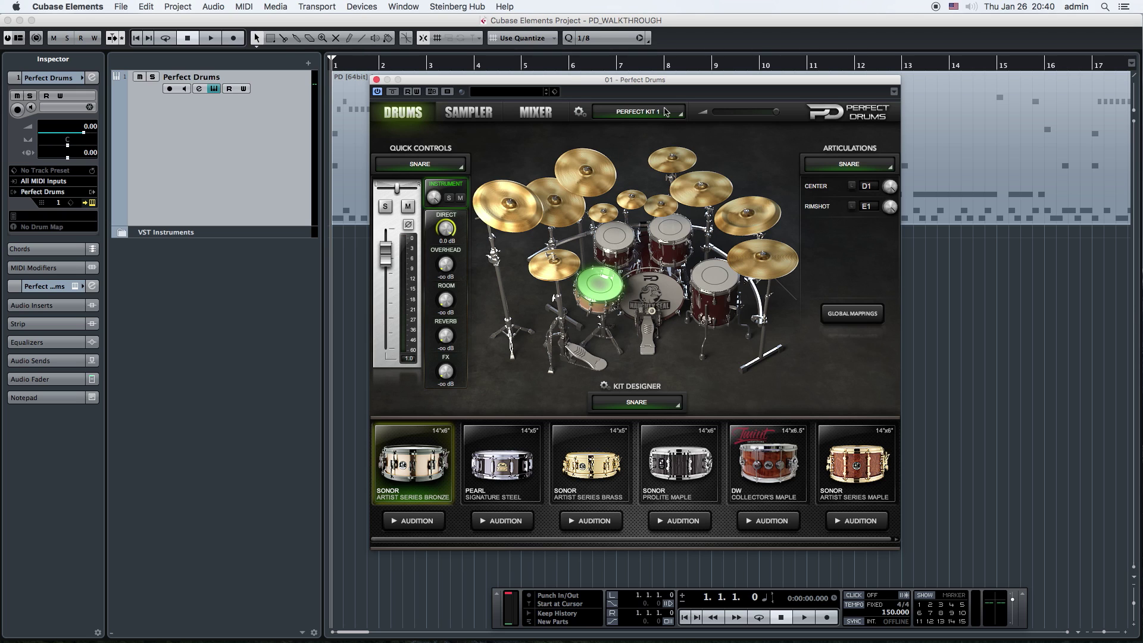
{"action": "left_click_drag", "start_coordinate": [657, 82], "coordinate": [662, 84]}
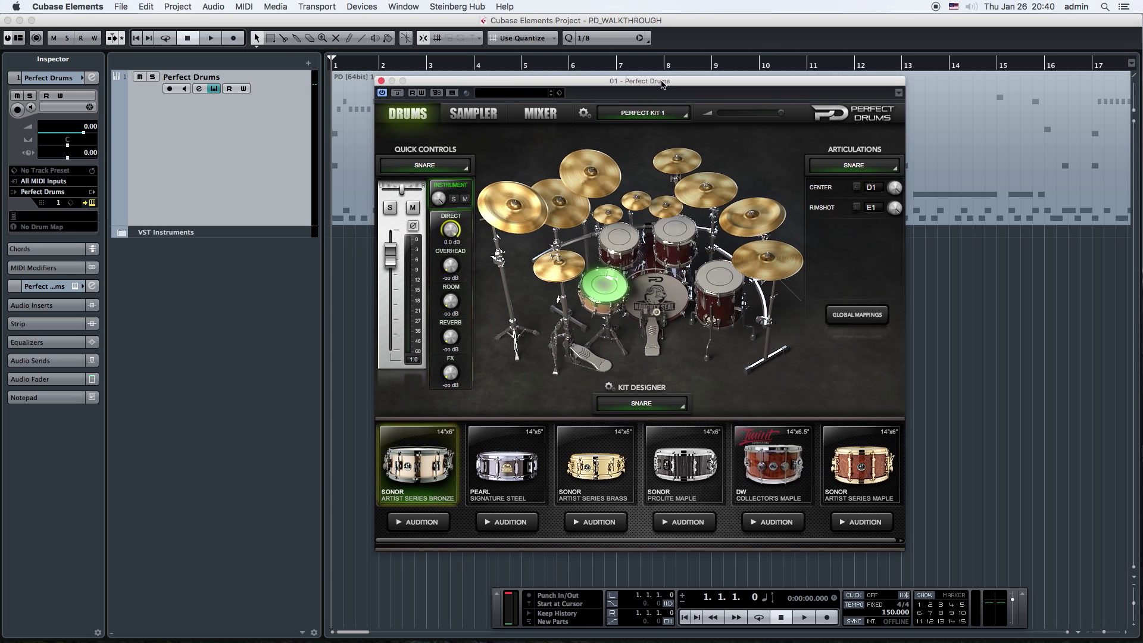
- Try Perfect Kit 2 on the drum part during playback and switch back to Perfect Kit 1
{"action": "left_click", "coordinate": [654, 115]}
{"action": "left_click", "coordinate": [644, 137]}
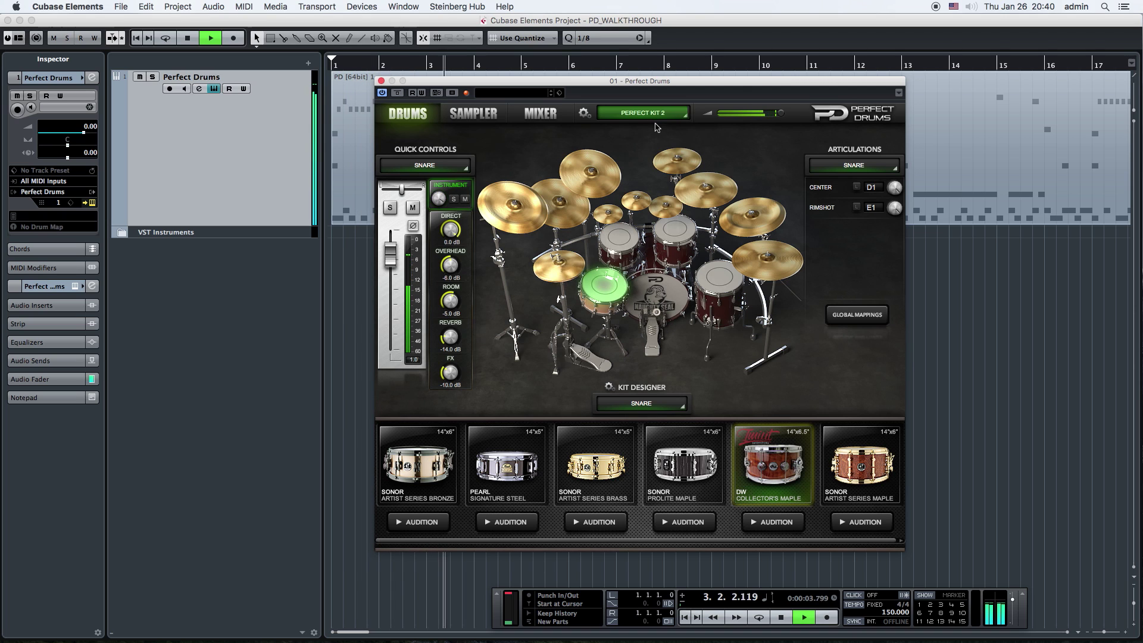
{"action": "left_click", "coordinate": [652, 113]}
{"action": "left_click", "coordinate": [639, 133]}
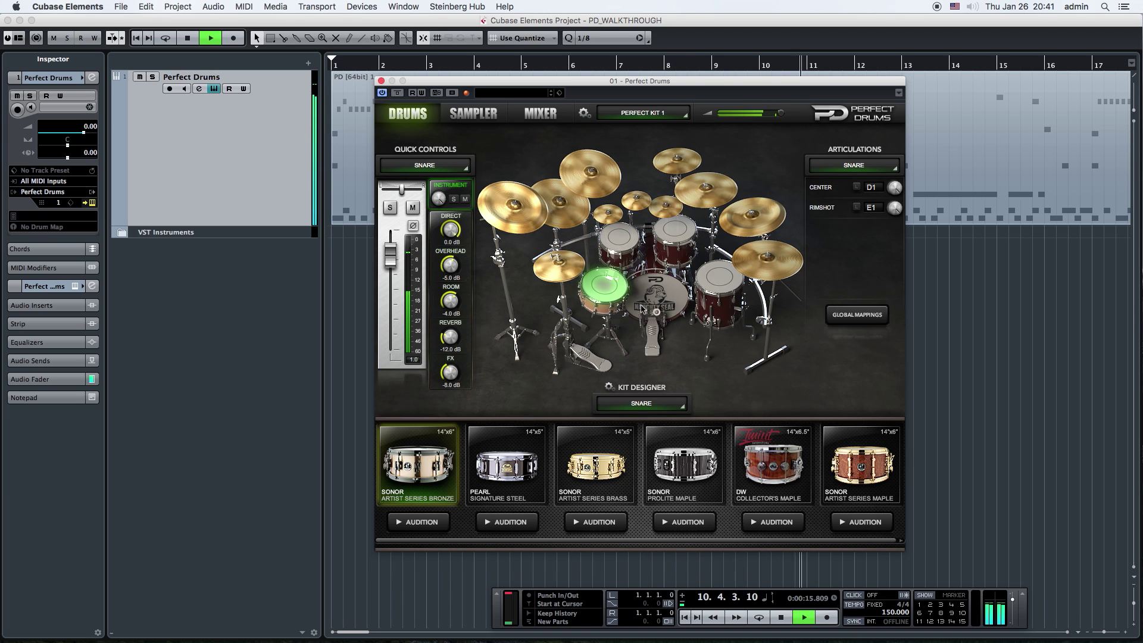
- Try the Pearl Signature Steel, Sonor Artist Series Brass and DW Collector's Maple snares during playback
{"action": "left_click", "coordinate": [642, 341]}
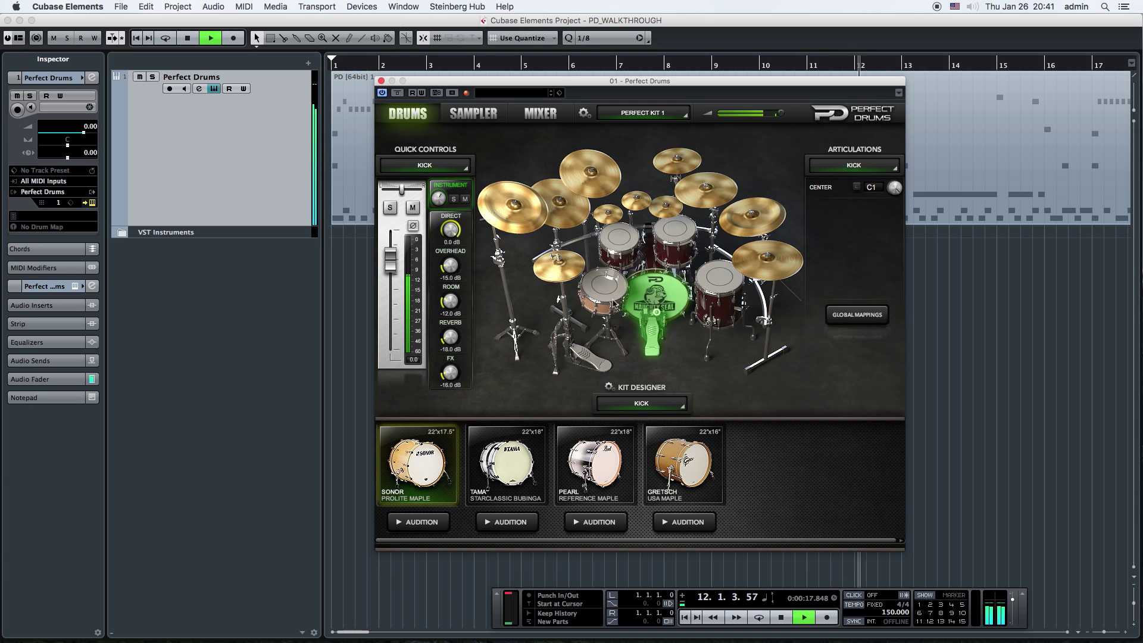
{"action": "left_click", "coordinate": [609, 294]}
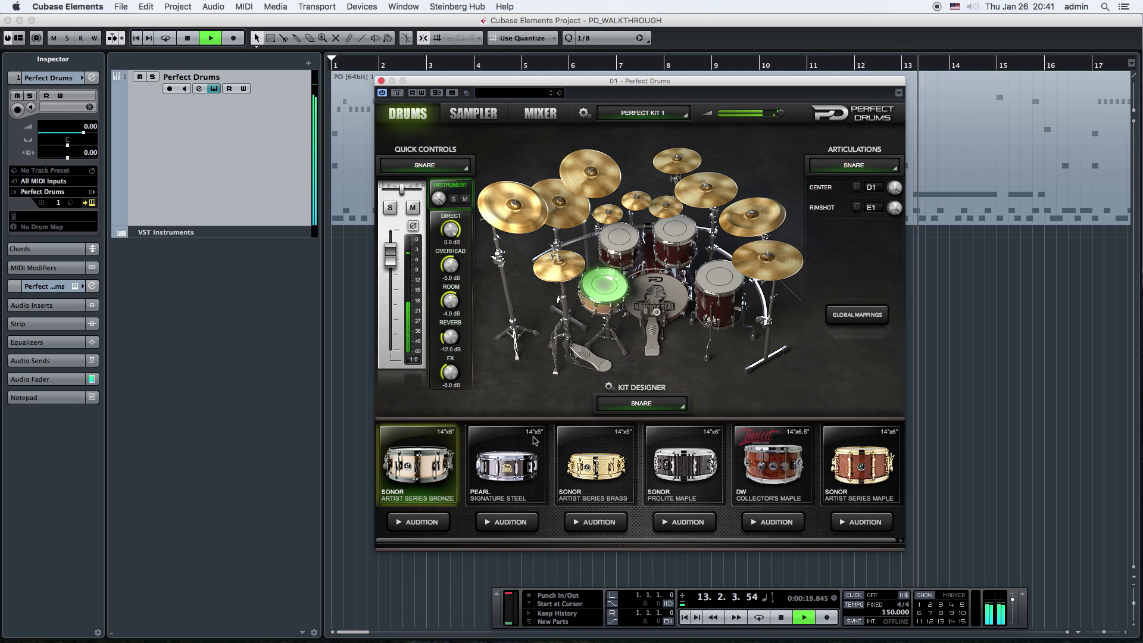
{"action": "left_click", "coordinate": [526, 450]}
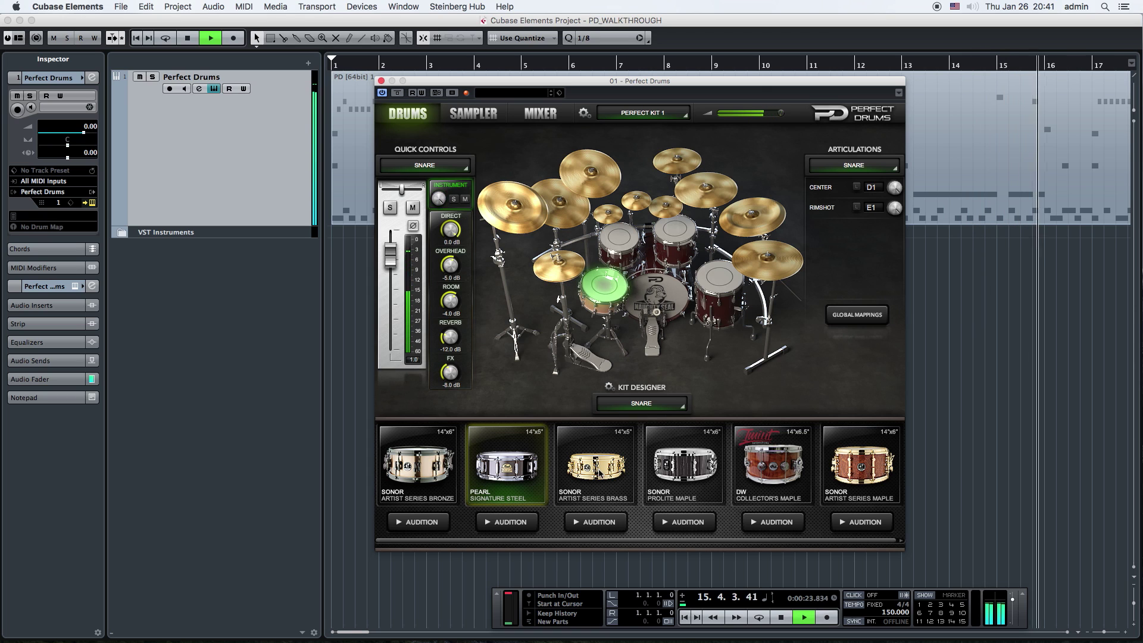
{"action": "left_click", "coordinate": [602, 469]}
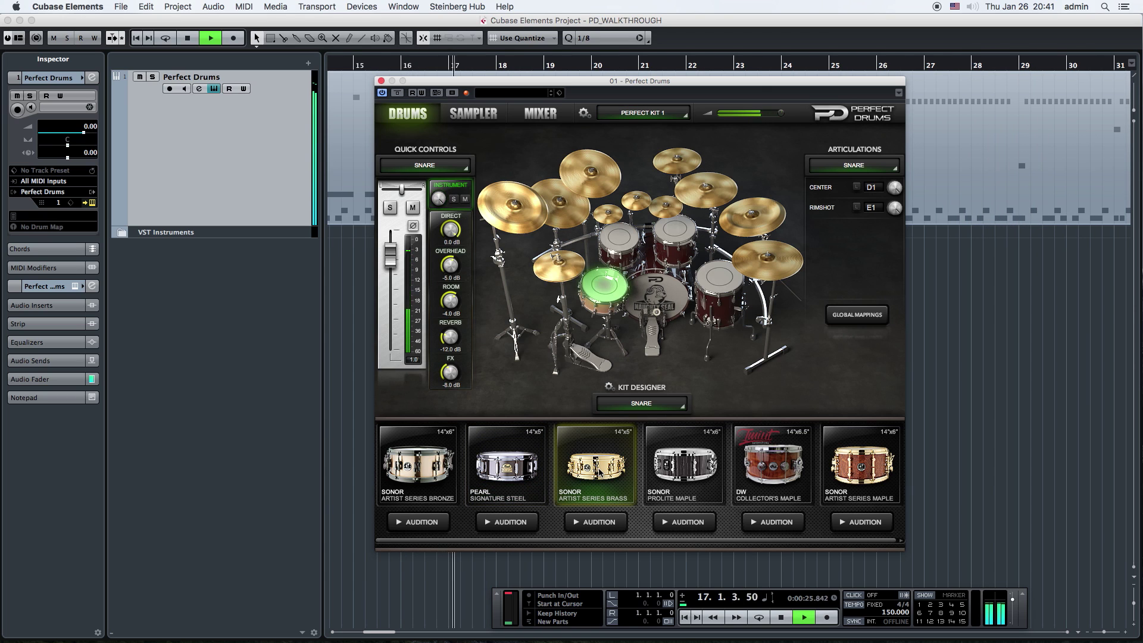
{"action": "left_click", "coordinate": [780, 471]}
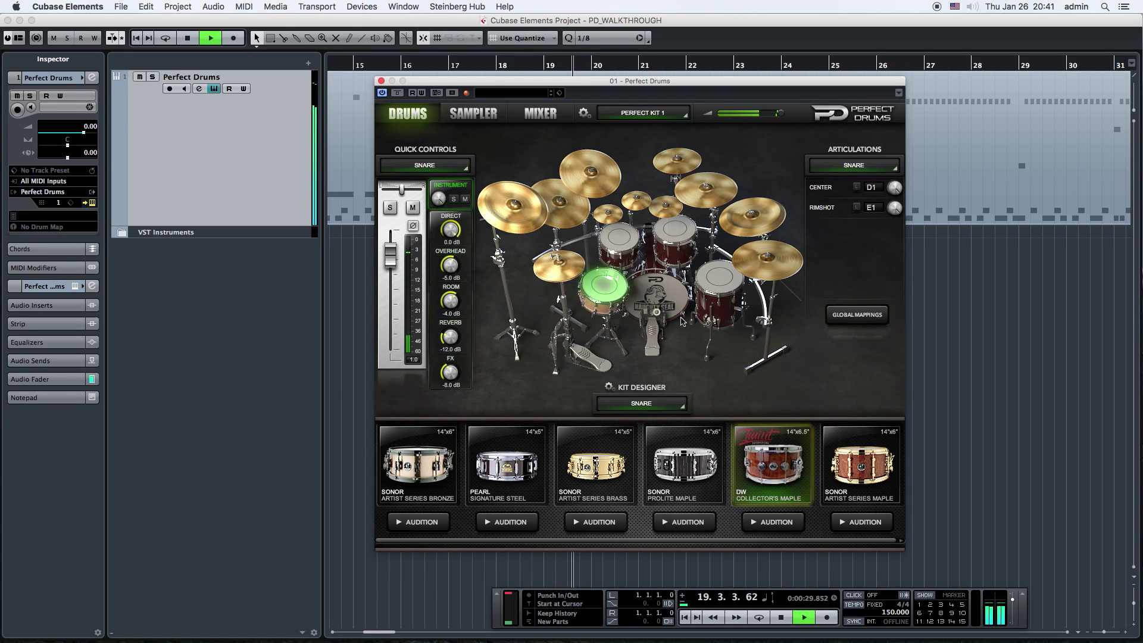
- Try the Tama Starclassic Bubinga, Pearl Reference Maple and Gretsch USA Maple kicks, ending on the Sonor Prolite Maple
{"action": "left_click", "coordinate": [655, 298]}
{"action": "left_click", "coordinate": [542, 446]}
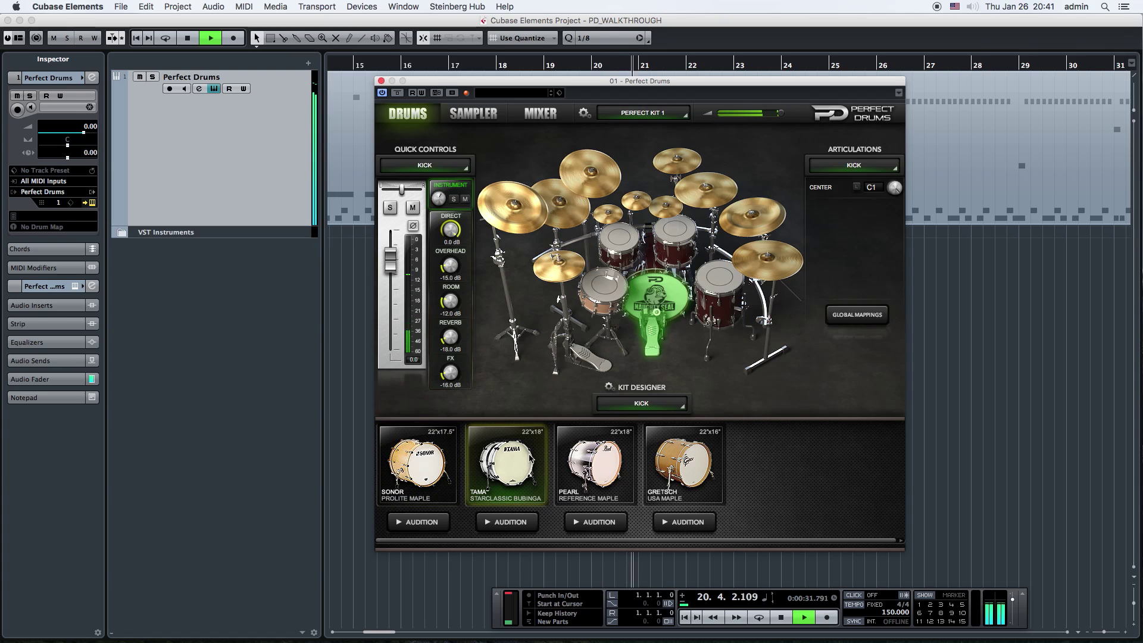
{"action": "left_click", "coordinate": [604, 469]}
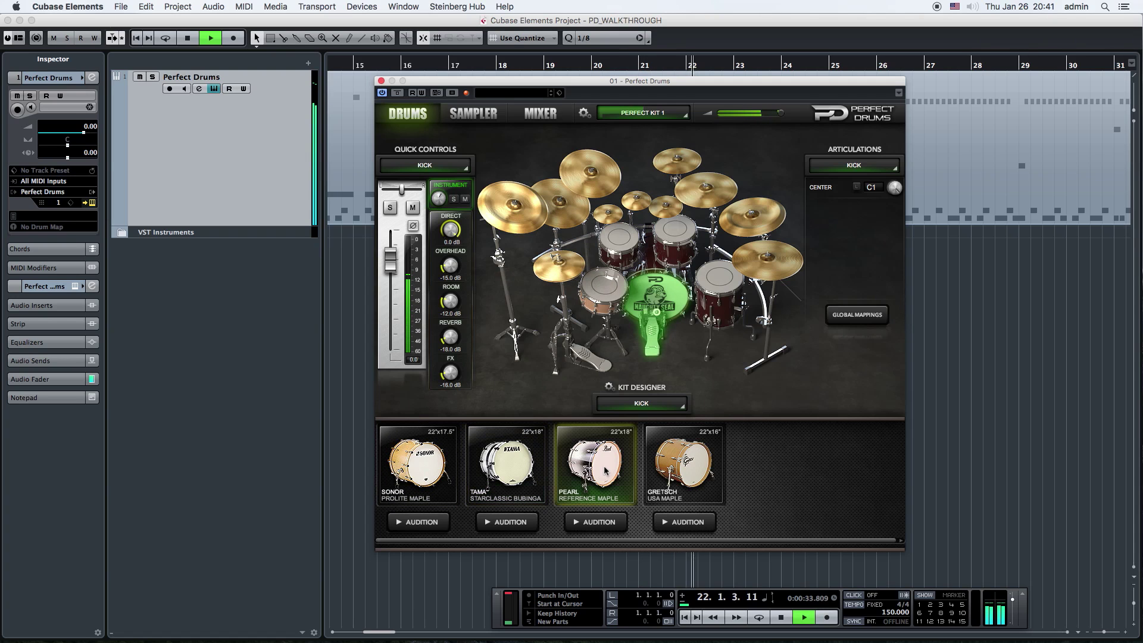
{"action": "left_click", "coordinate": [701, 475]}
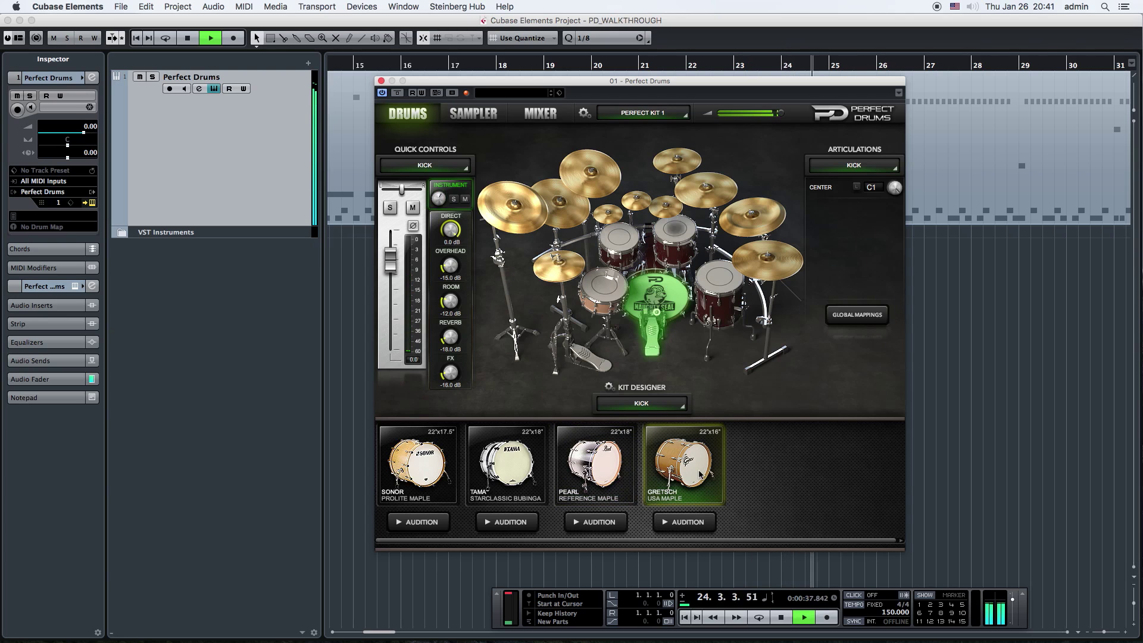
{"action": "left_click", "coordinate": [420, 465]}
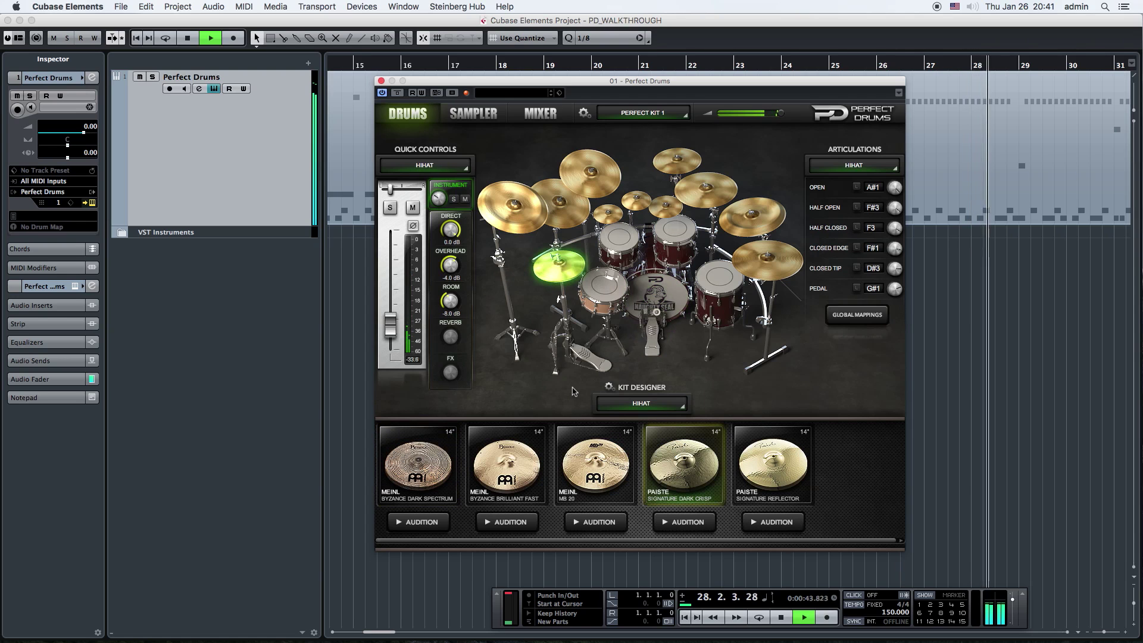
- Try the Meinl Byzance Dark Spectrum and MB 20 hi-hats during playback, and stop the playback
{"action": "left_click", "coordinate": [447, 483]}
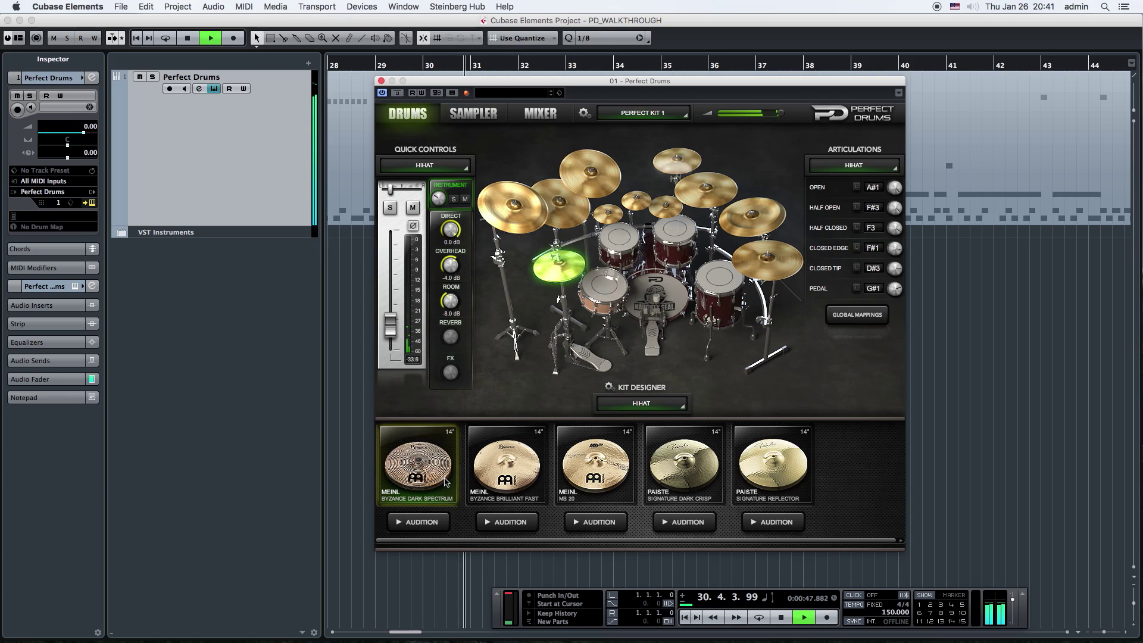
{"action": "left_click", "coordinate": [591, 481]}
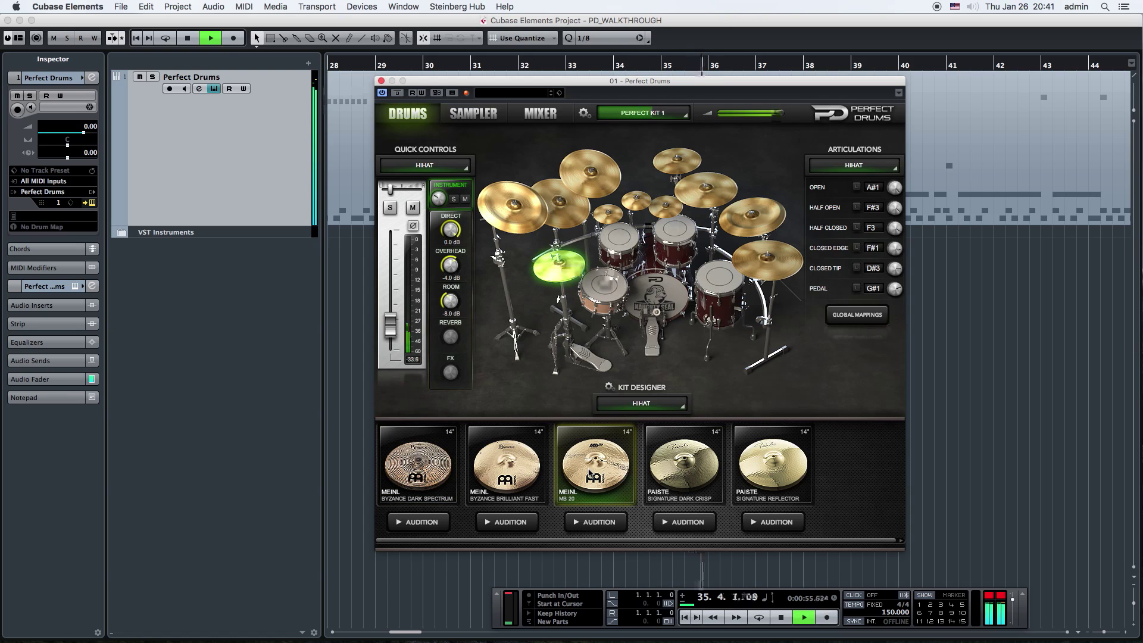
{"action": "key", "text": "space"}
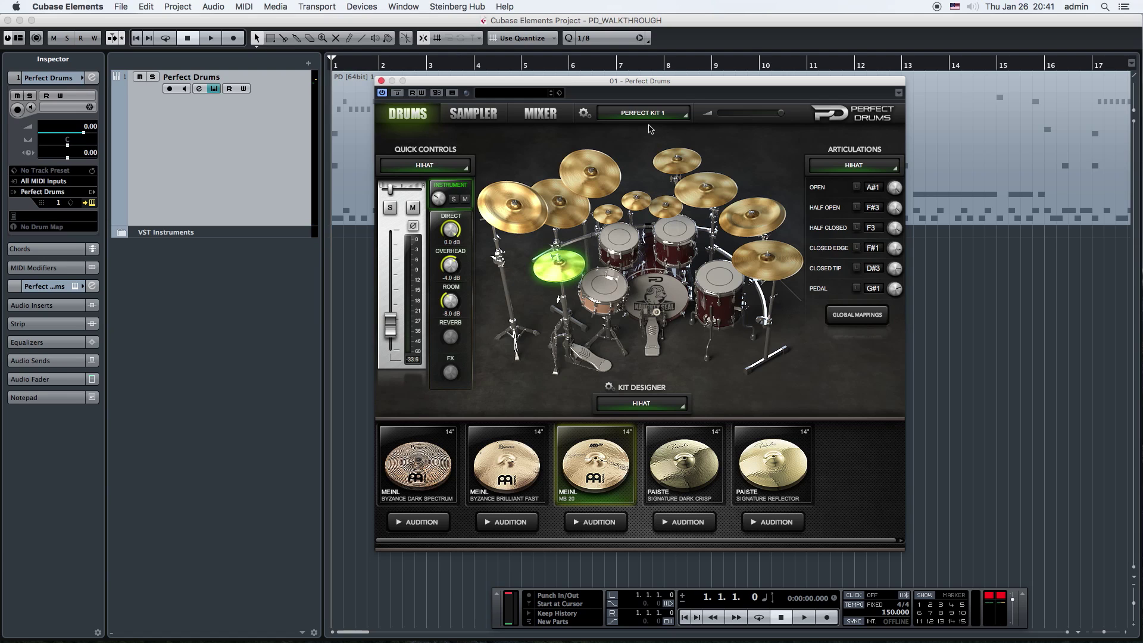
- Play the drum part from the start with Perfect Kit 3, switch to Perfect Kit 1, and stop playback
{"action": "key", "text": "space"}
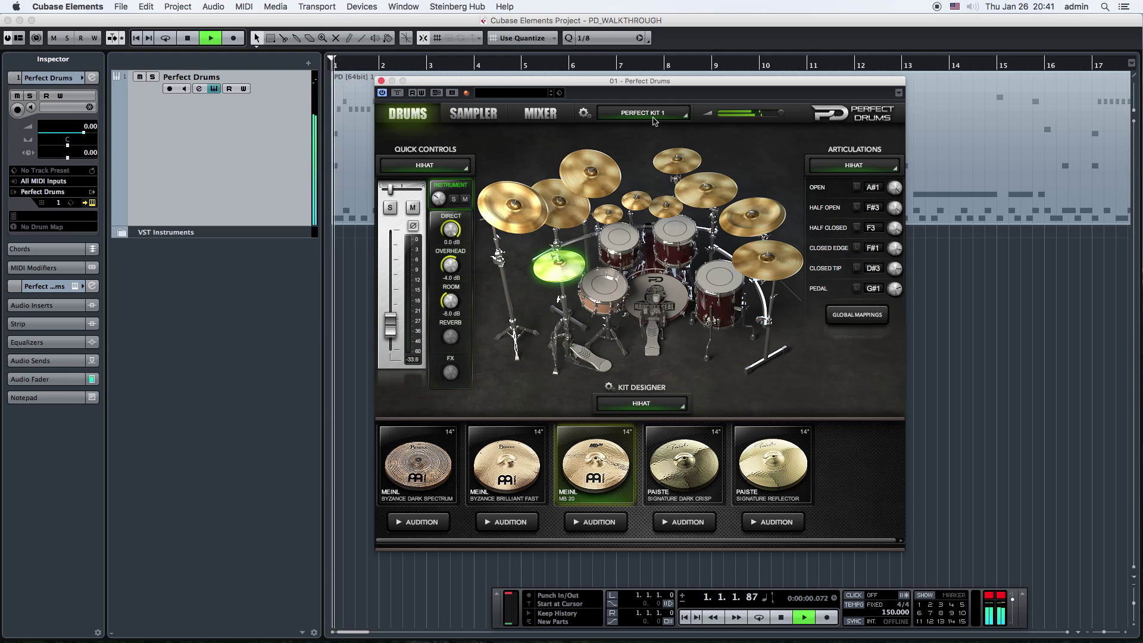
{"action": "left_click", "coordinate": [651, 114]}
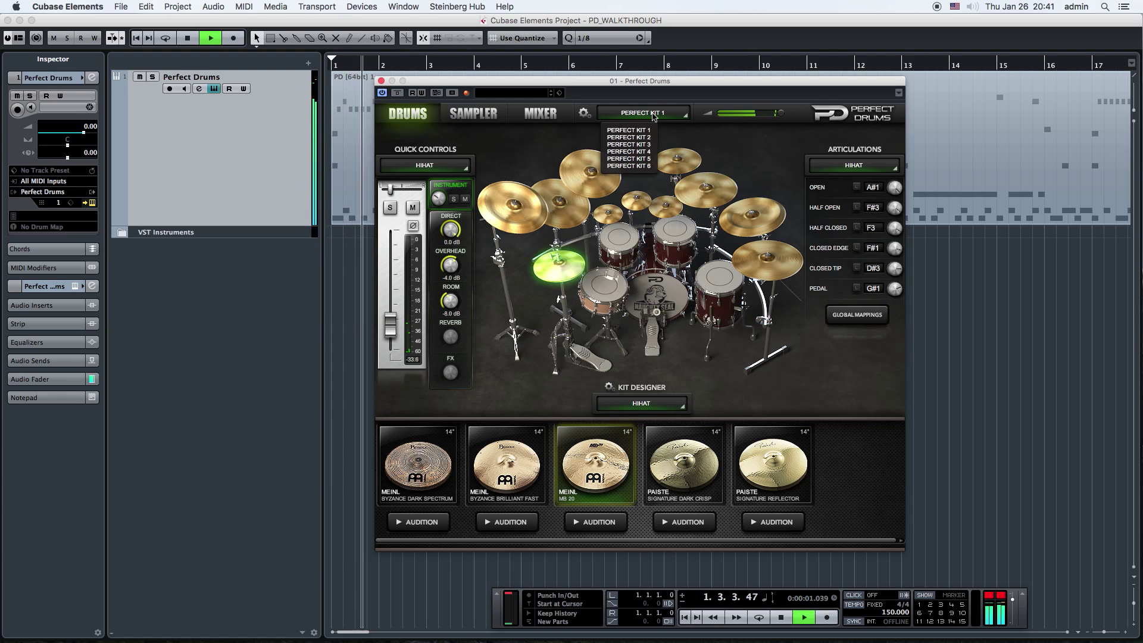
{"action": "left_click", "coordinate": [648, 144]}
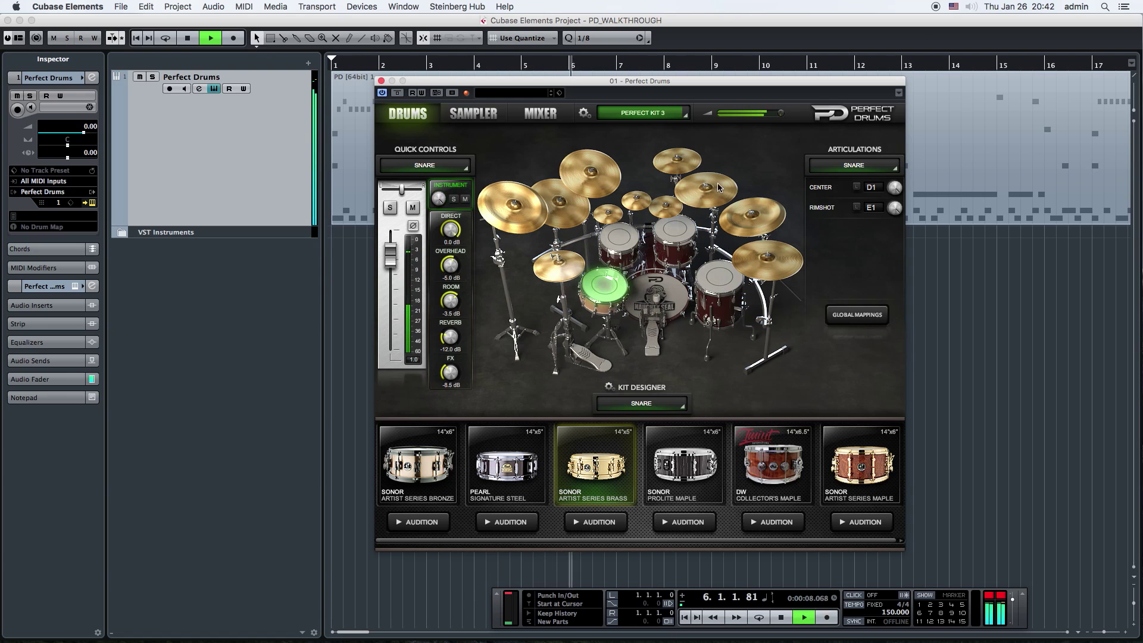
{"action": "left_click", "coordinate": [642, 113]}
{"action": "left_click", "coordinate": [637, 137]}
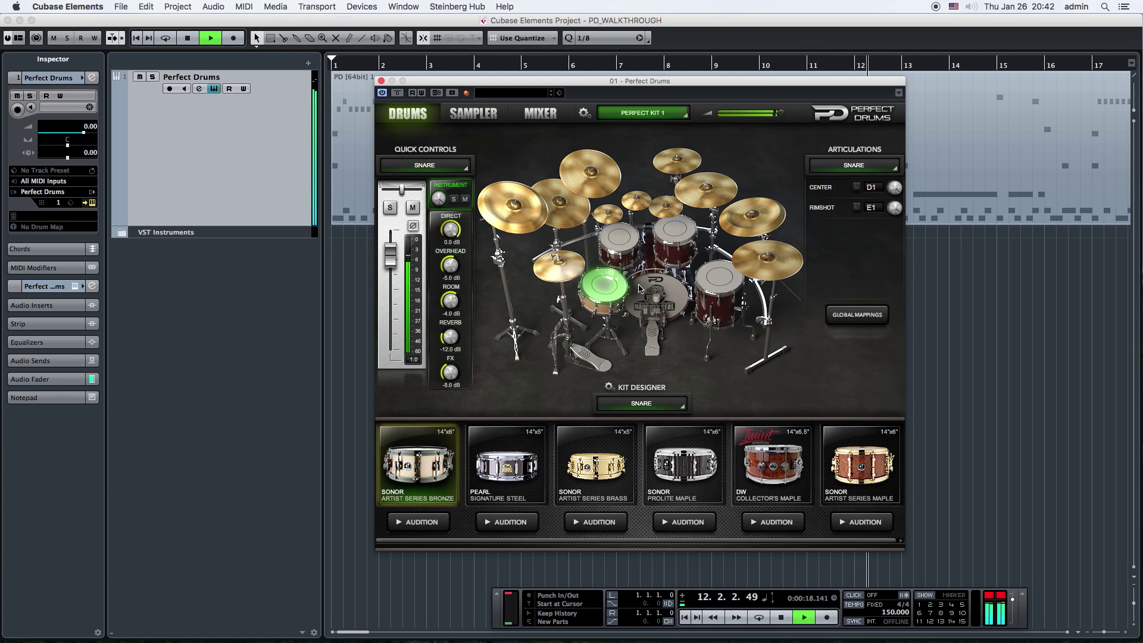
{"action": "key", "text": "space"}
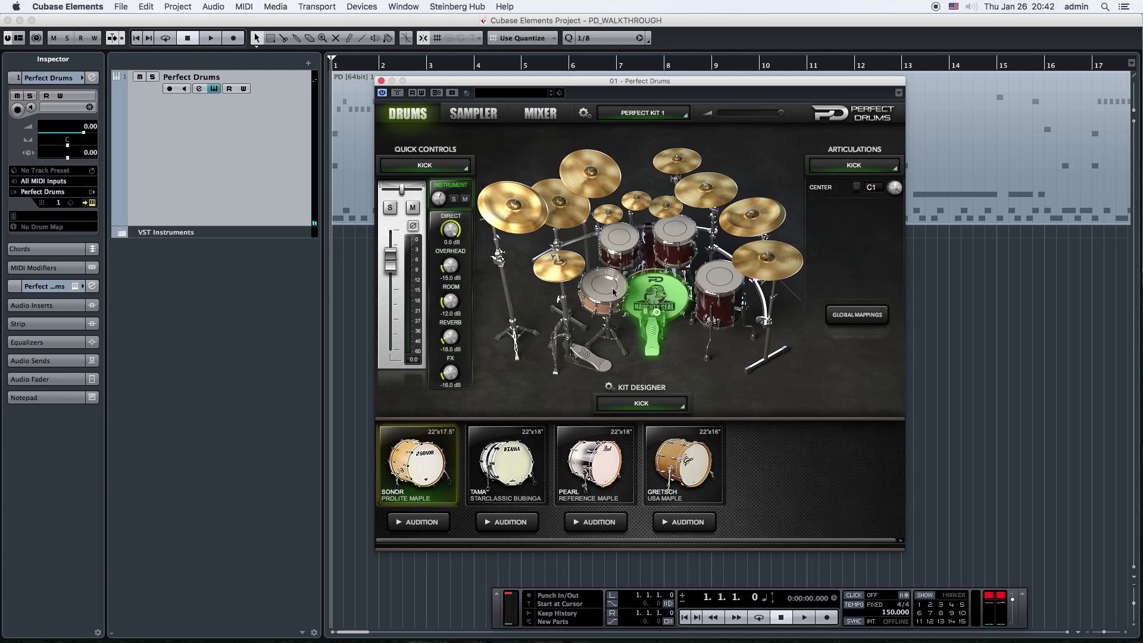
- Look through the lists of kit pieces in the quick controls, kit designer and articulations sections
{"action": "left_click", "coordinate": [440, 167]}
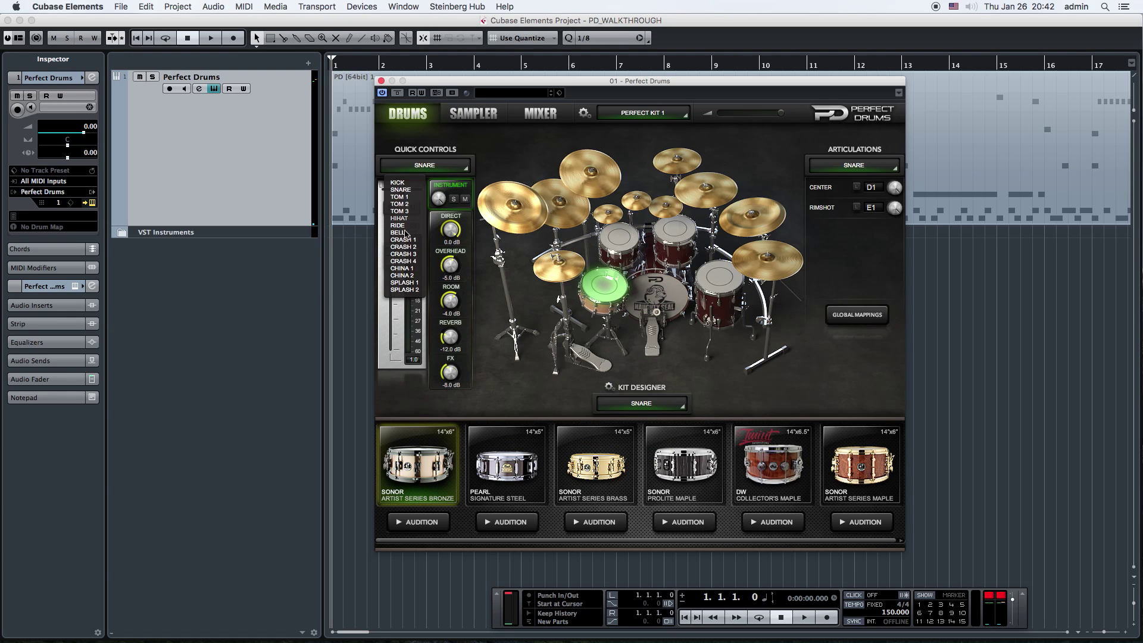
{"action": "left_click", "coordinate": [519, 156]}
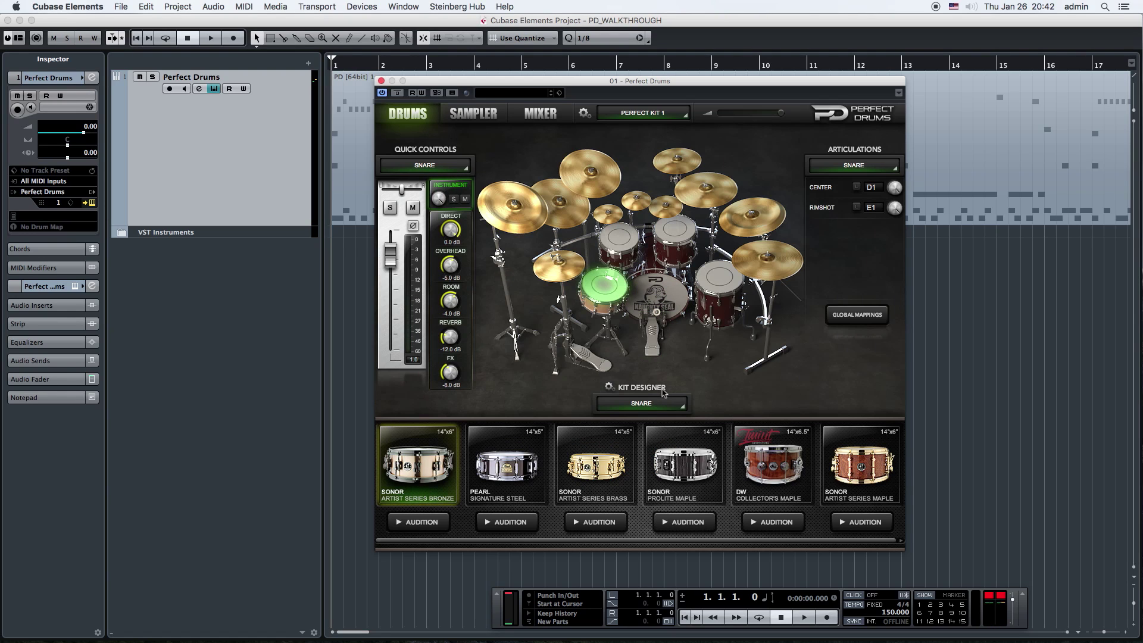
{"action": "left_click", "coordinate": [641, 404]}
{"action": "left_click", "coordinate": [735, 381]}
{"action": "left_click", "coordinate": [868, 168]}
{"action": "left_click", "coordinate": [791, 179]}
- Compare the Pearl Signature Steel snare with the Sonor Artist Series Bronze by sounding each, ending with the Bronze loaded
{"action": "left_click", "coordinate": [517, 462]}
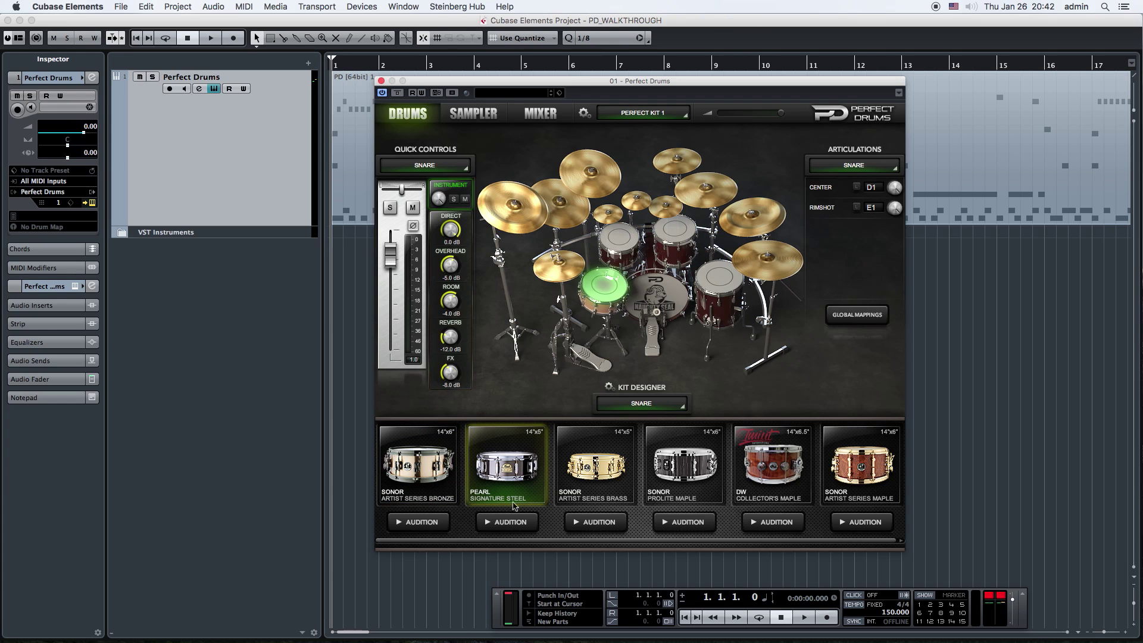
{"action": "left_click", "coordinate": [622, 305]}
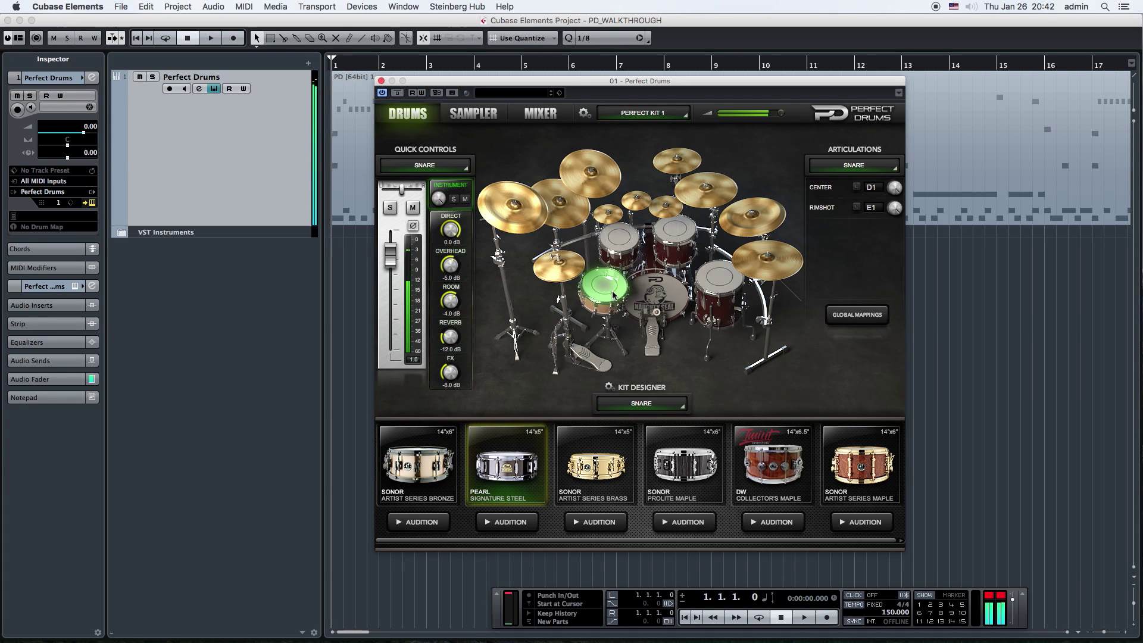
{"action": "key", "text": "Left"}
{"action": "left_click", "coordinate": [609, 295]}
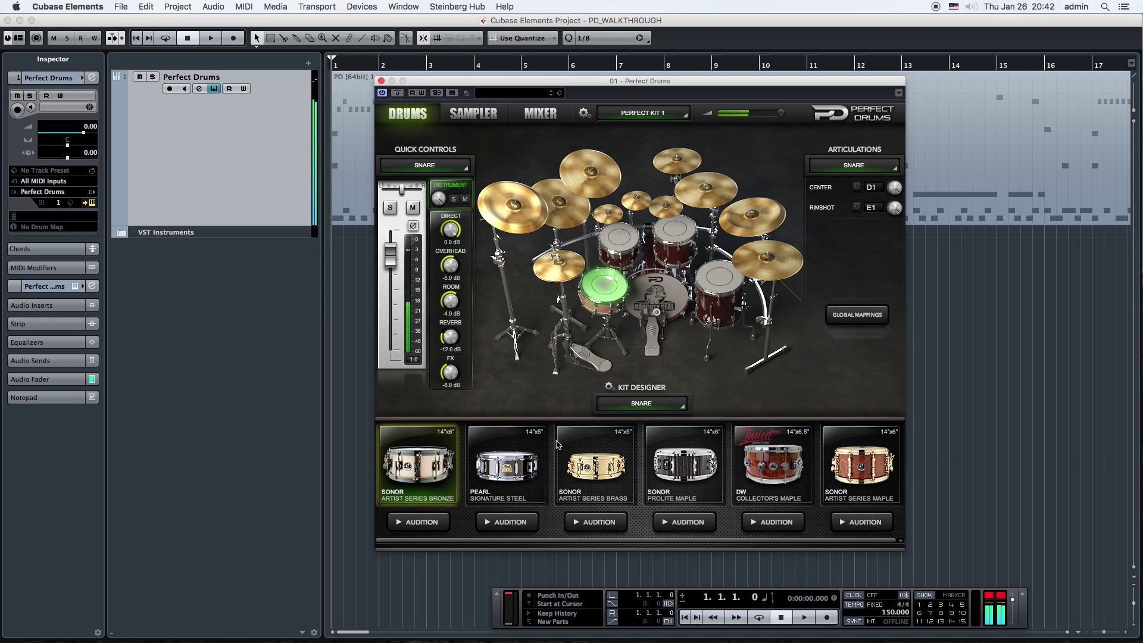
{"action": "left_click", "coordinate": [522, 528]}
- Sound the kick, set the snare's reverb to -0.4 dB, and audition it against the Pearl Signature Steel
{"action": "left_click", "coordinate": [655, 310]}
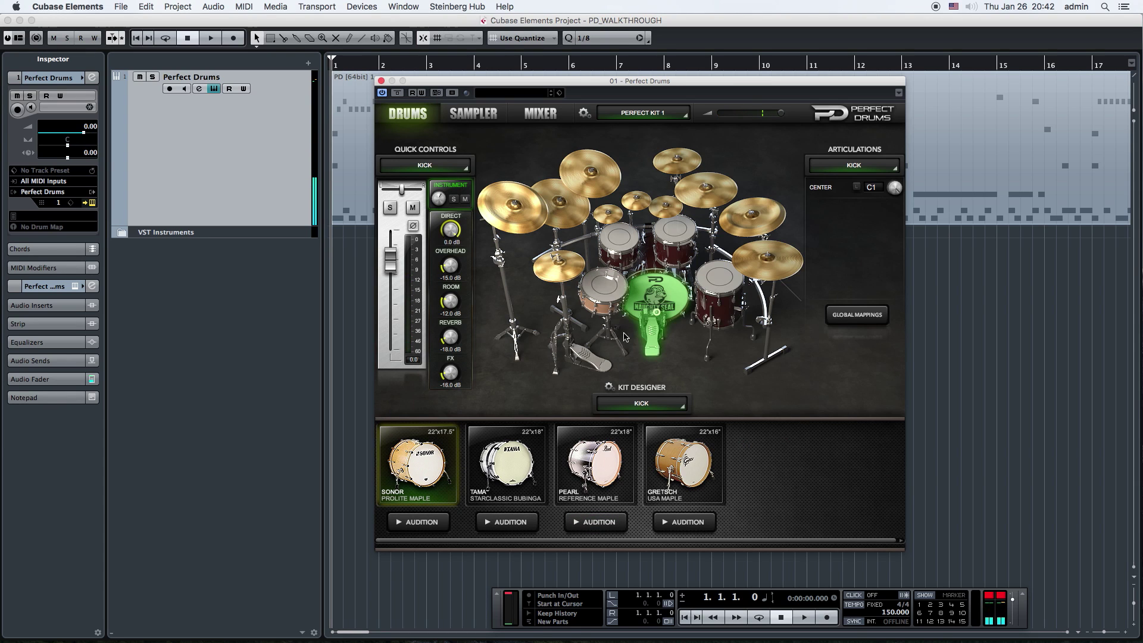
{"action": "left_click", "coordinate": [603, 289]}
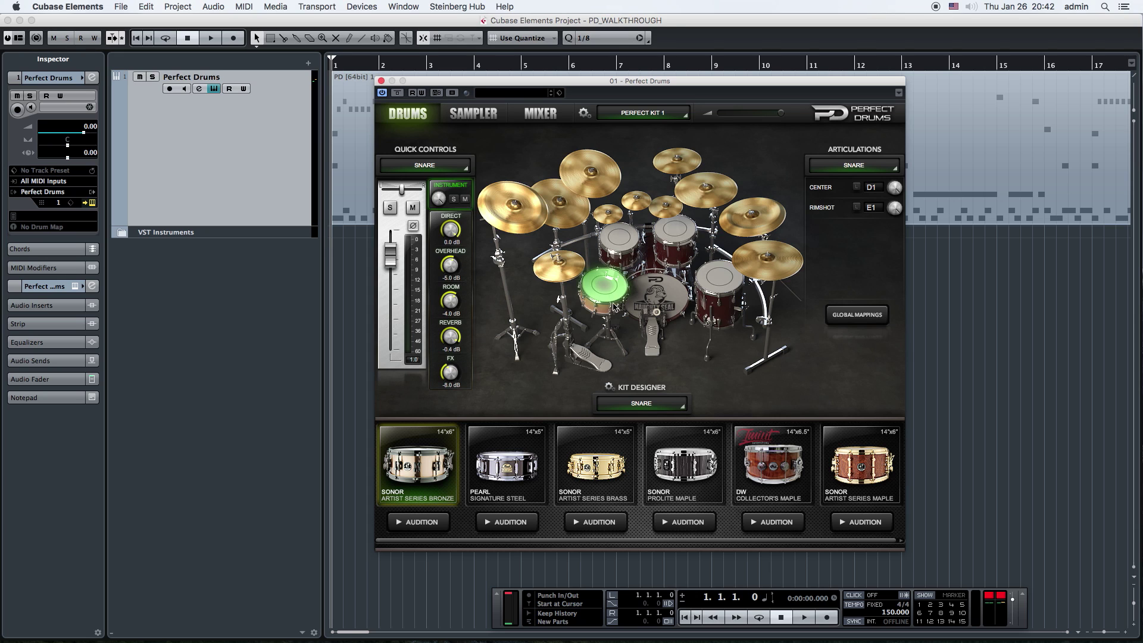
{"action": "left_click", "coordinate": [610, 290]}
{"action": "left_click", "coordinate": [608, 290]}
{"action": "left_click", "coordinate": [522, 523]}
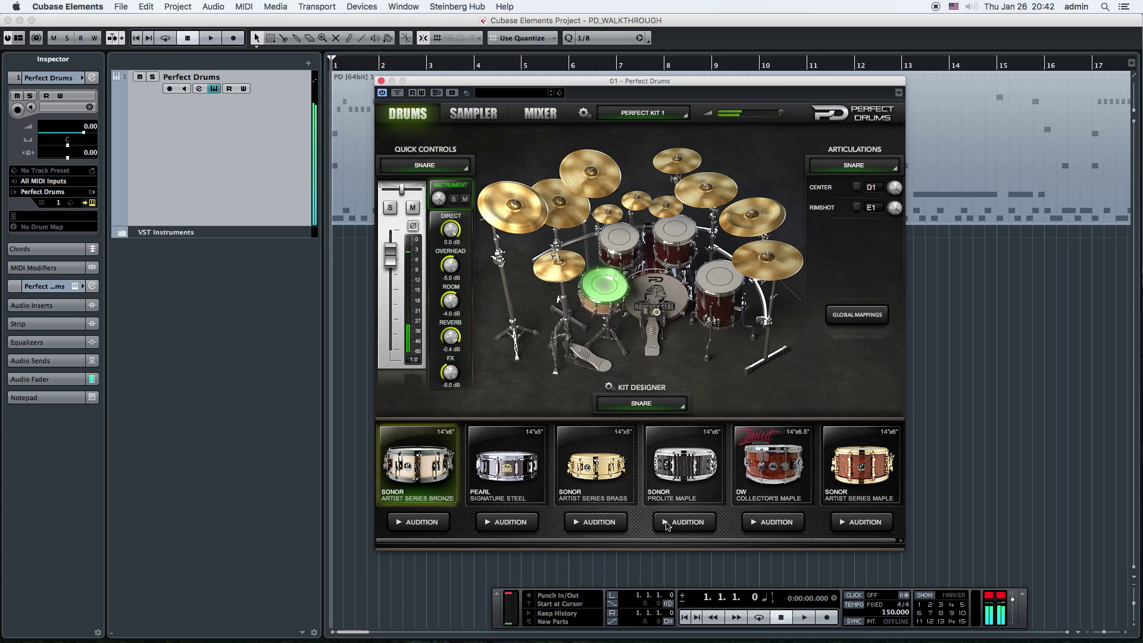
- Turn the snare's reverb fully down and audition the Sonor Artist Series Bronze and Brass snares
{"action": "left_click_drag", "start_coordinate": [450, 338], "coordinate": [451, 351]}
{"action": "left_click", "coordinate": [438, 523]}
{"action": "left_click", "coordinate": [595, 523]}
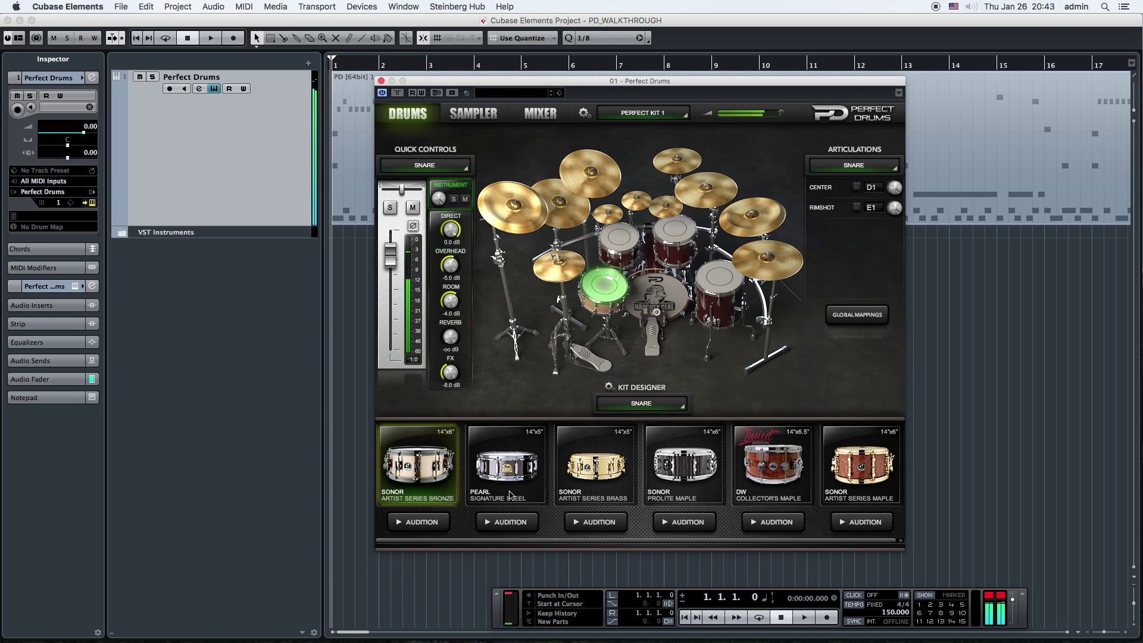
- Solo the snare, audition the Pearl Signature Steel and DW Collector's Maple, and release the solo
{"action": "left_click", "coordinate": [390, 208]}
{"action": "left_click", "coordinate": [604, 286]}
{"action": "left_click", "coordinate": [605, 286]}
{"action": "left_click", "coordinate": [500, 522]}
{"action": "left_click", "coordinate": [773, 522]}
{"action": "left_click", "coordinate": [389, 207]}
{"action": "left_click", "coordinate": [611, 289]}
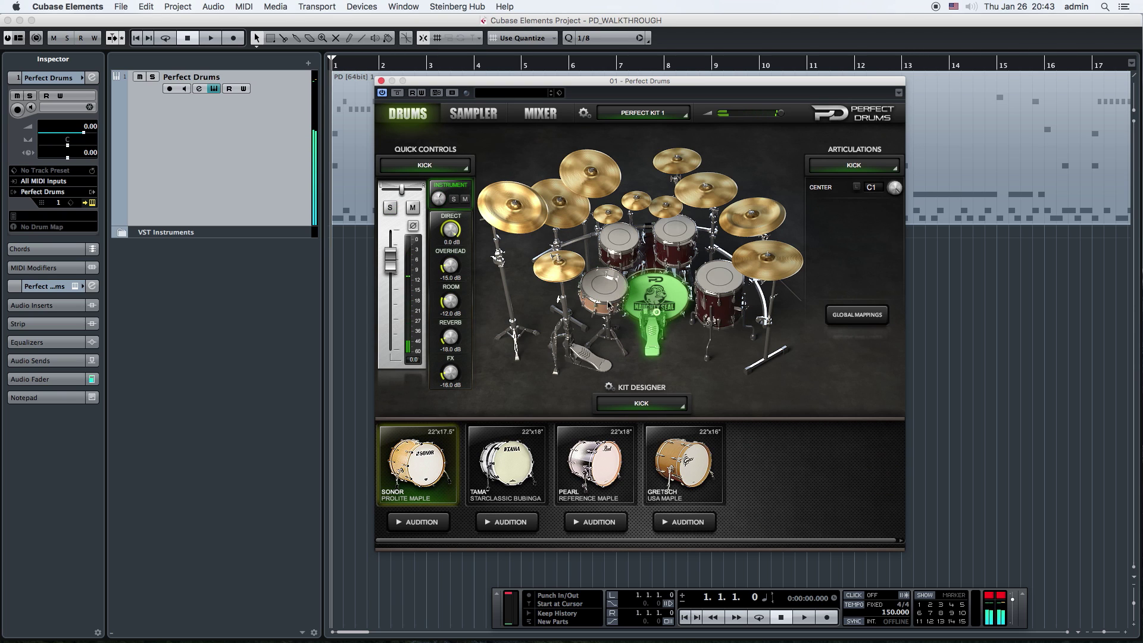
- Set the snare's reverb to -9.3 dB and check the same setting on the mixer page
{"action": "left_click", "coordinate": [614, 290]}
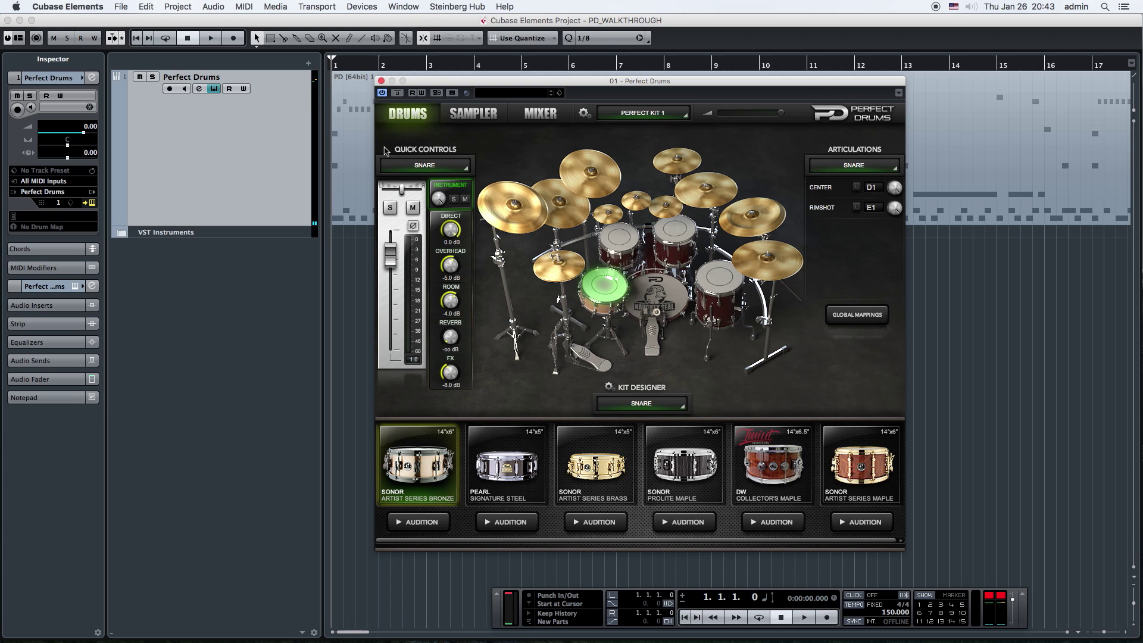
{"action": "left_click_drag", "start_coordinate": [454, 339], "coordinate": [460, 303]}
{"action": "left_click", "coordinate": [530, 117]}
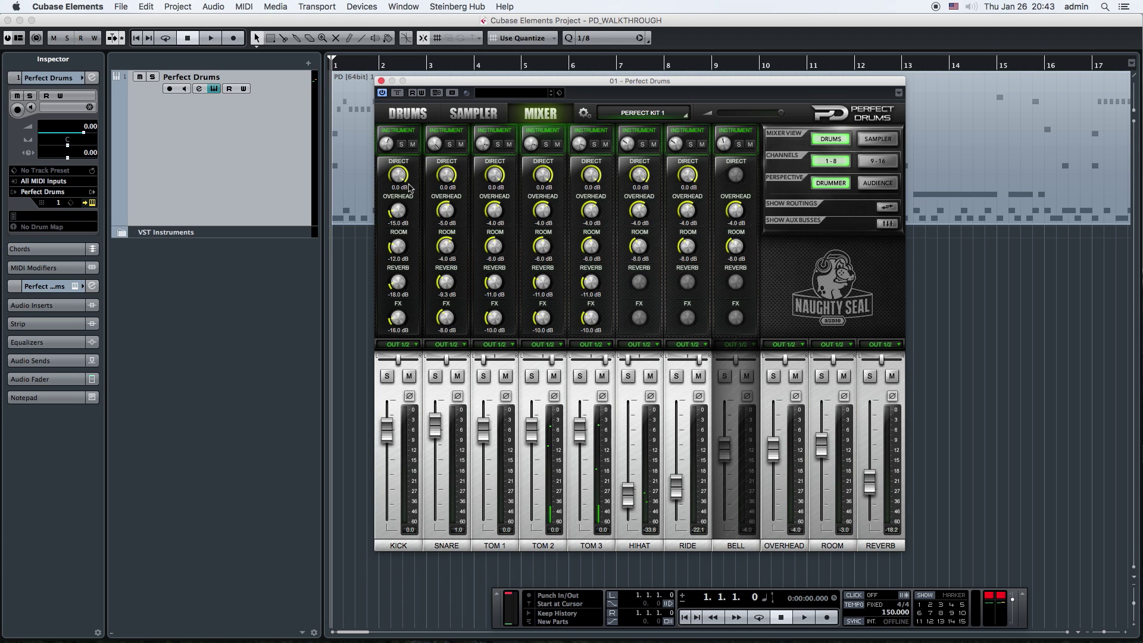
{"action": "left_click", "coordinate": [408, 113]}
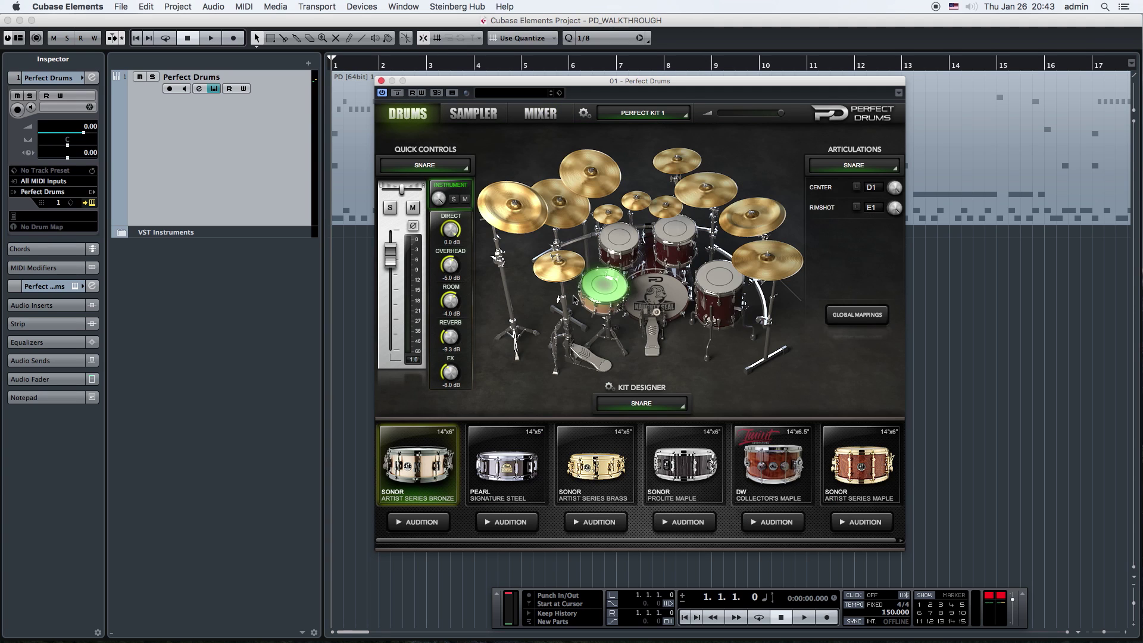
- Select Tom 1 on the kit and nudge its volume fader up slightly
{"action": "left_click", "coordinate": [621, 245]}
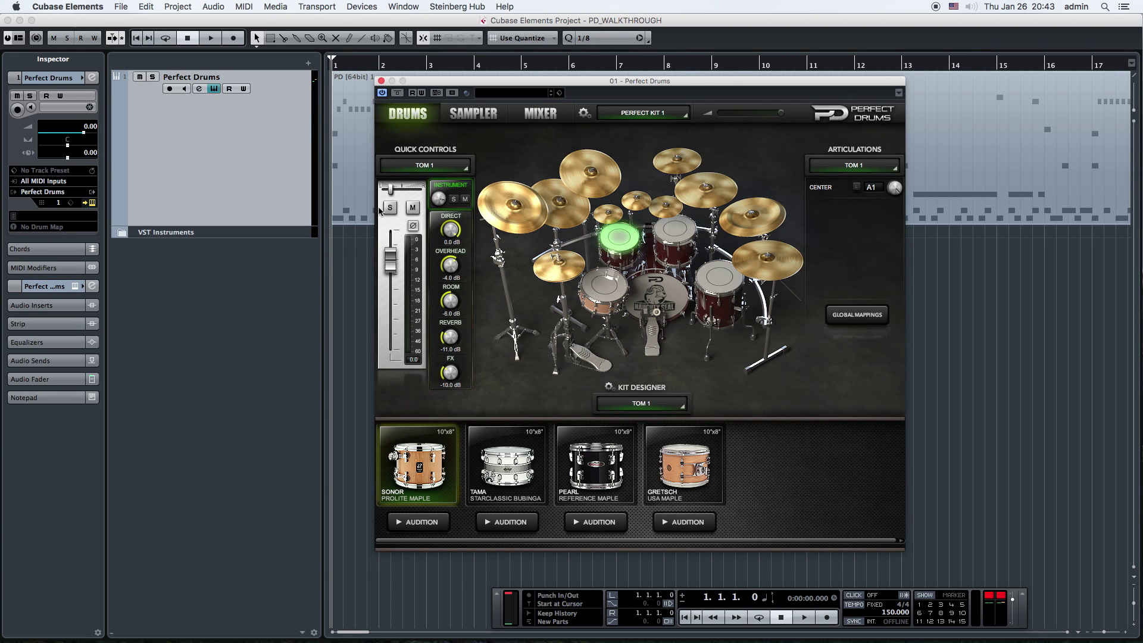
{"action": "left_click_drag", "start_coordinate": [392, 266], "coordinate": [392, 263]}
- Play the drum part from the start, briefly mute the instrument in the quick controls, and stop playback
{"action": "left_click", "coordinate": [603, 286]}
{"action": "key", "text": "space"}
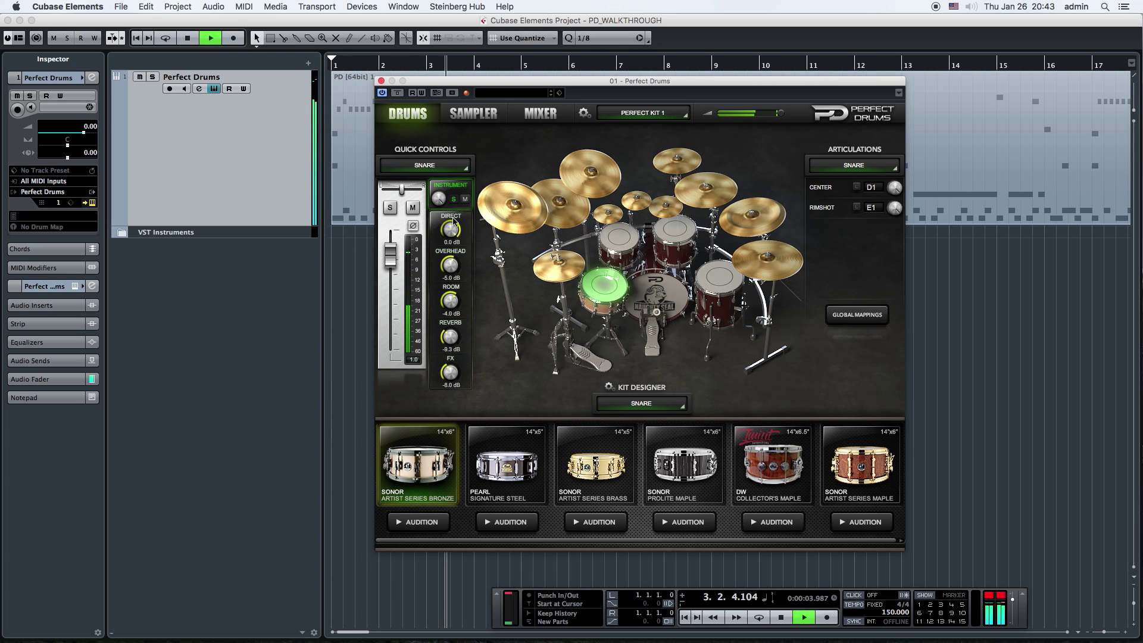
{"action": "left_click", "coordinate": [466, 200]}
{"action": "left_click", "coordinate": [466, 200]}
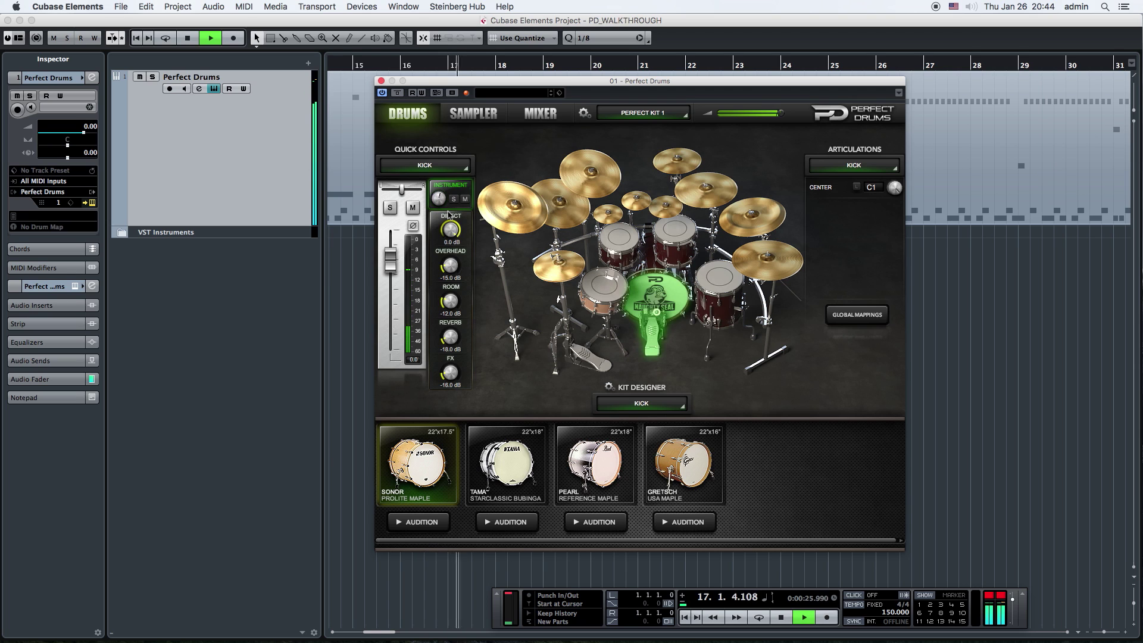
{"action": "key", "text": "space"}
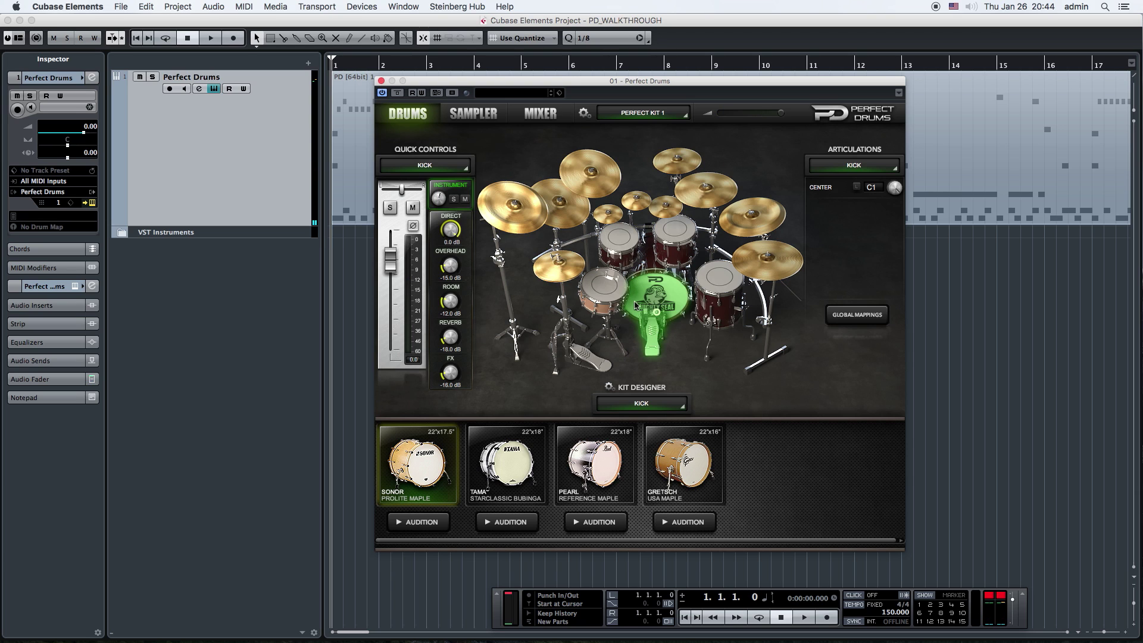
- Sound the snare, the three toms, the hi-hat and the ride, and audition the Meinl Soundcaster Custom ride
{"action": "left_click", "coordinate": [611, 283]}
{"action": "left_click", "coordinate": [619, 238]}
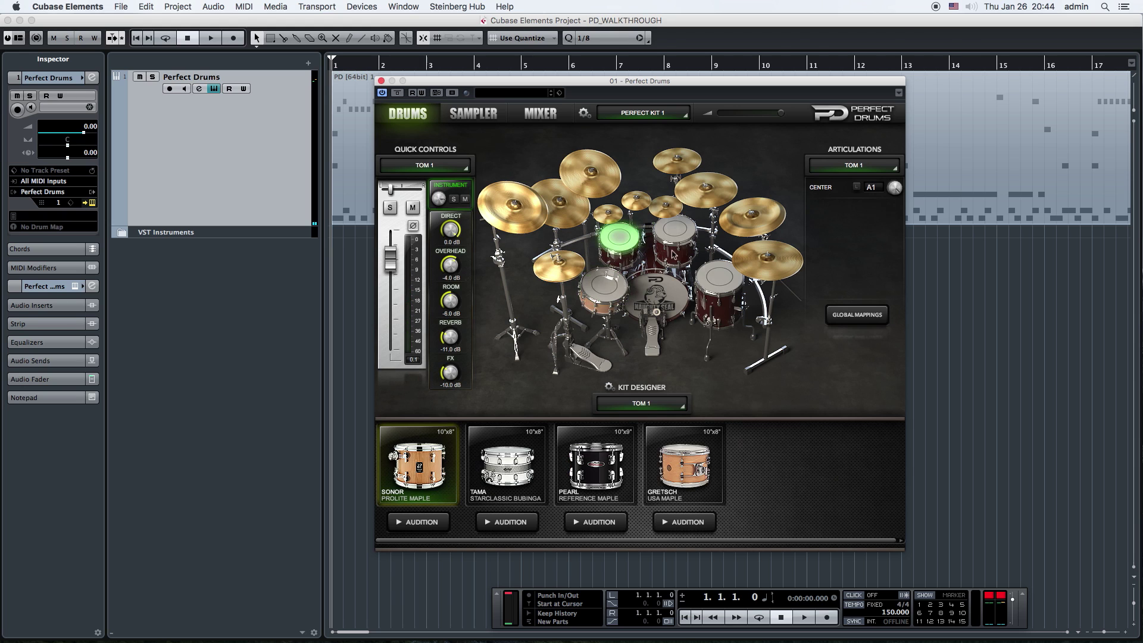
{"action": "left_click", "coordinate": [682, 238]}
{"action": "left_click", "coordinate": [718, 277]}
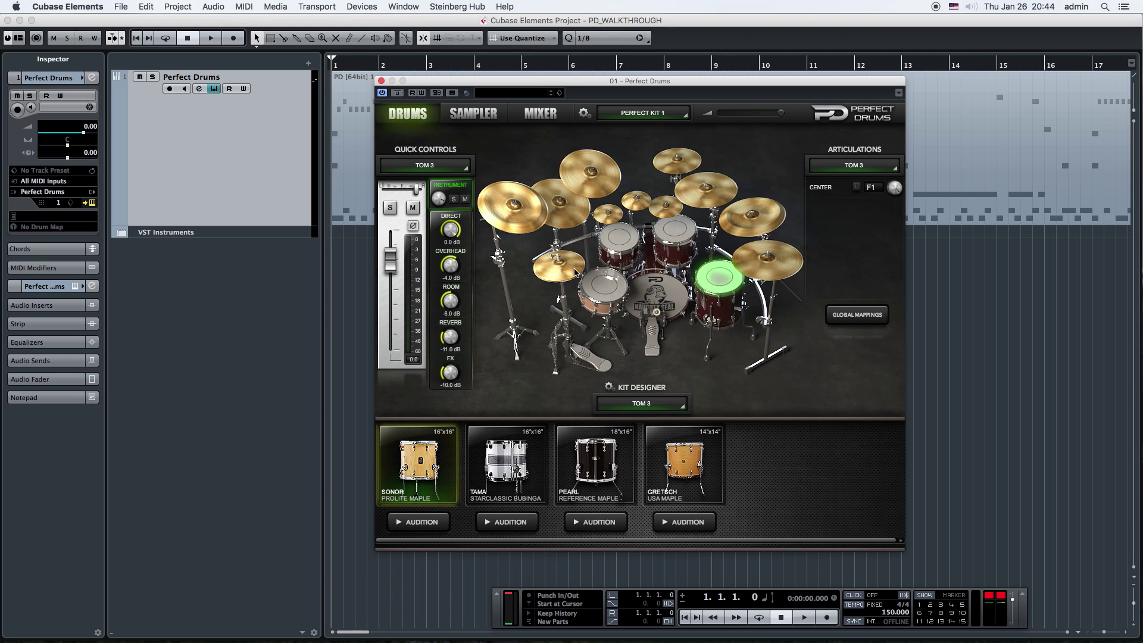
{"action": "left_click", "coordinate": [574, 272]}
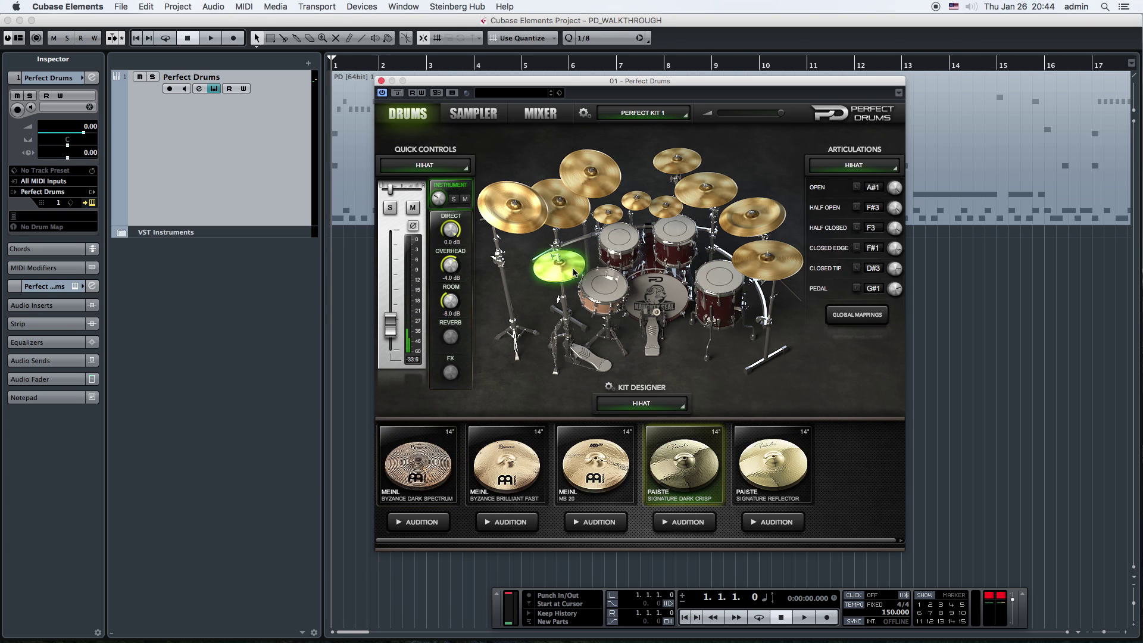
{"action": "left_click", "coordinate": [764, 272]}
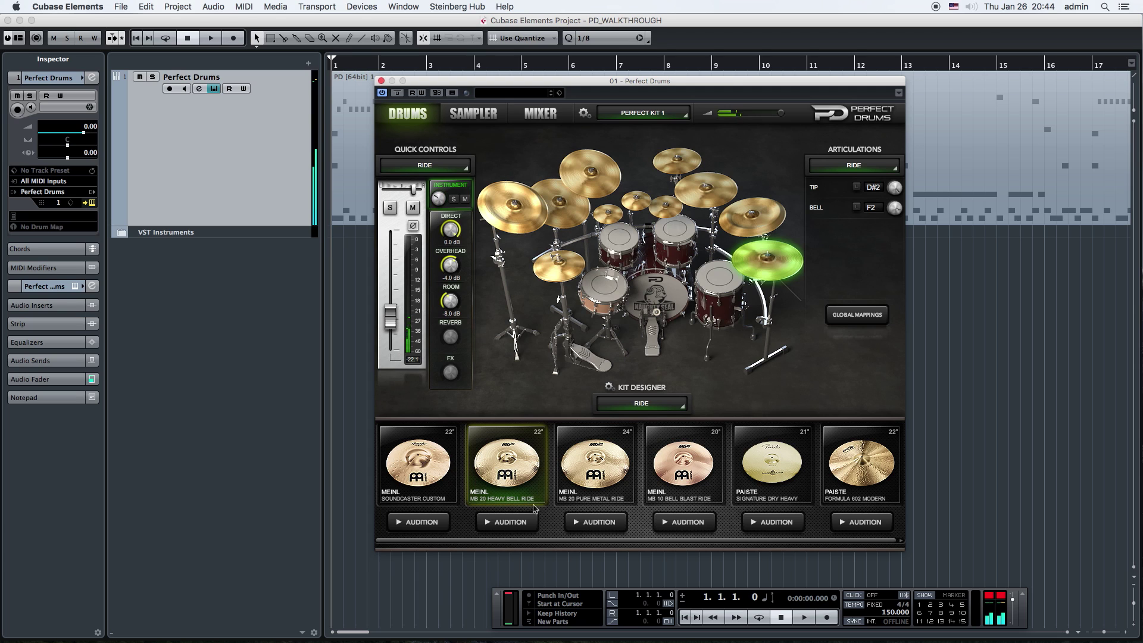
{"action": "left_click", "coordinate": [435, 523]}
- Sound the China 2 and China 1 cymbals, and audition the Meinl MB 20 for China 1
{"action": "left_click", "coordinate": [743, 228]}
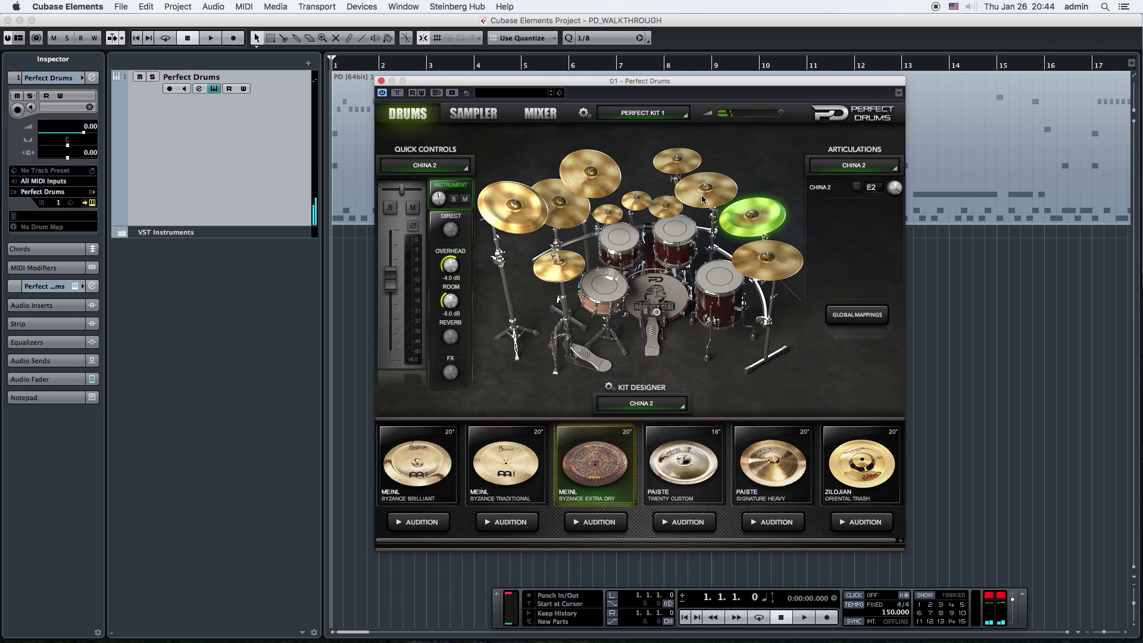
{"action": "left_click", "coordinate": [747, 225]}
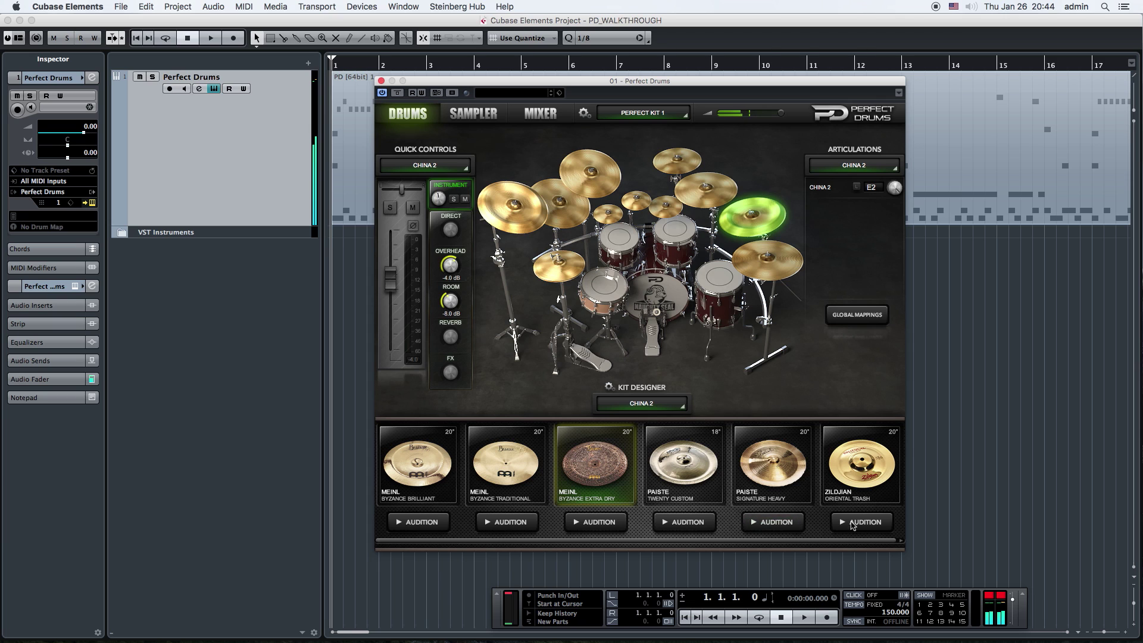
{"action": "left_click", "coordinate": [523, 236]}
{"action": "left_click", "coordinate": [518, 523]}
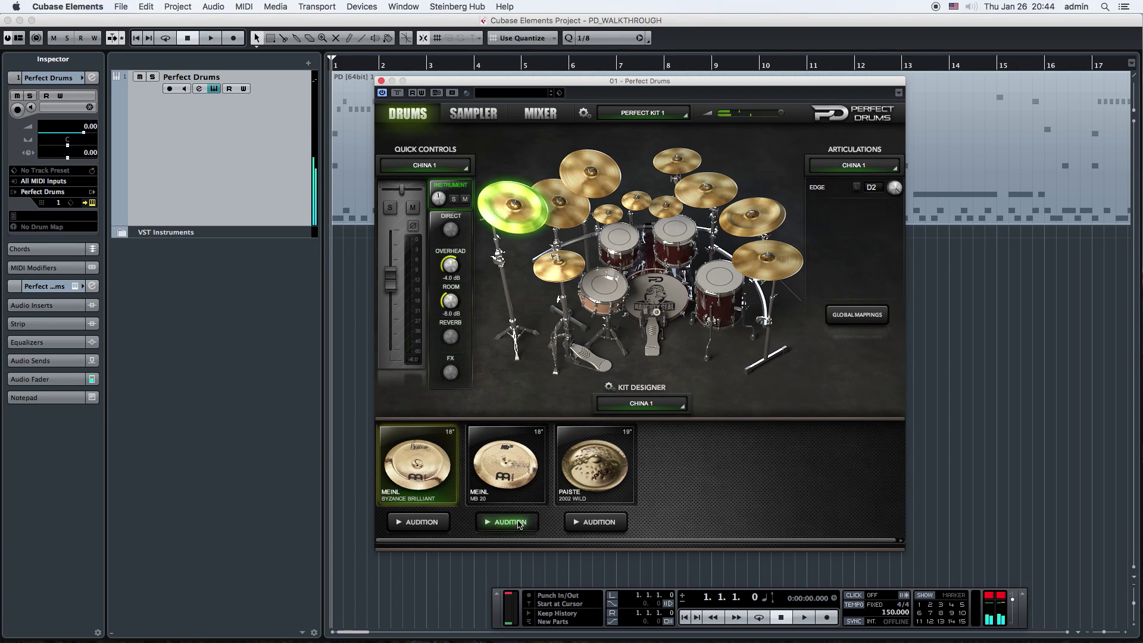
- Sound the Crash 1 and Crash 2 cymbals, and audition the Meinl MB 20 Heavy for Crash 2
{"action": "left_click", "coordinate": [574, 217]}
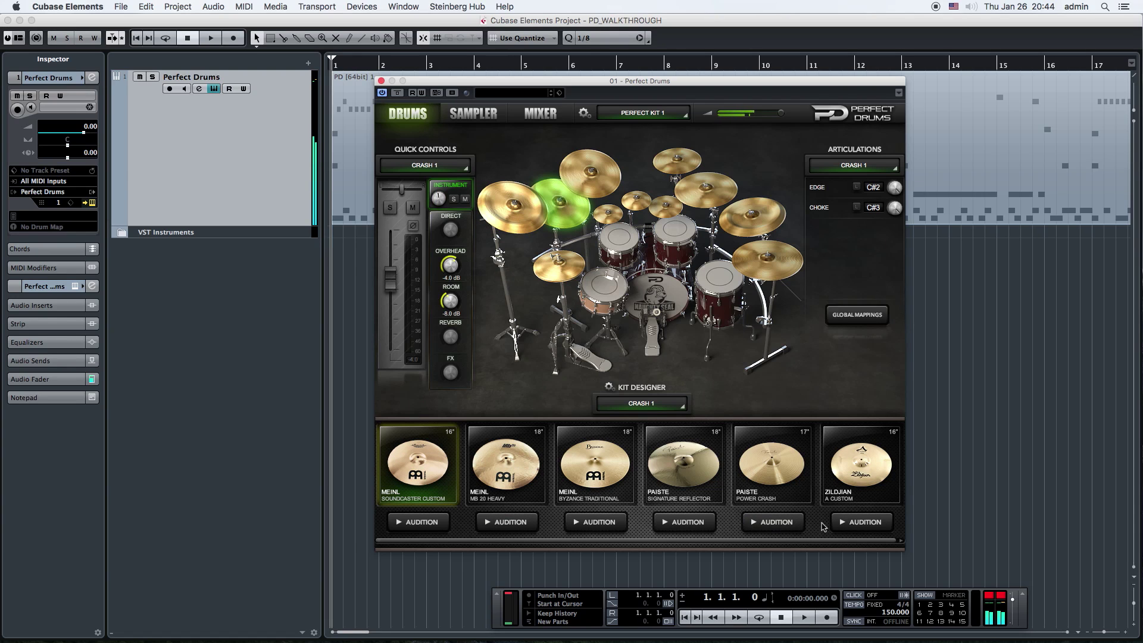
{"action": "left_click", "coordinate": [693, 198]}
{"action": "left_click", "coordinate": [507, 522]}
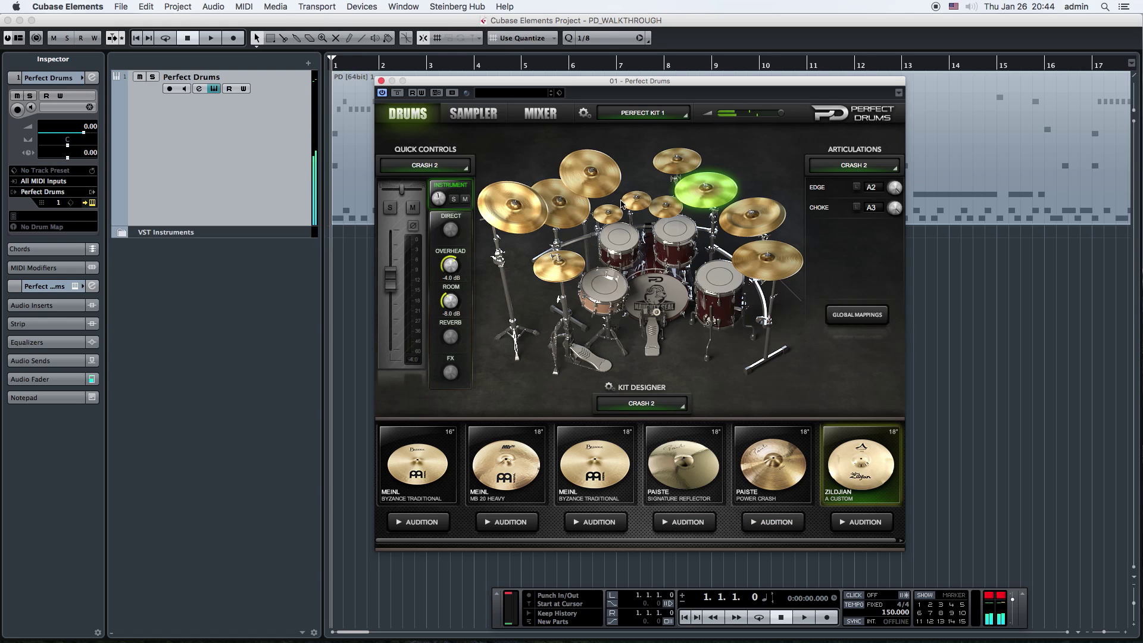
- Sound Crash 4, load the Meinl Soundcaster Custom for it, and audition that cymbal
{"action": "right_click", "coordinate": [665, 176]}
{"action": "left_click", "coordinate": [663, 173]}
{"action": "left_click", "coordinate": [666, 170]}
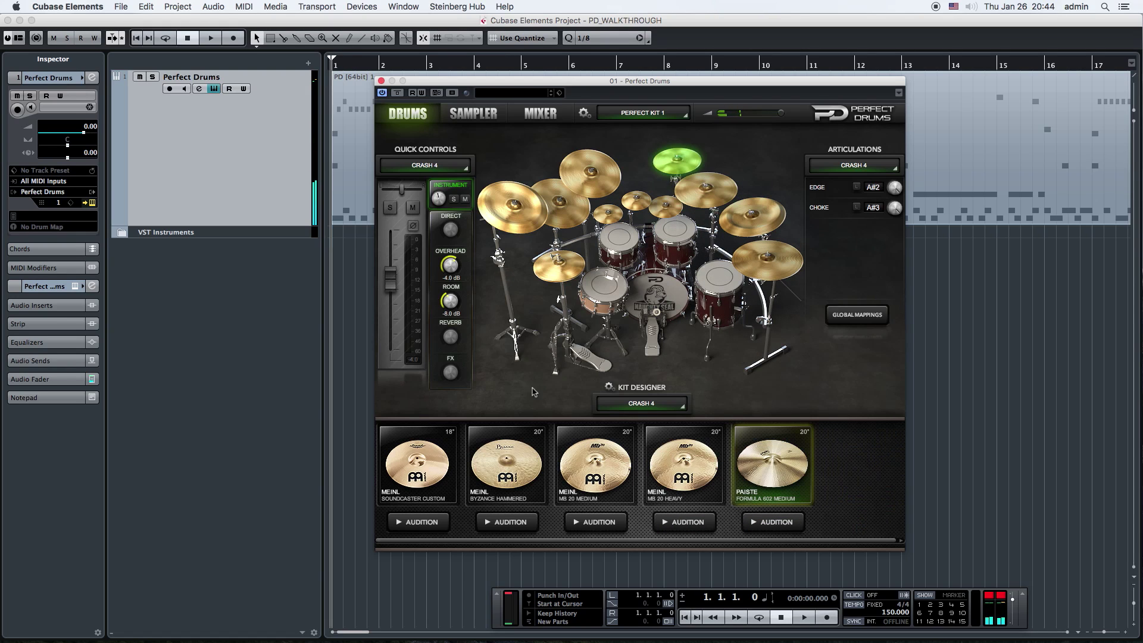
{"action": "left_click", "coordinate": [424, 487]}
{"action": "left_click", "coordinate": [427, 528]}
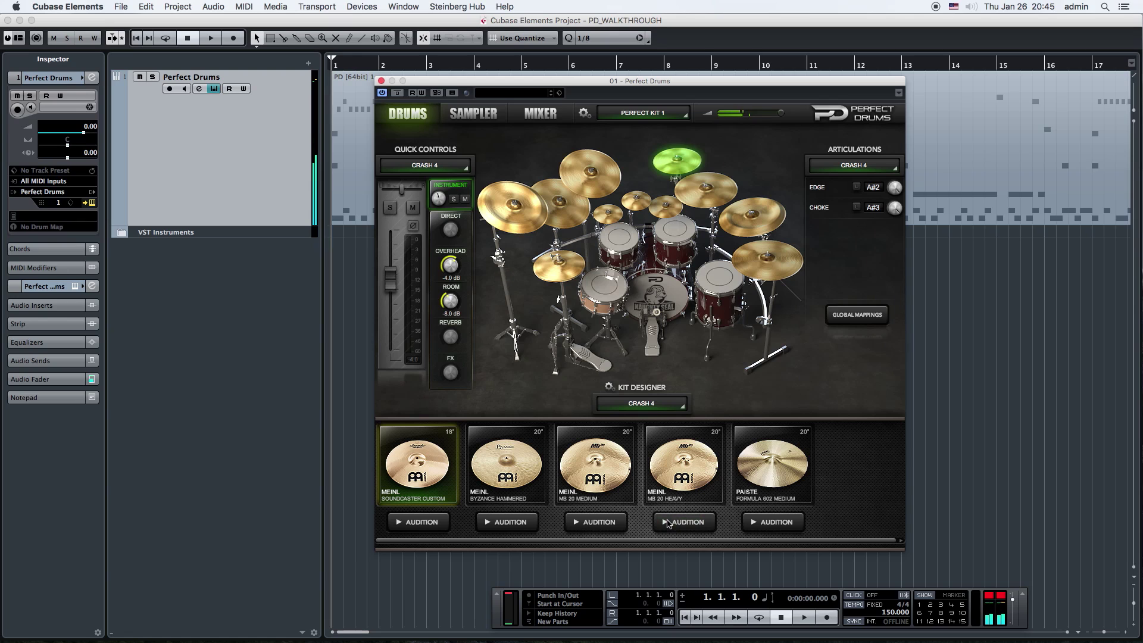
- Audition the Meinl Soundcaster Fusion, Classic Custom Trash and MB 20 Medium for Crash 3, and sound the snare
{"action": "left_click", "coordinate": [602, 173]}
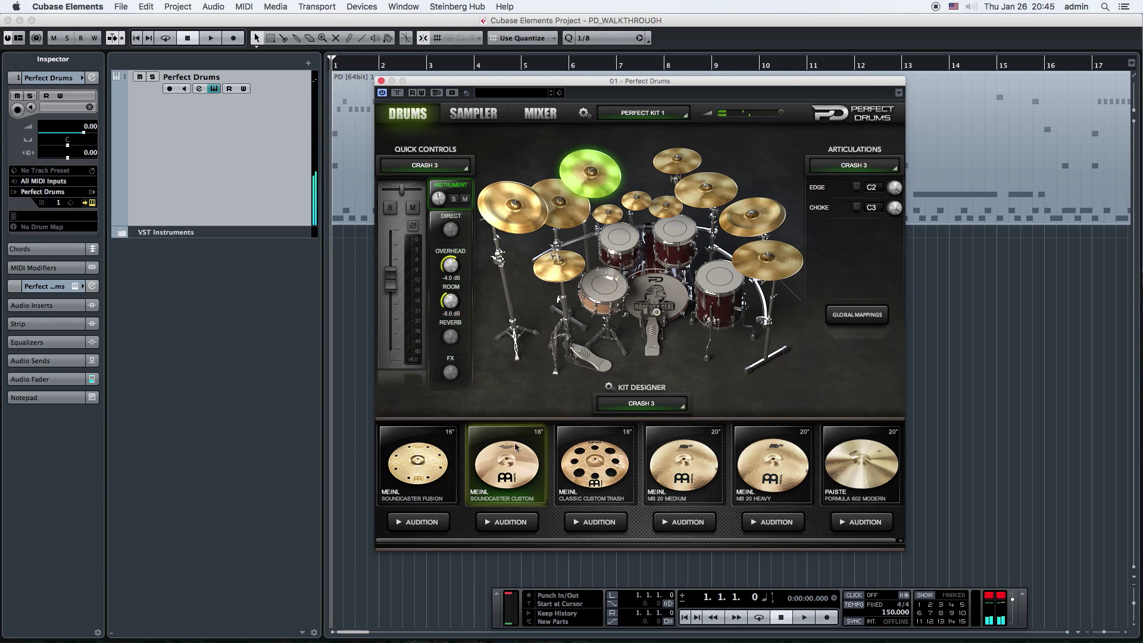
{"action": "left_click", "coordinate": [438, 525]}
{"action": "left_click", "coordinate": [595, 523]}
{"action": "left_click", "coordinate": [708, 525]}
{"action": "left_click", "coordinate": [621, 290]}
{"action": "left_click", "coordinate": [619, 291]}
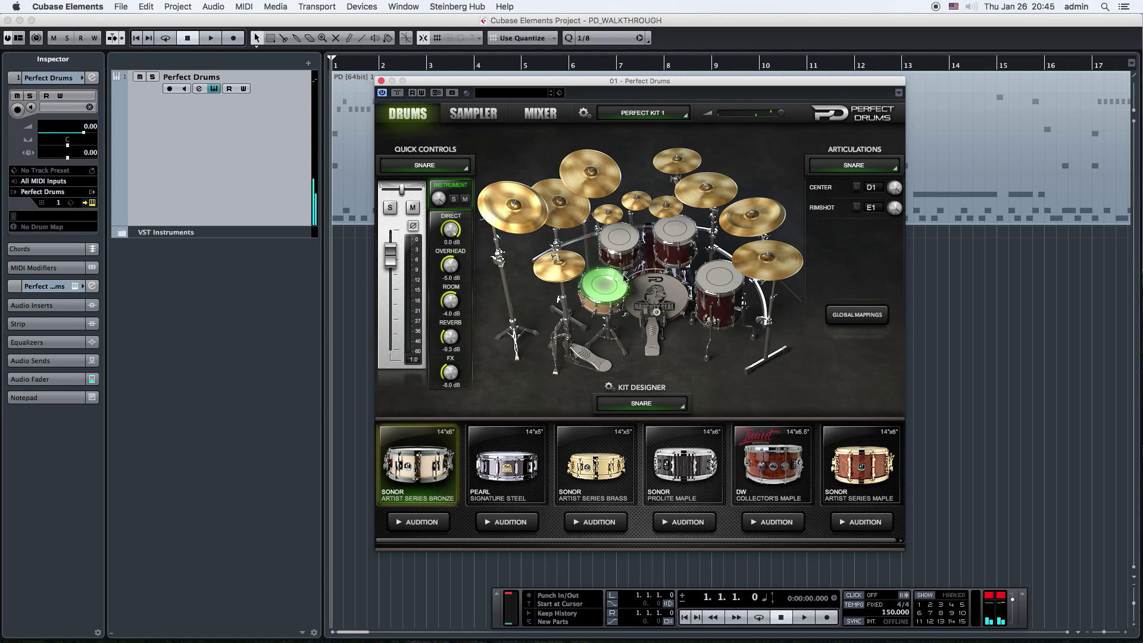
- Look through the list of preset kits while keeping Perfect Kit 1 loaded
{"action": "left_click", "coordinate": [675, 119]}
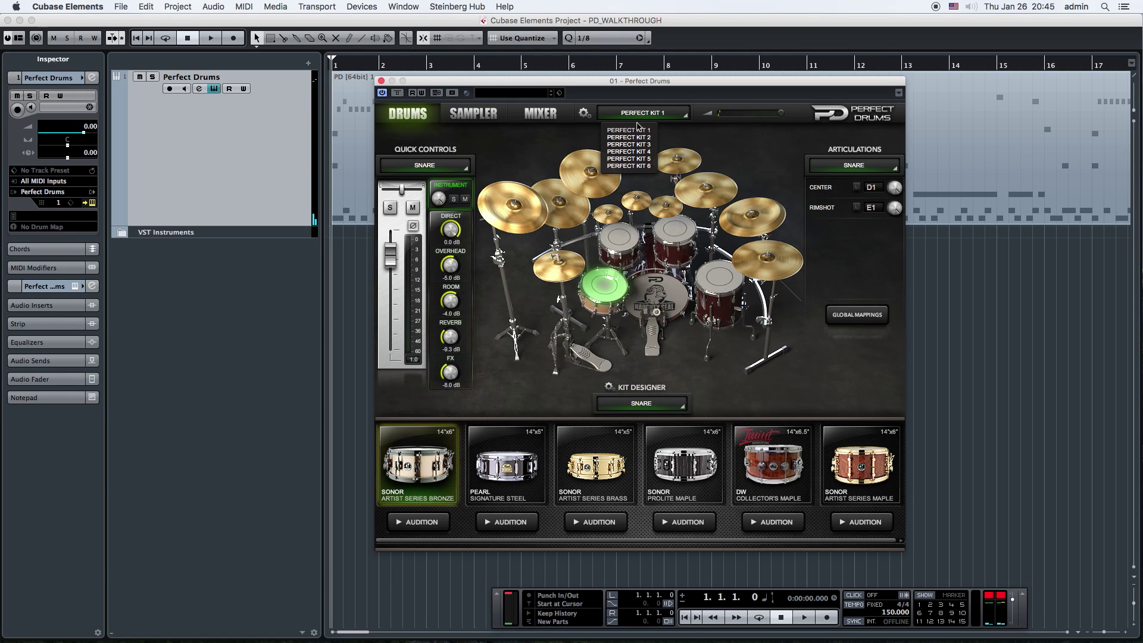
{"action": "left_click", "coordinate": [661, 116]}
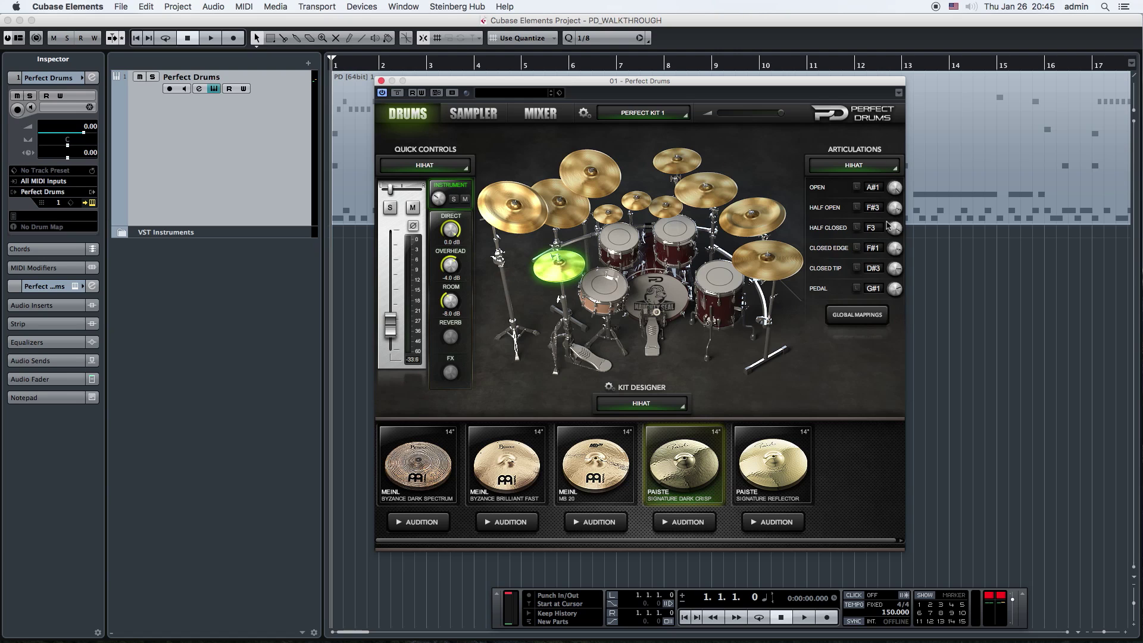
- Set the hi-hat's Open articulation note to C#1 and briefly switch its note learning on and off
{"action": "left_click", "coordinate": [873, 187]}
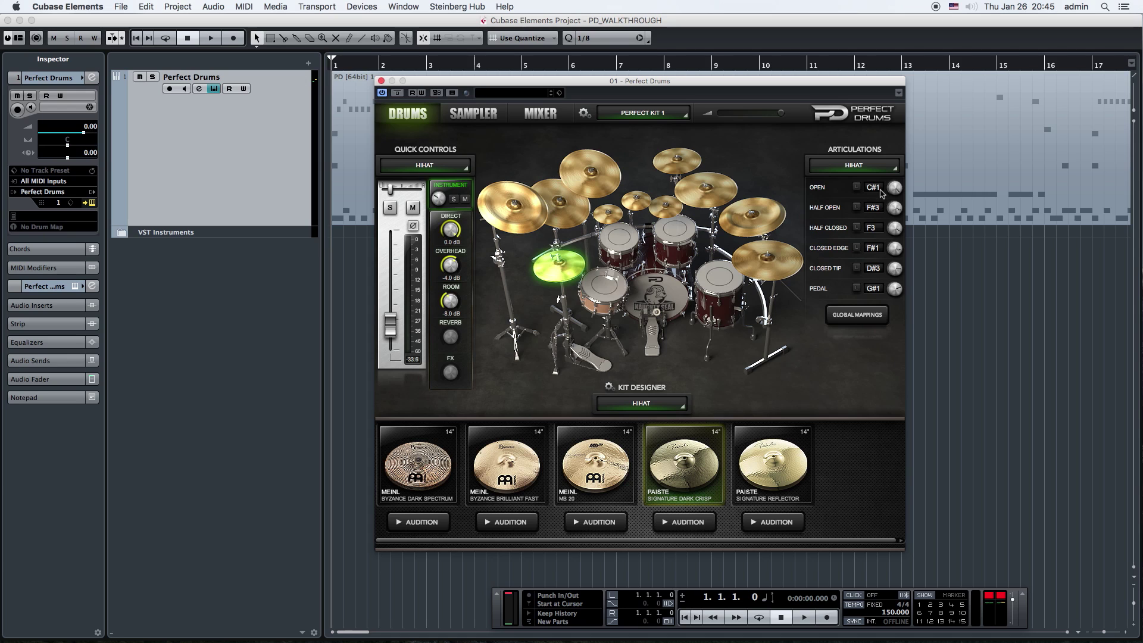
{"action": "left_click", "coordinate": [856, 187]}
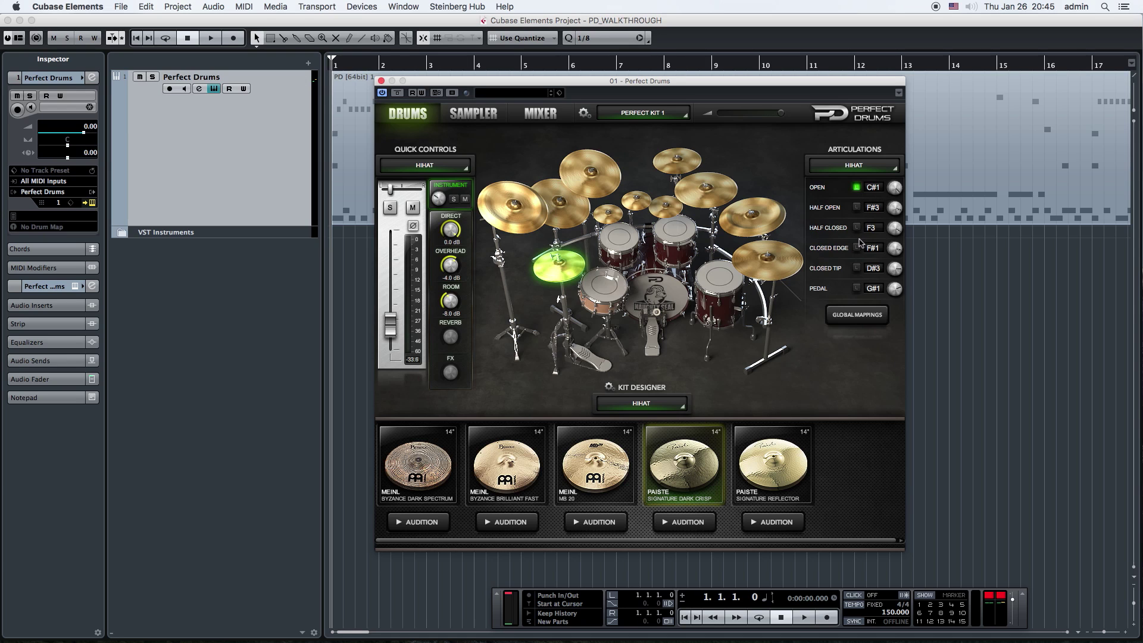
{"action": "left_click", "coordinate": [856, 187]}
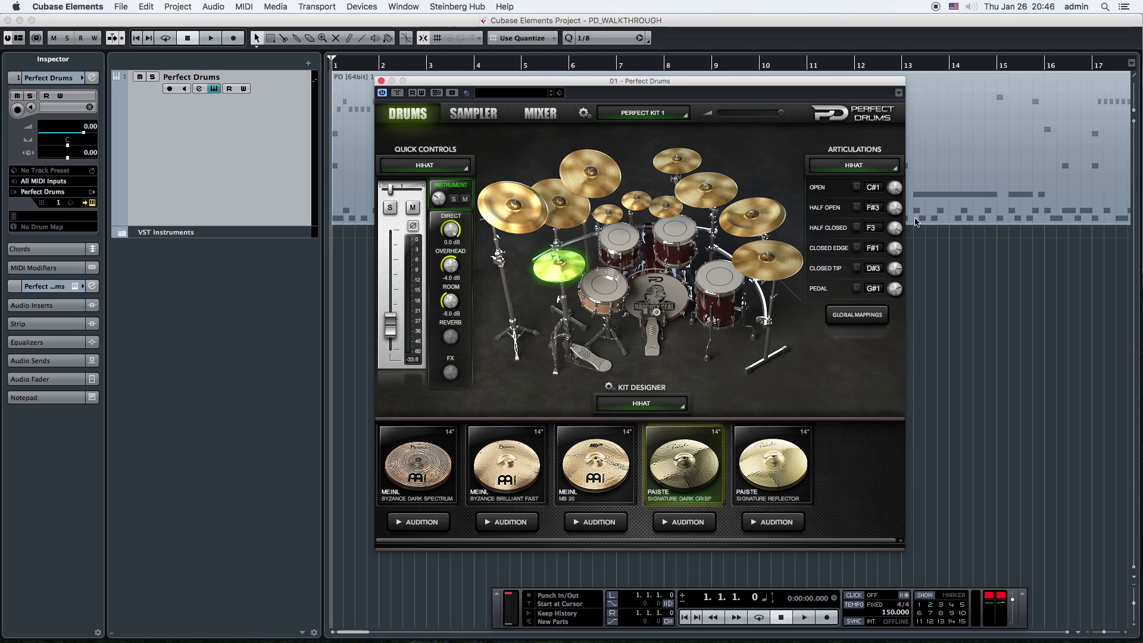
- Set the hi-hat's Open articulation note to A#1 and examine the global mappings of both the drums and the sampler
{"action": "left_click_drag", "start_coordinate": [877, 190], "coordinate": [883, 170]}
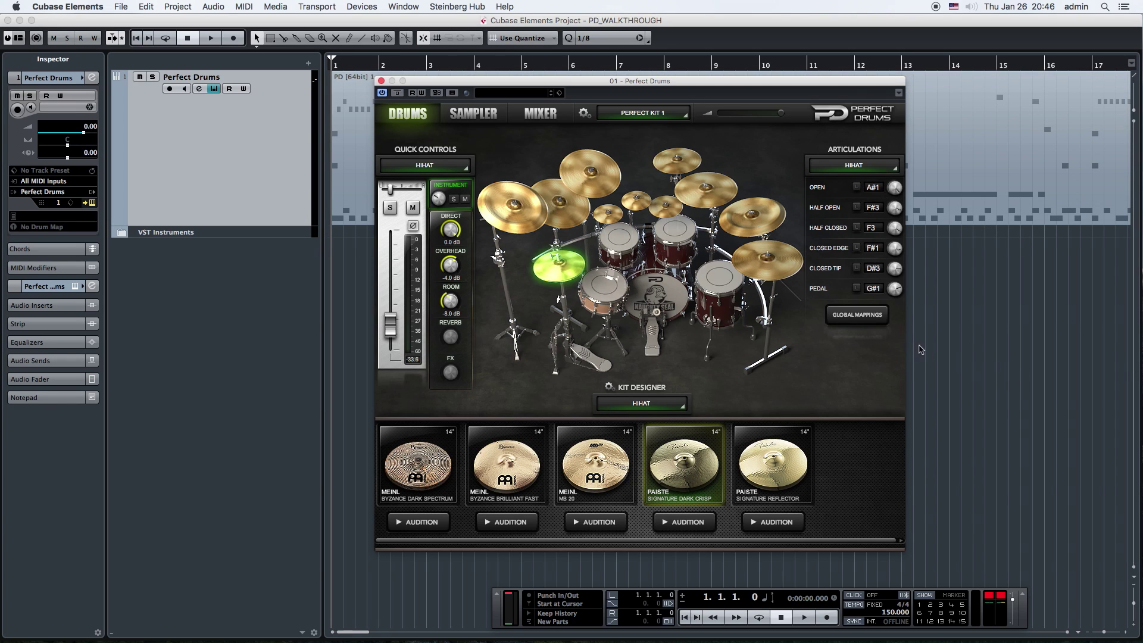
{"action": "left_click", "coordinate": [865, 318]}
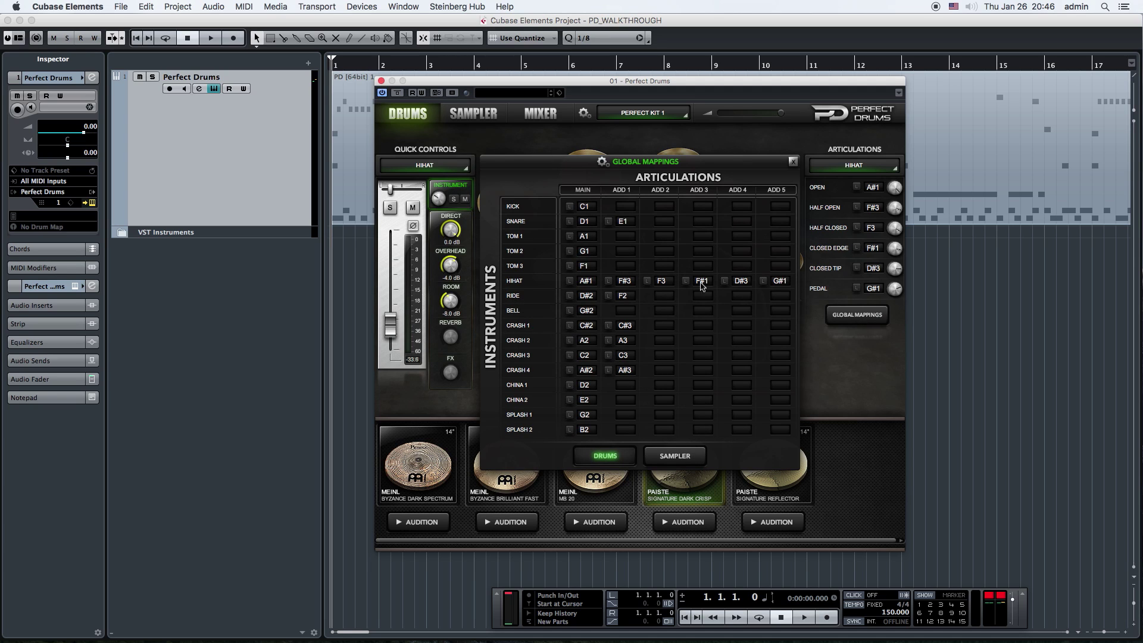
{"action": "left_click", "coordinate": [682, 462]}
{"action": "left_click", "coordinate": [612, 460]}
- Clear the drum map and assign main notes F0 to the kick, A0 to the snare, G#0 to Tom 1 and C#2 to Tom 3
{"action": "left_click", "coordinate": [604, 163]}
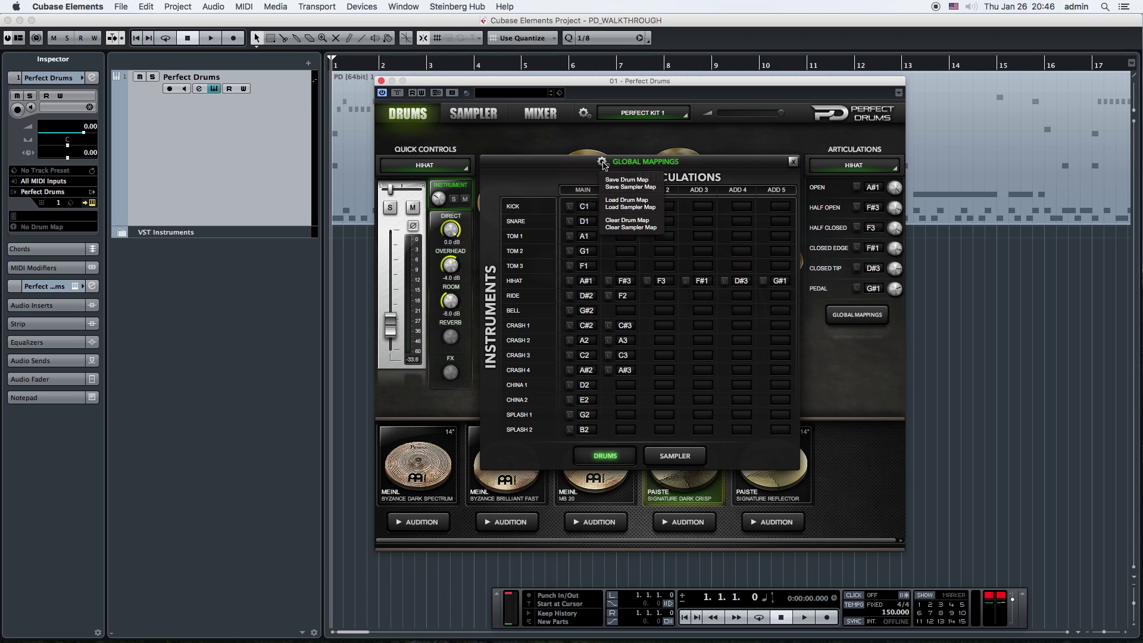
{"action": "left_click", "coordinate": [629, 221]}
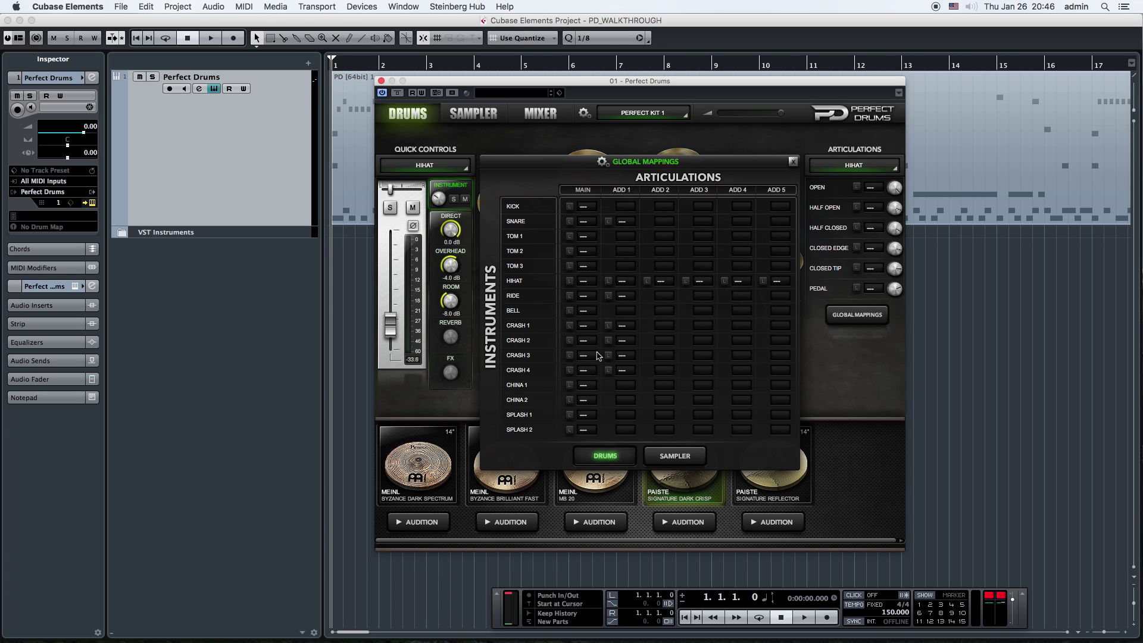
{"action": "left_click_drag", "start_coordinate": [593, 208], "coordinate": [594, 193]}
{"action": "left_click_drag", "start_coordinate": [593, 238], "coordinate": [593, 215]}
{"action": "left_click_drag", "start_coordinate": [597, 268], "coordinate": [603, 199]}
- Load the drum map Addictive Drums.pddm from the Midi Mappings folder
{"action": "left_click", "coordinate": [602, 163]}
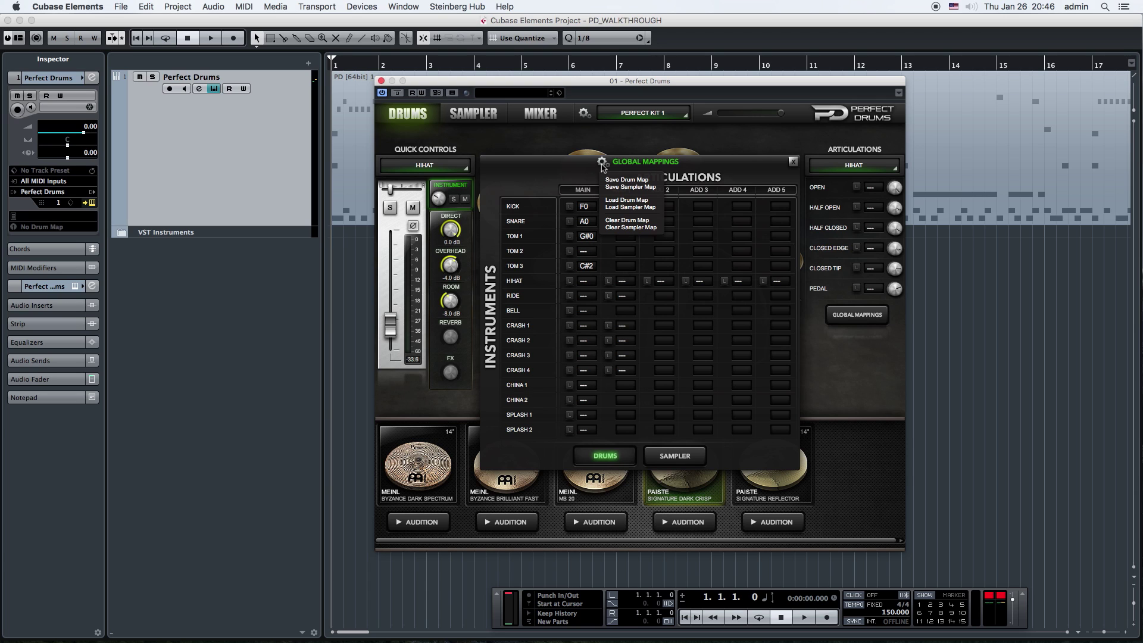
{"action": "left_click", "coordinate": [622, 202]}
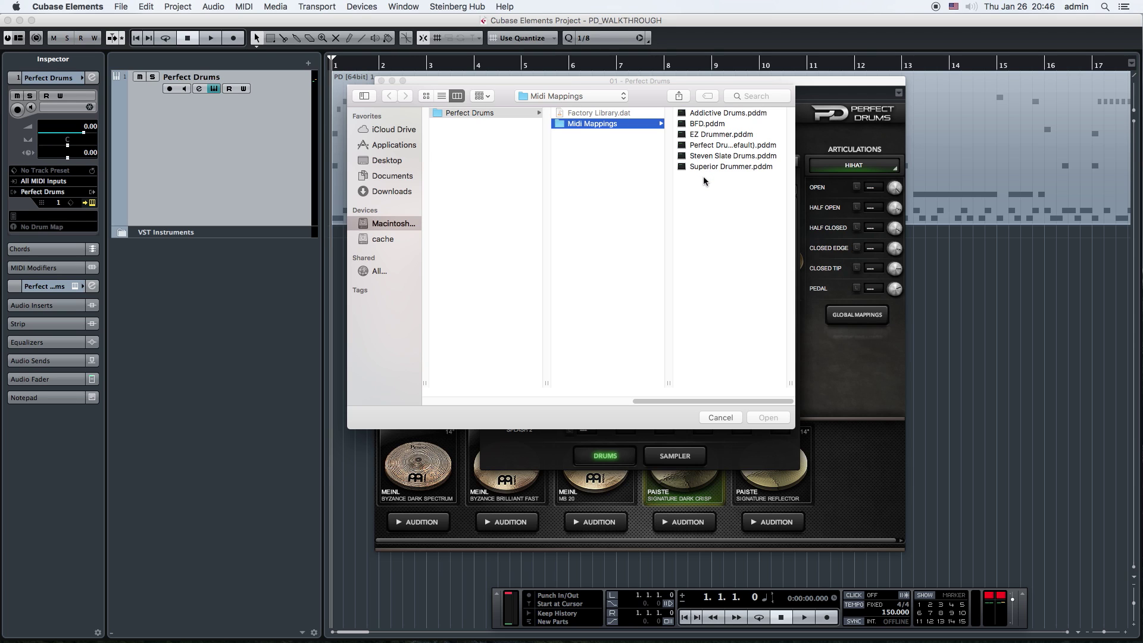
{"action": "left_click", "coordinate": [730, 113]}
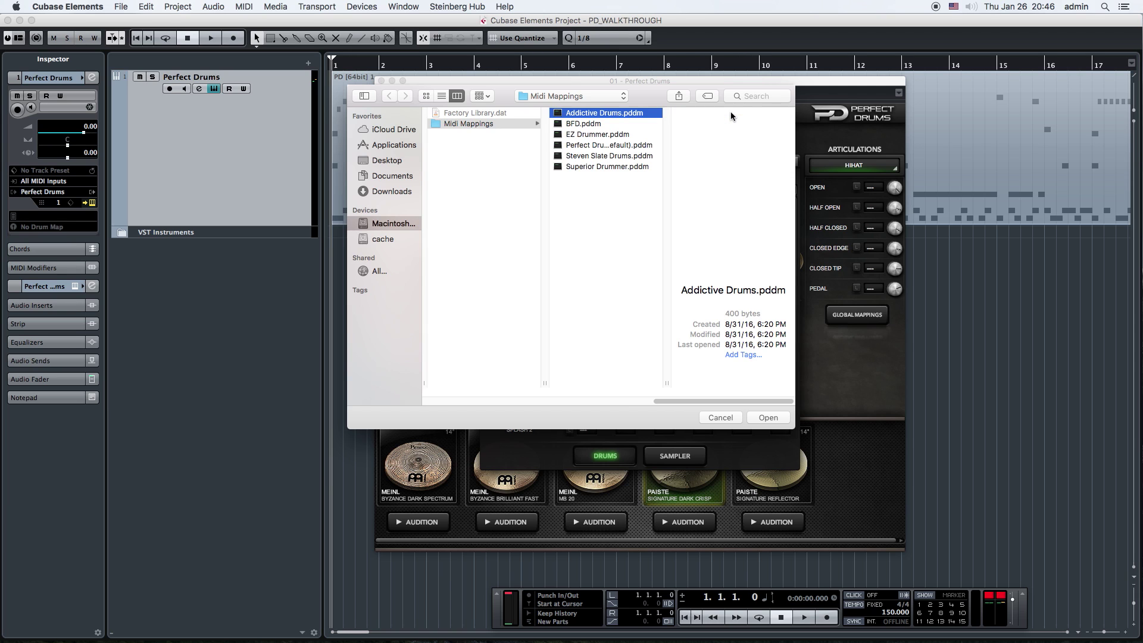
{"action": "double_click", "coordinate": [731, 113]}
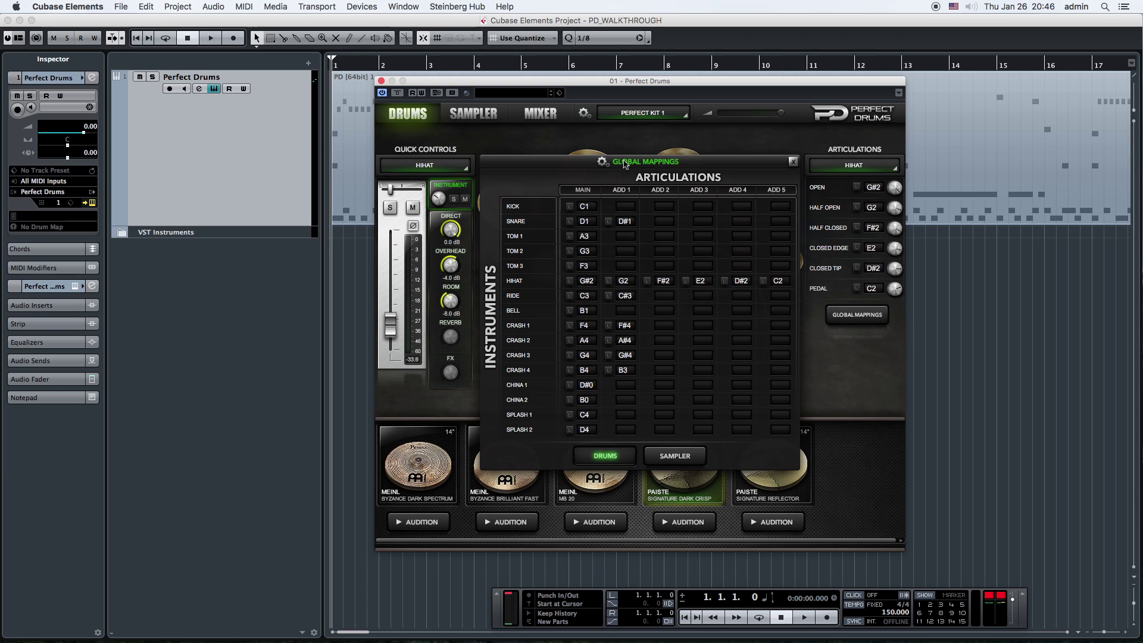
- Load the drum map Perfect Drums (Default).pddm to restore the default note assignments
{"action": "left_click", "coordinate": [601, 162]}
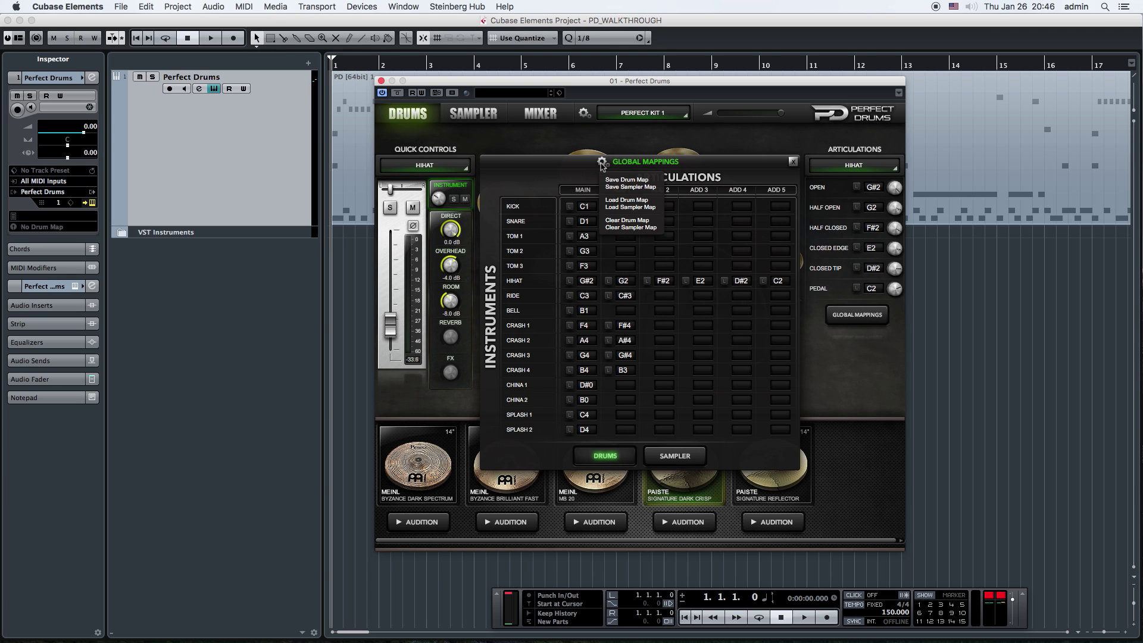
{"action": "left_click", "coordinate": [634, 201]}
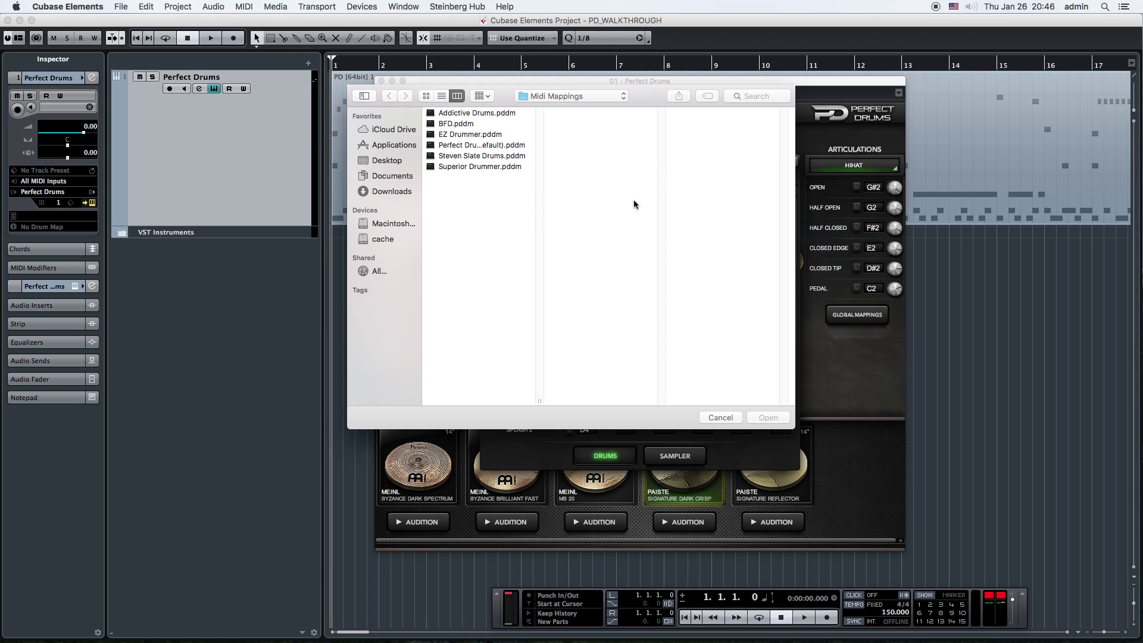
{"action": "left_click", "coordinate": [489, 148]}
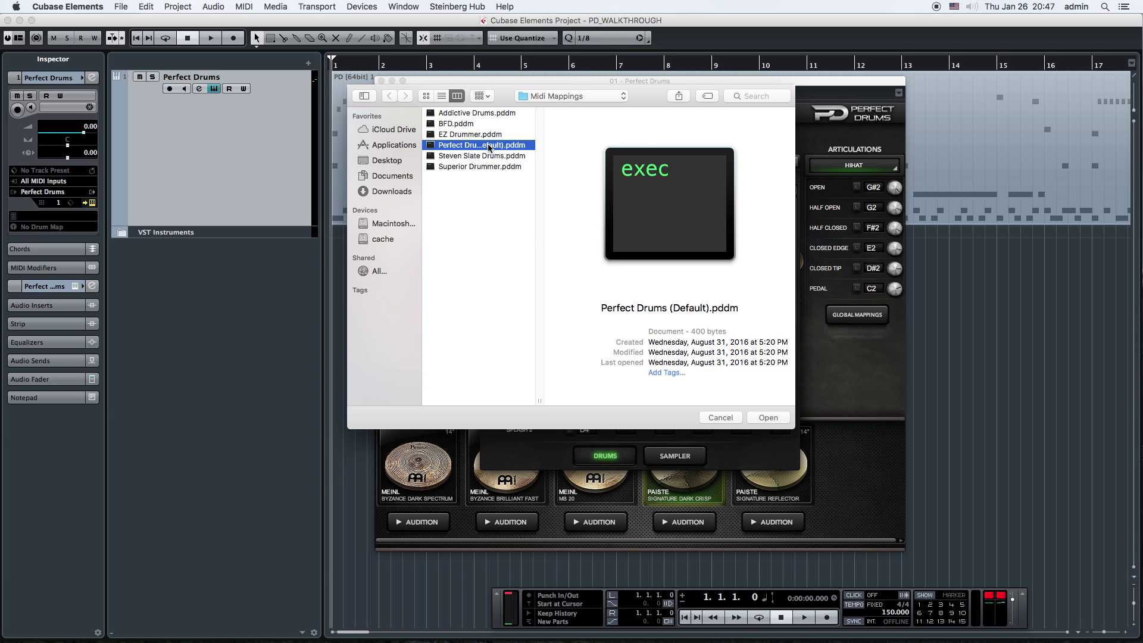
{"action": "double_click", "coordinate": [489, 148]}
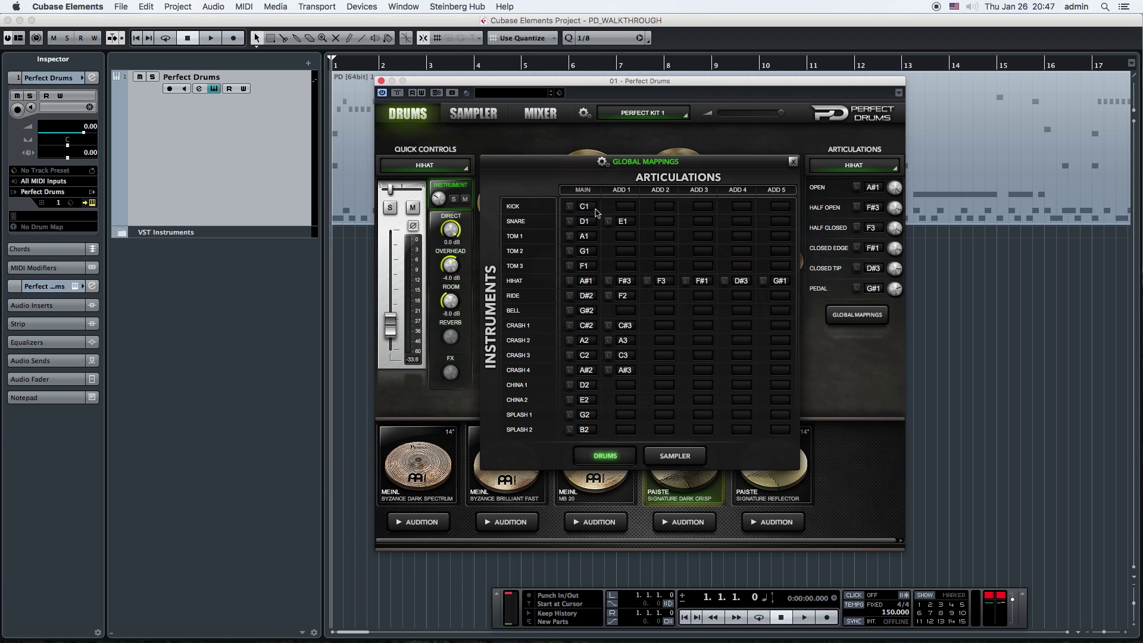
- View the sampler's global mappings with the save, load and clear map options, and close the global mappings
{"action": "left_click", "coordinate": [670, 456]}
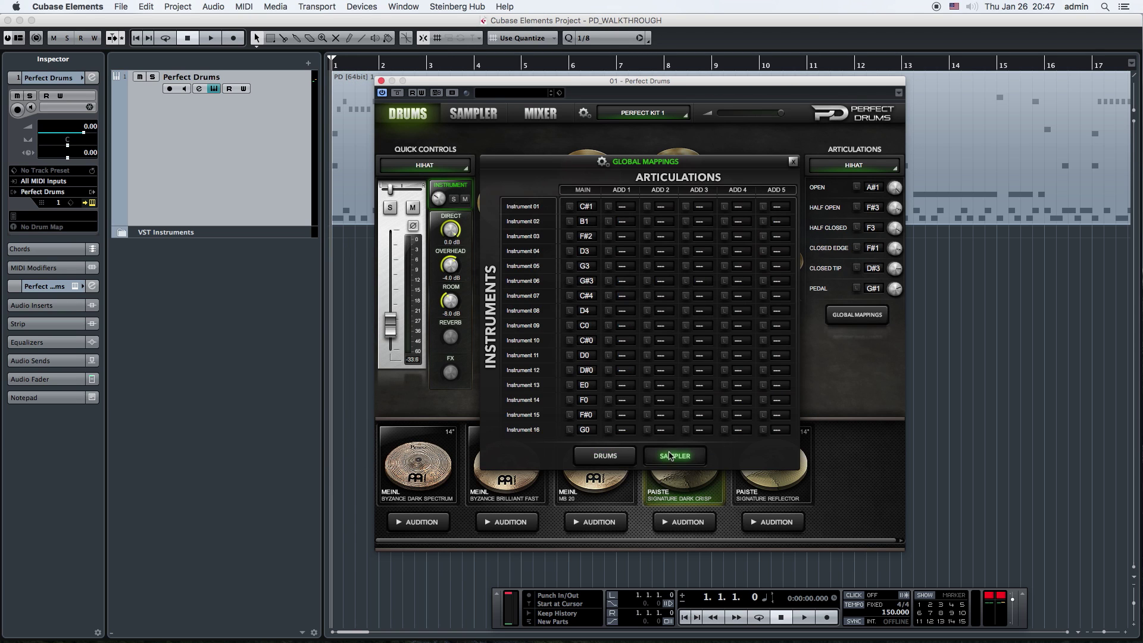
{"action": "left_click", "coordinate": [607, 163]}
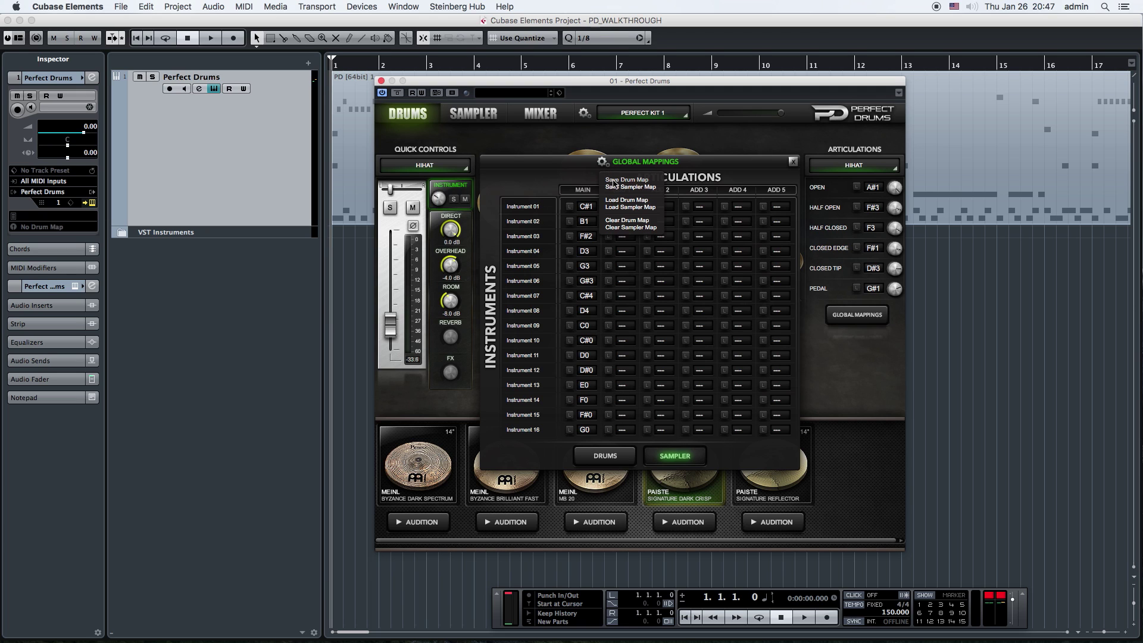
{"action": "left_click", "coordinate": [622, 228]}
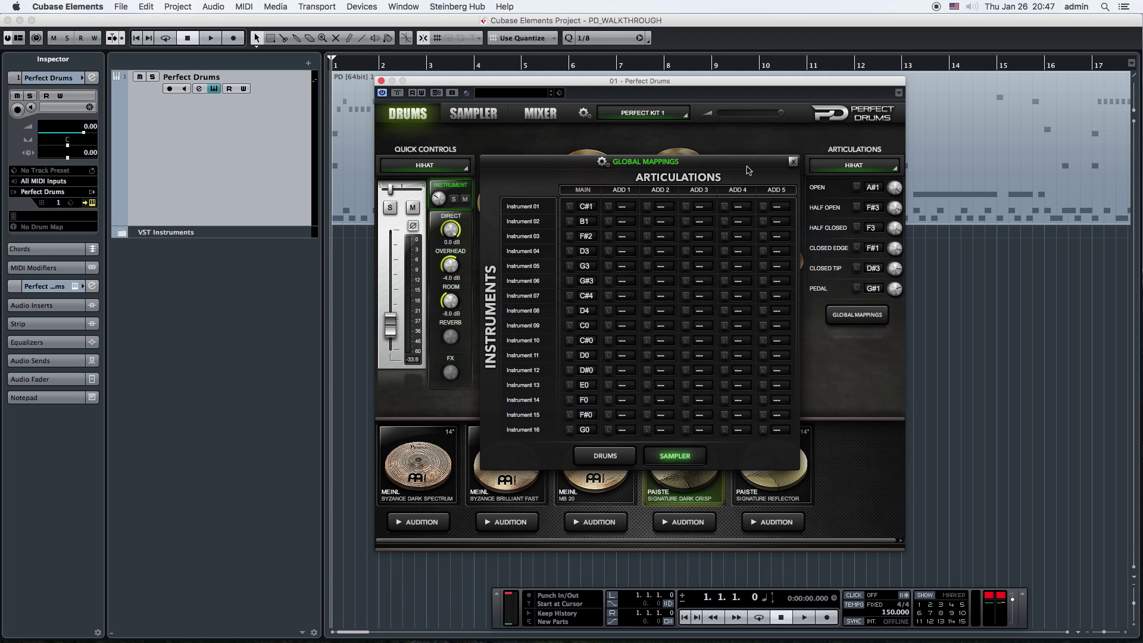
{"action": "left_click", "coordinate": [793, 162]}
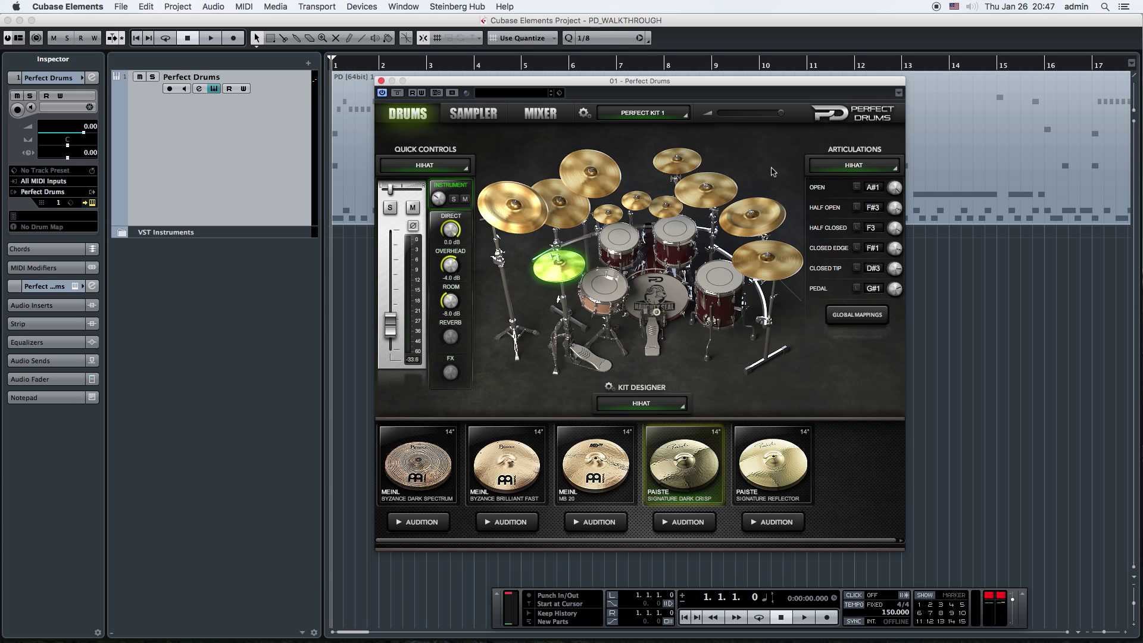
- Clear the snare instrument from the kit and sound the kick for comparison
{"action": "left_click", "coordinate": [604, 291]}
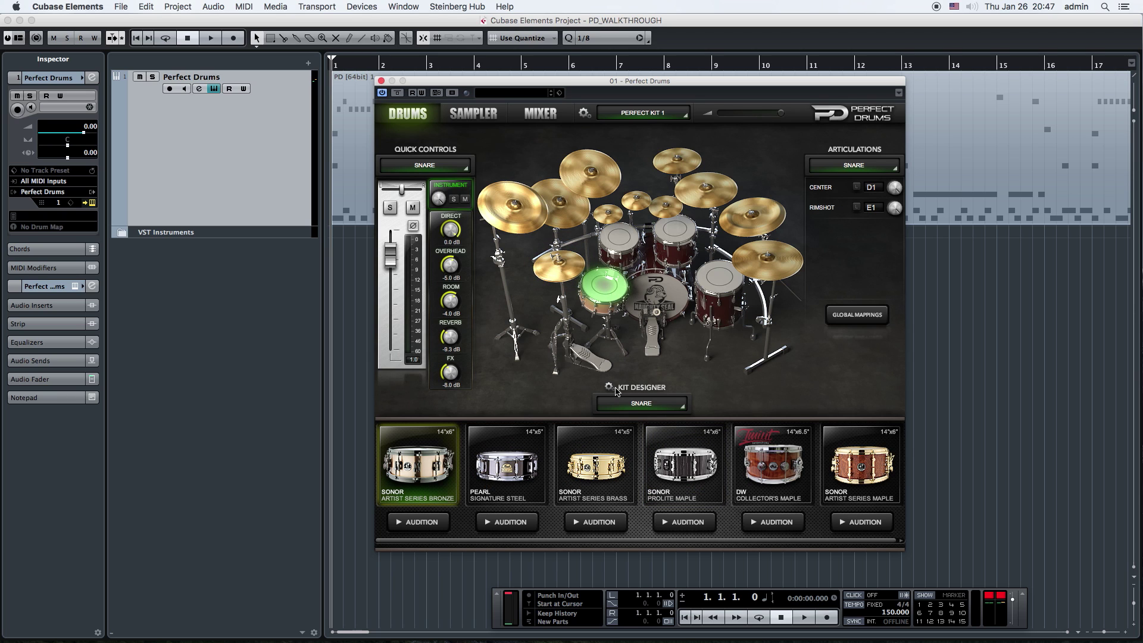
{"action": "left_click", "coordinate": [610, 388]}
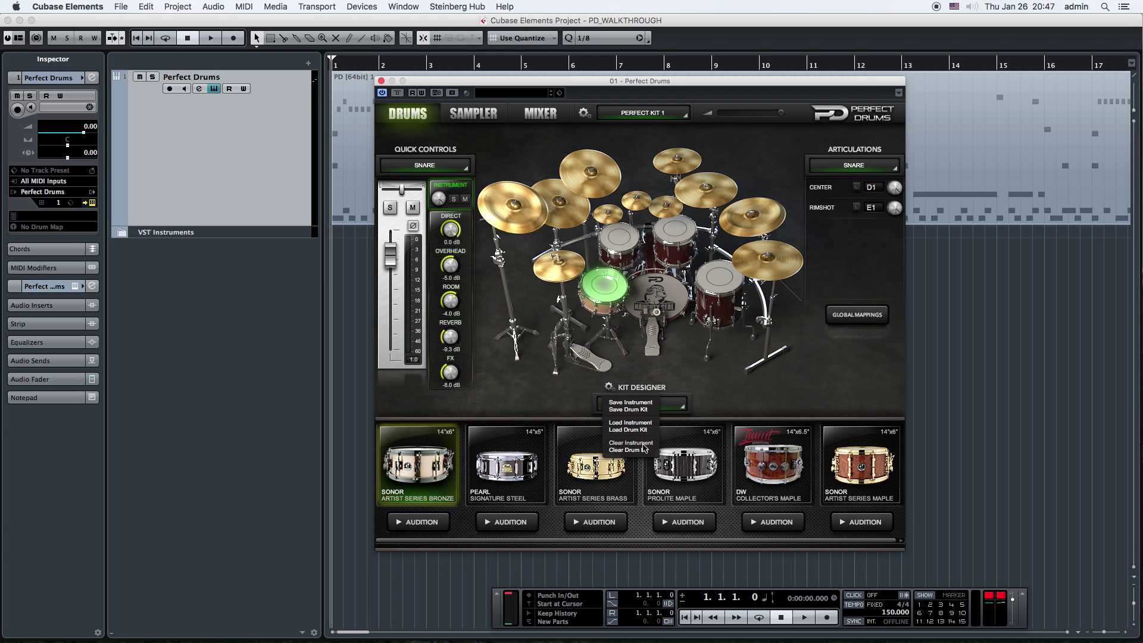
{"action": "left_click", "coordinate": [644, 448]}
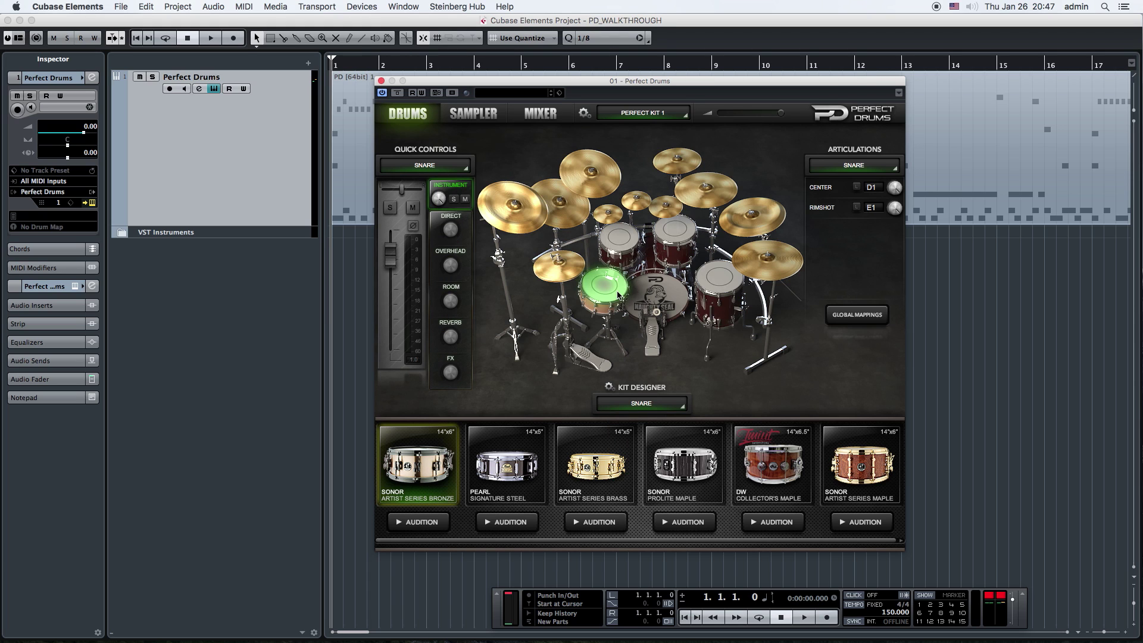
{"action": "left_click", "coordinate": [655, 301]}
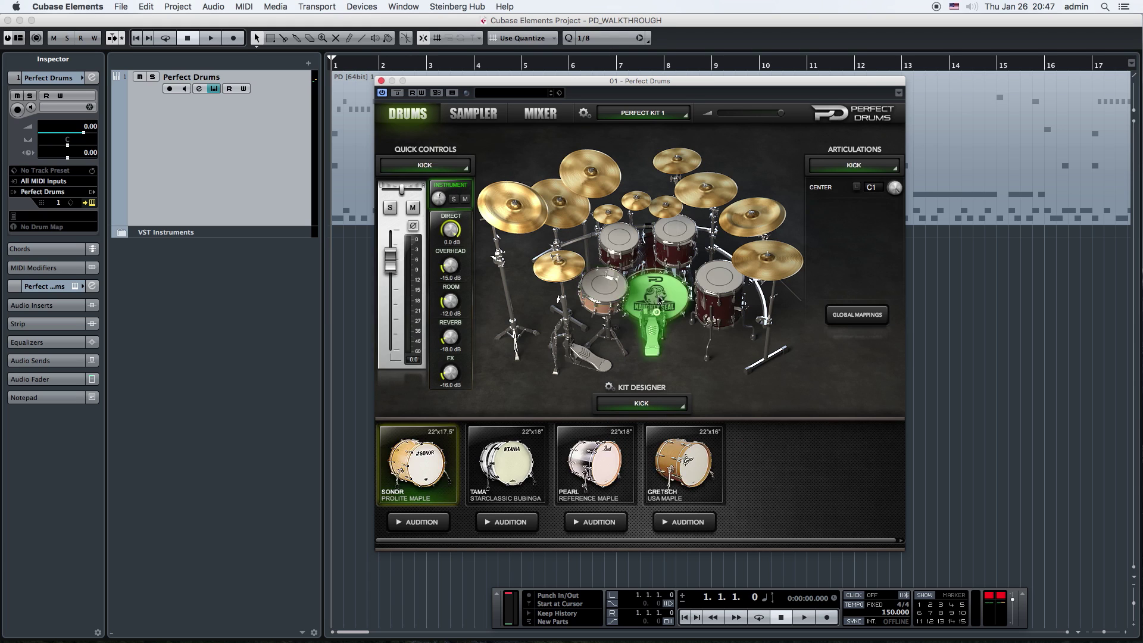
- Sound the snare, load the Pearl Signature Steel for it, and switch it back to the Sonor Artist Series Bronze
{"action": "left_click", "coordinate": [603, 286]}
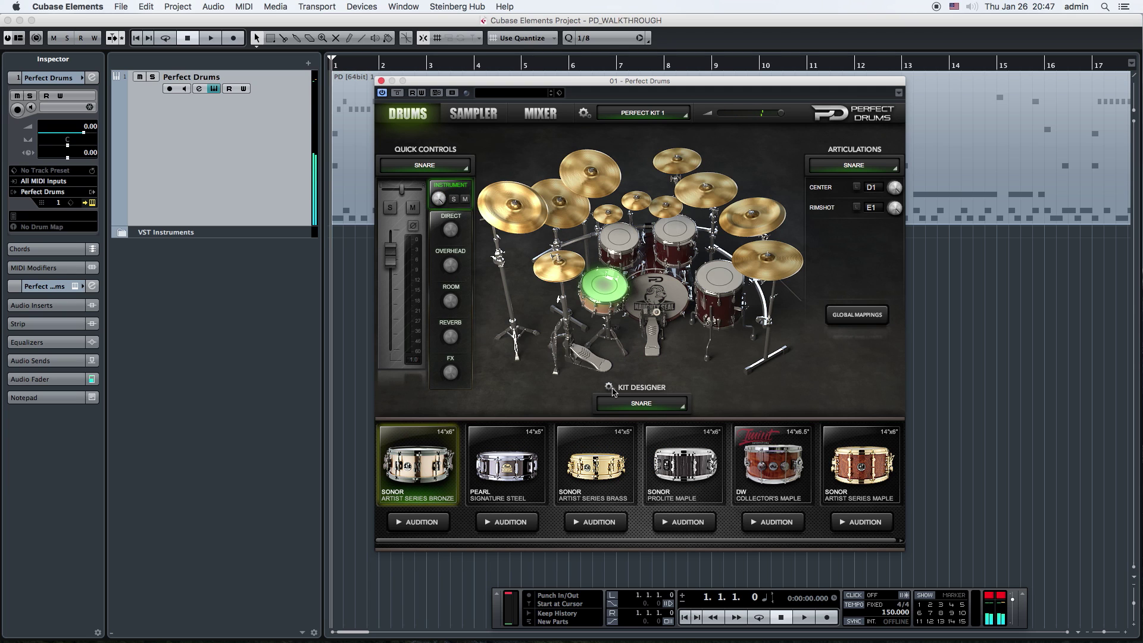
{"action": "left_click", "coordinate": [513, 463]}
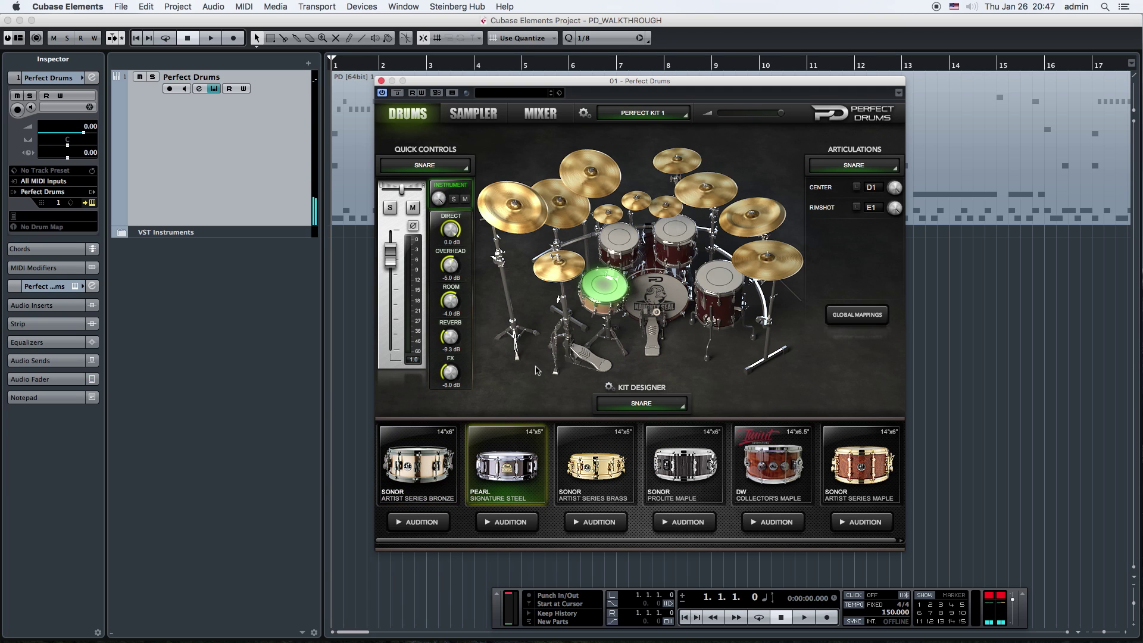
{"action": "key", "text": "Left"}
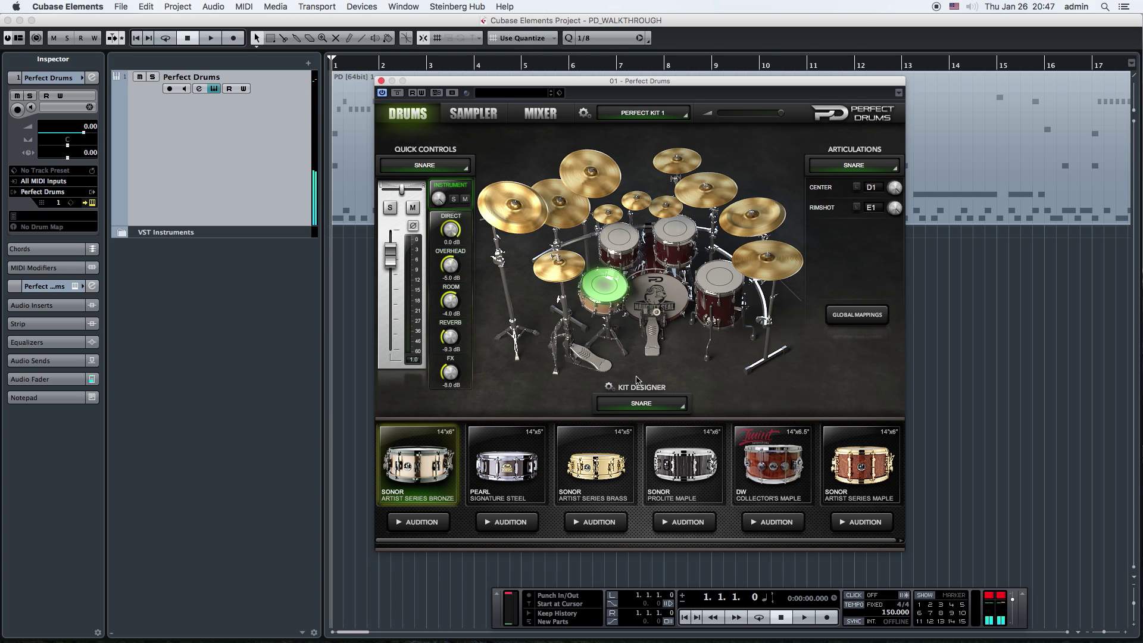
- Look at the combined preset options and compare the Drums and Sampler pages, ending on the Sampler page
{"action": "left_click", "coordinate": [584, 113]}
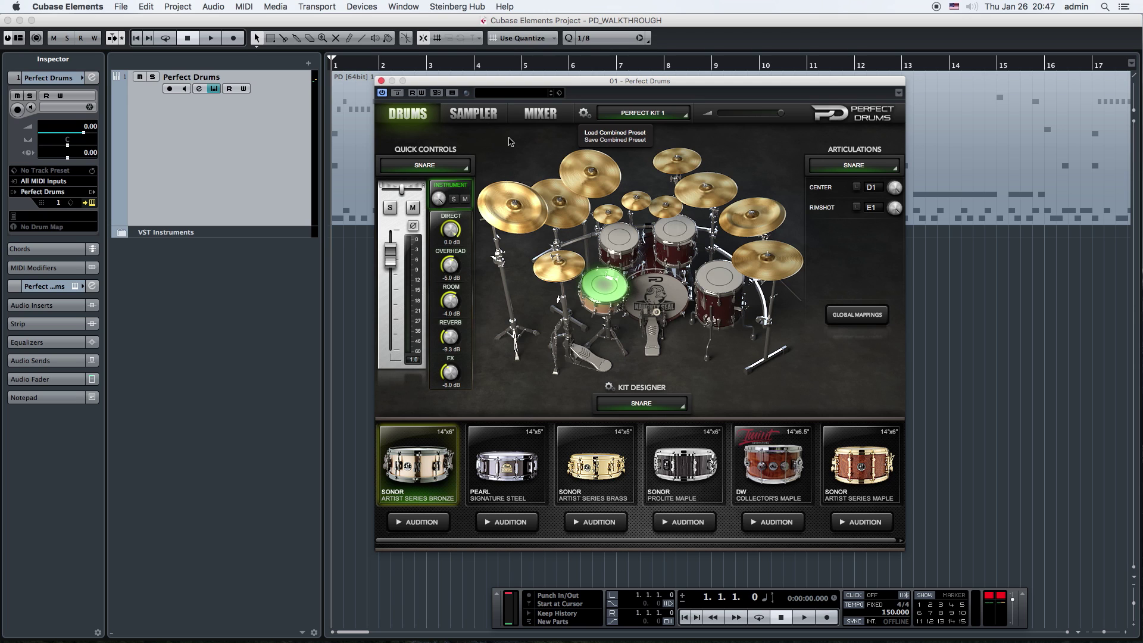
{"action": "left_click", "coordinate": [490, 138]}
{"action": "left_click", "coordinate": [479, 115]}
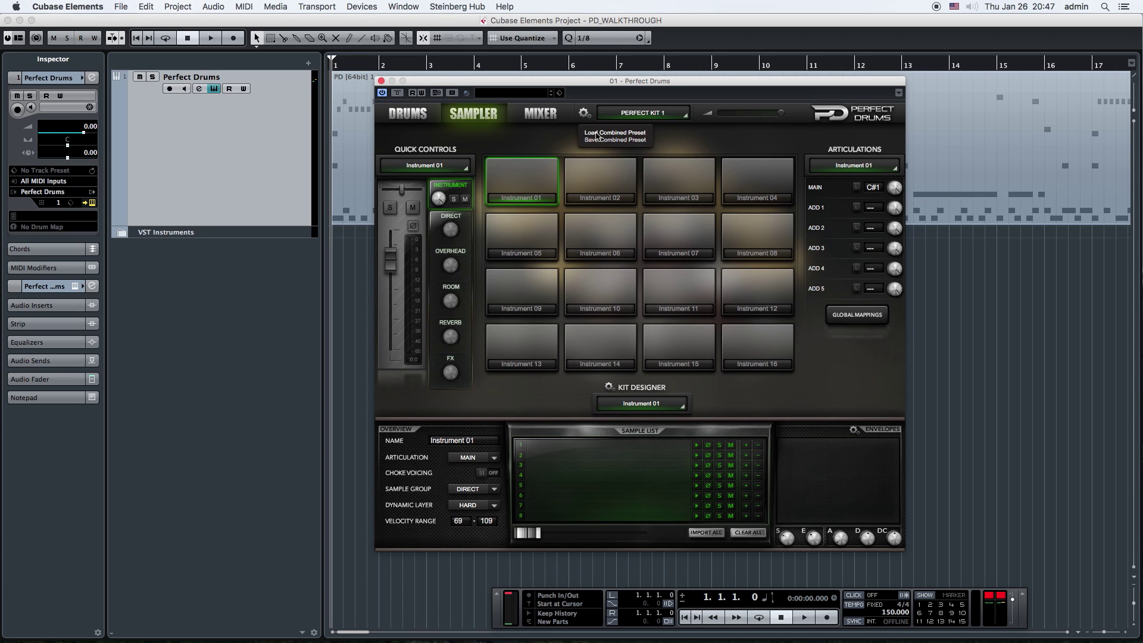
{"action": "left_click", "coordinate": [417, 114]}
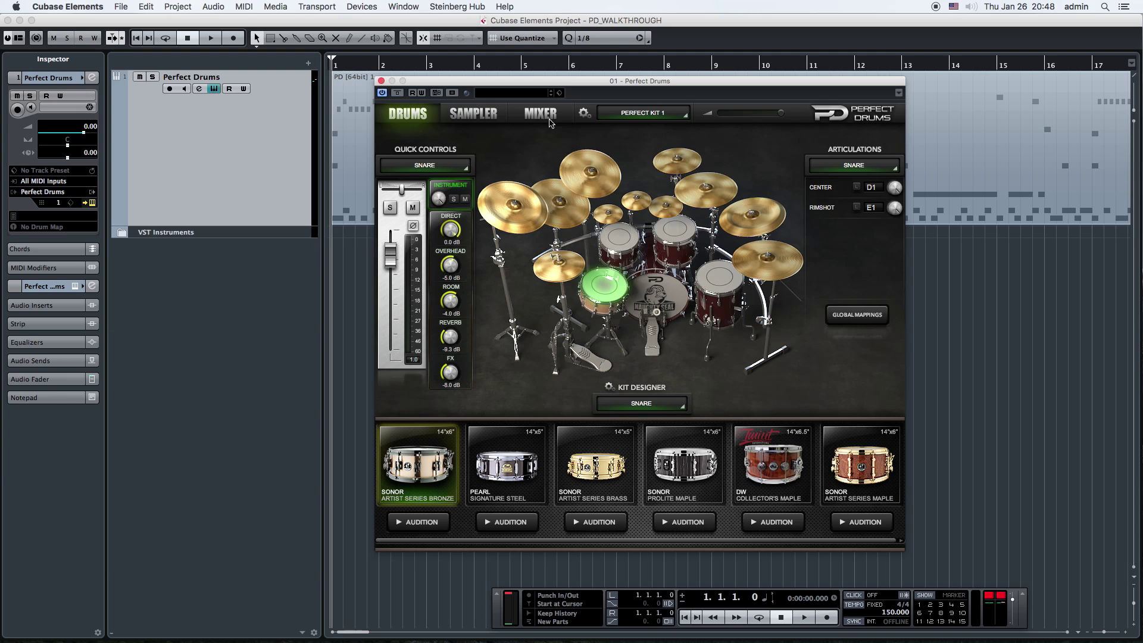
{"action": "left_click", "coordinate": [487, 116]}
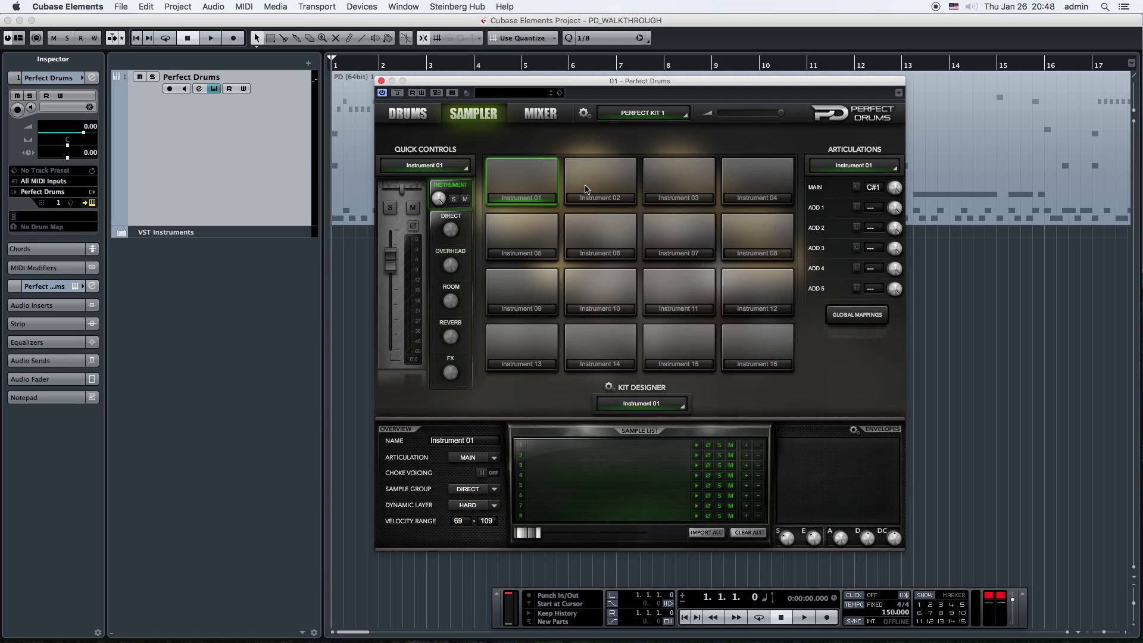
- Select several sampler pads, finishing on Instrument 01, and view the kit designer's save, load, export and clear options
{"action": "left_click", "coordinate": [688, 220]}
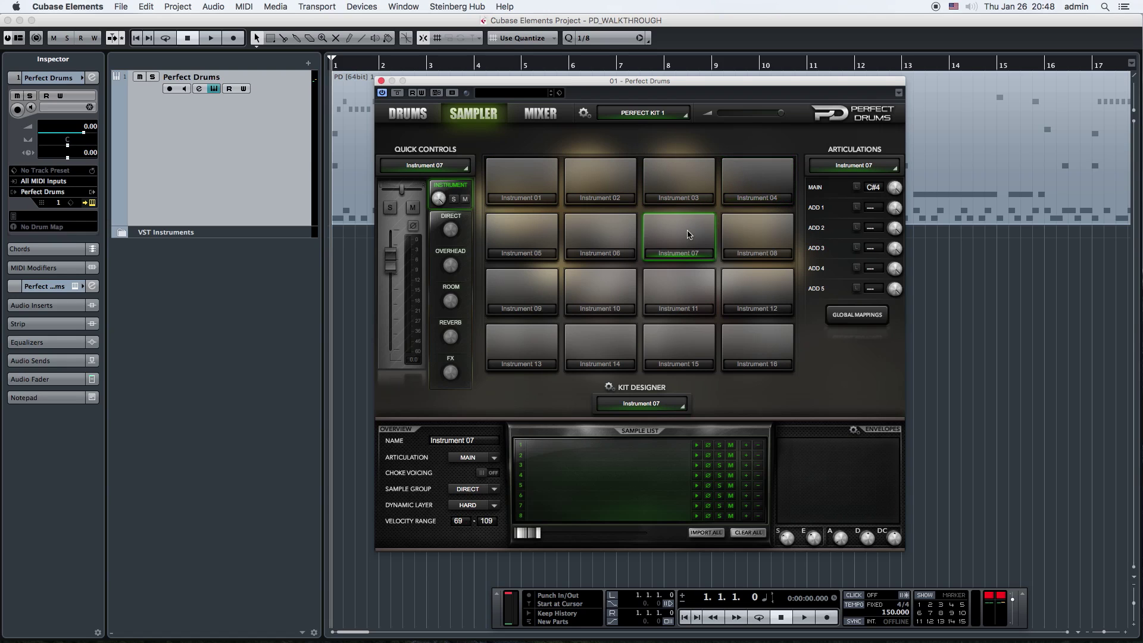
{"action": "left_click", "coordinate": [617, 280]}
{"action": "left_click", "coordinate": [553, 292]}
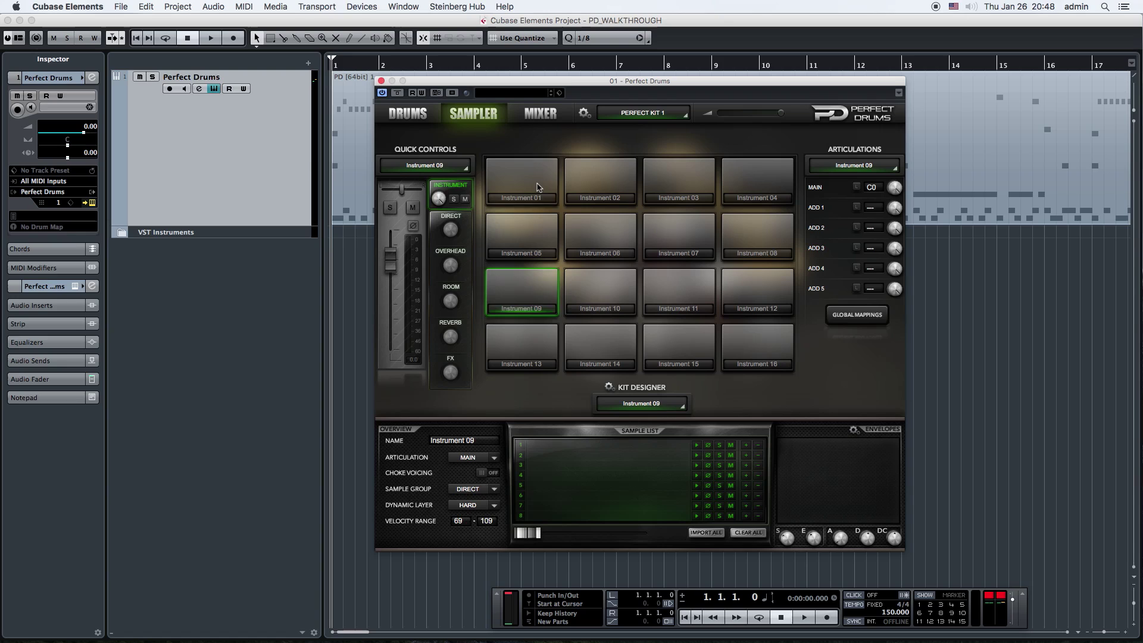
{"action": "left_click", "coordinate": [539, 192]}
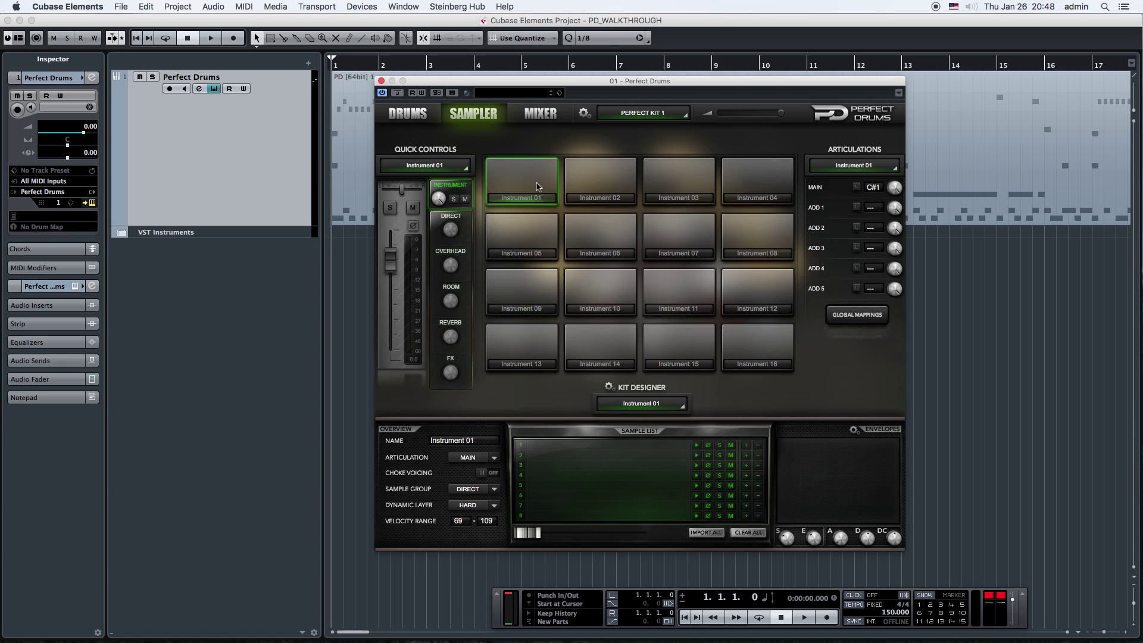
{"action": "left_click", "coordinate": [609, 388]}
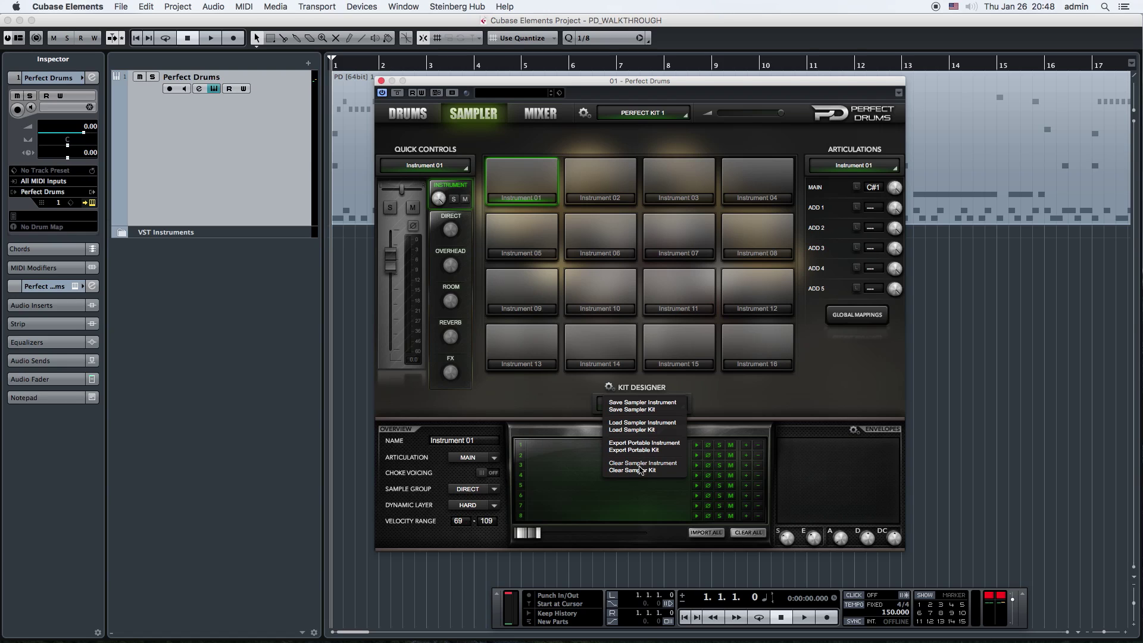
{"action": "left_click", "coordinate": [557, 398]}
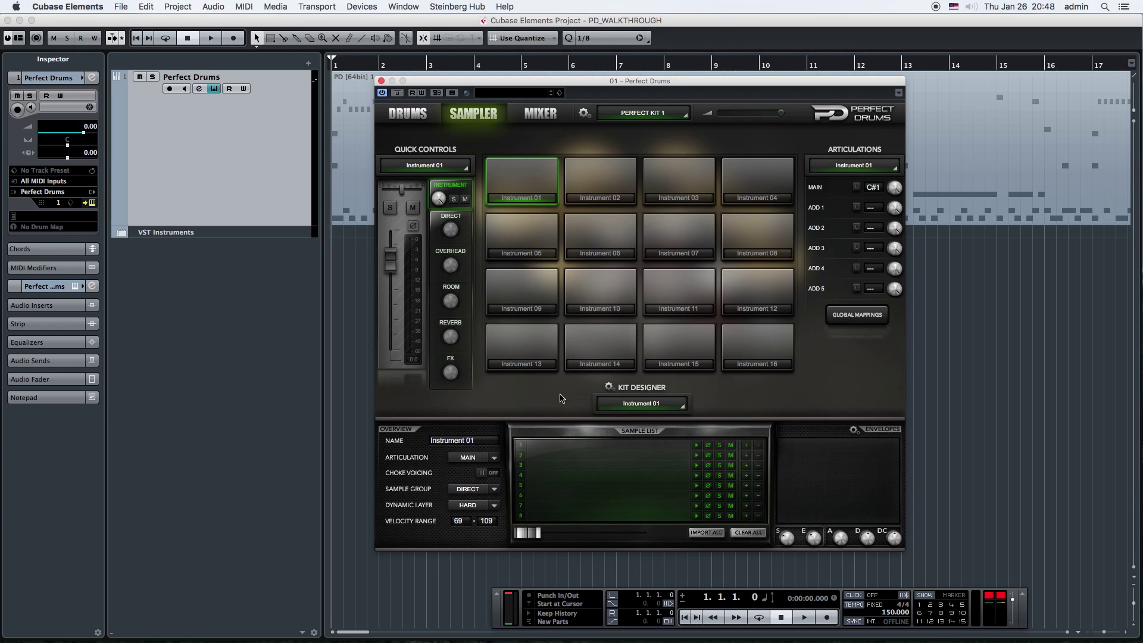
- Rename sampler Instrument 01 as MY SNARE and view its articulation choices while keeping Main
{"action": "double_click", "coordinate": [476, 440]}
{"action": "type", "text": "MY SNARE"}
{"action": "key", "text": "Return"}
{"action": "left_click", "coordinate": [493, 459]}
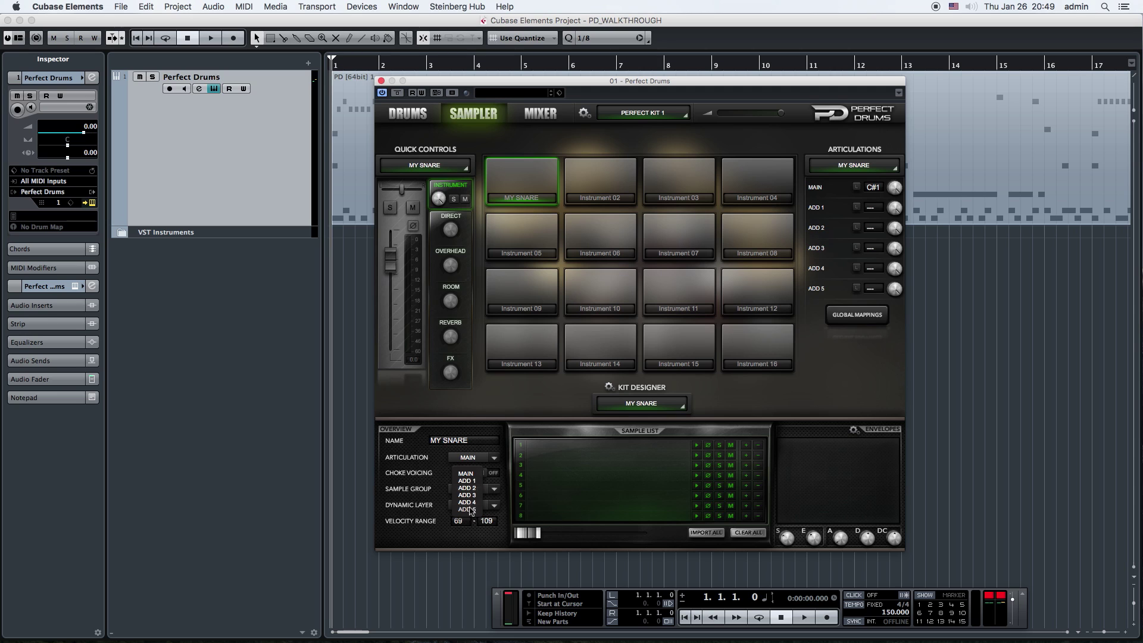
{"action": "left_click", "coordinate": [495, 460]}
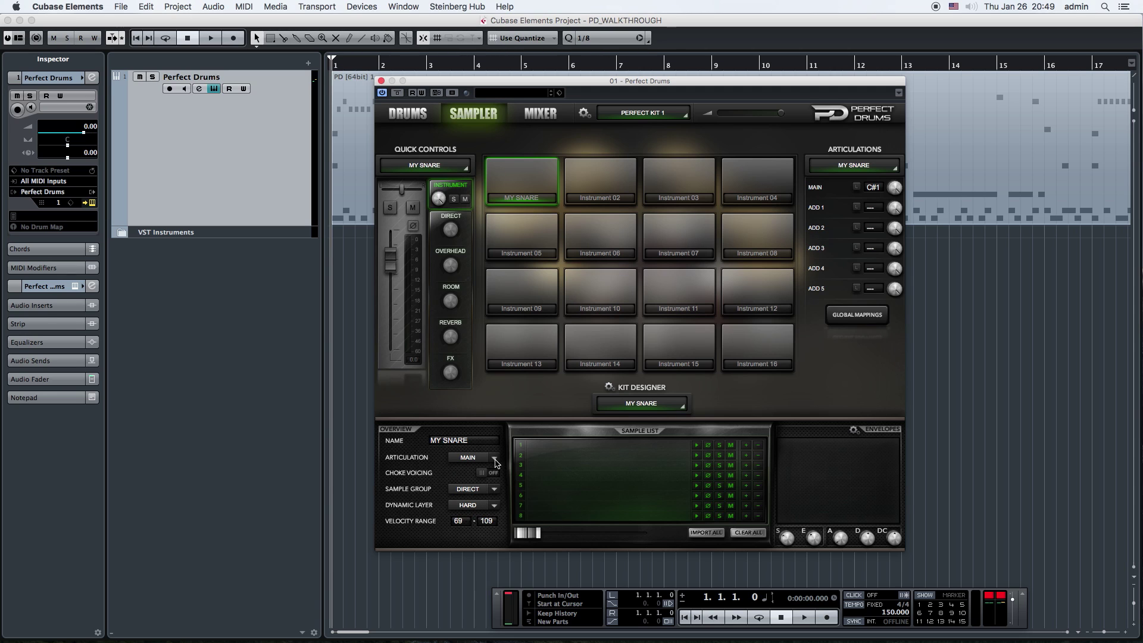
- Toggle choke voicing for MY SNARE on and back off, and view the sample group choices while keeping Direct
{"action": "left_click", "coordinate": [487, 473]}
{"action": "left_click", "coordinate": [492, 474]}
{"action": "left_click", "coordinate": [494, 489]}
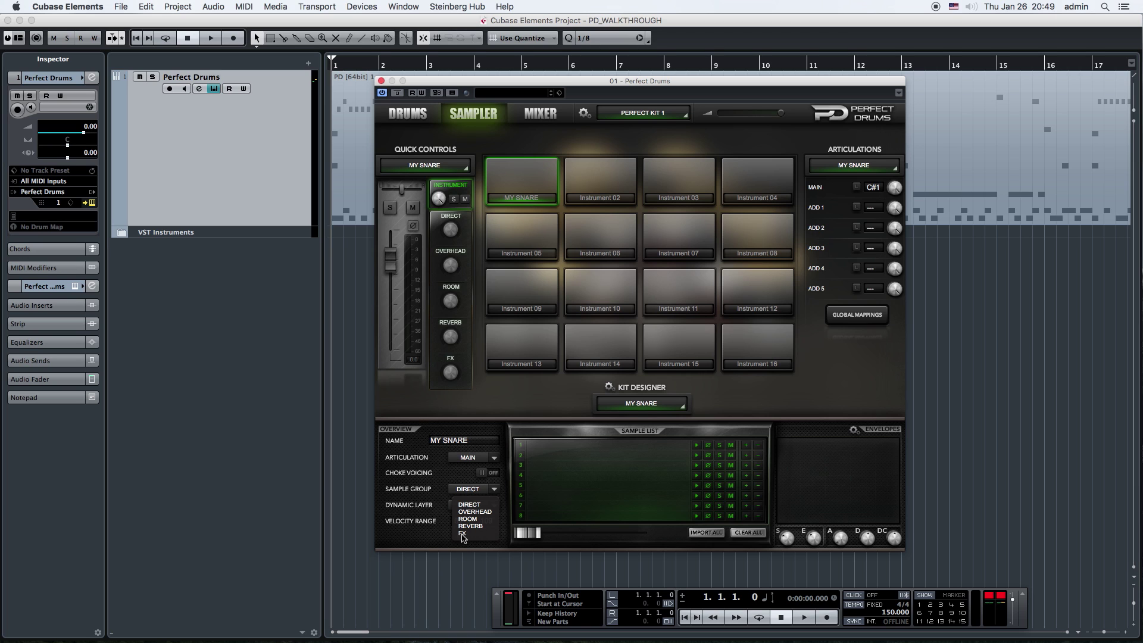
{"action": "left_click", "coordinate": [426, 481]}
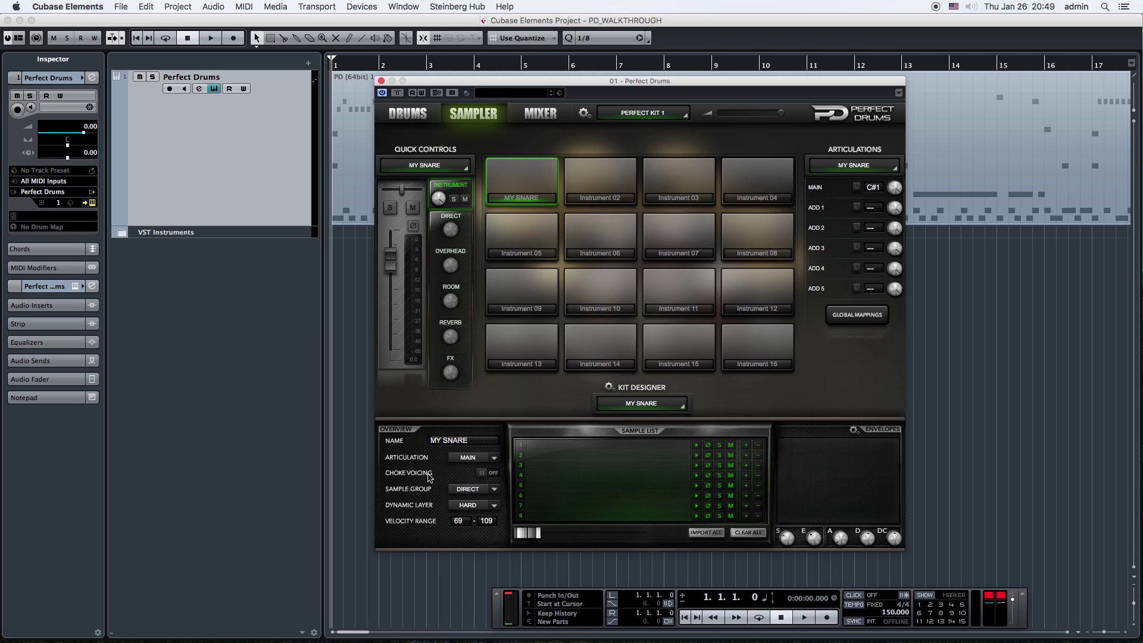
- On the Drums page, select the kick, start playback and turn its FX send all the way down
{"action": "left_click", "coordinate": [419, 119]}
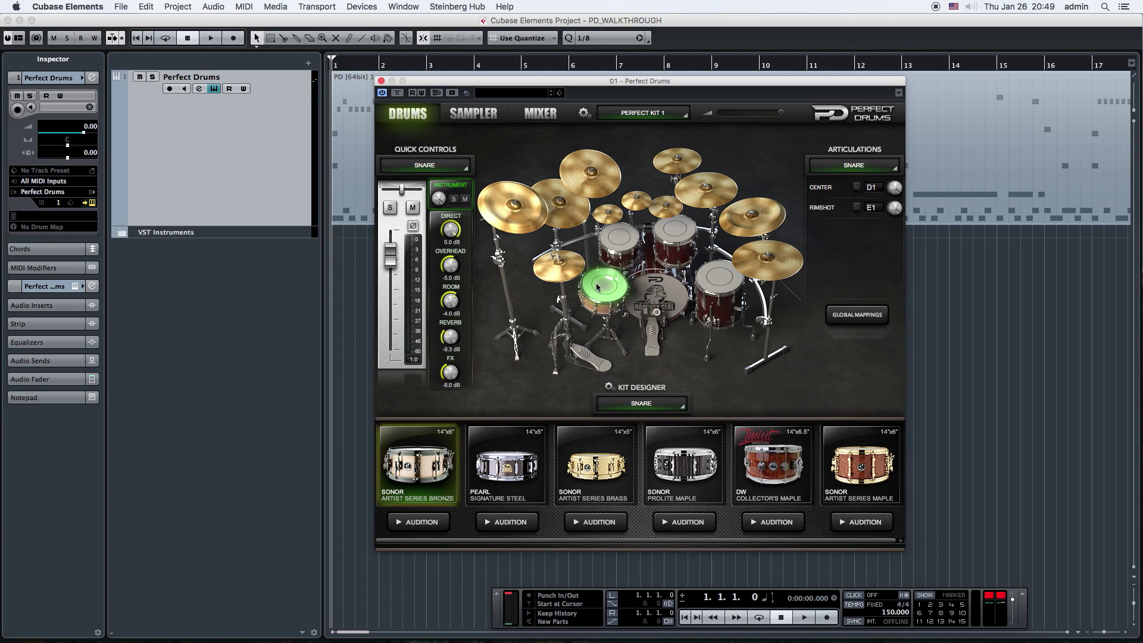
{"action": "left_click", "coordinate": [656, 301]}
{"action": "key", "text": "space"}
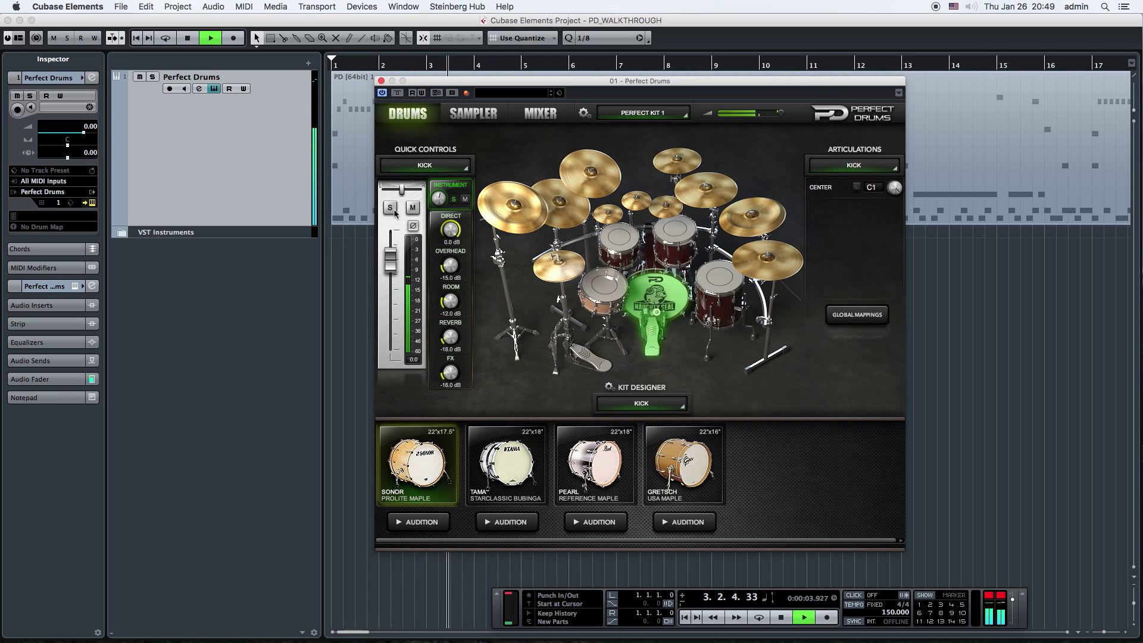
{"action": "left_click_drag", "start_coordinate": [450, 372], "coordinate": [470, 427]}
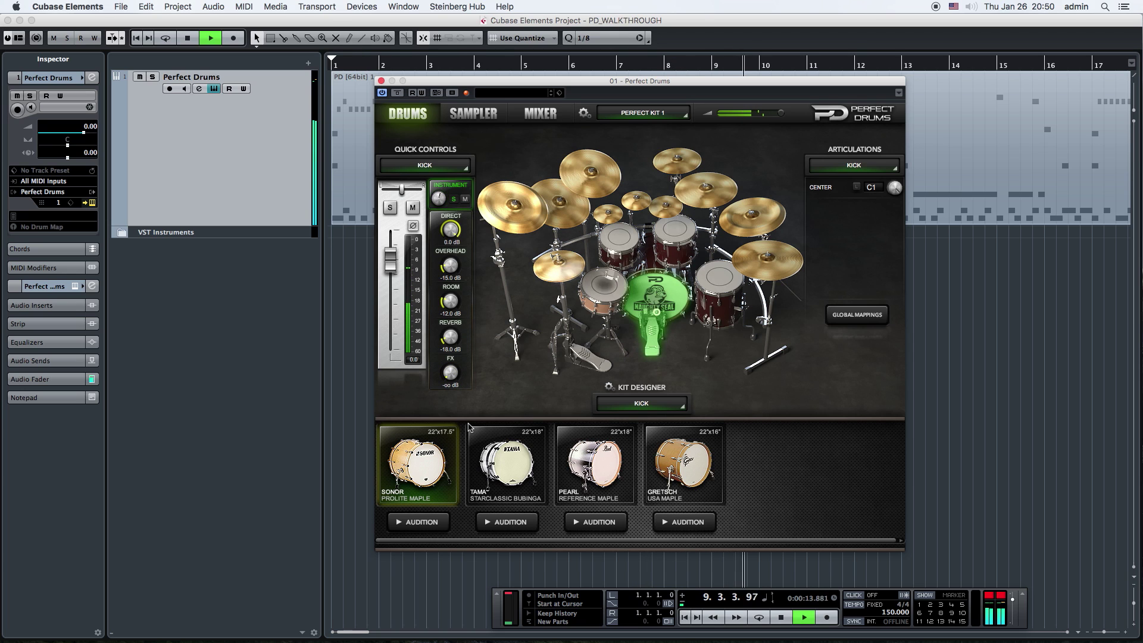
- Try the Tama Starclassic Bubinga and Pearl Reference Maple kicks while varying the Reverb and FX sends during playback
{"action": "left_click", "coordinate": [516, 474]}
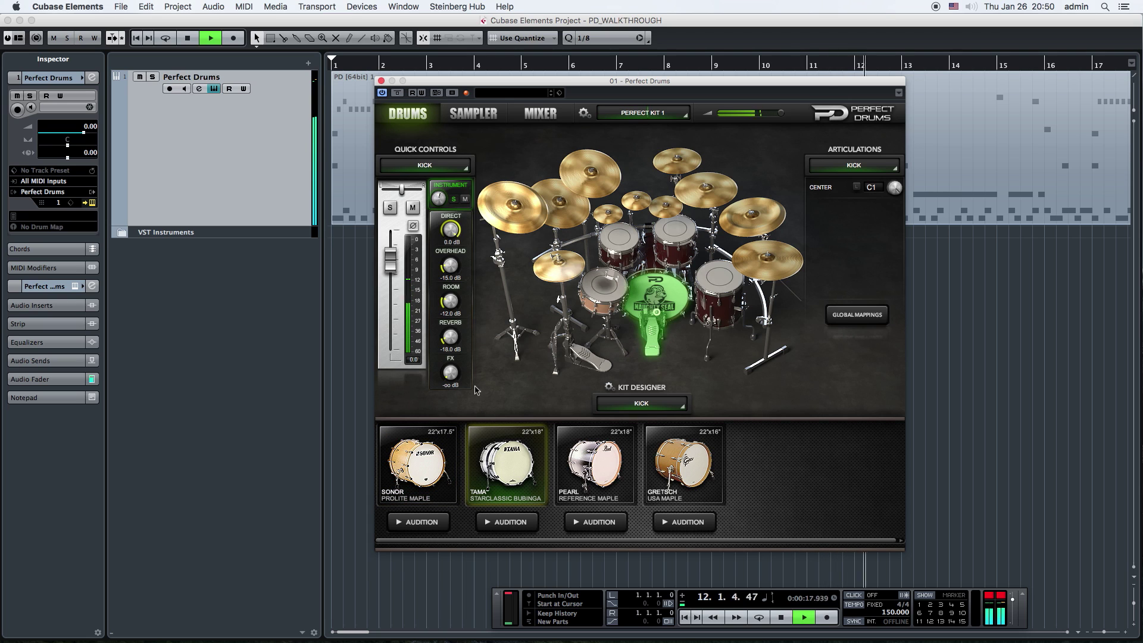
{"action": "left_click_drag", "start_coordinate": [451, 337], "coordinate": [466, 314]}
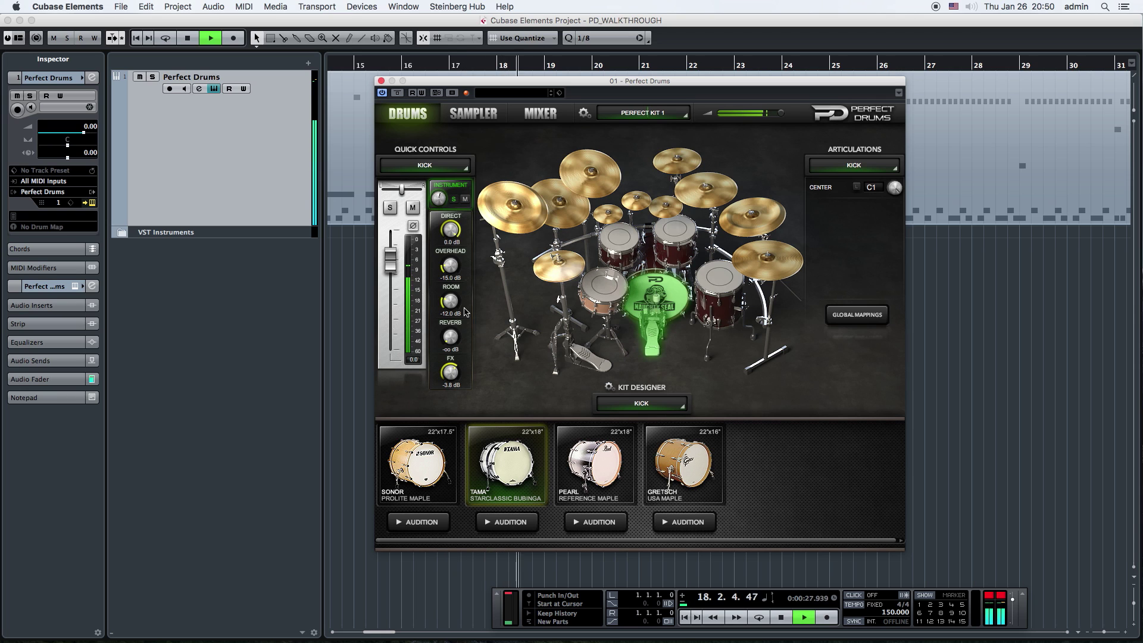
{"action": "left_click_drag", "start_coordinate": [466, 313], "coordinate": [469, 361]}
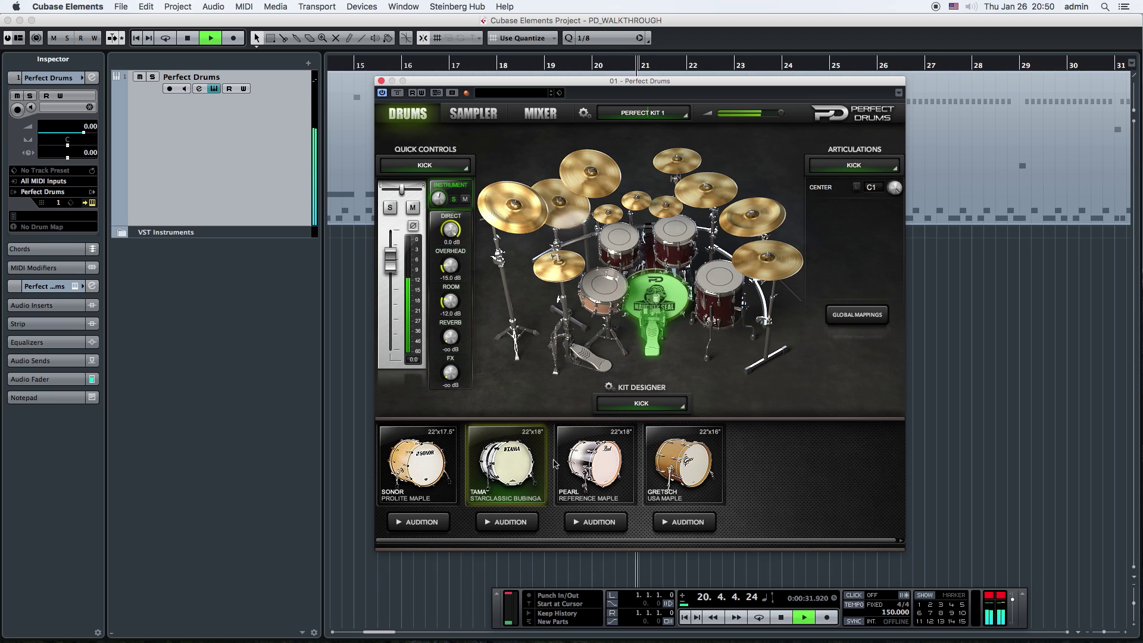
{"action": "left_click", "coordinate": [595, 472]}
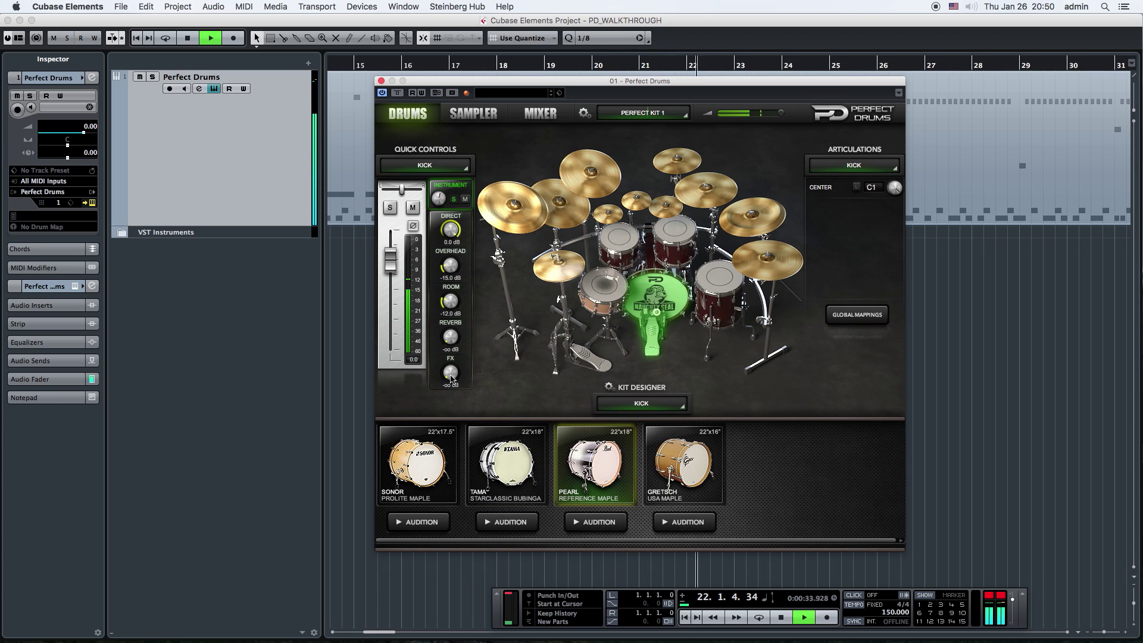
{"action": "left_click_drag", "start_coordinate": [454, 377], "coordinate": [439, 456]}
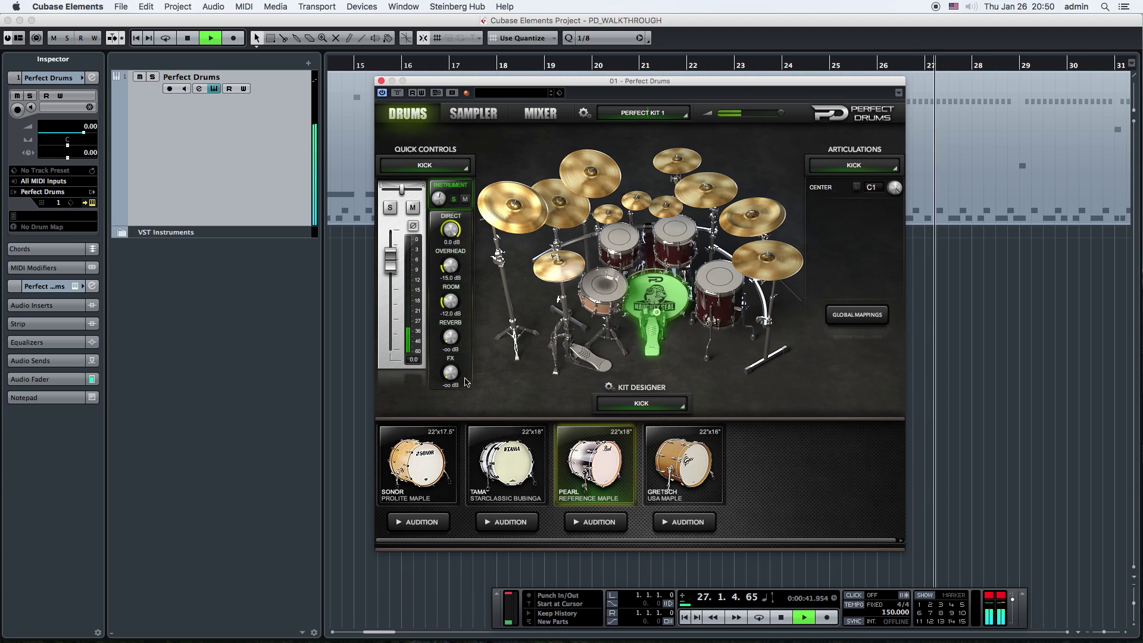
- Reload the Sonor ProLite Maple kick with Reverb at -20.6 dB and FX at -12.3 dB, and stop playback
{"action": "left_click", "coordinate": [439, 455]}
{"action": "left_click_drag", "start_coordinate": [454, 374], "coordinate": [456, 332]}
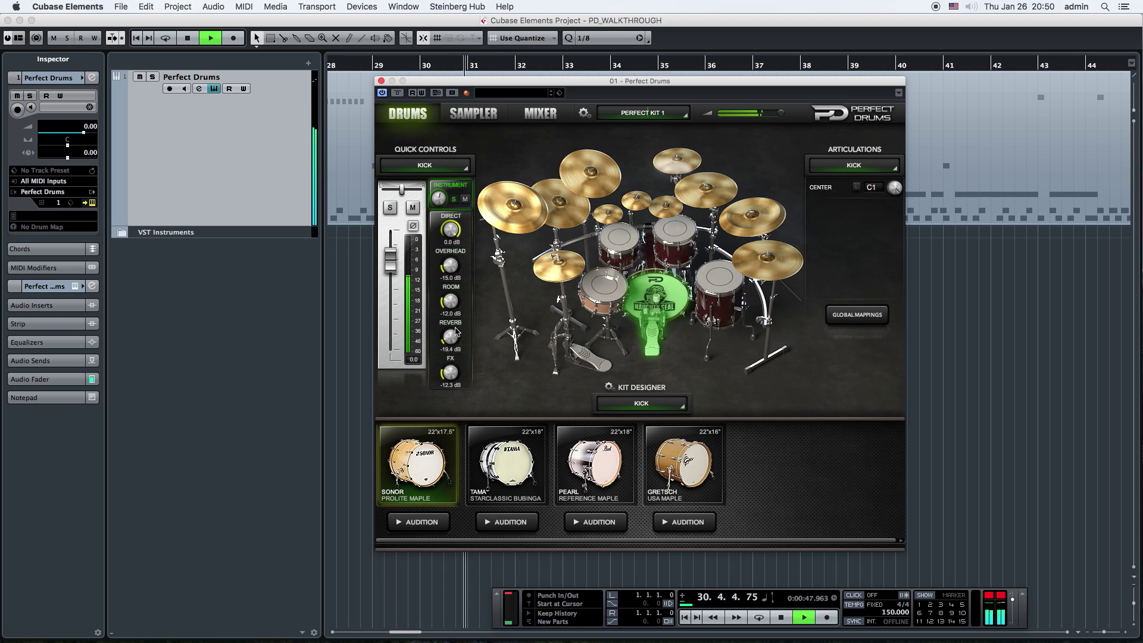
{"action": "key", "text": "space"}
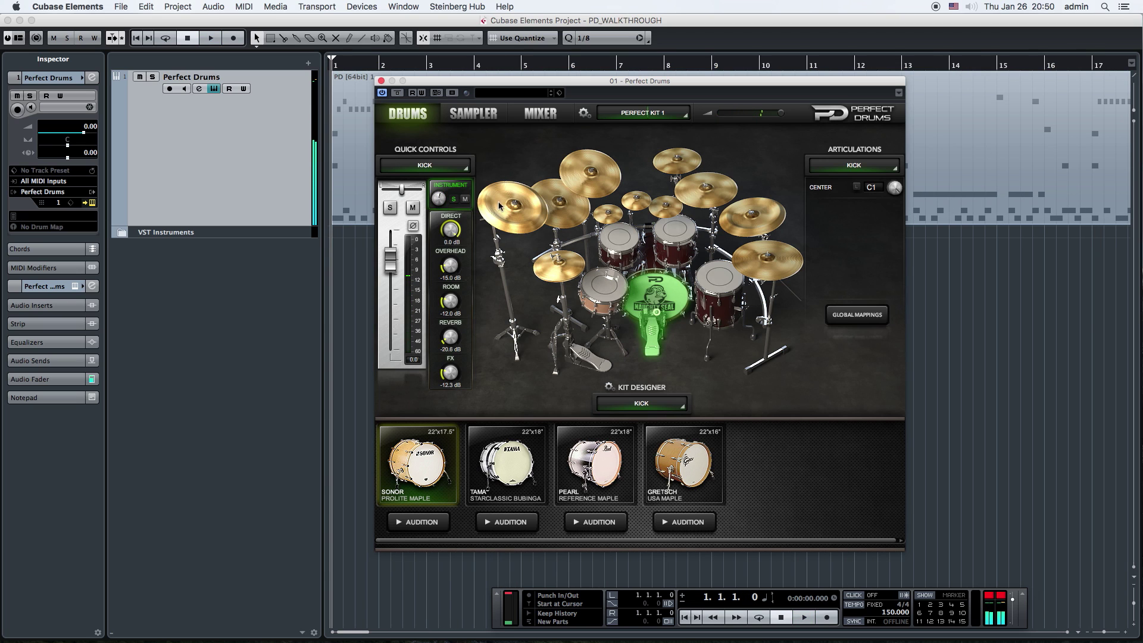
- Return to the Sampler page and view MY SNARE's sample group and dynamic layer choices, keeping Direct and Hard
{"action": "left_click", "coordinate": [473, 115]}
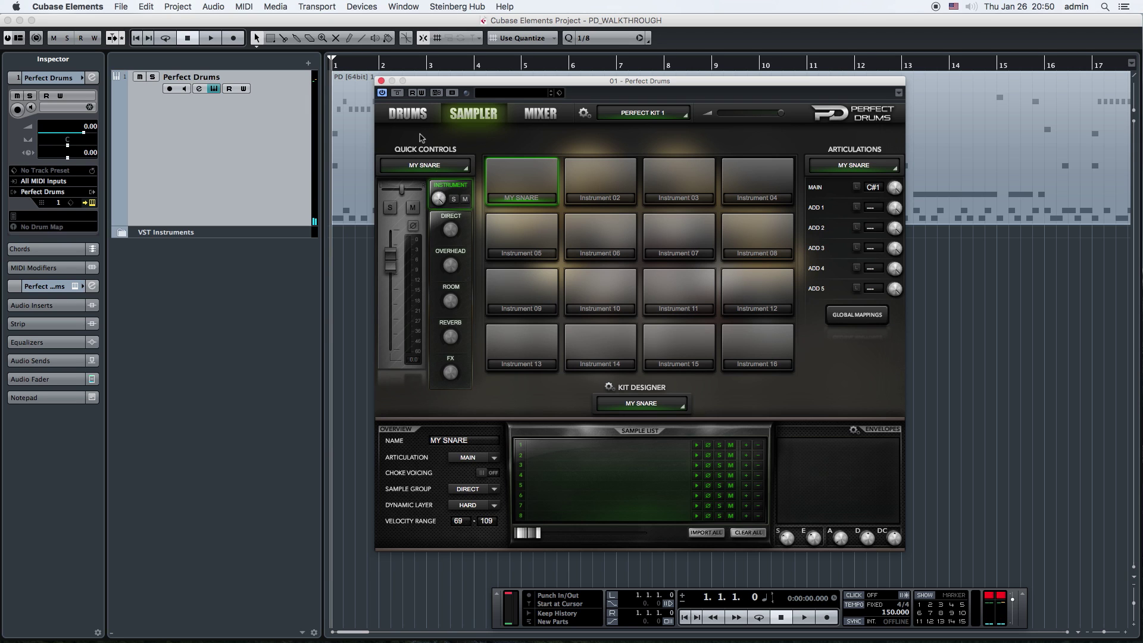
{"action": "left_click", "coordinate": [412, 115]}
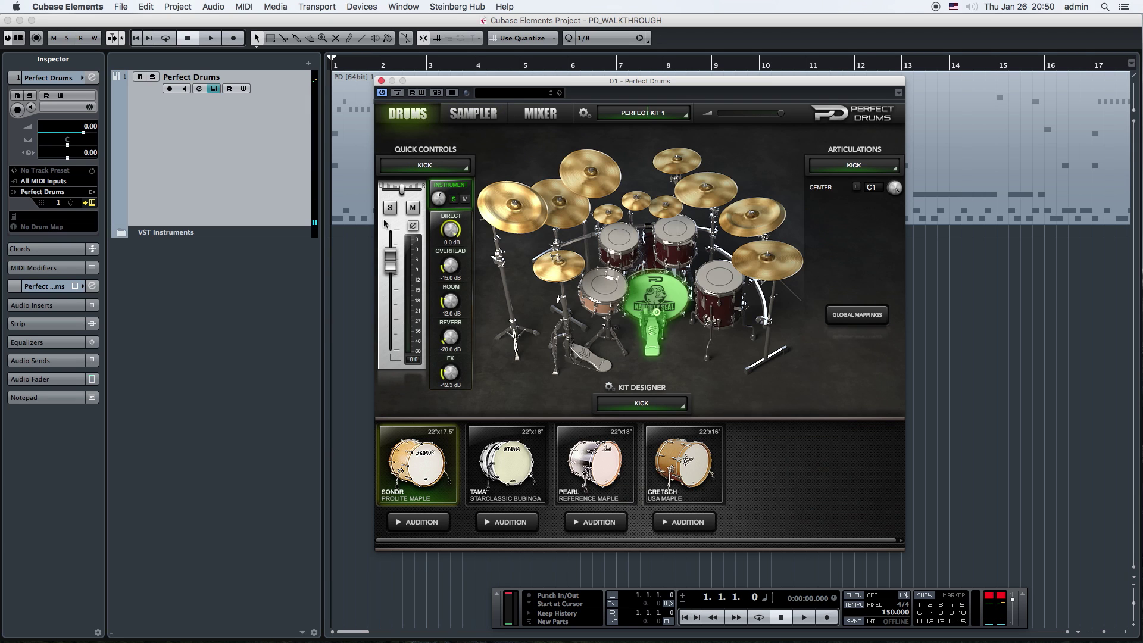
{"action": "left_click", "coordinate": [481, 116]}
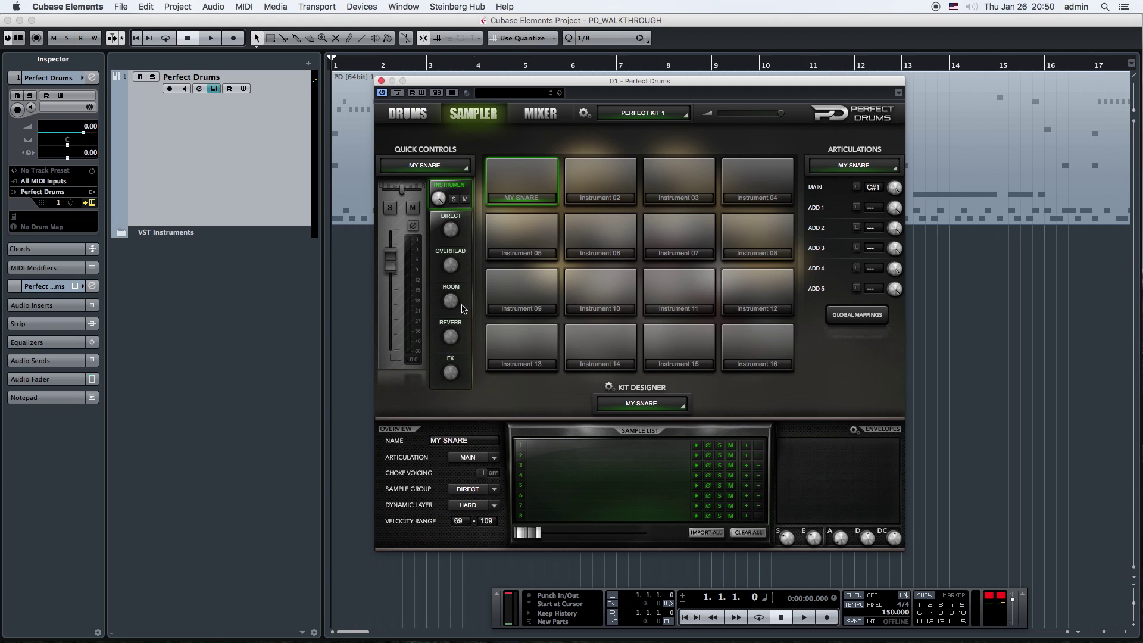
{"action": "left_click", "coordinate": [493, 490]}
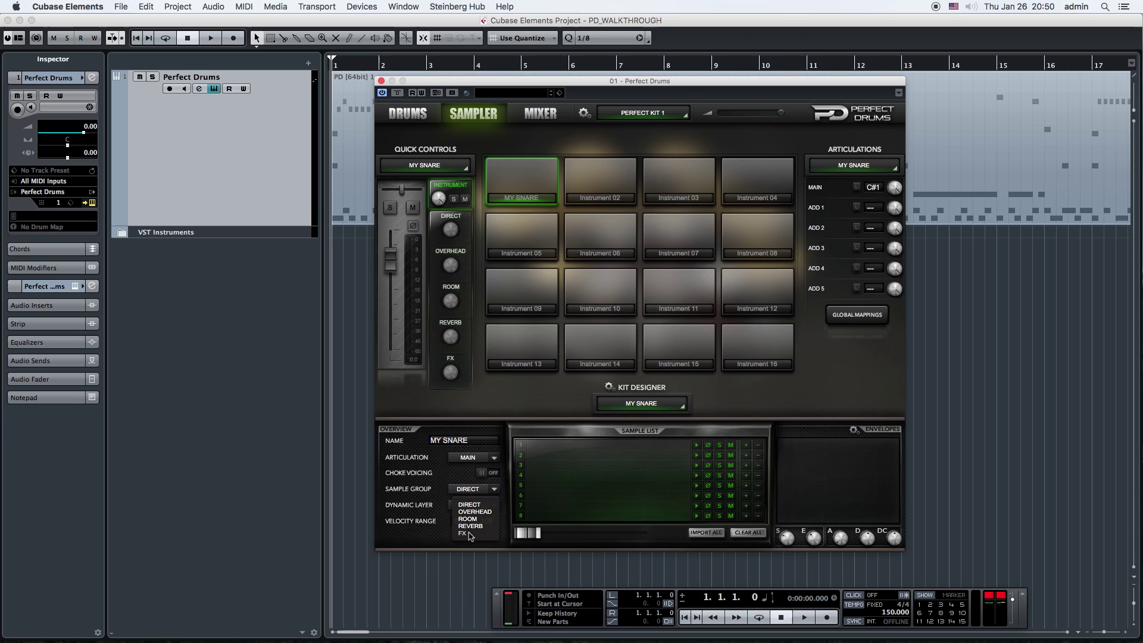
{"action": "left_click", "coordinate": [427, 493]}
{"action": "left_click", "coordinate": [495, 507]}
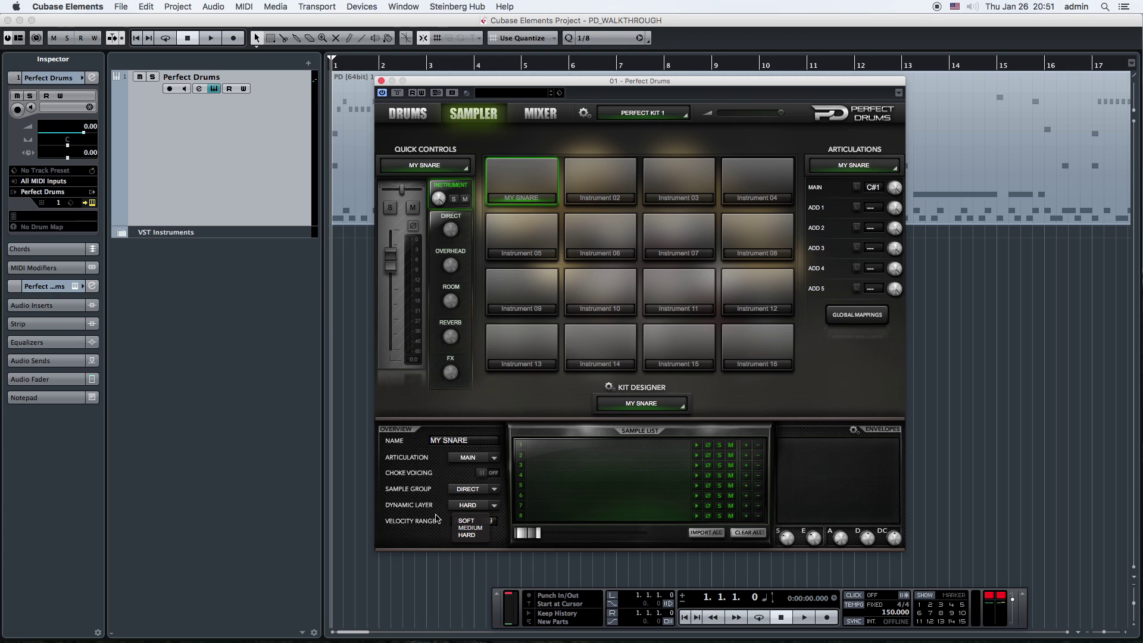
{"action": "left_click", "coordinate": [417, 509]}
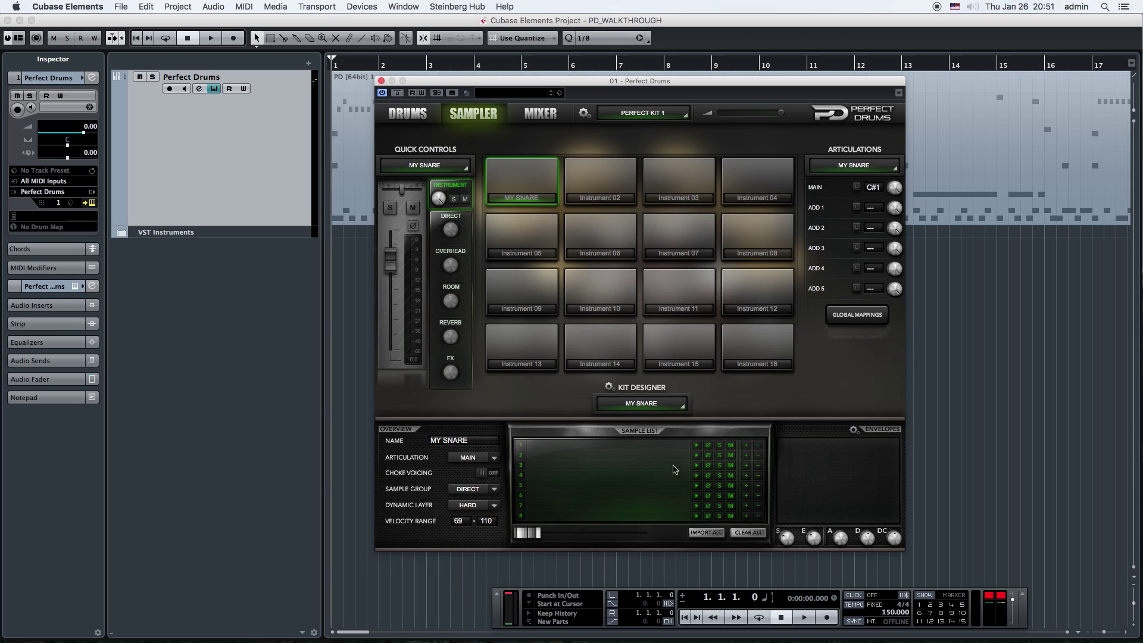
- Import MYSNARE_DIRECT_TOP_H_01.wav through H_08.wav from MY SNARE/DIR_TOP into the Hard layer of MY SNARE
{"action": "left_click", "coordinate": [704, 533]}
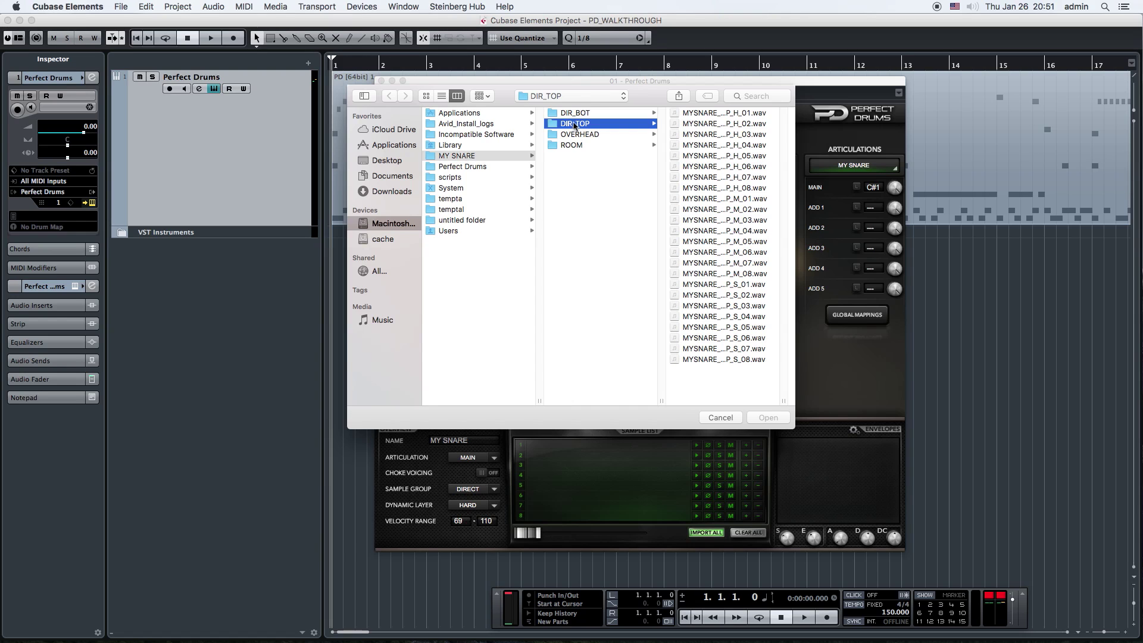
{"action": "left_click", "coordinate": [726, 115]}
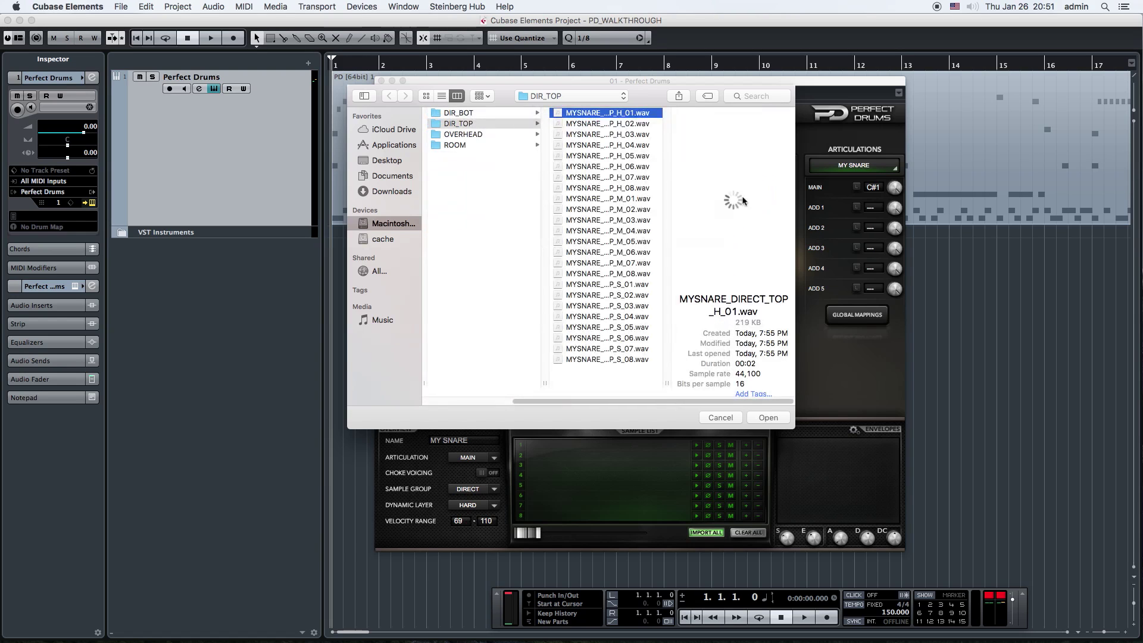
{"action": "left_click", "coordinate": [622, 187], "text": "shift"}
{"action": "left_click", "coordinate": [768, 417]}
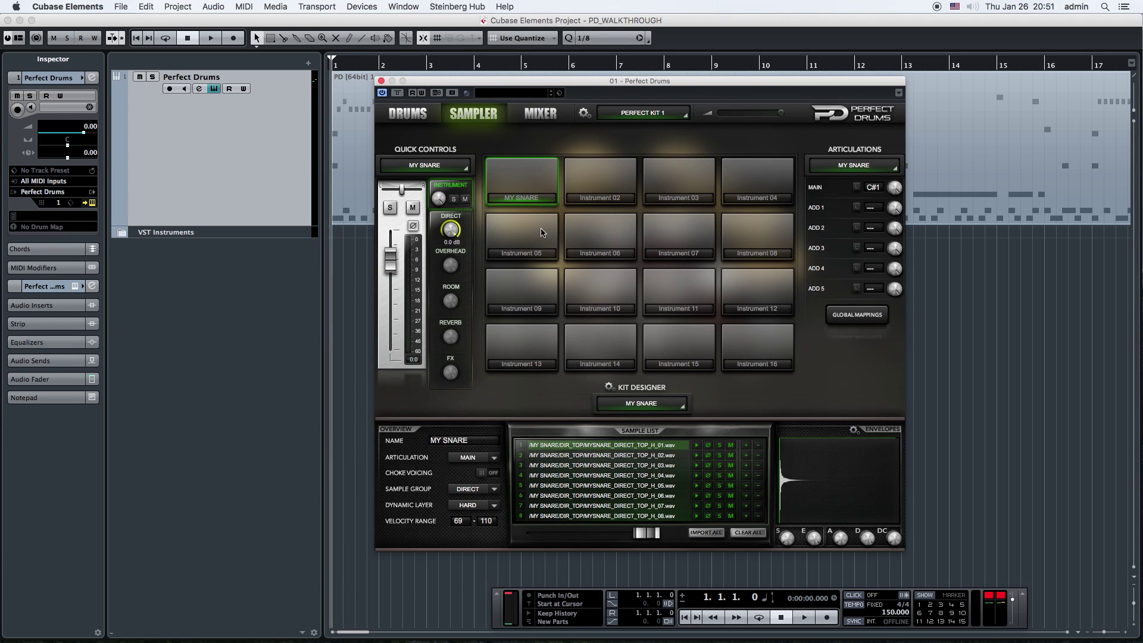
- Sound the MY SNARE pad, audition several imported hard samples and view their waveforms
{"action": "left_click", "coordinate": [536, 182]}
{"action": "left_click", "coordinate": [697, 445]}
{"action": "left_click", "coordinate": [697, 474]}
{"action": "left_click", "coordinate": [698, 477]}
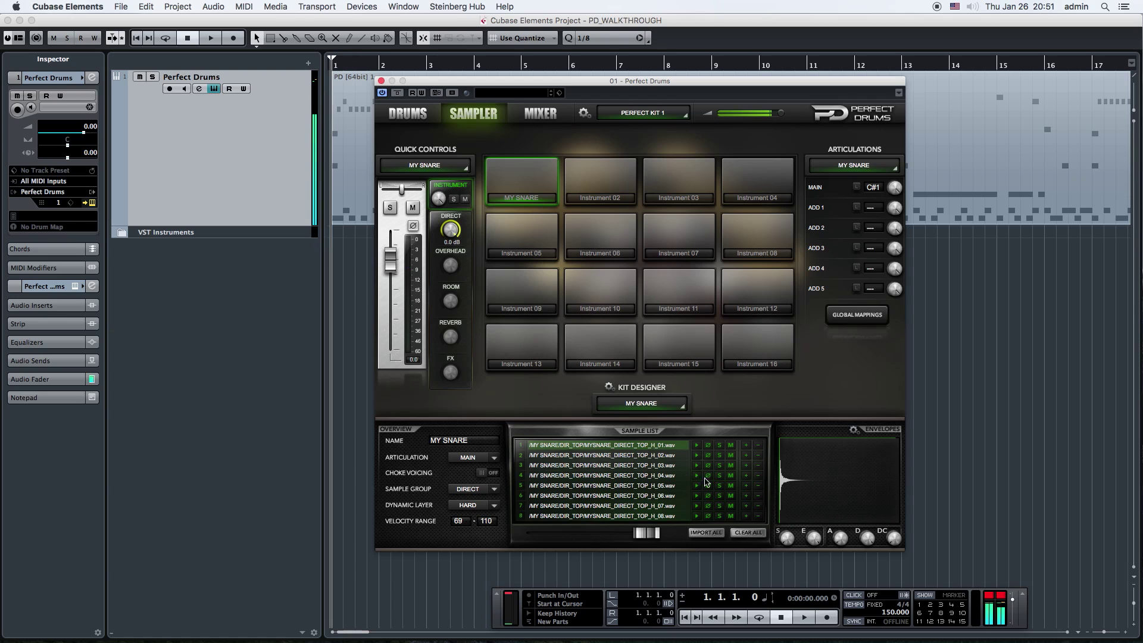
{"action": "left_click", "coordinate": [674, 465]}
{"action": "left_click", "coordinate": [669, 485]}
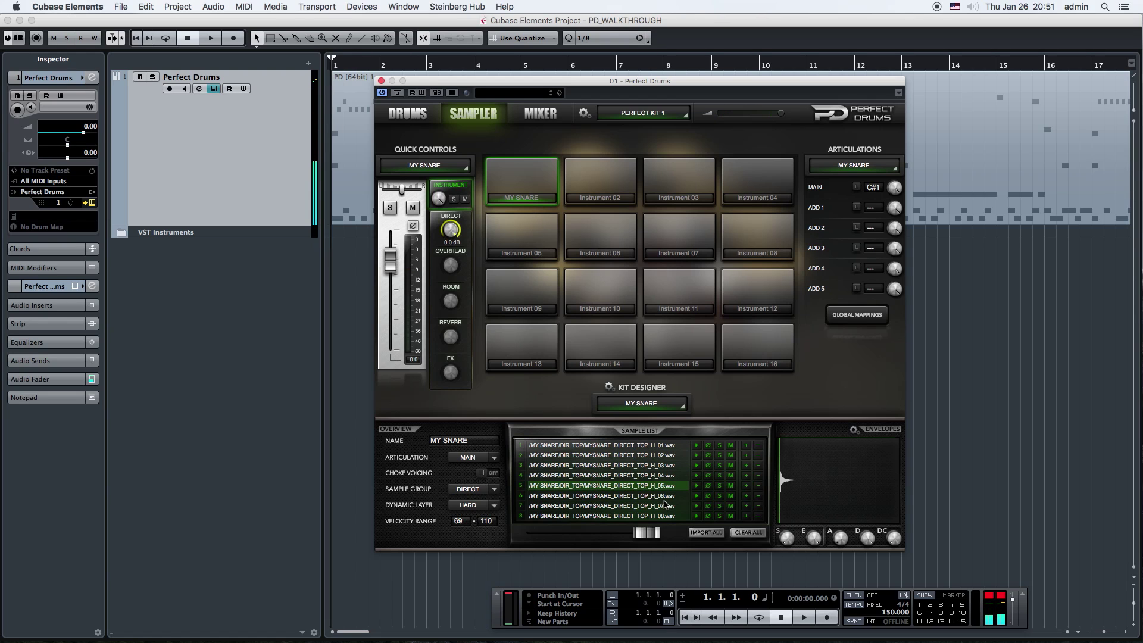
- Try the envelope controls on sample MYSNARE_DIRECT_TOP_H_06.wav and clear its envelope
{"action": "left_click", "coordinate": [659, 497]}
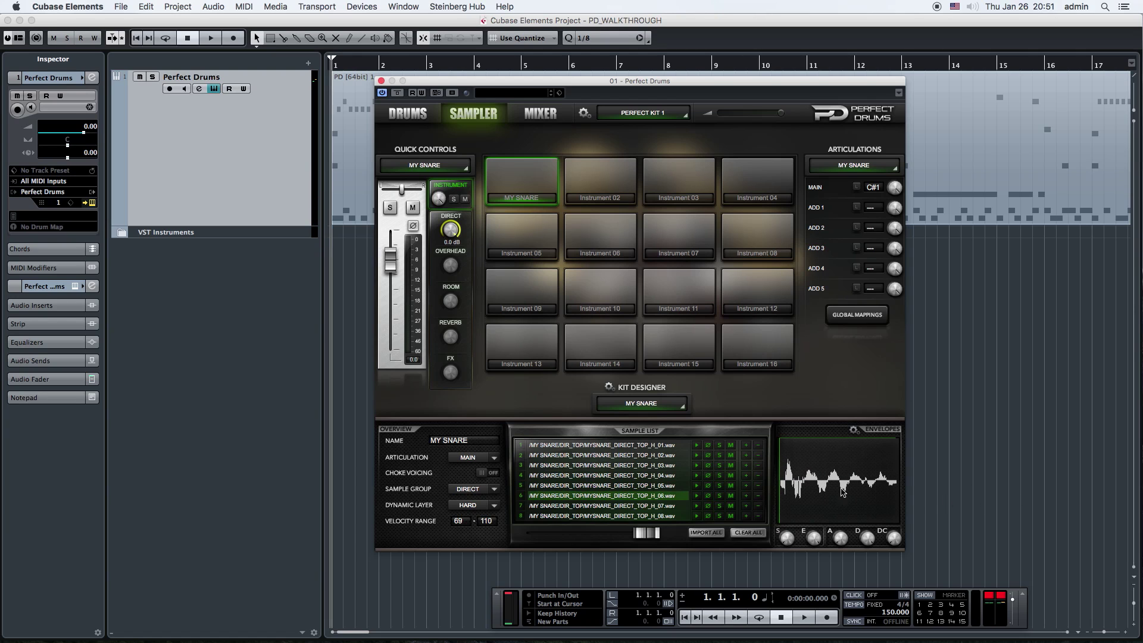
{"action": "mouse_move", "coordinate": [790, 543]}
{"action": "left_mouse_down"}
{"action": "mouse_move", "coordinate": [797, 512]}
{"action": "mouse_move", "coordinate": [793, 558]}
{"action": "left_mouse_up"}
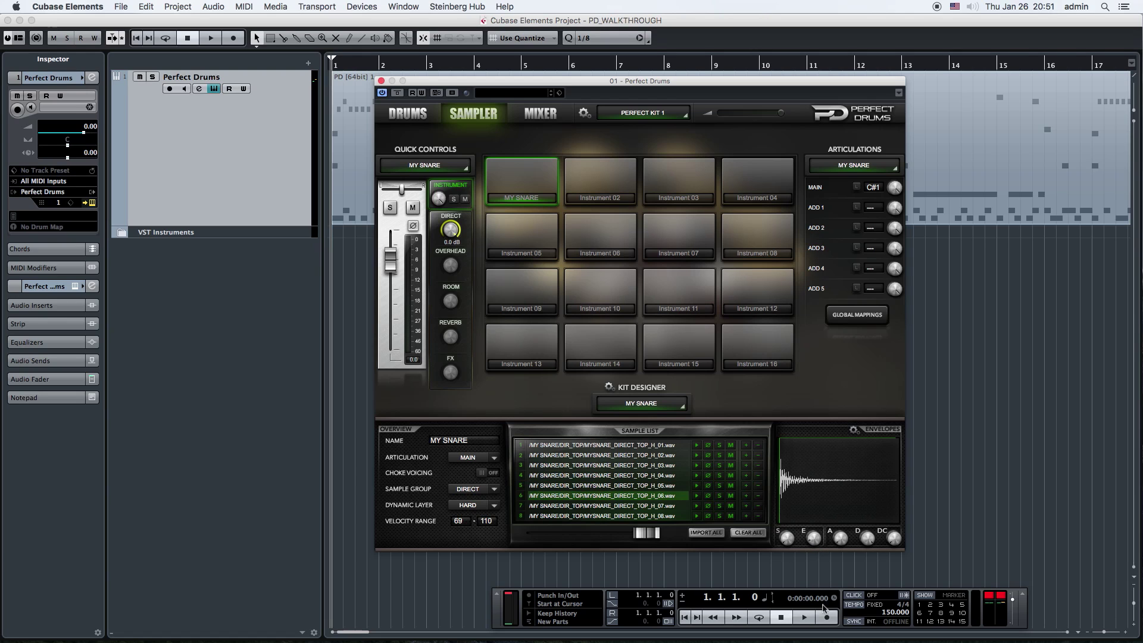
{"action": "left_click_drag", "start_coordinate": [813, 537], "coordinate": [831, 502]}
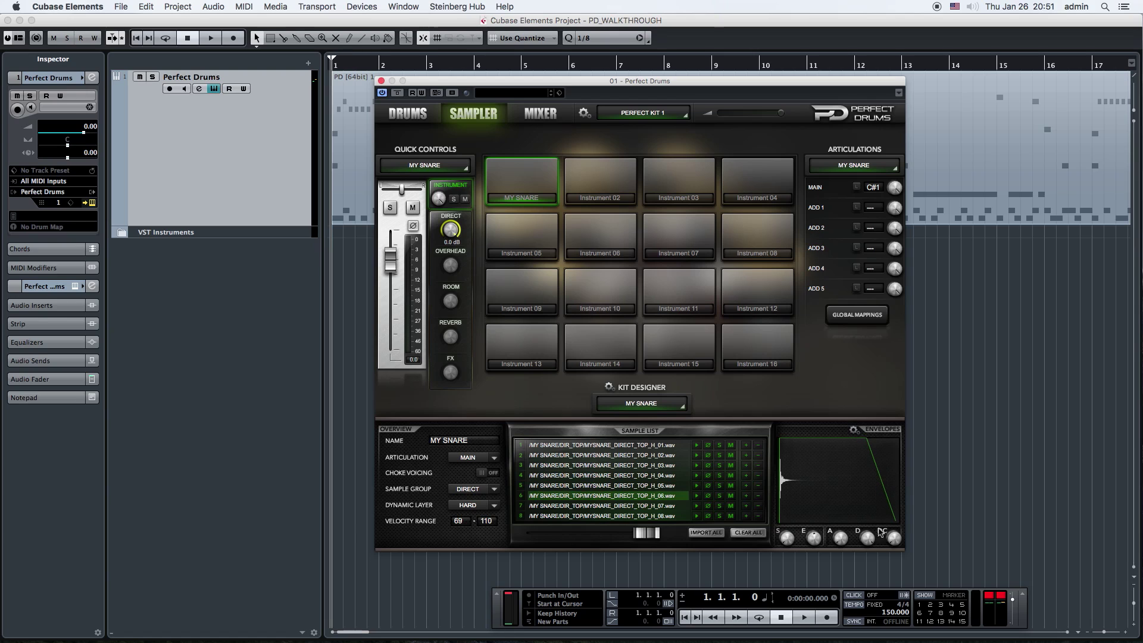
{"action": "left_click_drag", "start_coordinate": [870, 552], "coordinate": [866, 596]}
{"action": "left_click_drag", "start_coordinate": [897, 542], "coordinate": [903, 499]}
{"action": "left_click_drag", "start_coordinate": [873, 543], "coordinate": [971, 487]}
{"action": "left_click_drag", "start_coordinate": [814, 495], "coordinate": [937, 491]}
{"action": "left_click_drag", "start_coordinate": [783, 542], "coordinate": [842, 485]}
{"action": "left_click", "coordinate": [854, 430]}
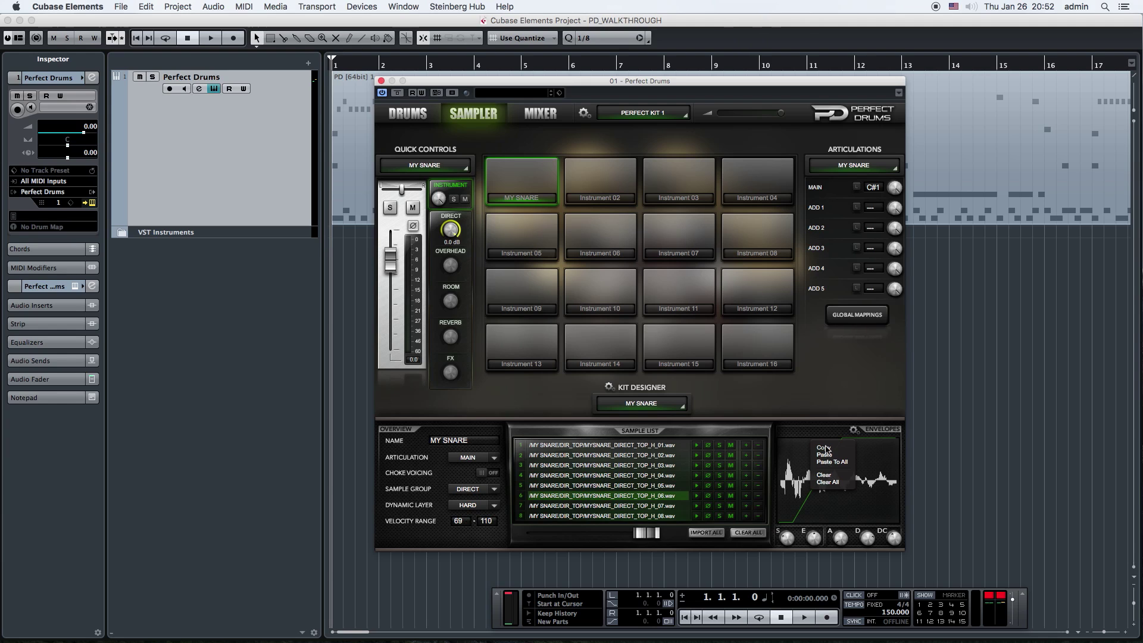
{"action": "left_click", "coordinate": [826, 478]}
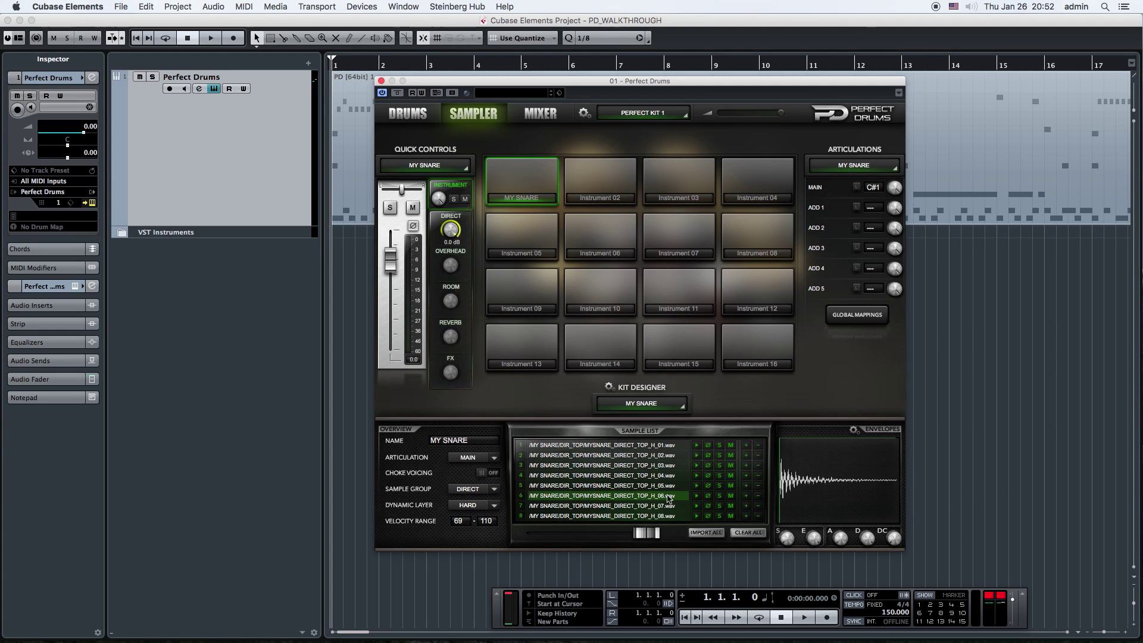
- Audition a hard sample, remove MYSNARE_DIRECT_TOP_H_01.wav from the sample list and clear all remaining samples
{"action": "left_click", "coordinate": [698, 476]}
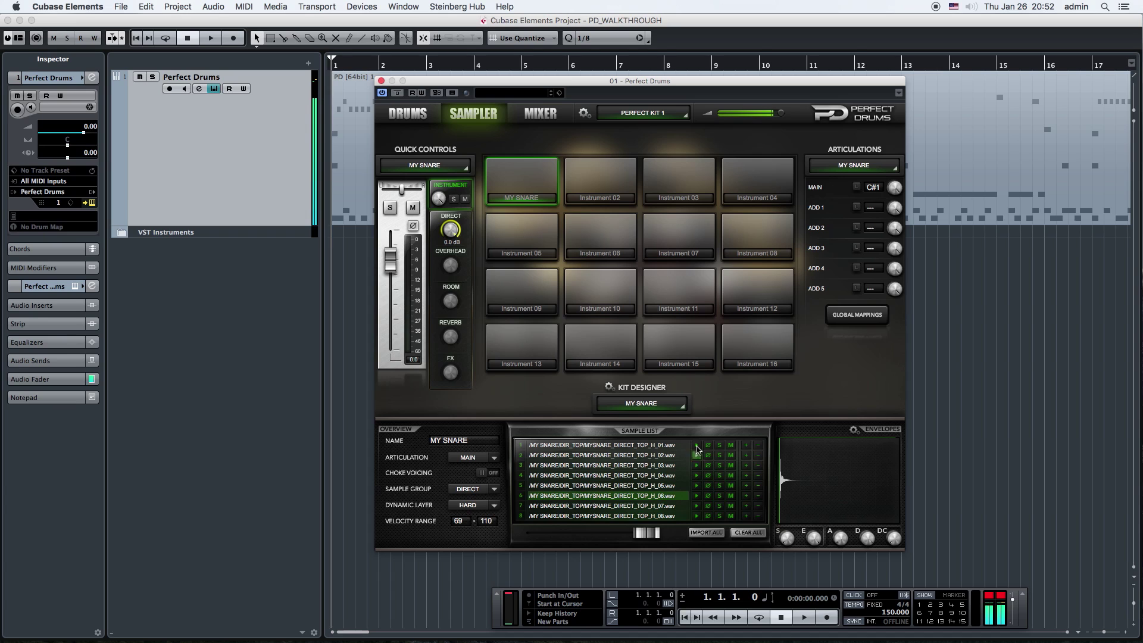
{"action": "left_click", "coordinate": [657, 447]}
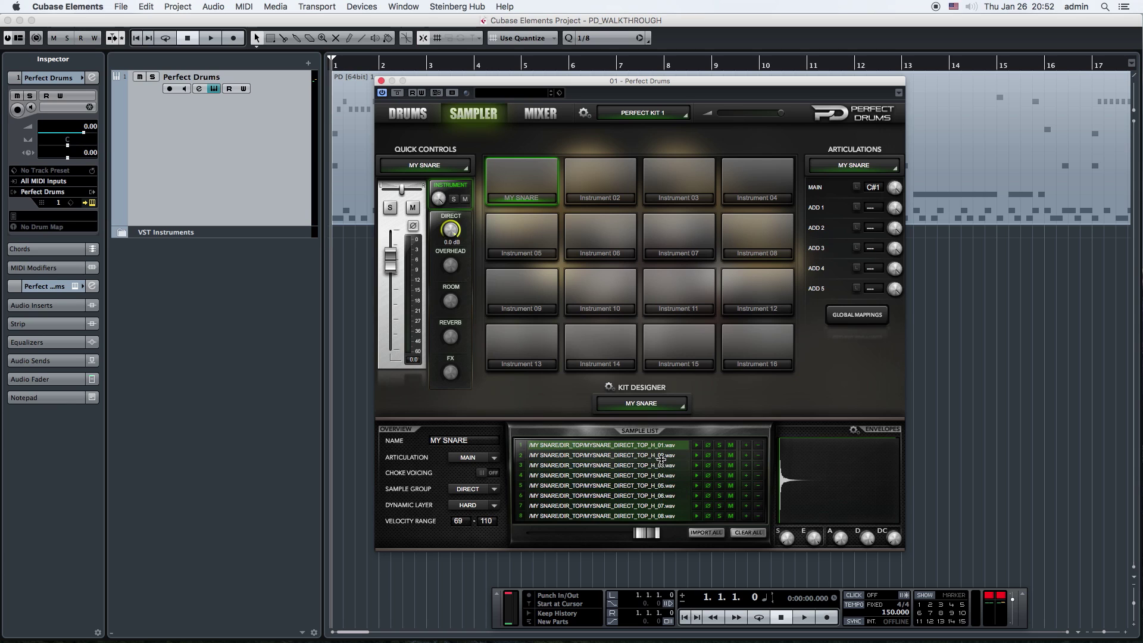
{"action": "left_click", "coordinate": [758, 446]}
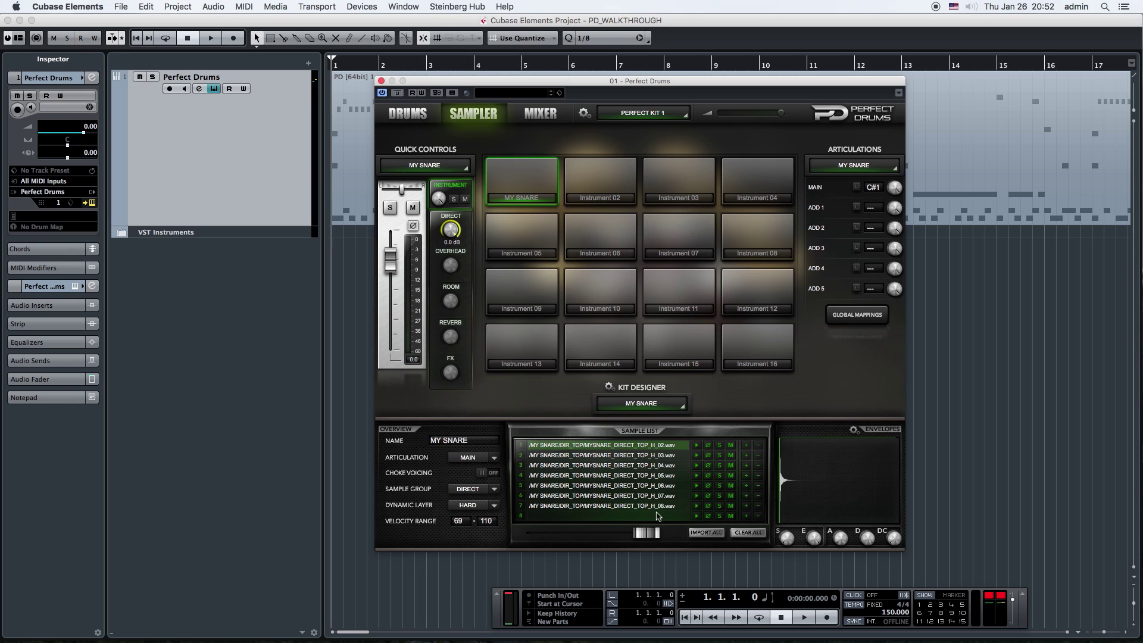
{"action": "left_click", "coordinate": [747, 532]}
- Reimport the eight hard samples MYSNARE_DIRECT_TOP_H_01.wav through H_08.wav from the DIR_TOP folder
{"action": "left_click", "coordinate": [706, 532]}
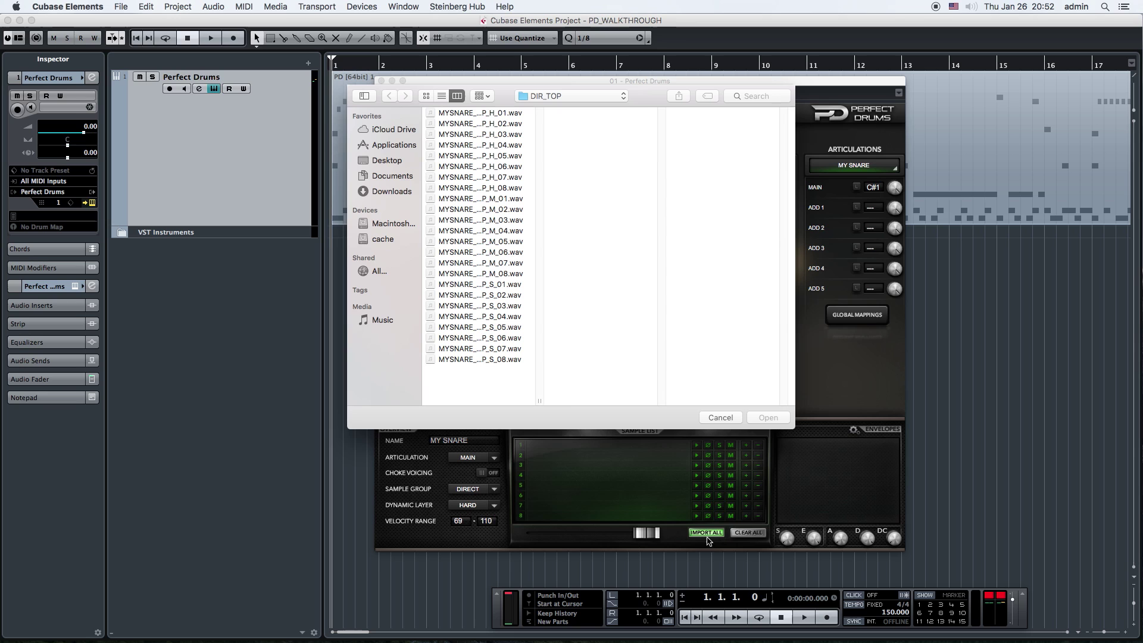
{"action": "left_click", "coordinate": [480, 114]}
{"action": "left_click", "coordinate": [506, 188], "text": "shift"}
{"action": "left_click", "coordinate": [768, 417]}
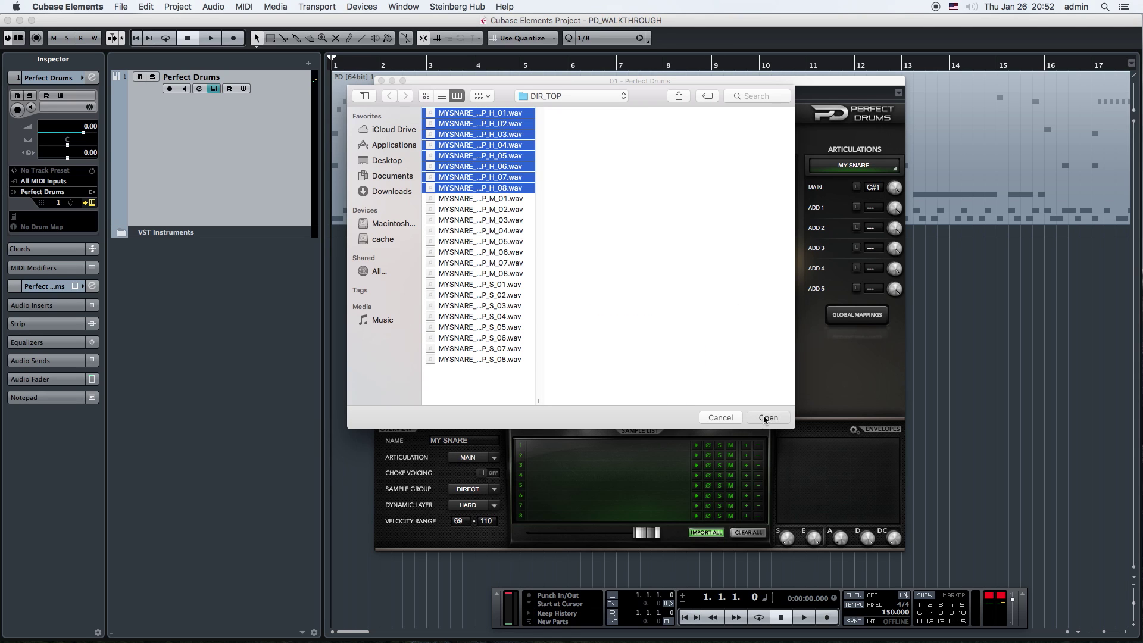
- Import samples MYSNARE_DIRECT_TOP_M_01.wav through M_08.wav into the DIRECT group's MEDIUM dynamic layer and audition the first one
{"action": "left_click", "coordinate": [496, 507]}
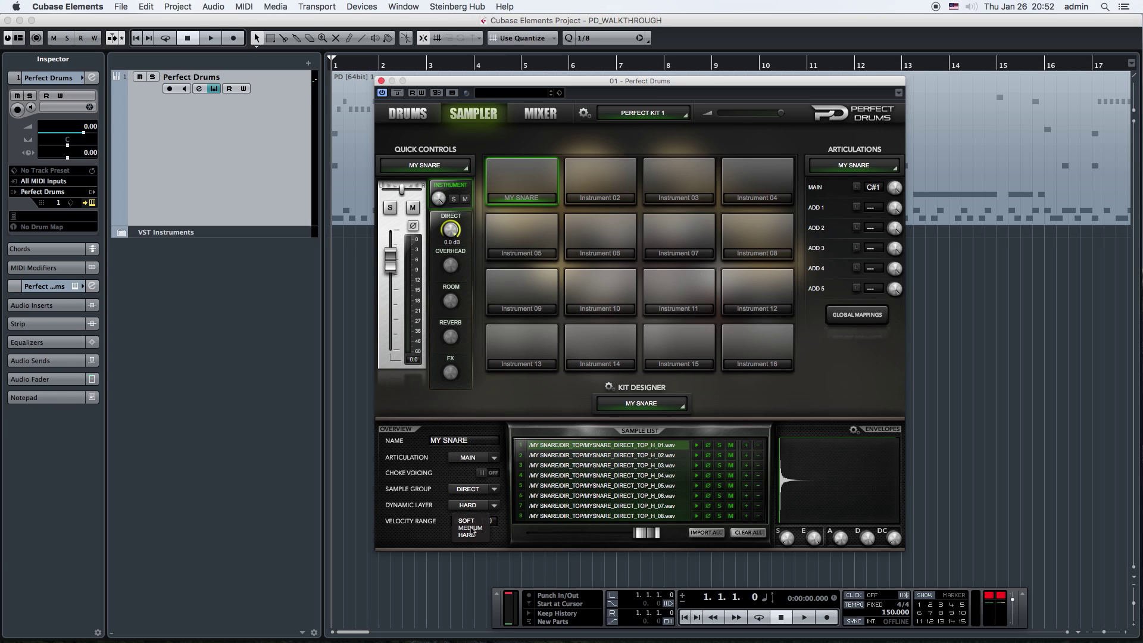
{"action": "left_click", "coordinate": [470, 528]}
{"action": "left_click", "coordinate": [706, 532]}
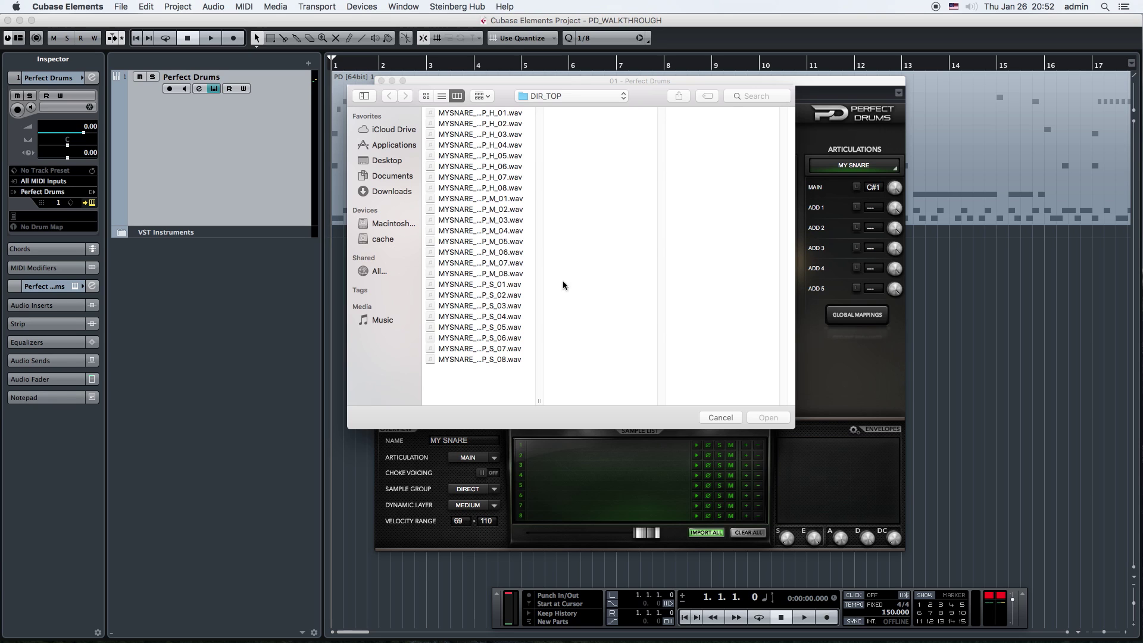
{"action": "left_click", "coordinate": [509, 188]}
{"action": "left_click", "coordinate": [507, 198]}
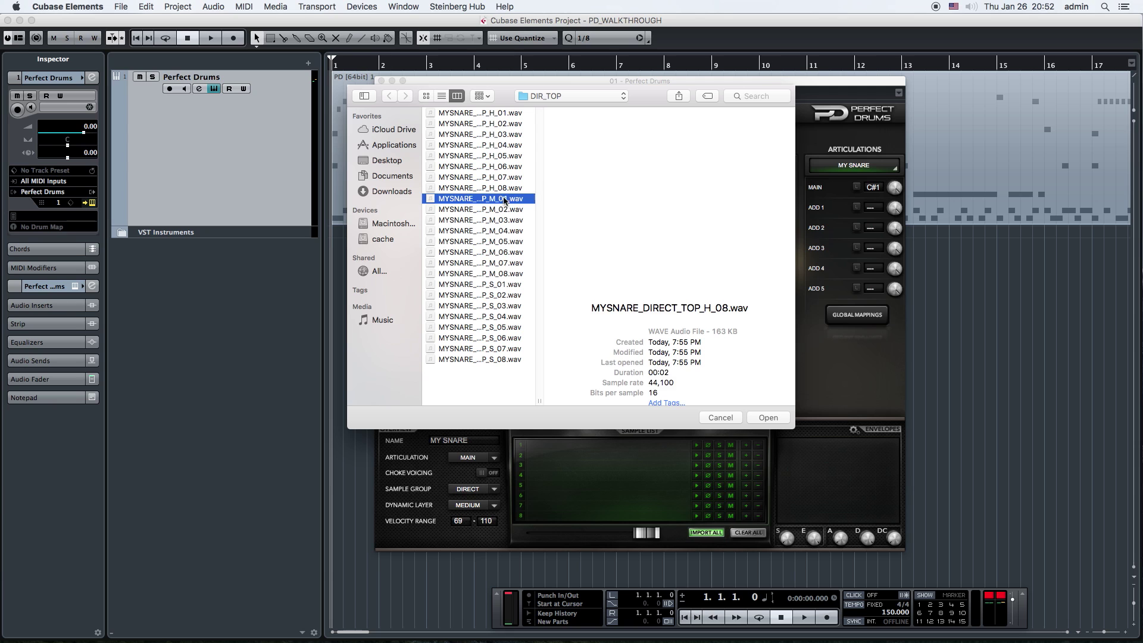
{"action": "left_click", "coordinate": [510, 274], "text": "shift"}
{"action": "left_click", "coordinate": [755, 415]}
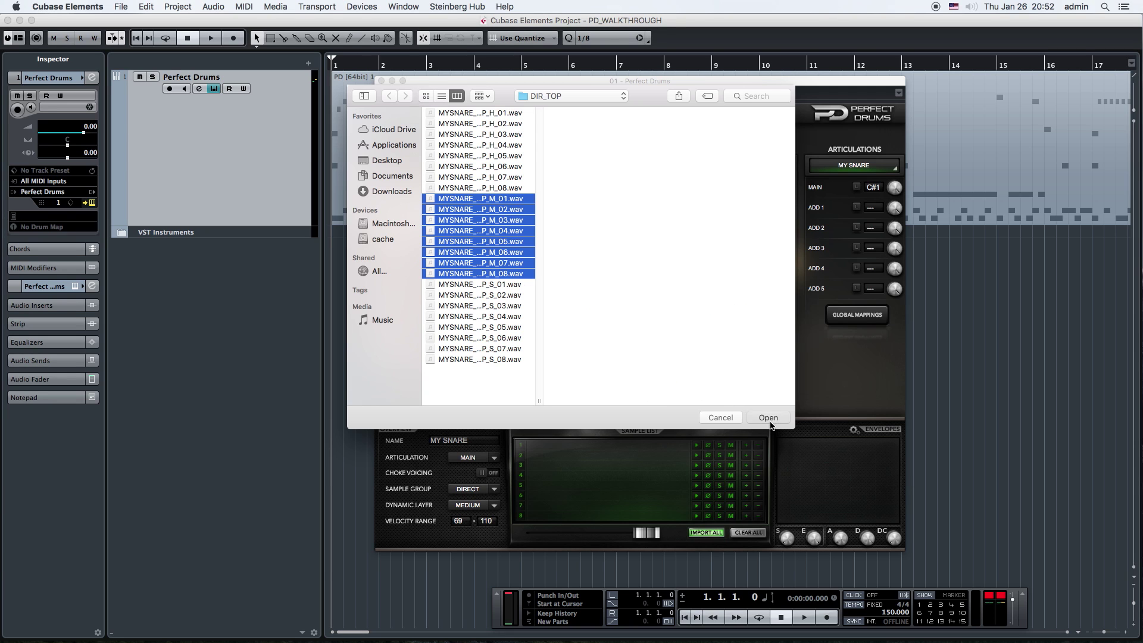
{"action": "left_click", "coordinate": [697, 446]}
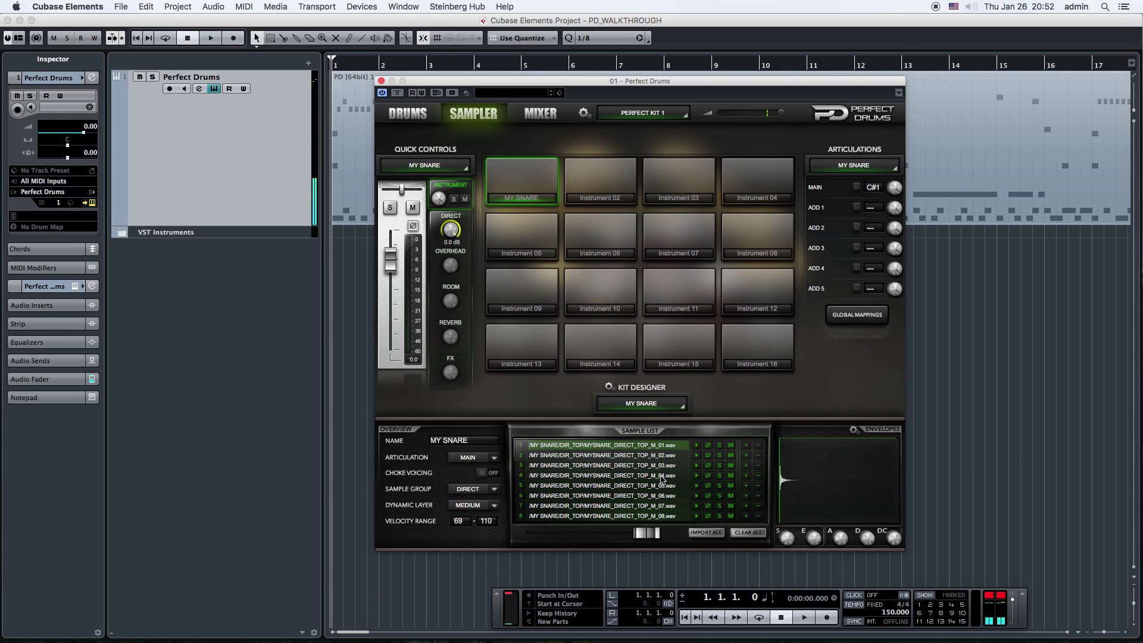
- Import samples MYSNARE_DIRECT_TOP_S_01.wav through S_08.wav into the DIRECT group's SOFT dynamic layer and audition the first one
{"action": "left_click", "coordinate": [494, 506]}
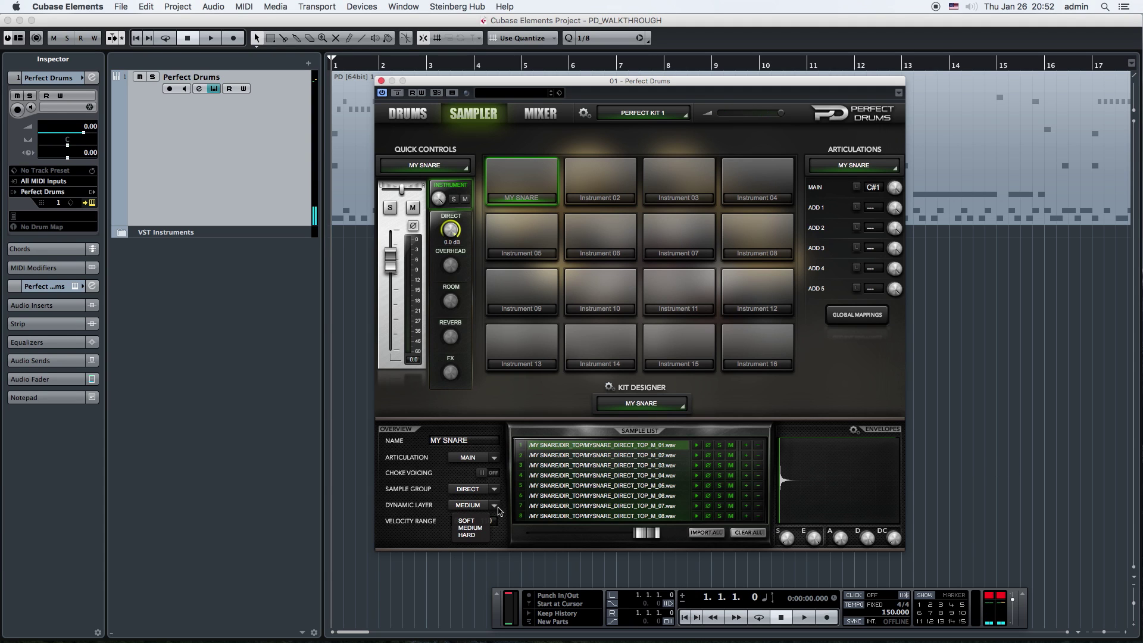
{"action": "left_click", "coordinate": [468, 521]}
{"action": "left_click", "coordinate": [705, 532]}
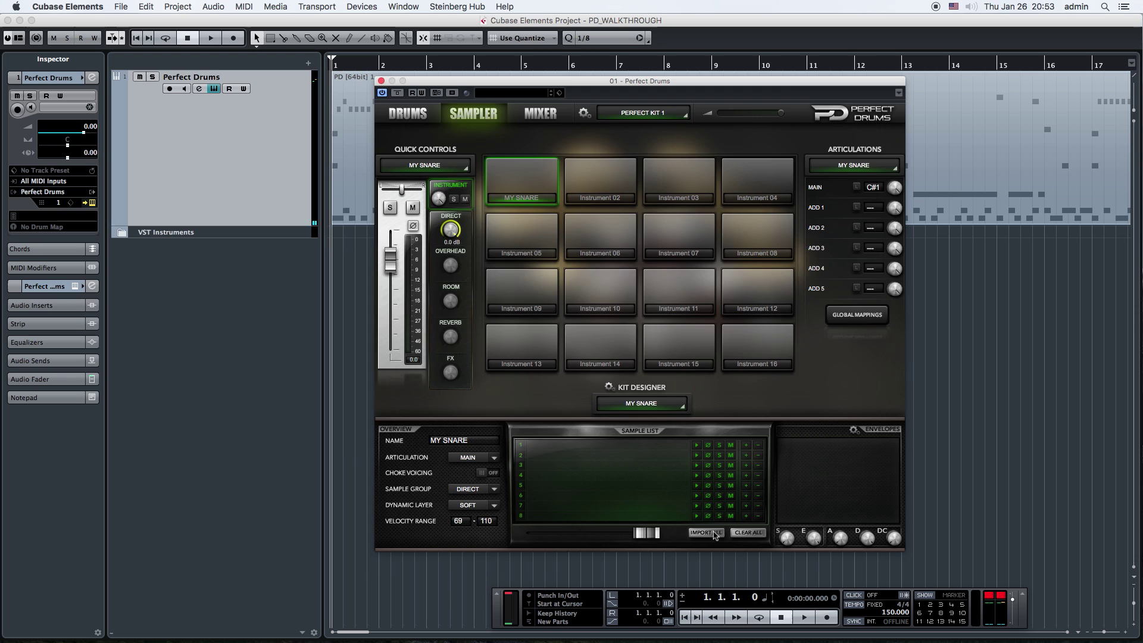
{"action": "left_click", "coordinate": [506, 359]}
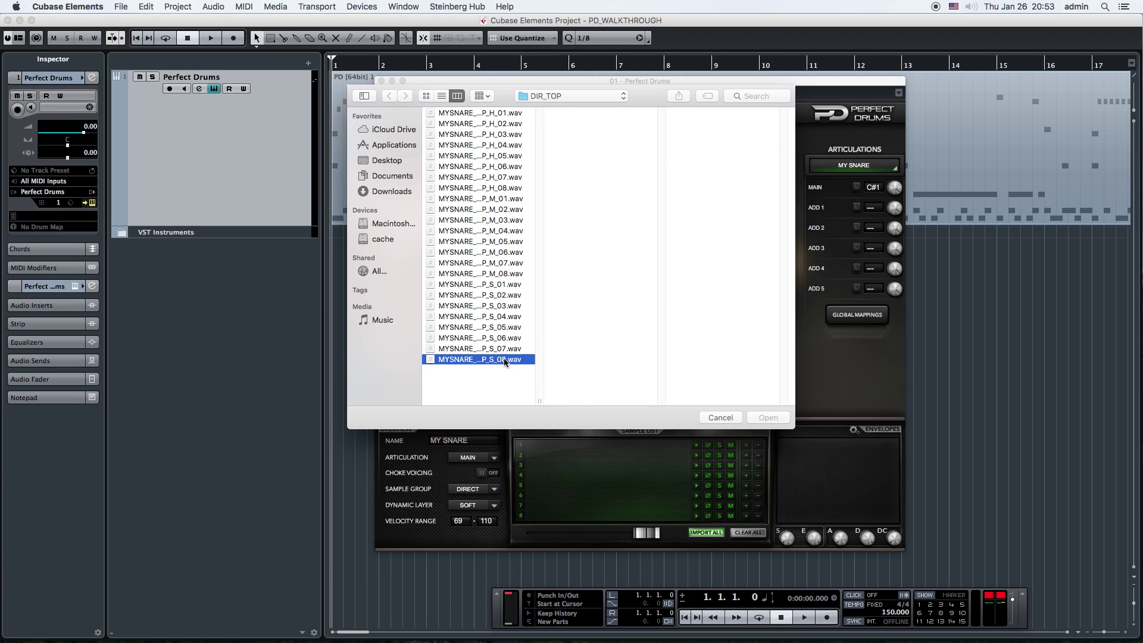
{"action": "left_click", "coordinate": [506, 284], "text": "shift"}
{"action": "left_click", "coordinate": [767, 418]}
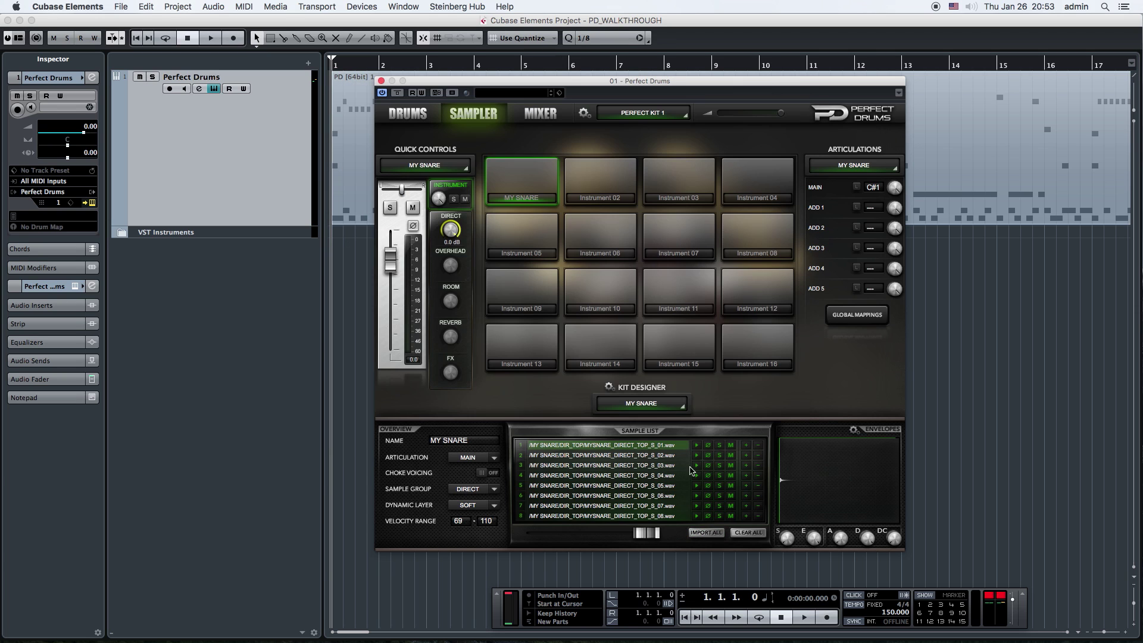
{"action": "left_click", "coordinate": [697, 445]}
- Import MYSNARE_DIRECT_BOT_S_01.wav through S_08.wav from the DIR_BOT folder into the FX group's SOFT layer and audition the first sample
{"action": "left_click", "coordinate": [489, 491]}
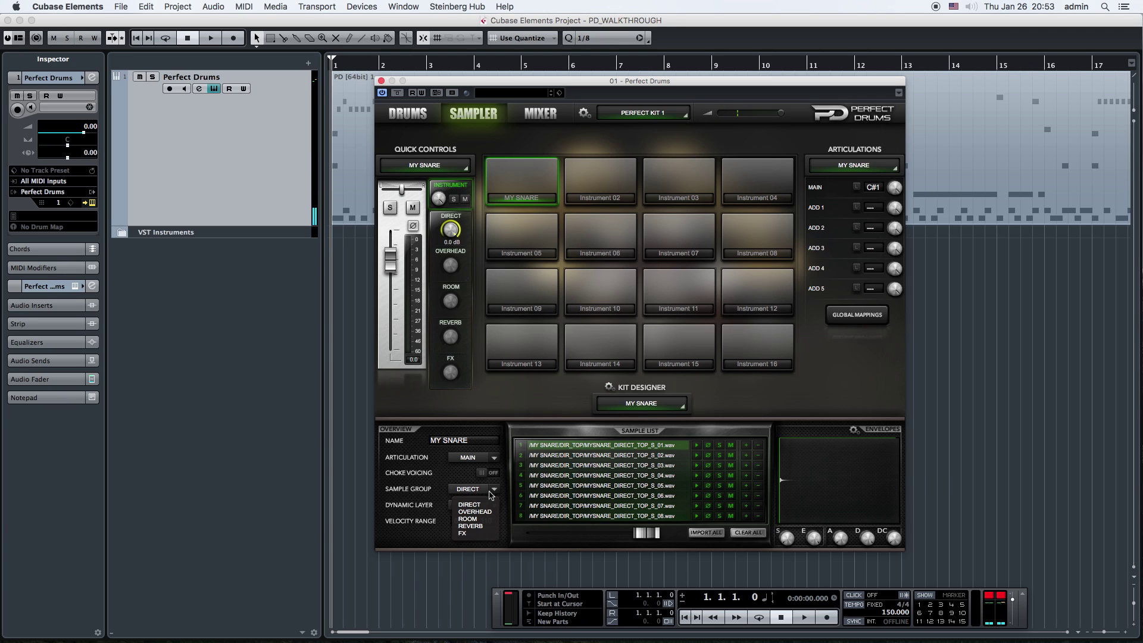
{"action": "left_click", "coordinate": [463, 534]}
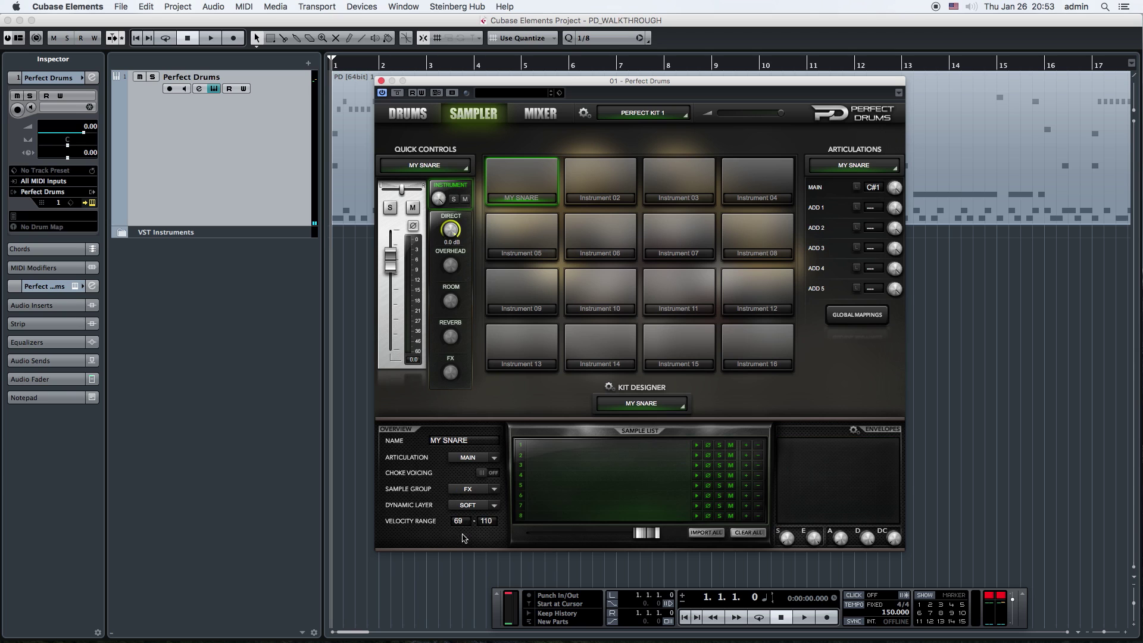
{"action": "left_click", "coordinate": [700, 532]}
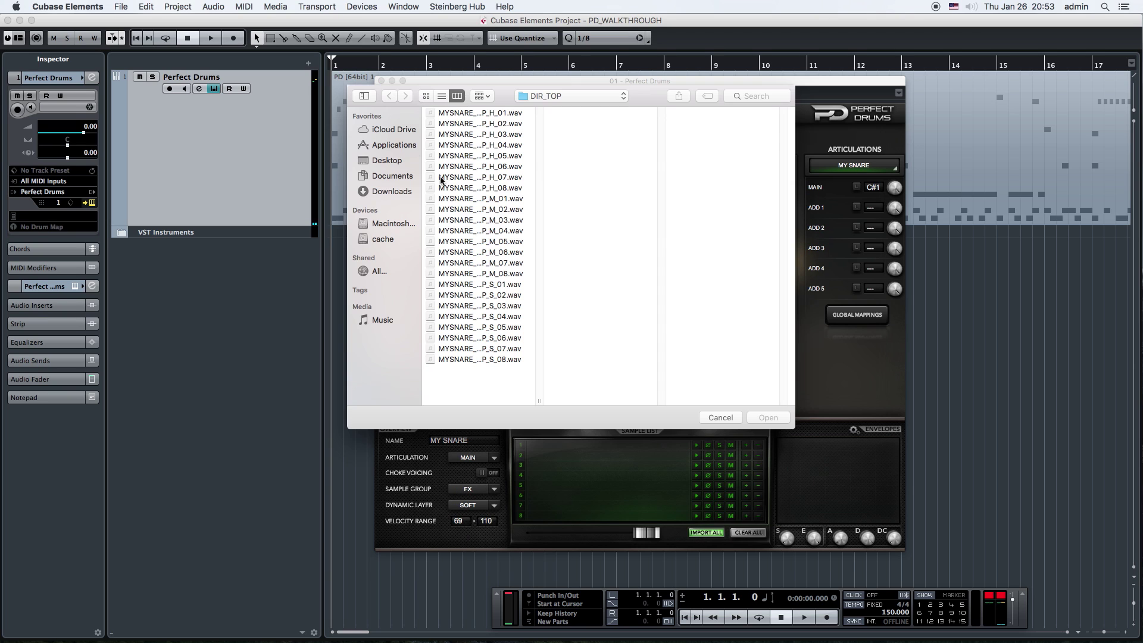
{"action": "left_click", "coordinate": [550, 103]}
{"action": "left_click", "coordinate": [548, 108]}
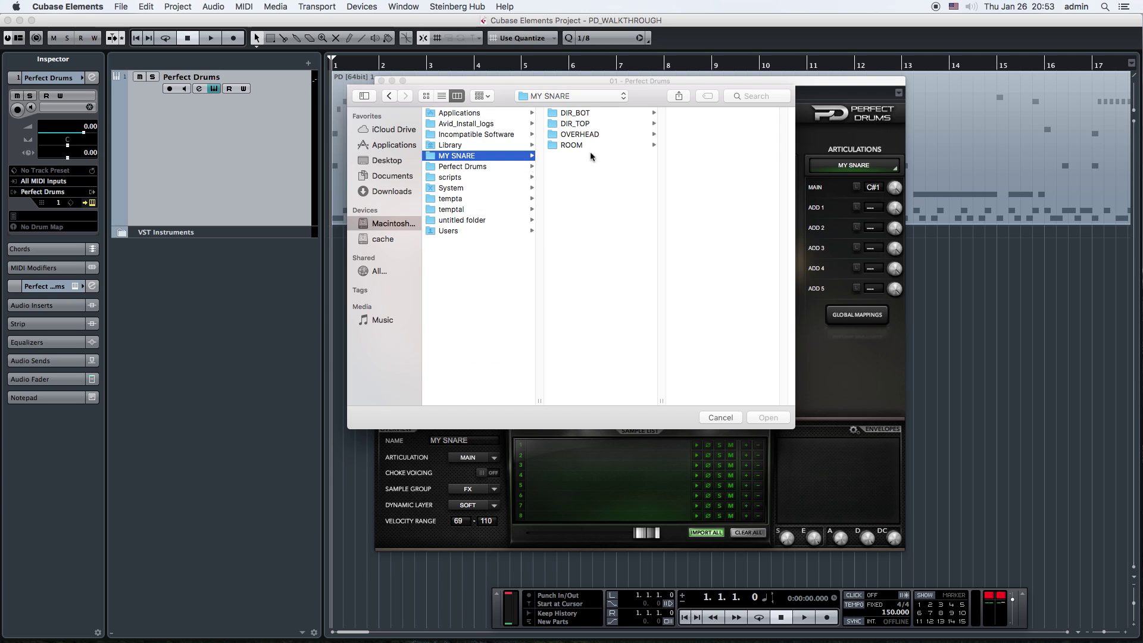
{"action": "left_click", "coordinate": [597, 115]}
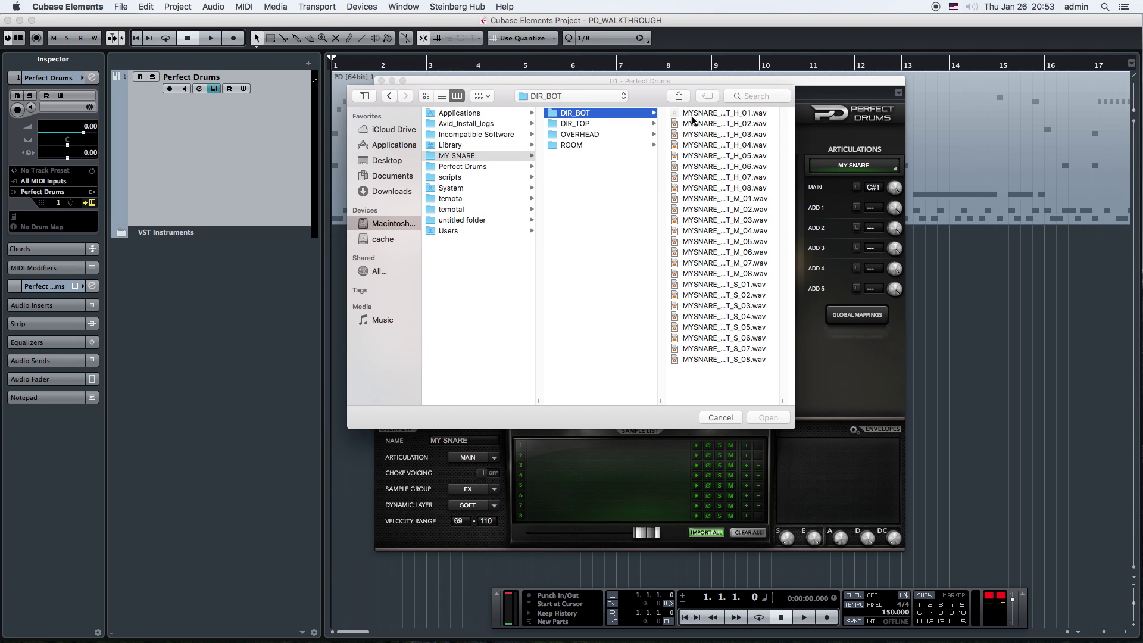
{"action": "left_click", "coordinate": [737, 360]}
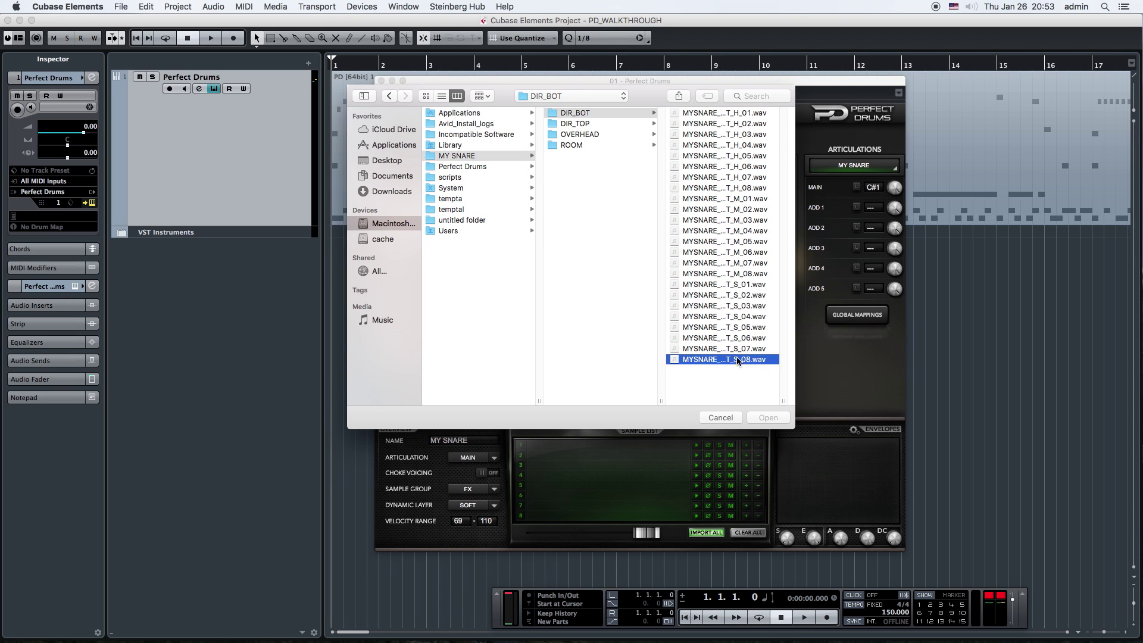
{"action": "left_click", "coordinate": [636, 285], "text": "shift"}
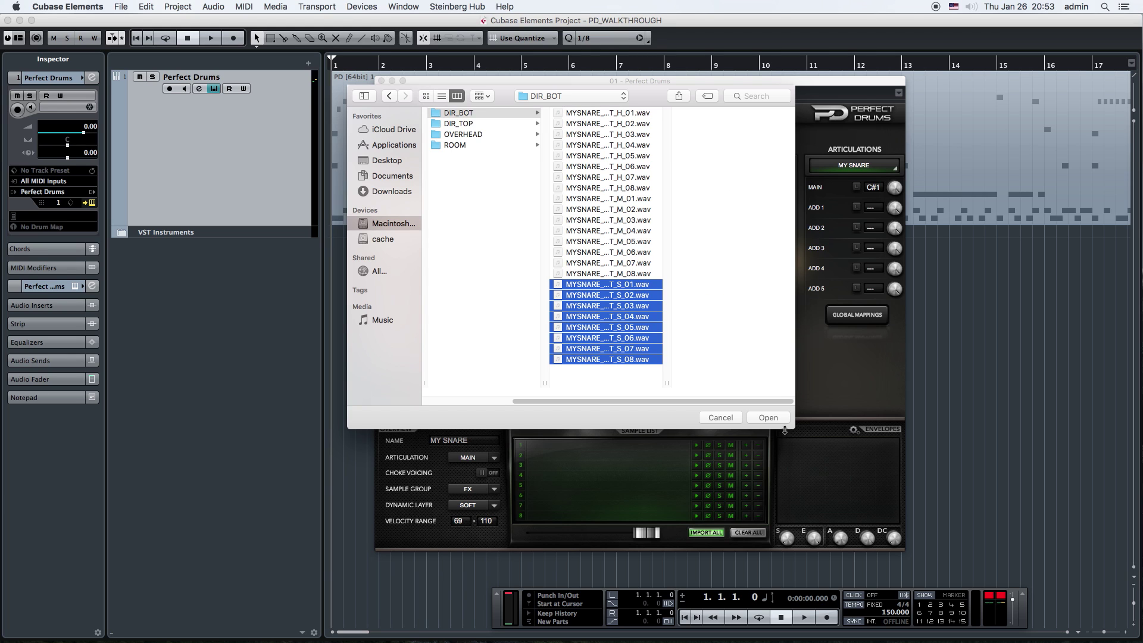
{"action": "left_click", "coordinate": [778, 419]}
{"action": "left_click", "coordinate": [699, 445]}
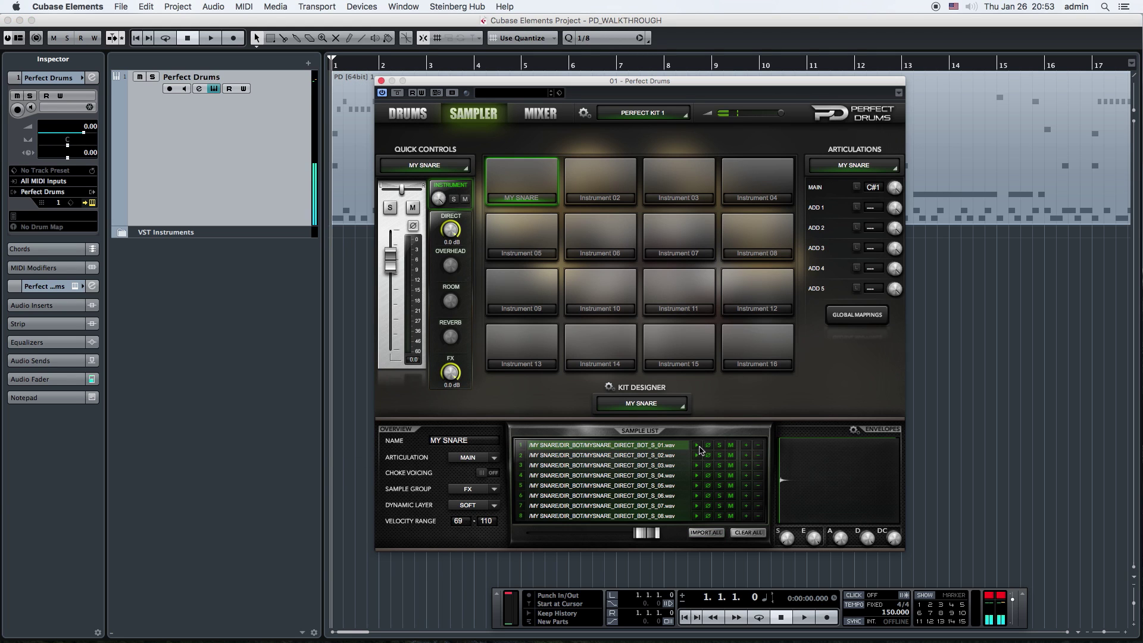
- Import samples MYSNARE_DIRECT_BOT_M_01.wav through M_08.wav from the DIR_BOT folder into the FX group's MEDIUM dynamic layer
{"action": "left_click", "coordinate": [495, 508]}
{"action": "left_click", "coordinate": [470, 528]}
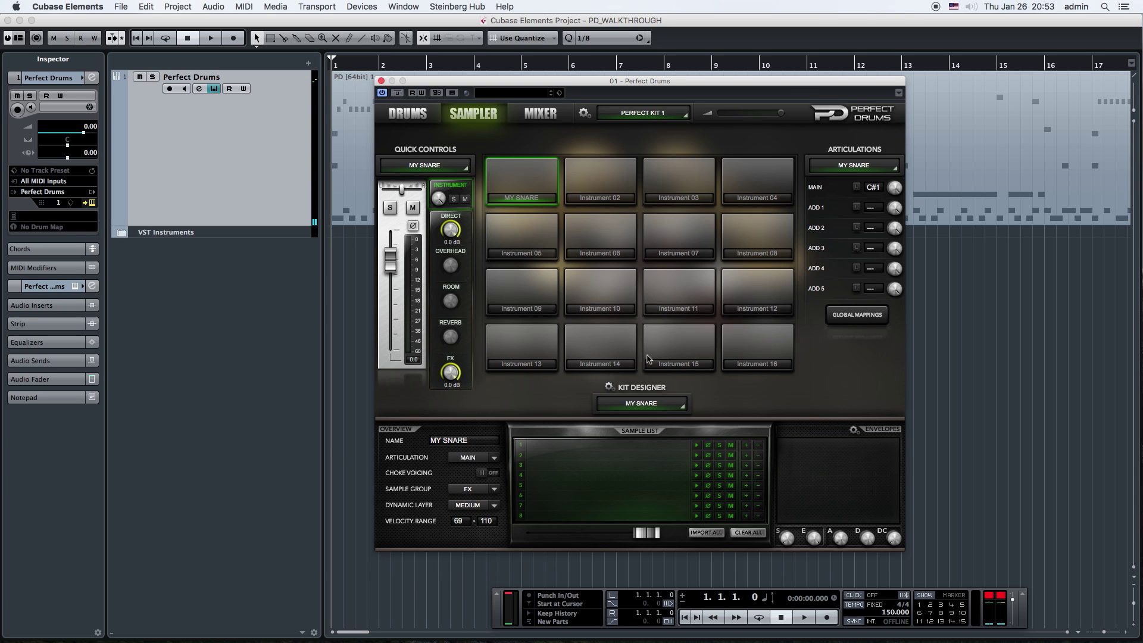
{"action": "left_click", "coordinate": [706, 533]}
{"action": "left_click", "coordinate": [567, 97]}
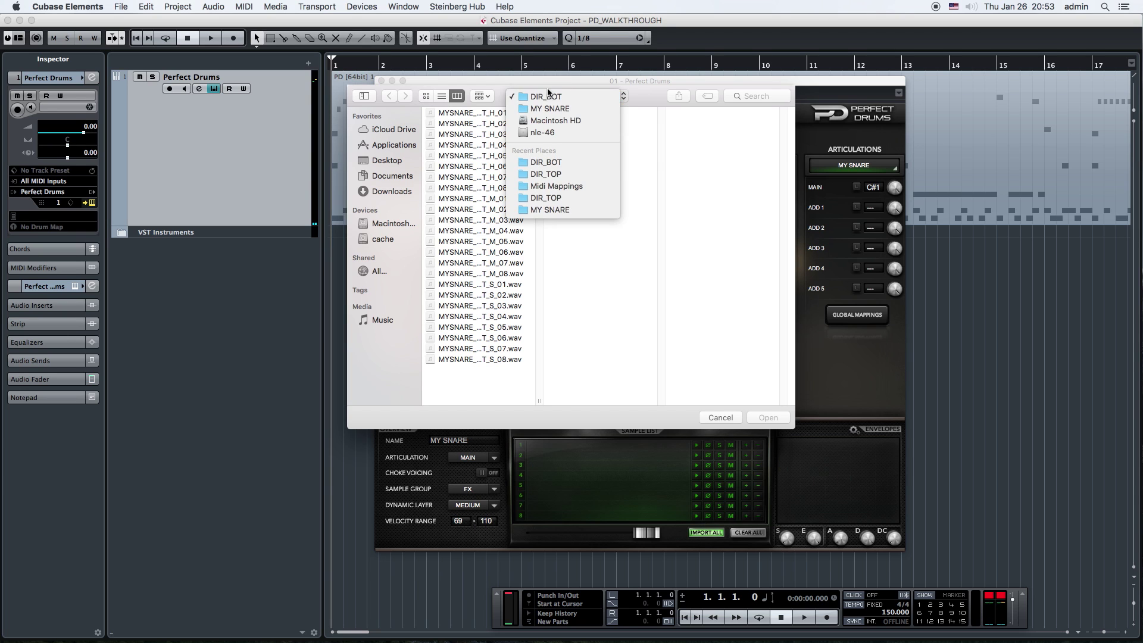
{"action": "left_click", "coordinate": [521, 194]}
{"action": "left_click", "coordinate": [505, 274]}
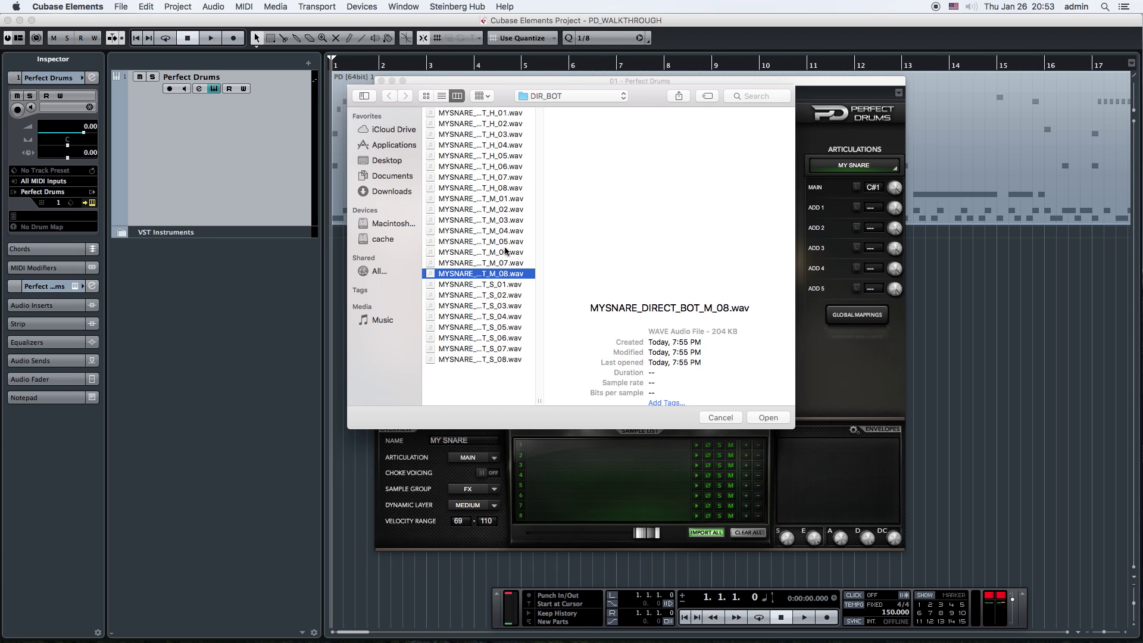
{"action": "left_click", "coordinate": [505, 200], "text": "shift"}
{"action": "left_click", "coordinate": [764, 419]}
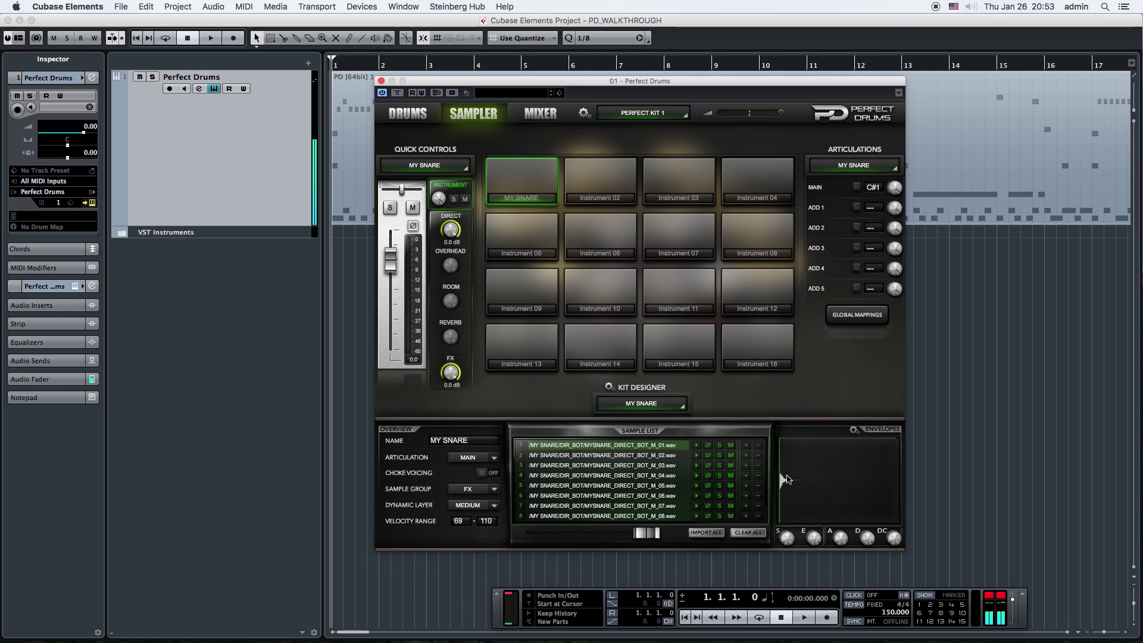
- Import samples MYSNARE_DIRECT_BOT_H_01.wav through H_08.wav from the DIR_BOT folder into the FX group's HARD dynamic layer
{"action": "left_click", "coordinate": [494, 506]}
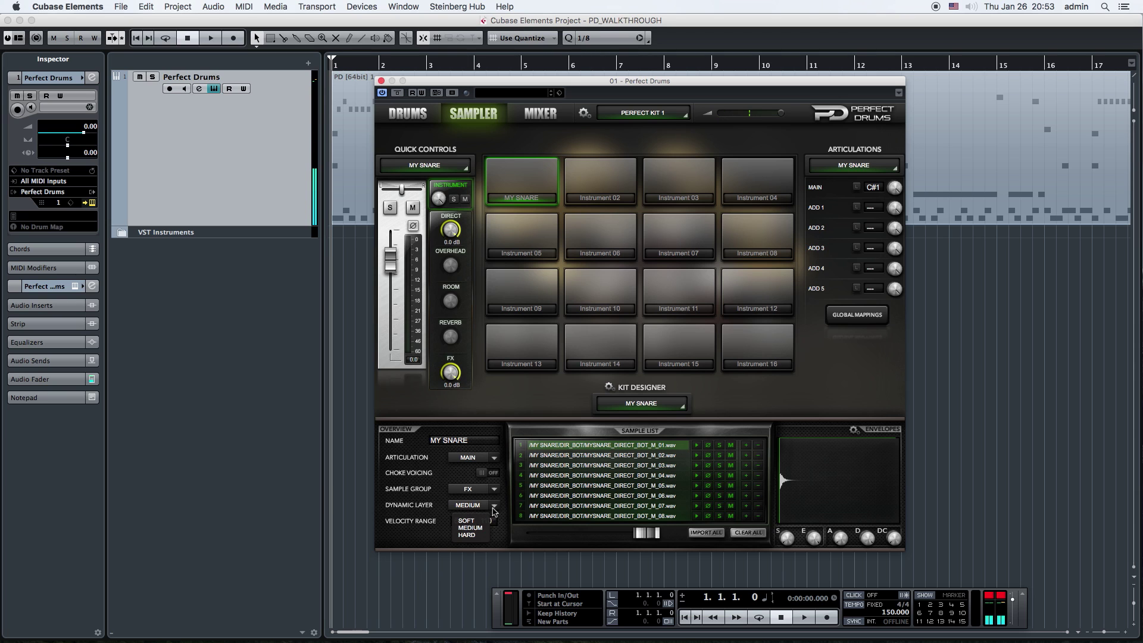
{"action": "left_click", "coordinate": [467, 535]}
{"action": "left_click", "coordinate": [705, 533]}
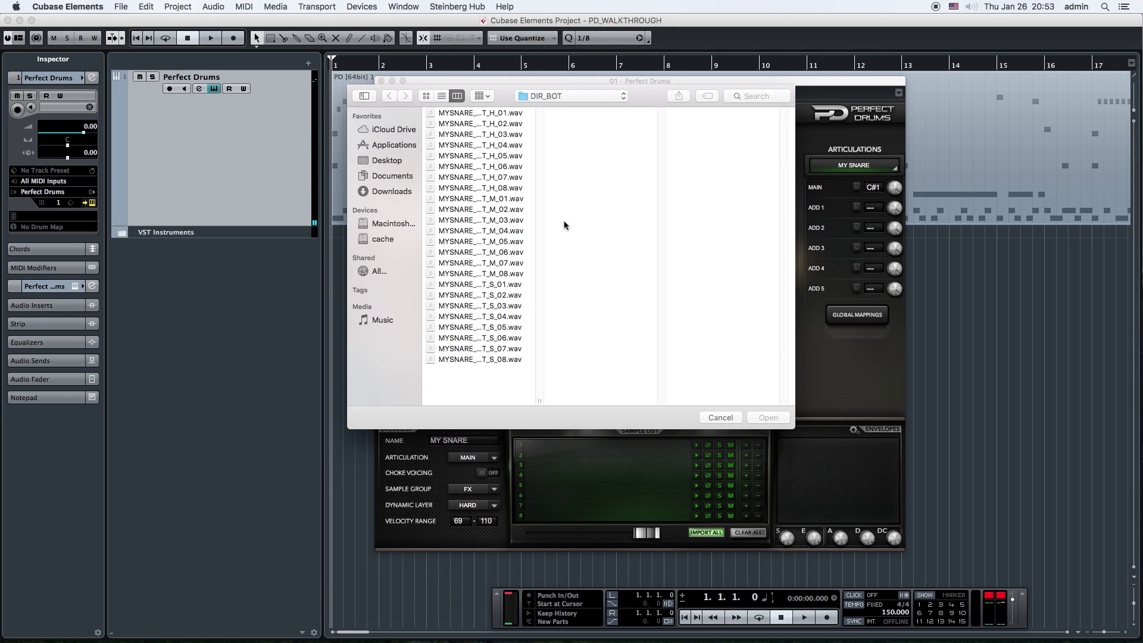
{"action": "left_click", "coordinate": [503, 114]}
{"action": "left_click", "coordinate": [504, 187], "text": "shift"}
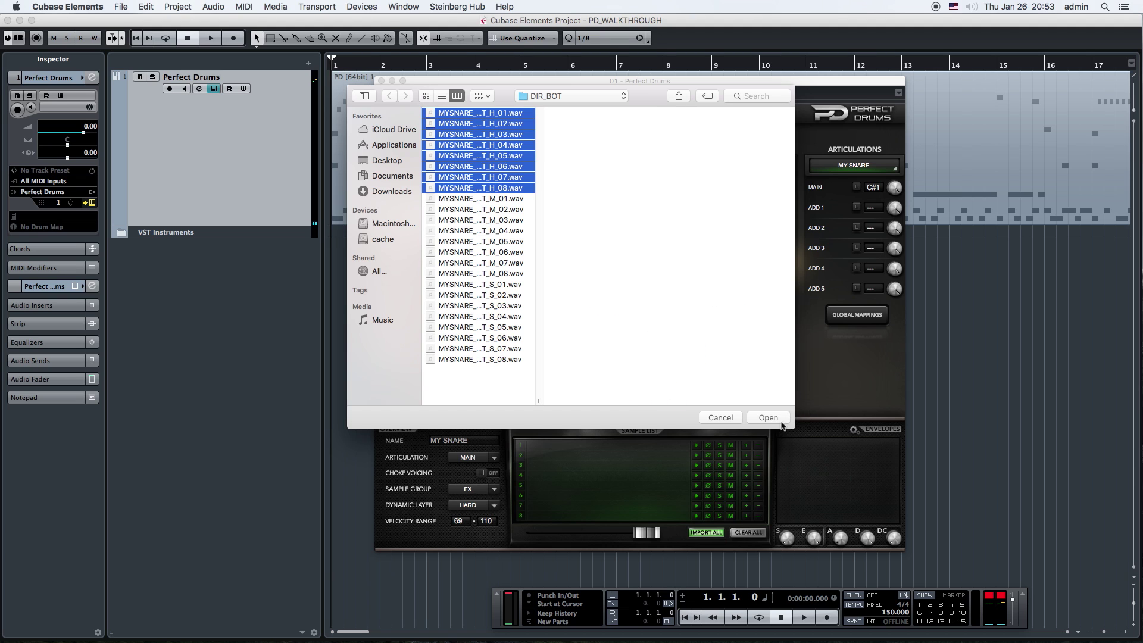
{"action": "left_click", "coordinate": [767, 418]}
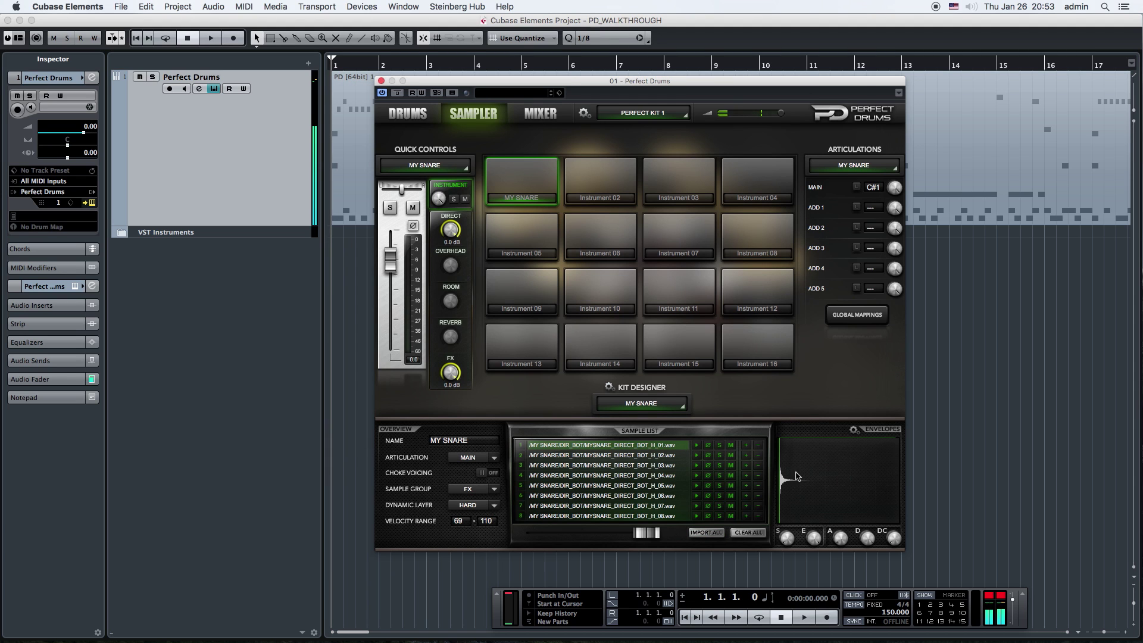
- Import MYSNARE_OVERHEAD_H_01.wav through H_08.wav from the OVERHEAD folder into the OVERHEAD group's HARD layer and audition the first sample
{"action": "left_click", "coordinate": [492, 490]}
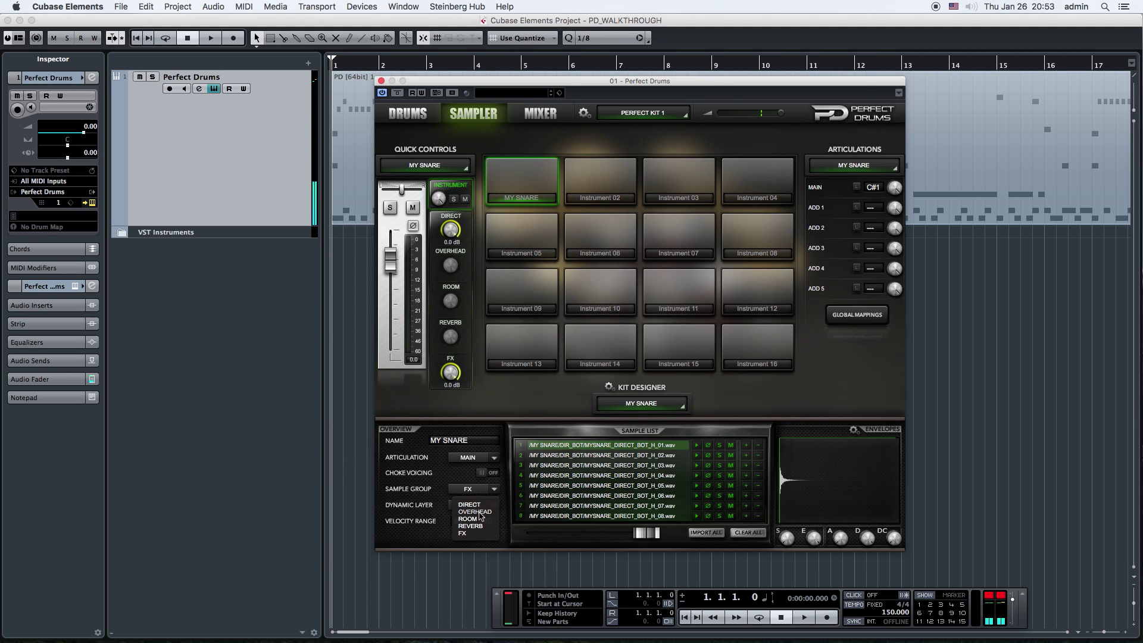
{"action": "left_click", "coordinate": [475, 512]}
{"action": "left_click", "coordinate": [707, 533]}
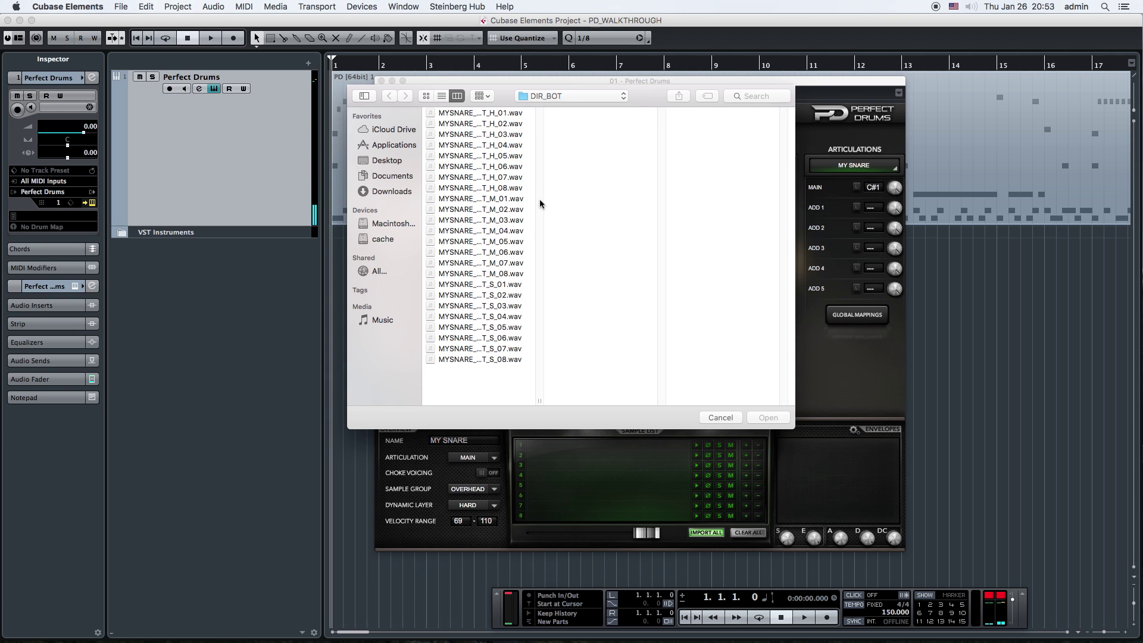
{"action": "left_click", "coordinate": [542, 96]}
{"action": "left_click", "coordinate": [551, 107]}
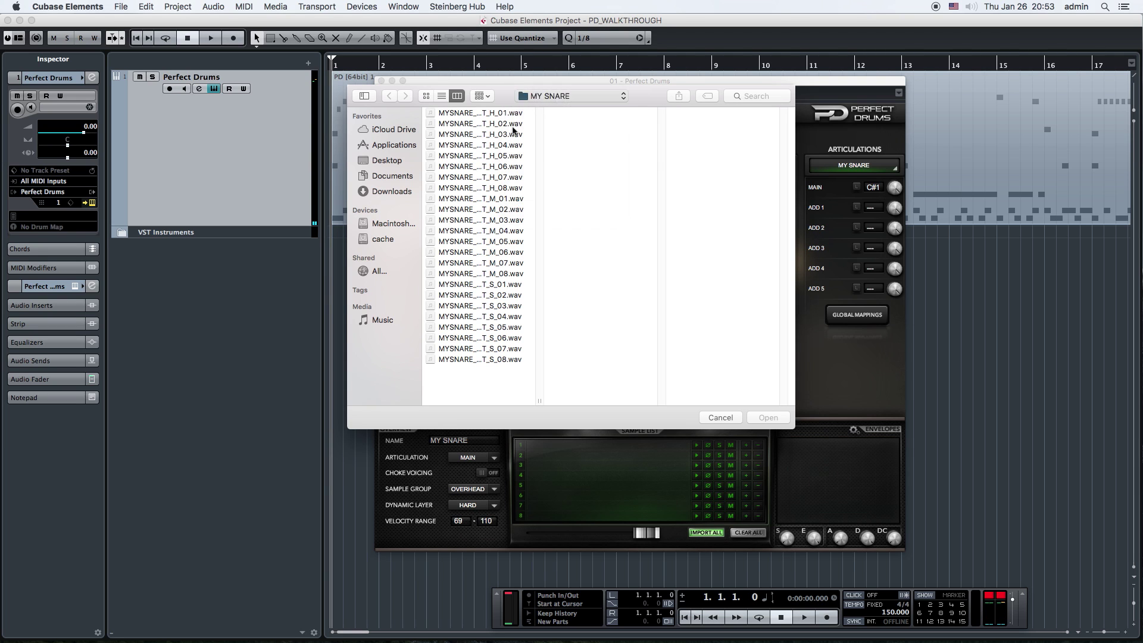
{"action": "left_click", "coordinate": [584, 132]}
{"action": "left_click", "coordinate": [694, 114]}
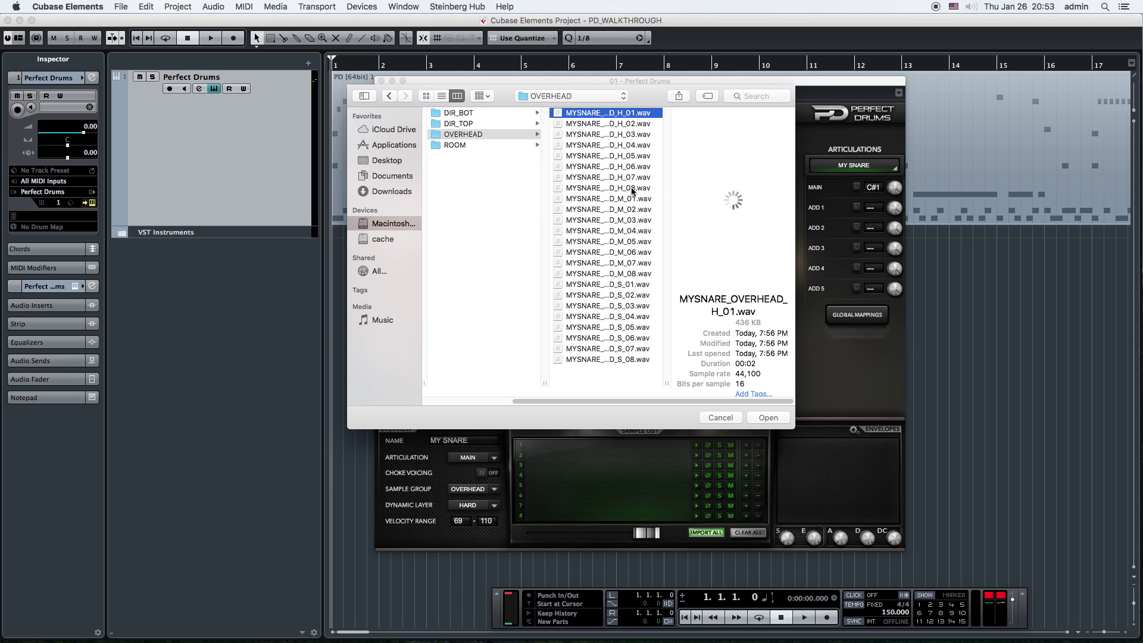
{"action": "left_click", "coordinate": [633, 188], "text": "shift"}
{"action": "left_click", "coordinate": [766, 418]}
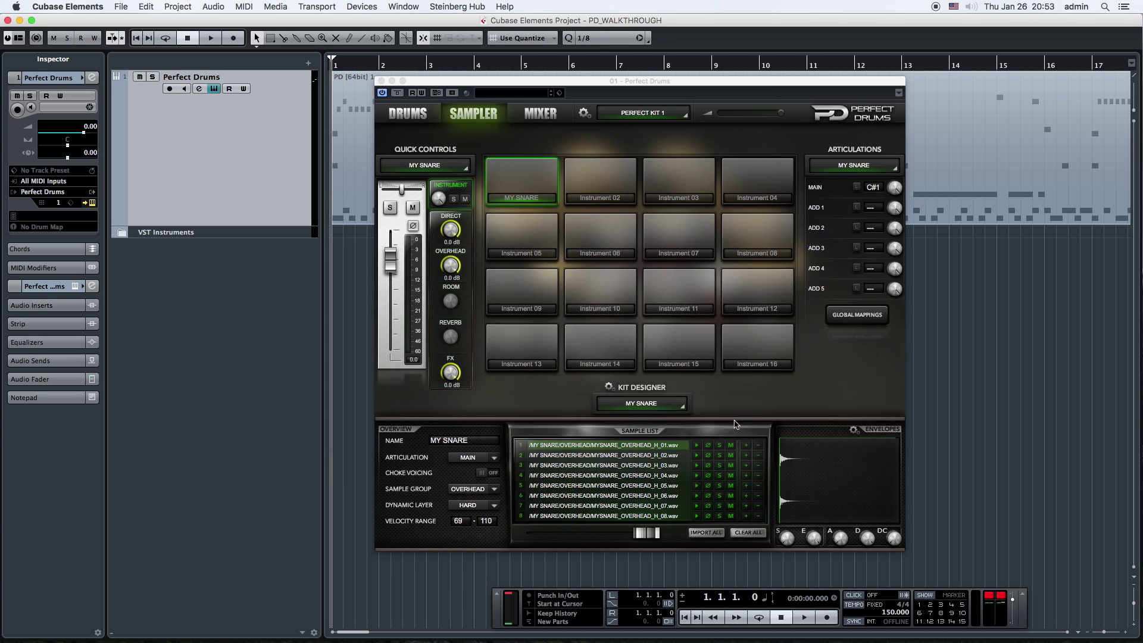
{"action": "left_click", "coordinate": [696, 448]}
- Import samples MYSNARE_OVERHEAD_M_01.wav through M_08.wav into the OVERHEAD group's MEDIUM dynamic layer and audition the first one
{"action": "left_click", "coordinate": [492, 507]}
{"action": "left_click", "coordinate": [471, 527]}
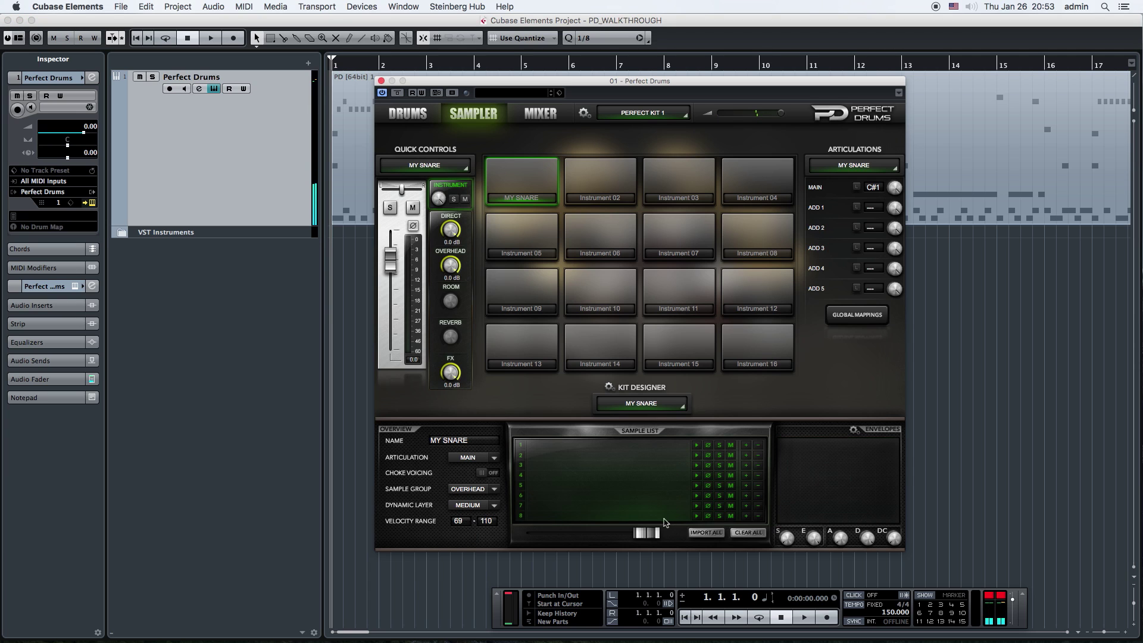
{"action": "left_click", "coordinate": [705, 532]}
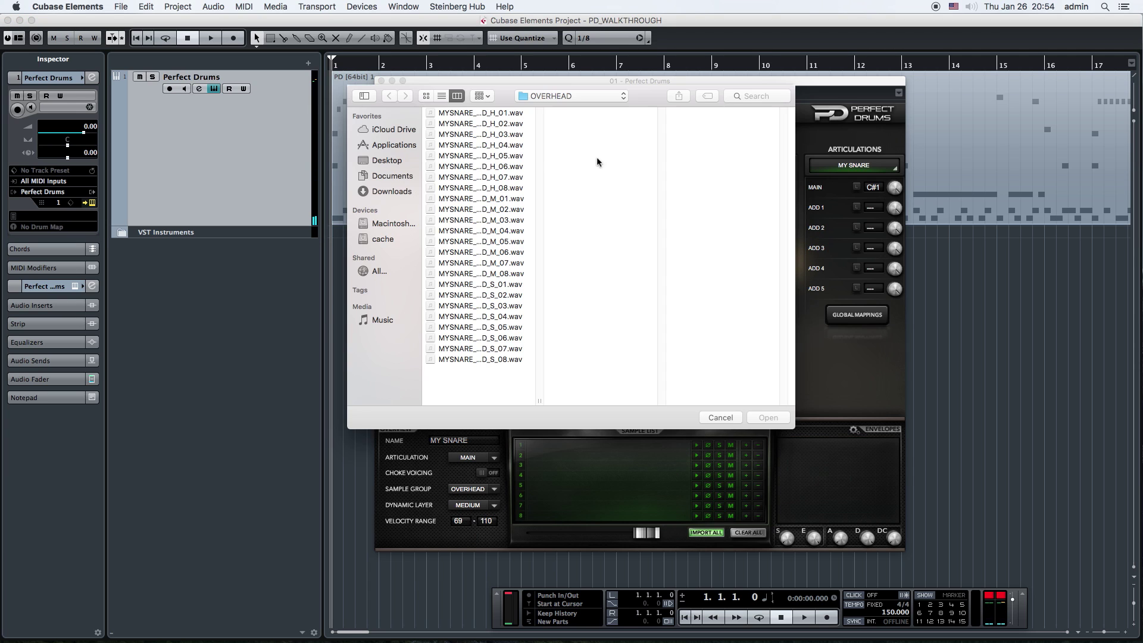
{"action": "left_click", "coordinate": [508, 199]}
{"action": "left_click", "coordinate": [507, 274], "text": "shift"}
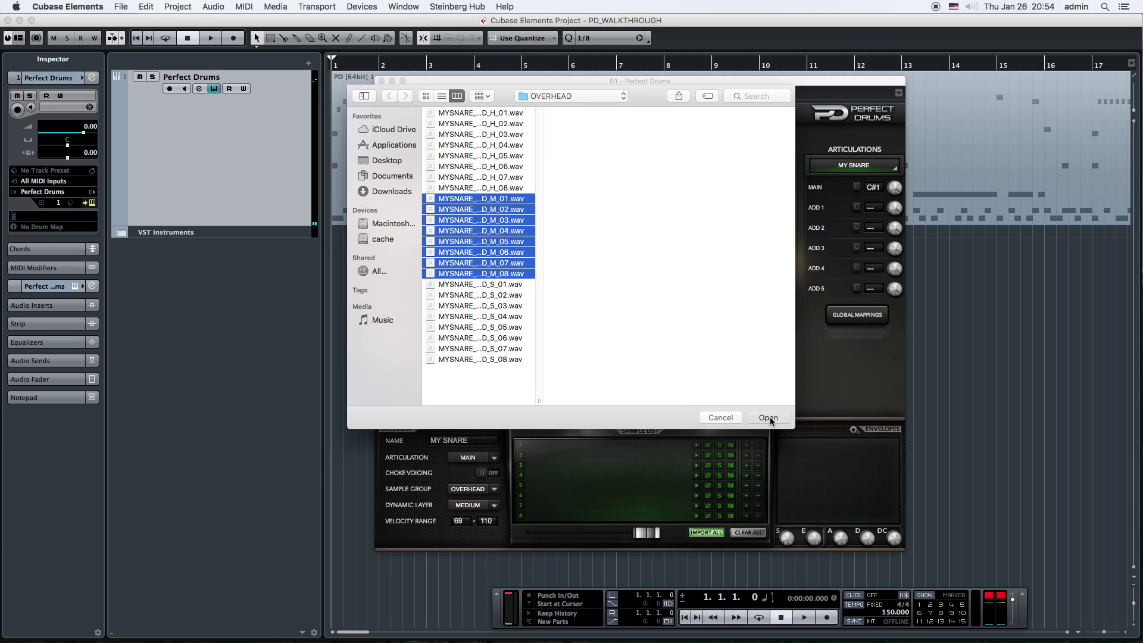
{"action": "left_click", "coordinate": [768, 417]}
{"action": "left_click", "coordinate": [697, 446]}
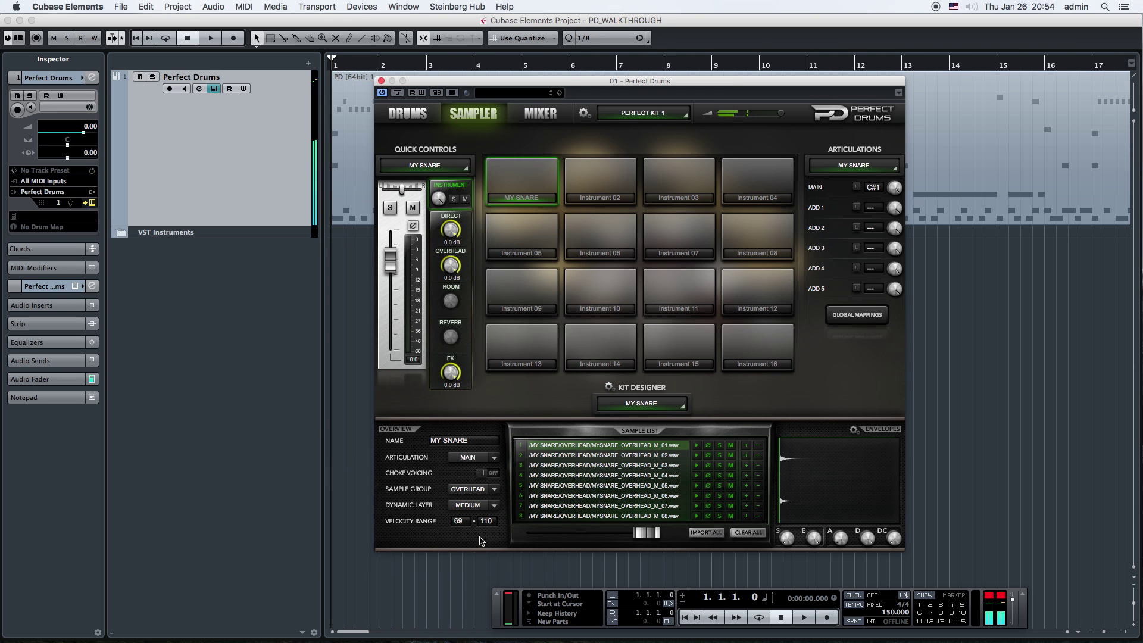
- Import samples MYSNARE_OVERHEAD_S_01.wav through S_08.wav from the OVERHEAD folder into the OVERHEAD group's SOFT dynamic layer
{"action": "left_click", "coordinate": [494, 506]}
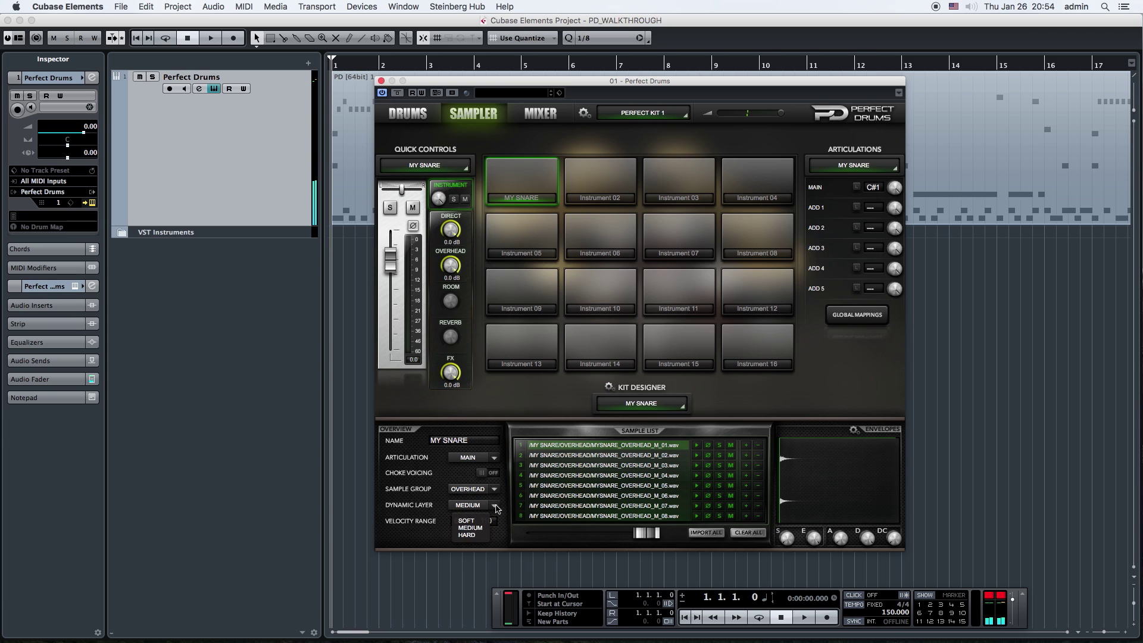
{"action": "left_click", "coordinate": [469, 521]}
{"action": "left_click", "coordinate": [704, 533]}
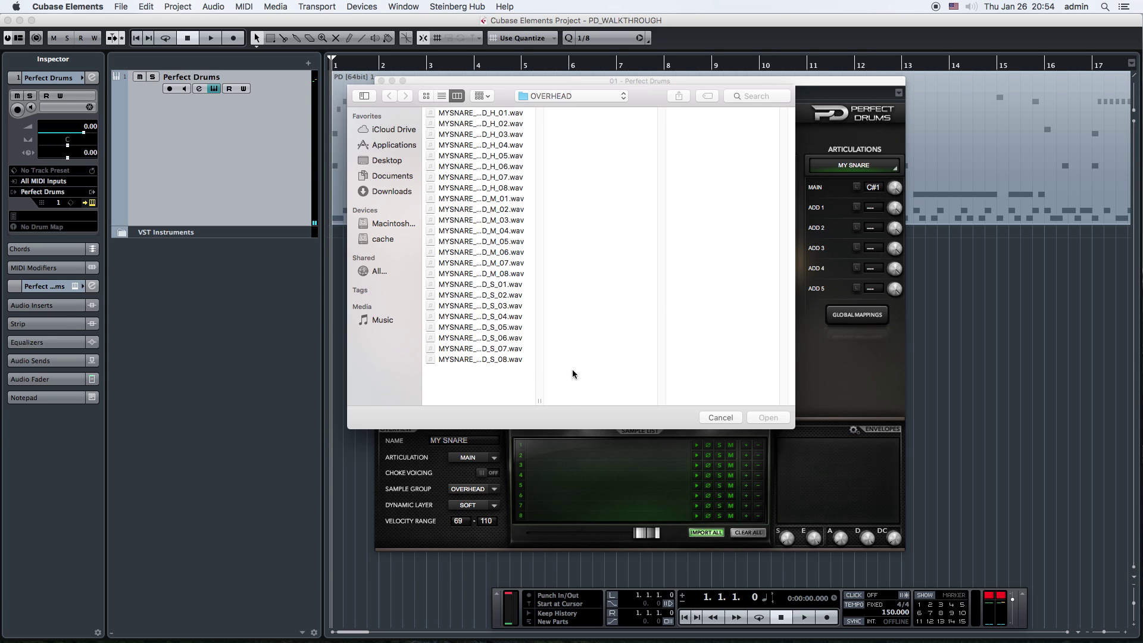
{"action": "left_click", "coordinate": [519, 359]}
{"action": "left_click", "coordinate": [511, 284], "text": "shift"}
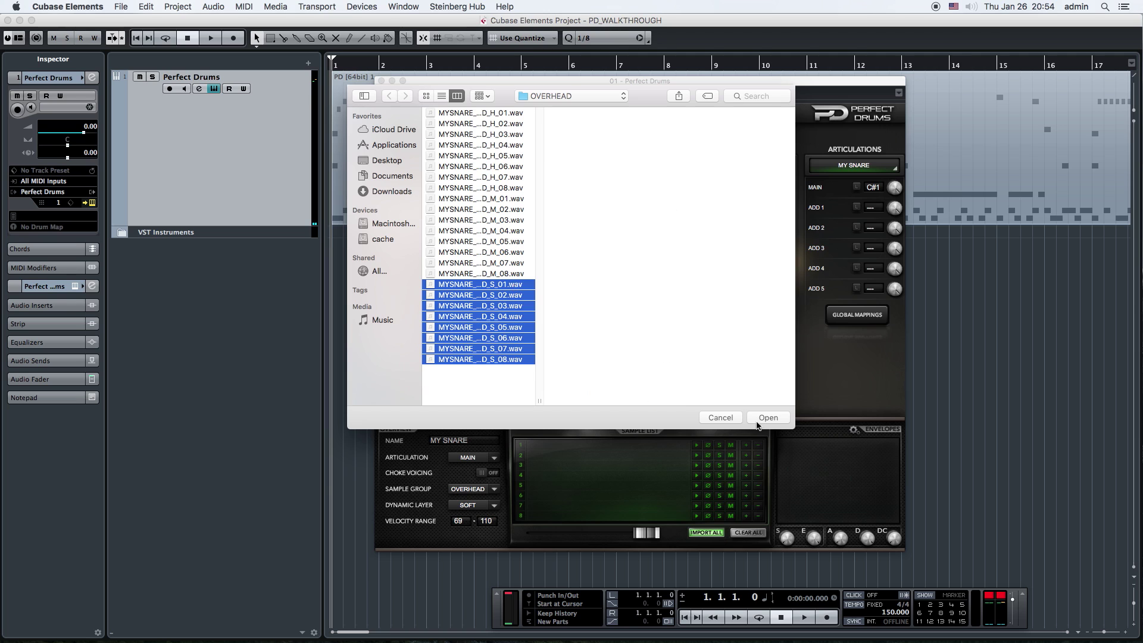
{"action": "left_click", "coordinate": [767, 418]}
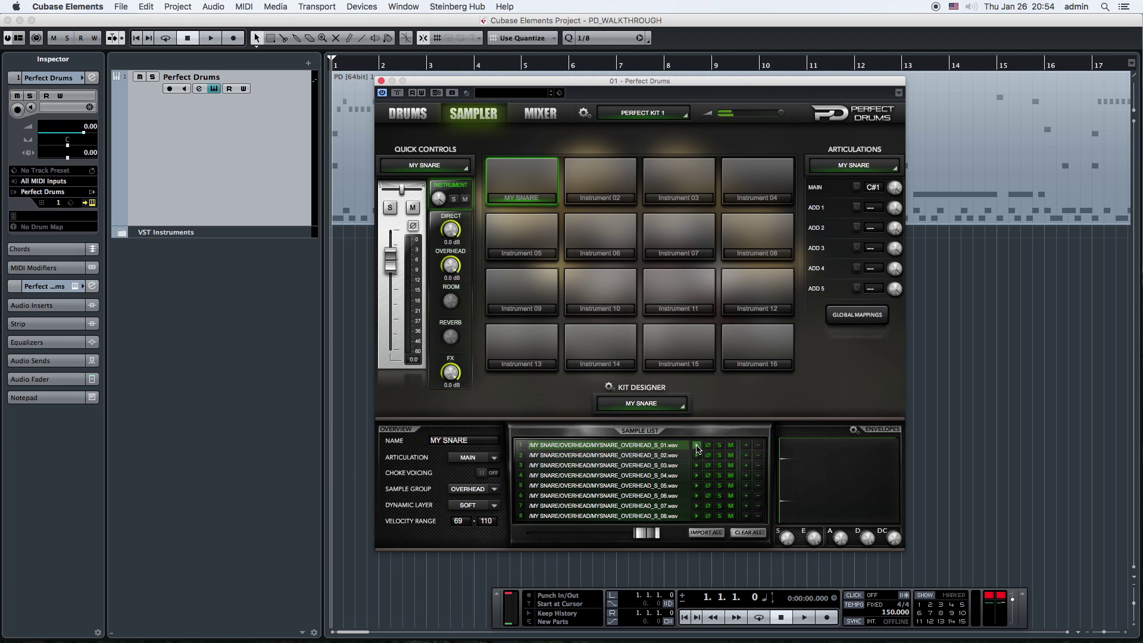
- Import samples MYSNARE_ROOM_S_01.wav through S_08.wav from MY SNARE's ROOM folder into the ROOM group's SOFT dynamic layer
{"action": "left_click", "coordinate": [494, 489]}
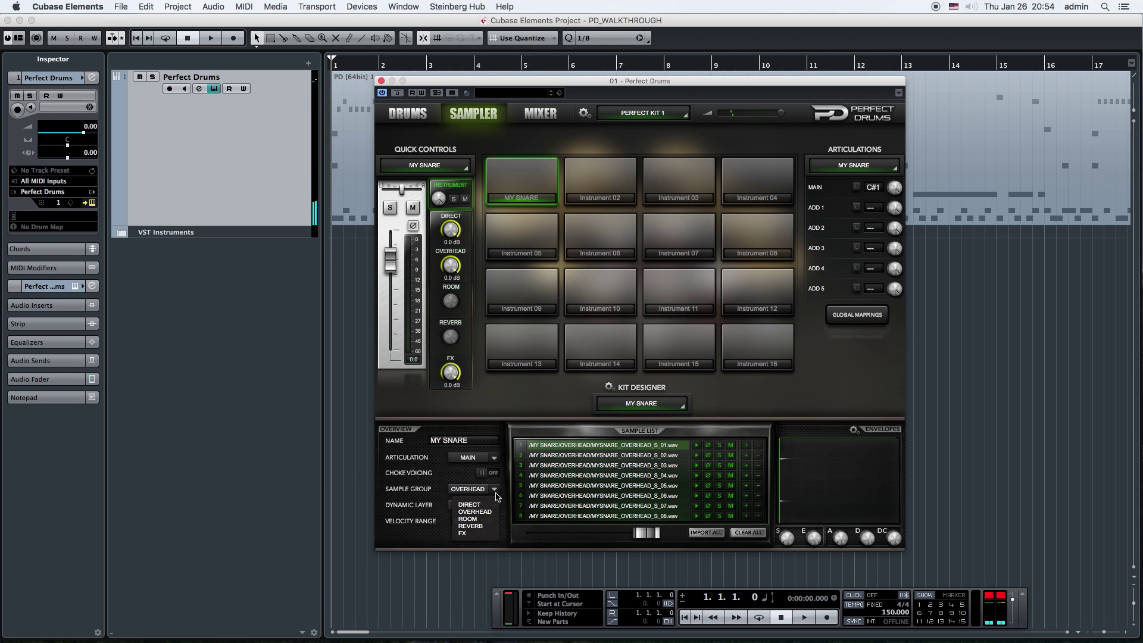
{"action": "left_click", "coordinate": [469, 520]}
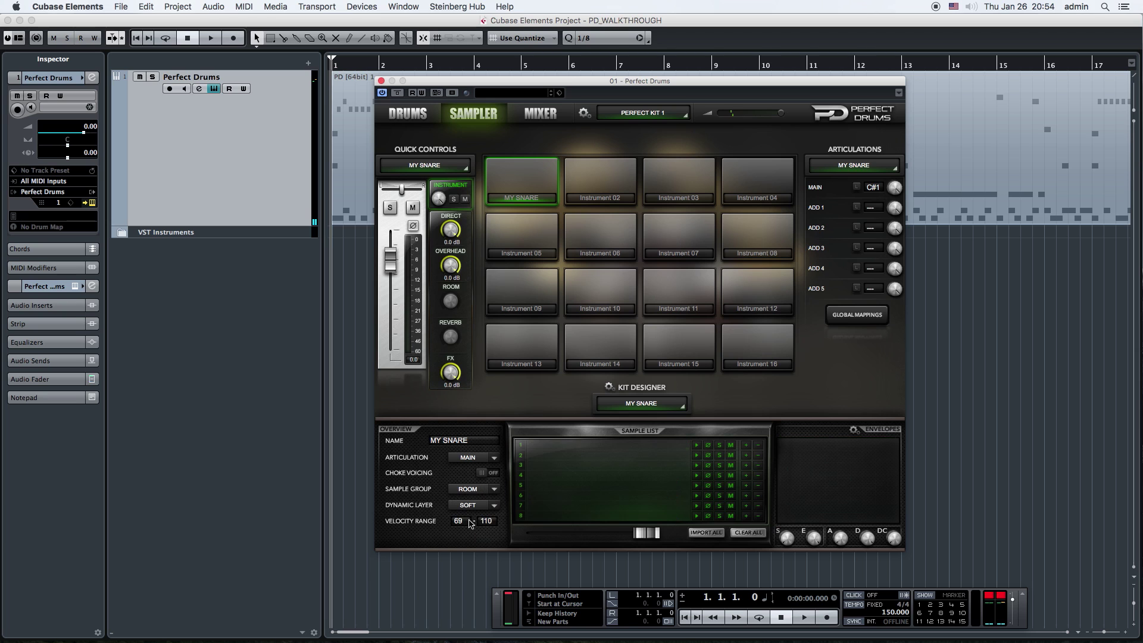
{"action": "left_click", "coordinate": [707, 532]}
{"action": "left_click", "coordinate": [548, 96]}
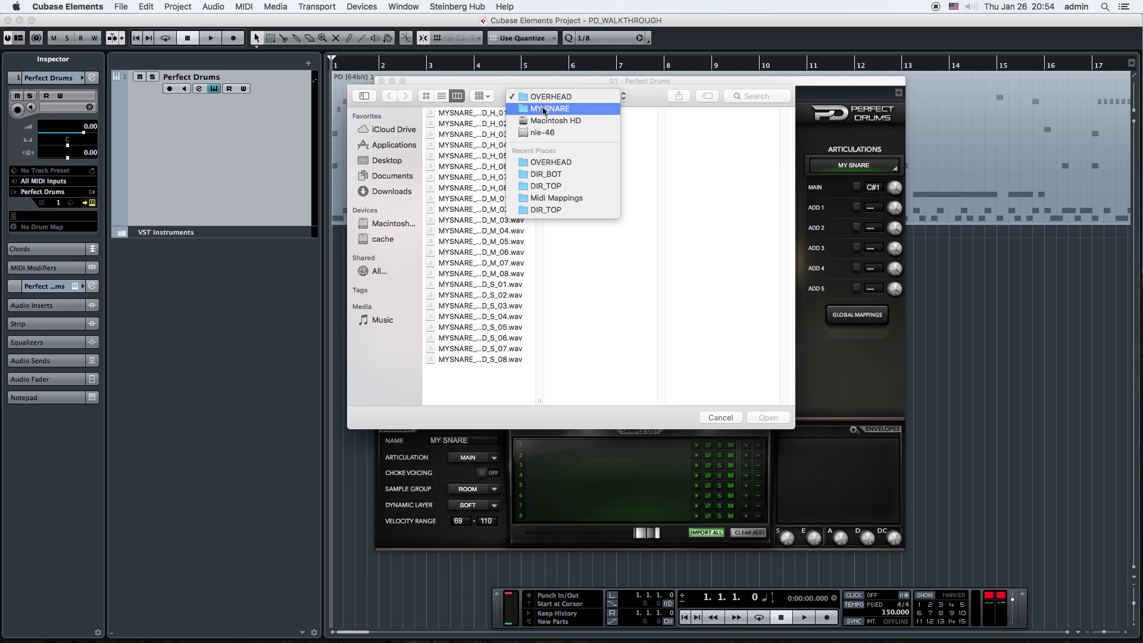
{"action": "left_click", "coordinate": [539, 107]}
{"action": "left_click", "coordinate": [563, 145]}
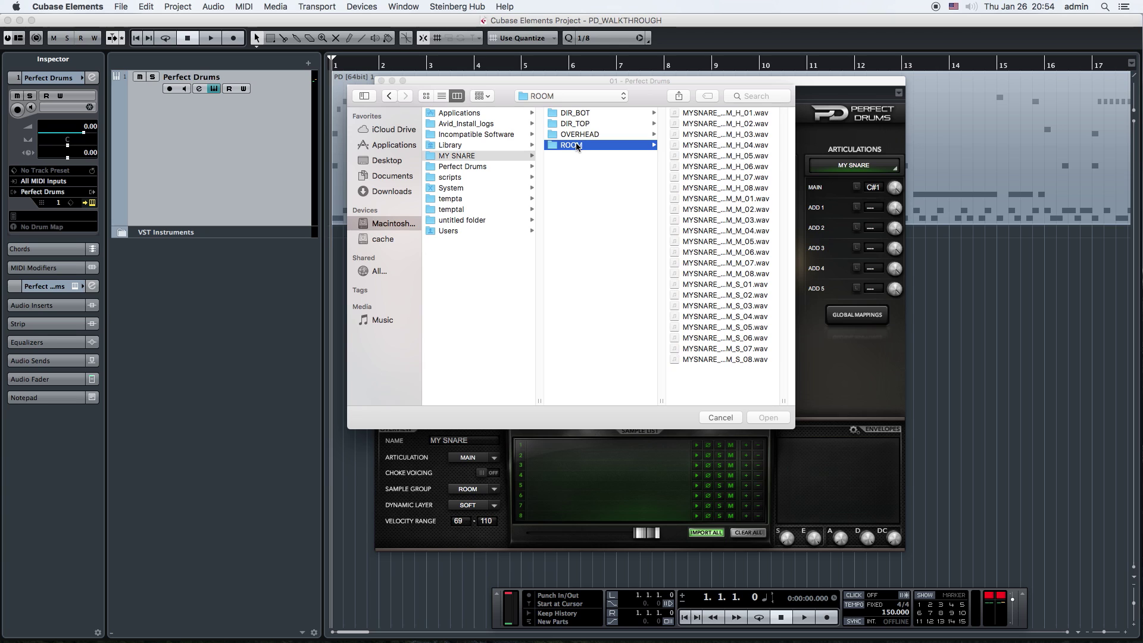
{"action": "left_click", "coordinate": [720, 360]}
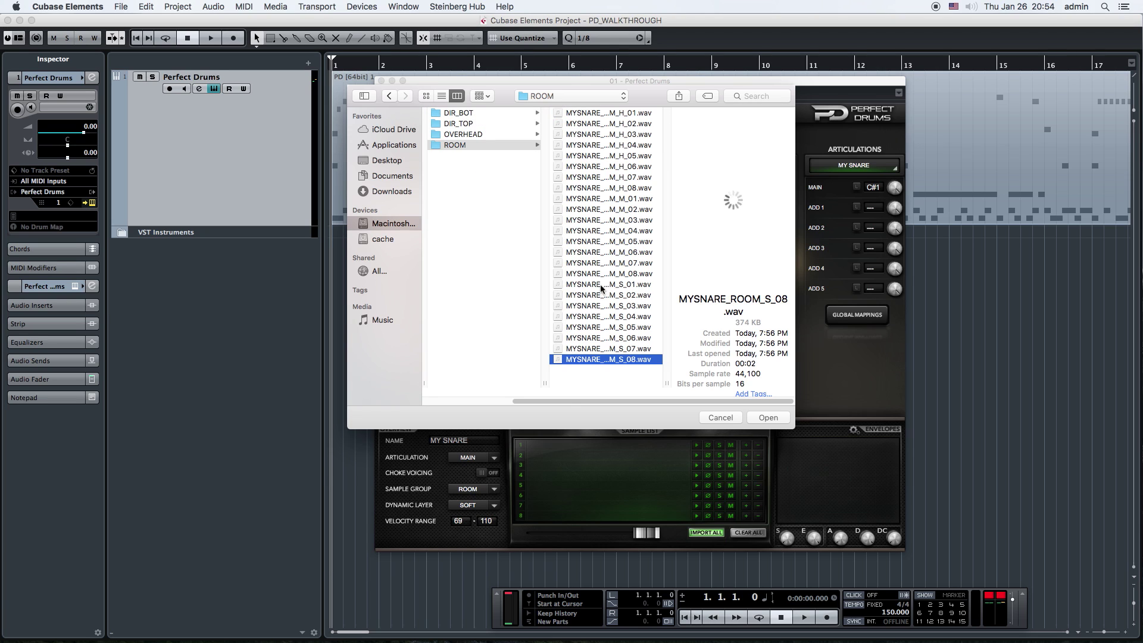
{"action": "left_click", "coordinate": [601, 286], "text": "shift"}
{"action": "left_click", "coordinate": [767, 418]}
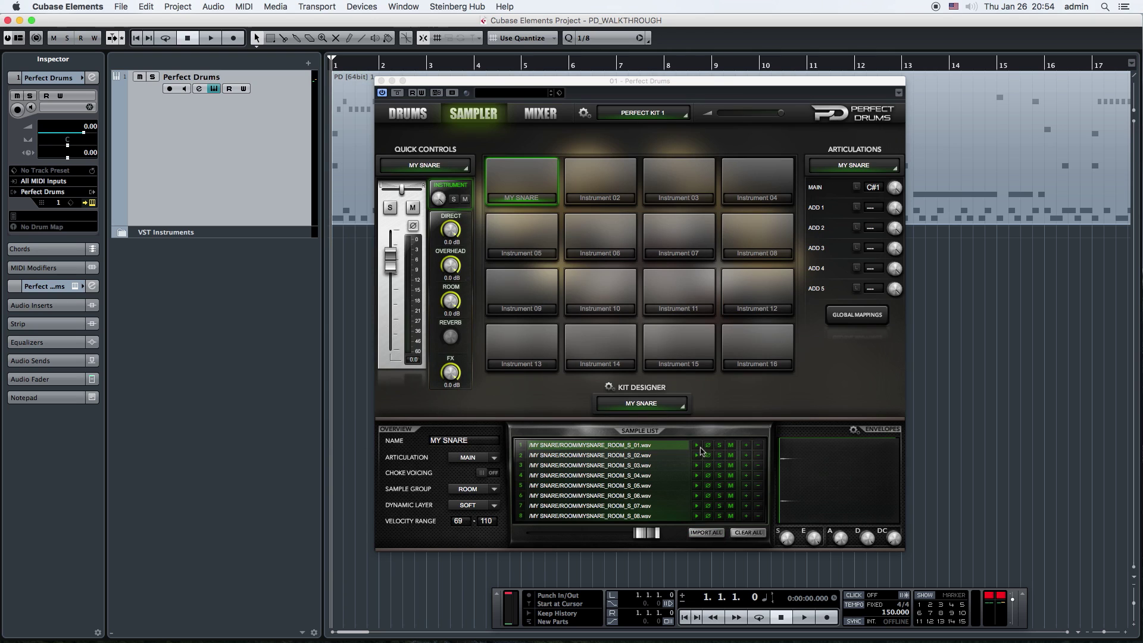
- Import samples MYSNARE_ROOM_M_01.wav through M_08.wav from the ROOM folder into the ROOM group's MEDIUM dynamic layer
{"action": "left_click", "coordinate": [494, 506]}
{"action": "left_click", "coordinate": [468, 527]}
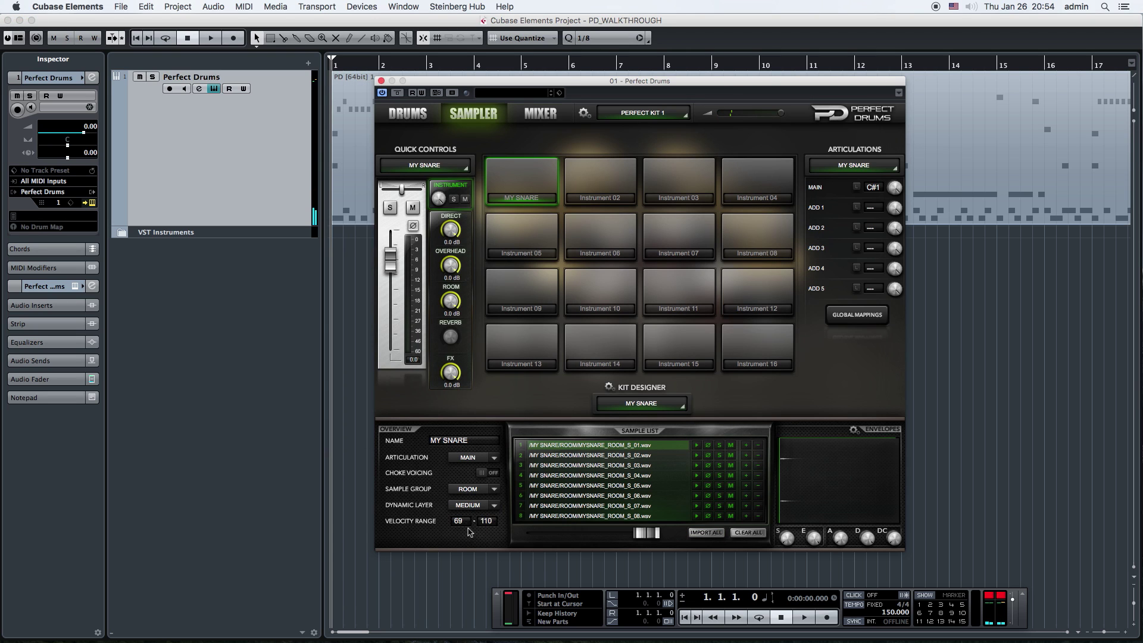
{"action": "left_click", "coordinate": [700, 534]}
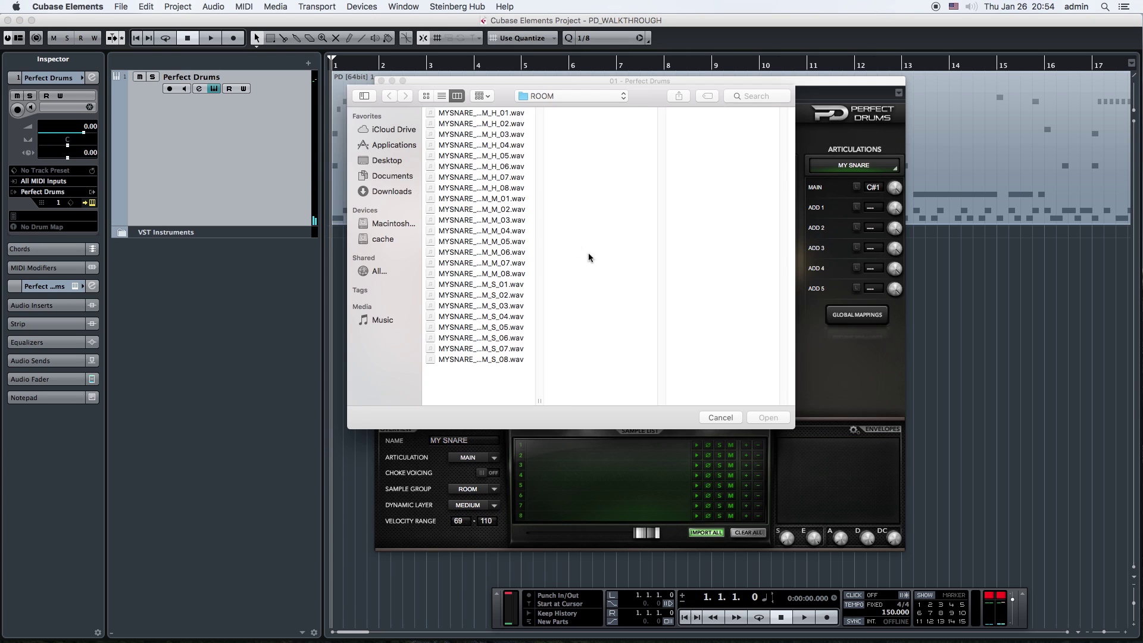
{"action": "left_click", "coordinate": [506, 199]}
{"action": "left_click", "coordinate": [506, 274], "text": "shift"}
{"action": "left_click", "coordinate": [768, 417]}
- Import samples MYSNARE_ROOM_H_01.wav through H_08.wav into the ROOM group's HARD dynamic layer and audition the first one
{"action": "left_click", "coordinate": [494, 505]}
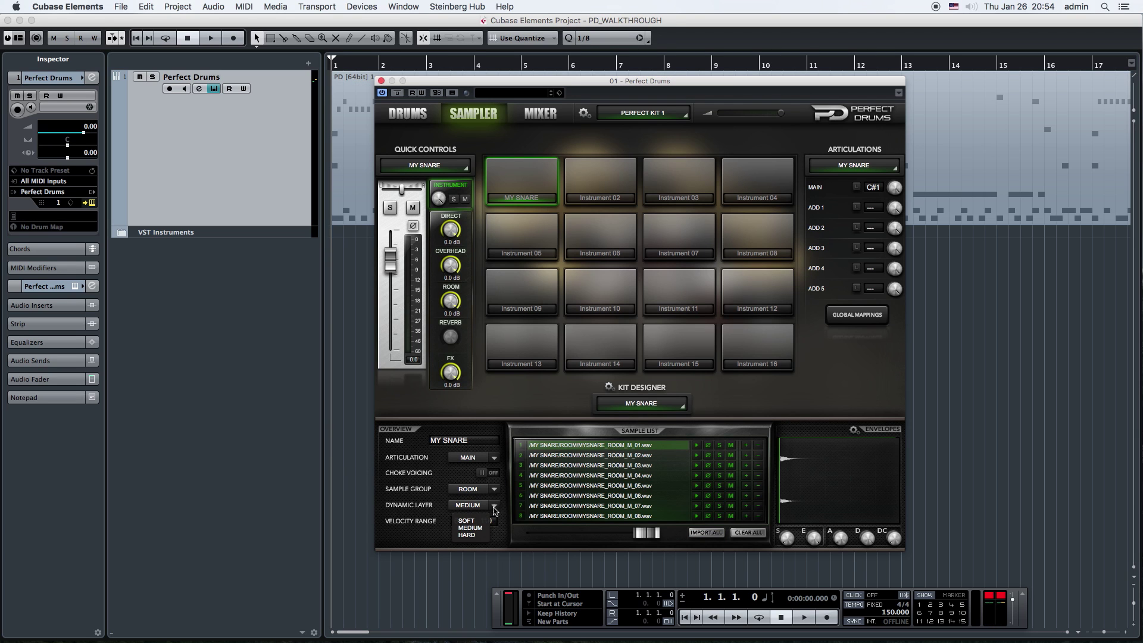
{"action": "left_click", "coordinate": [469, 536]}
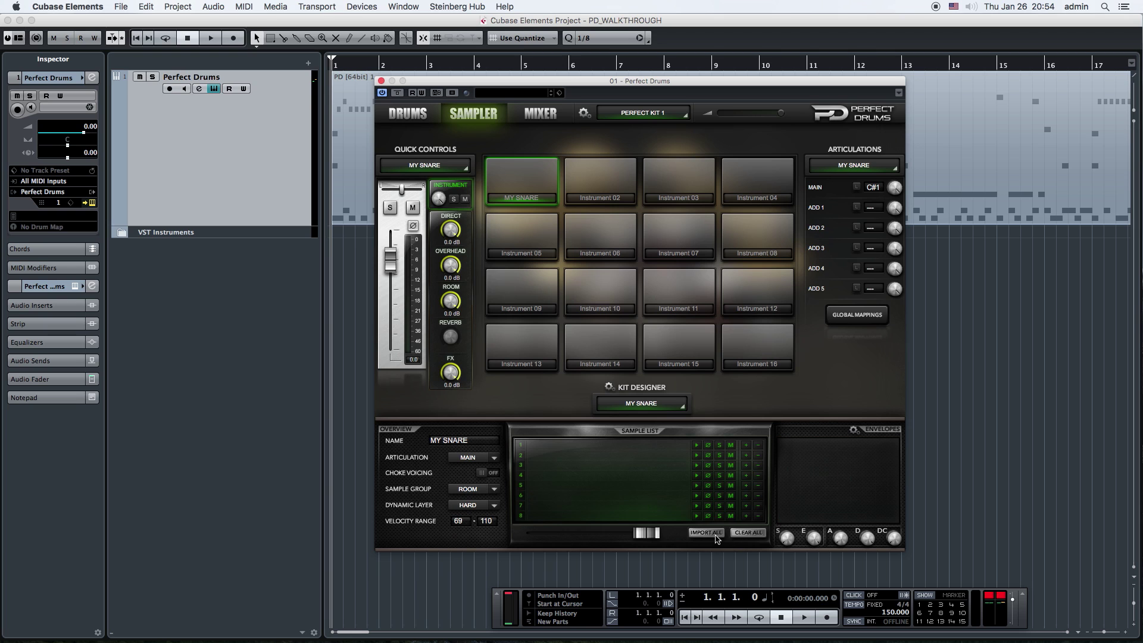
{"action": "left_click", "coordinate": [706, 533]}
{"action": "left_click", "coordinate": [512, 113]}
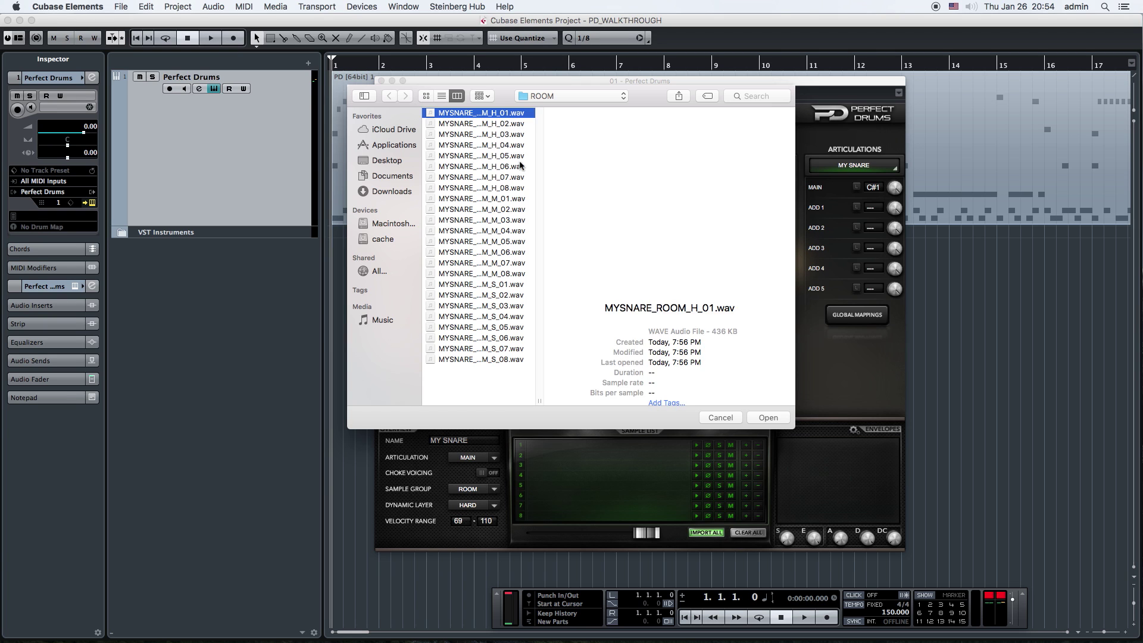
{"action": "left_click", "coordinate": [513, 186], "text": "shift"}
{"action": "left_click", "coordinate": [768, 418]}
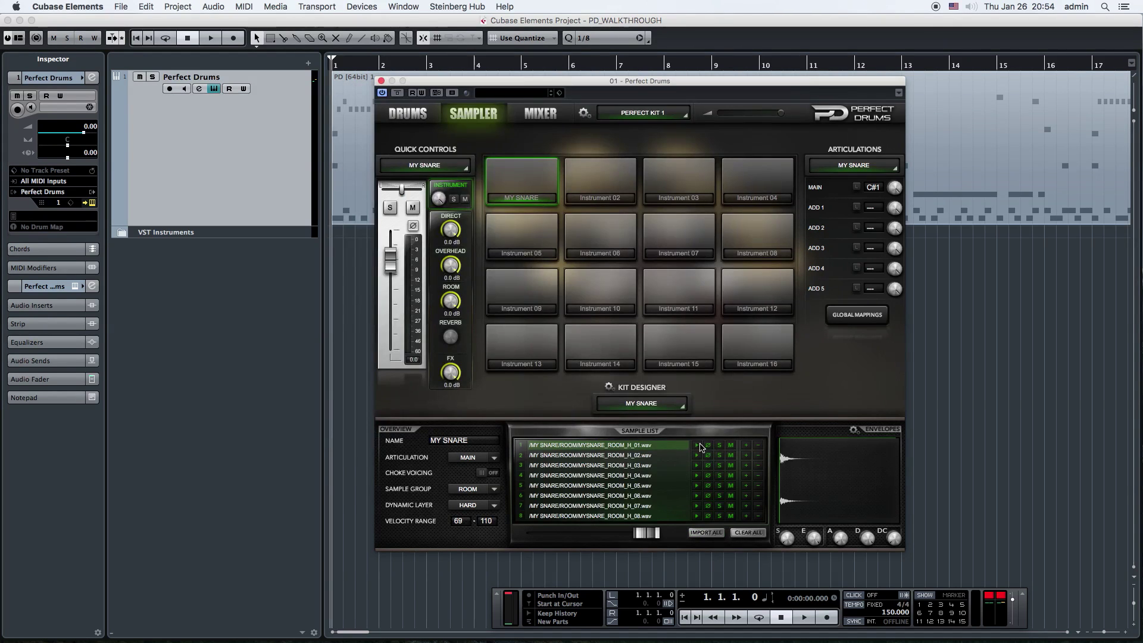
{"action": "left_click", "coordinate": [697, 446]}
- Audition the MY SNARE instrument and switch the displayed sample group to DIRECT
{"action": "left_click", "coordinate": [538, 189]}
{"action": "left_click", "coordinate": [493, 490]}
{"action": "left_click", "coordinate": [480, 505]}
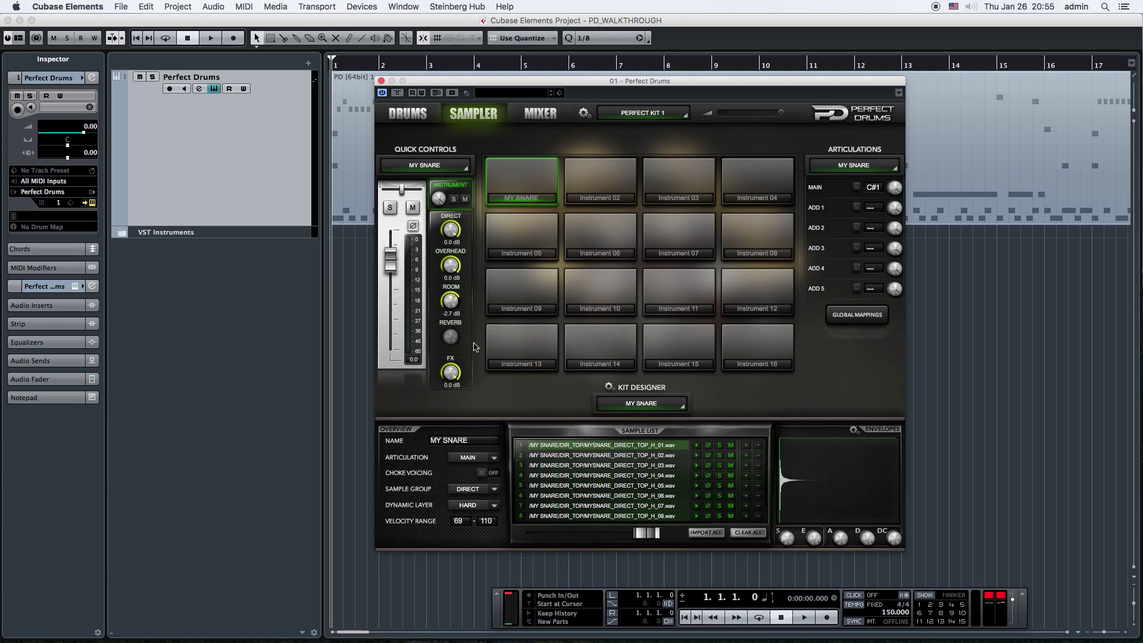
- Map MY SNARE's MAIN articulation to D1, then solo it during playback with FX at -2.9 dB and ROOM fully down
{"action": "left_click", "coordinate": [527, 203]}
{"action": "key", "text": "space"}
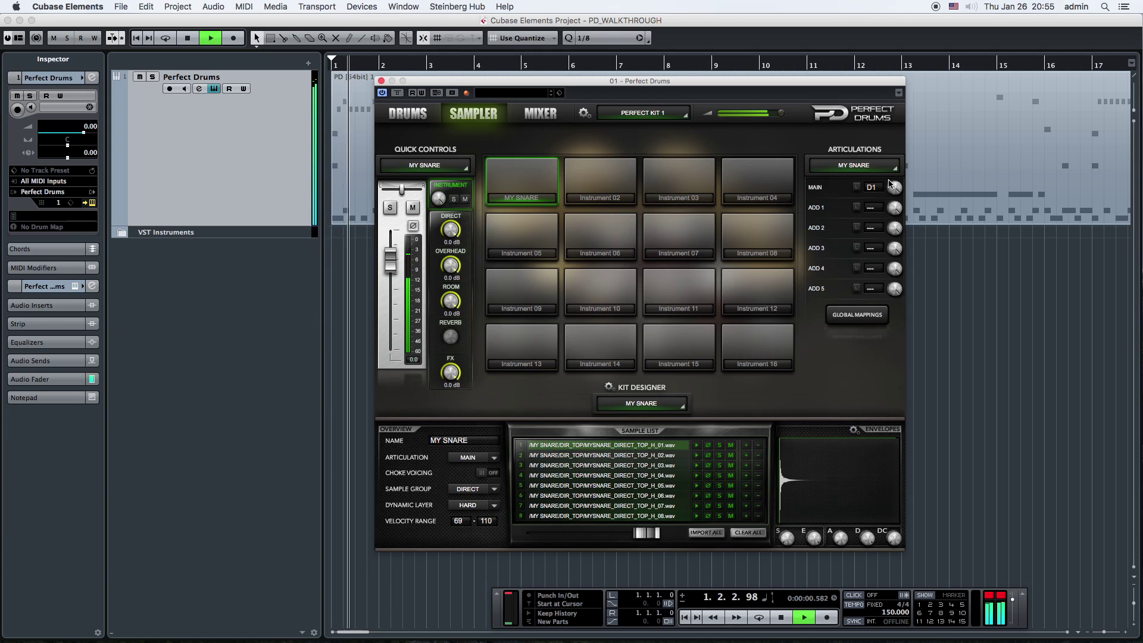
{"action": "left_click", "coordinate": [454, 199]}
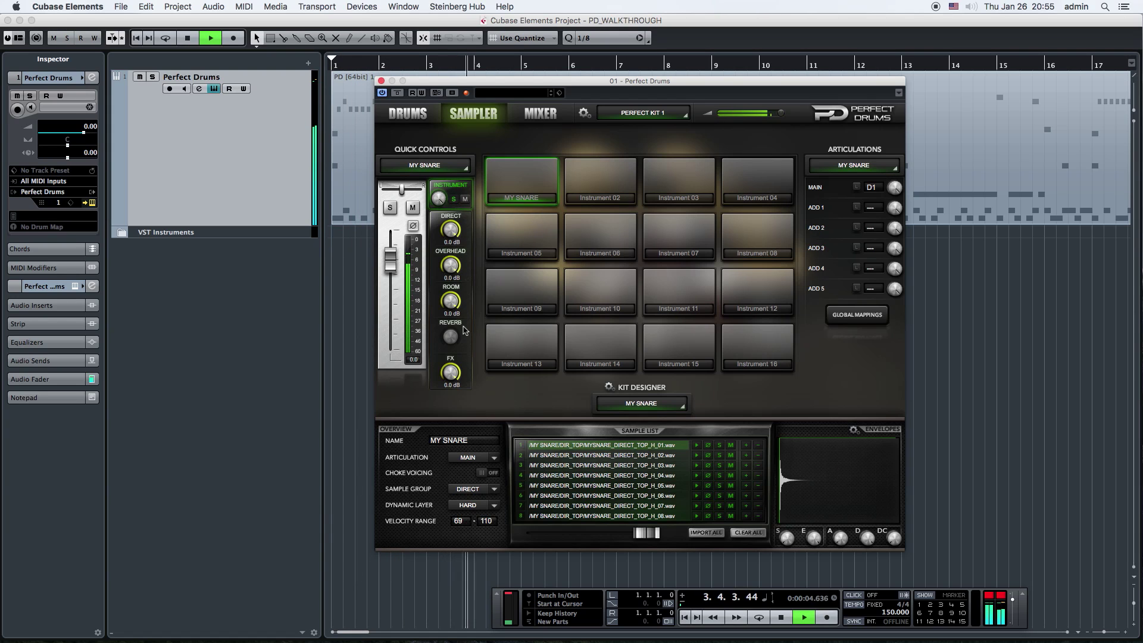
{"action": "left_click_drag", "start_coordinate": [450, 373], "coordinate": [466, 427]}
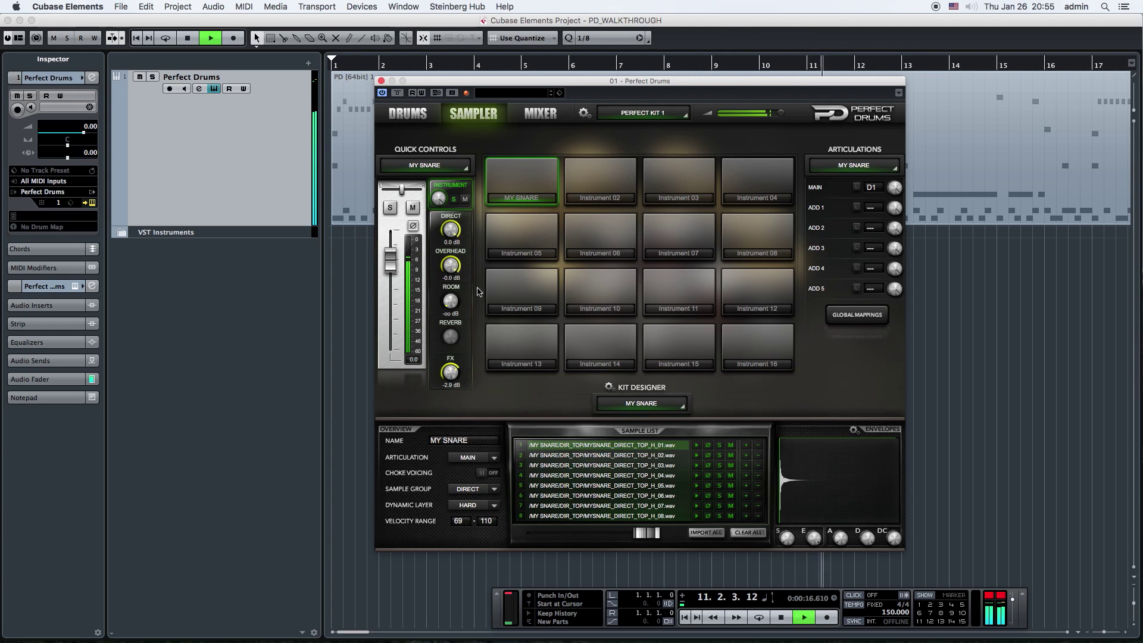
- In the mixer's Sampler view, raise the OVERHEAD fader to -0.7 dB and the ROOM fader to -1.0 dB
{"action": "left_click", "coordinate": [540, 113]}
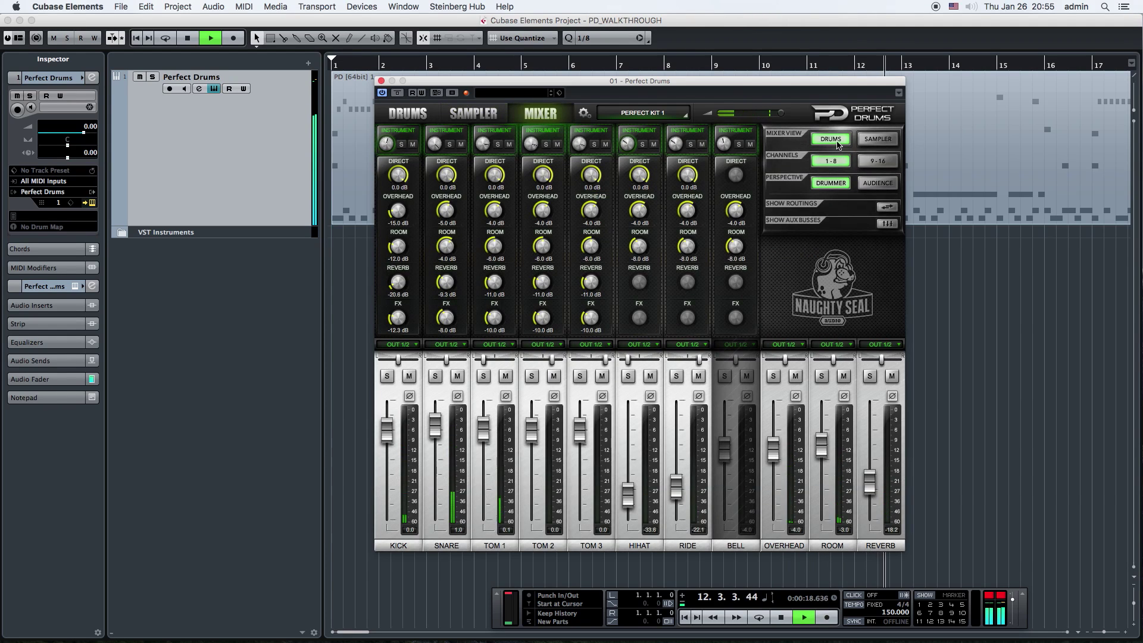
{"action": "left_click", "coordinate": [878, 139]}
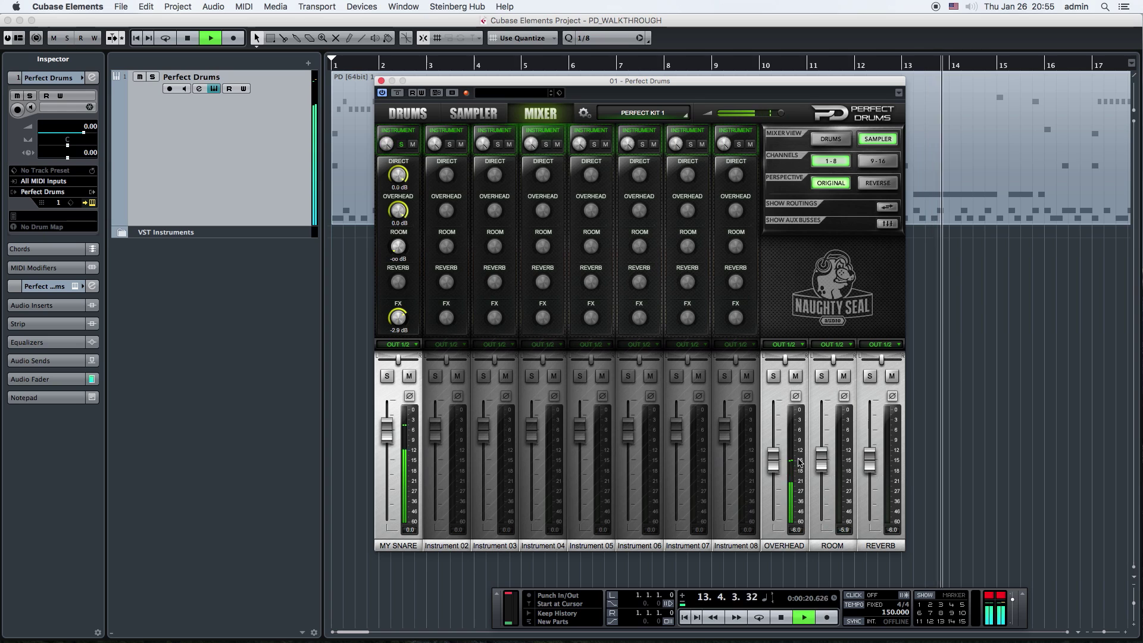
{"action": "left_click_drag", "start_coordinate": [773, 459], "coordinate": [824, 436]}
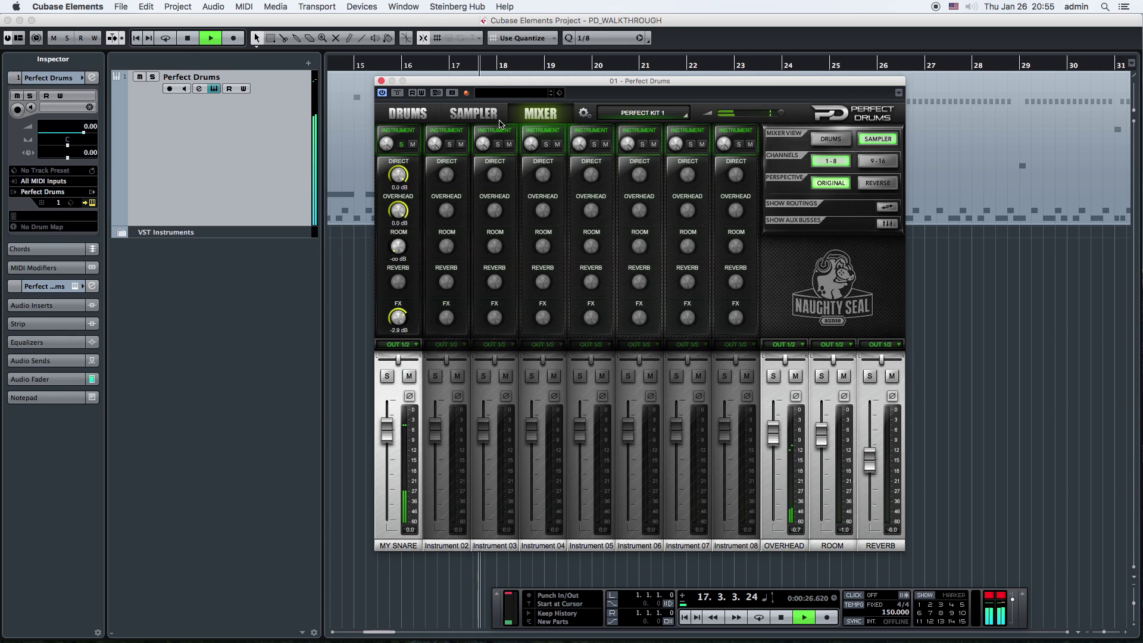
- Set MY SNARE's overhead level to -2.0 dB and room level to -3.1 dB in the sampler, and turn off its solo
{"action": "left_click", "coordinate": [475, 115]}
{"action": "left_click_drag", "start_coordinate": [451, 292], "coordinate": [462, 253]}
{"action": "left_click_drag", "start_coordinate": [465, 213], "coordinate": [457, 294]}
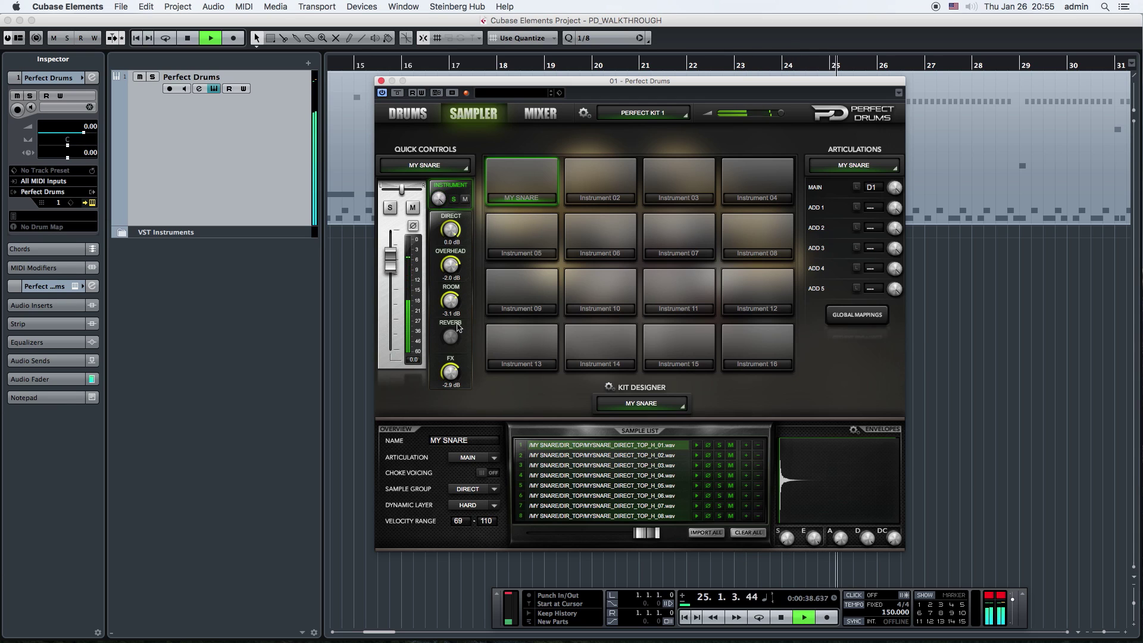
{"action": "key", "text": "super+s"}
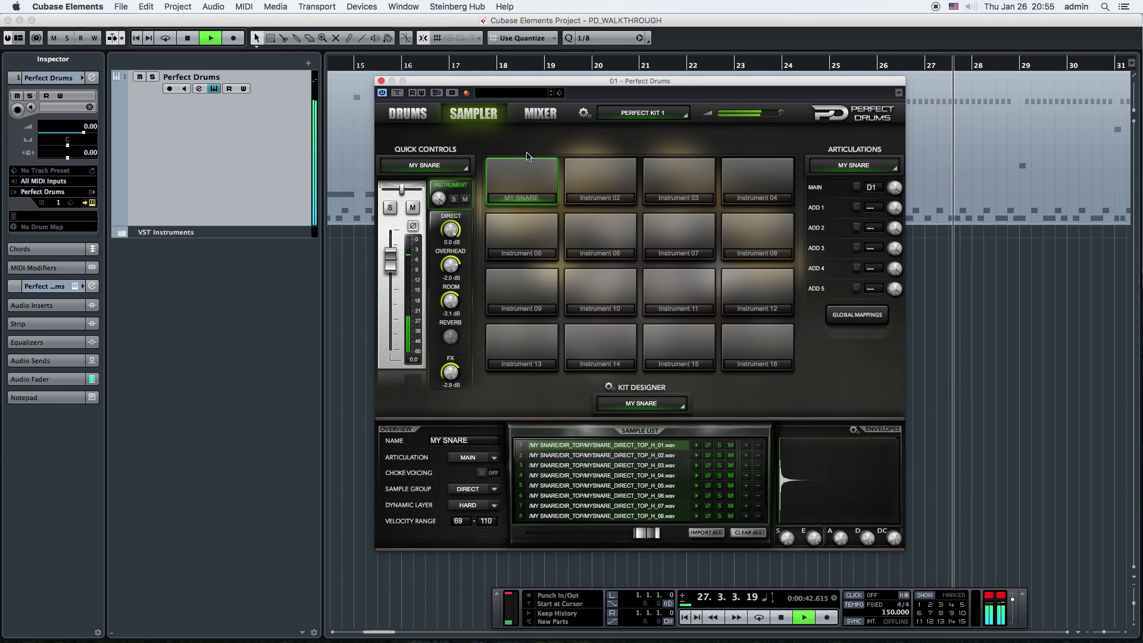
- Raise the MY SNARE mixer fader to 2.8 dB and check it against the Drums mixer channels
{"action": "left_click", "coordinate": [540, 113]}
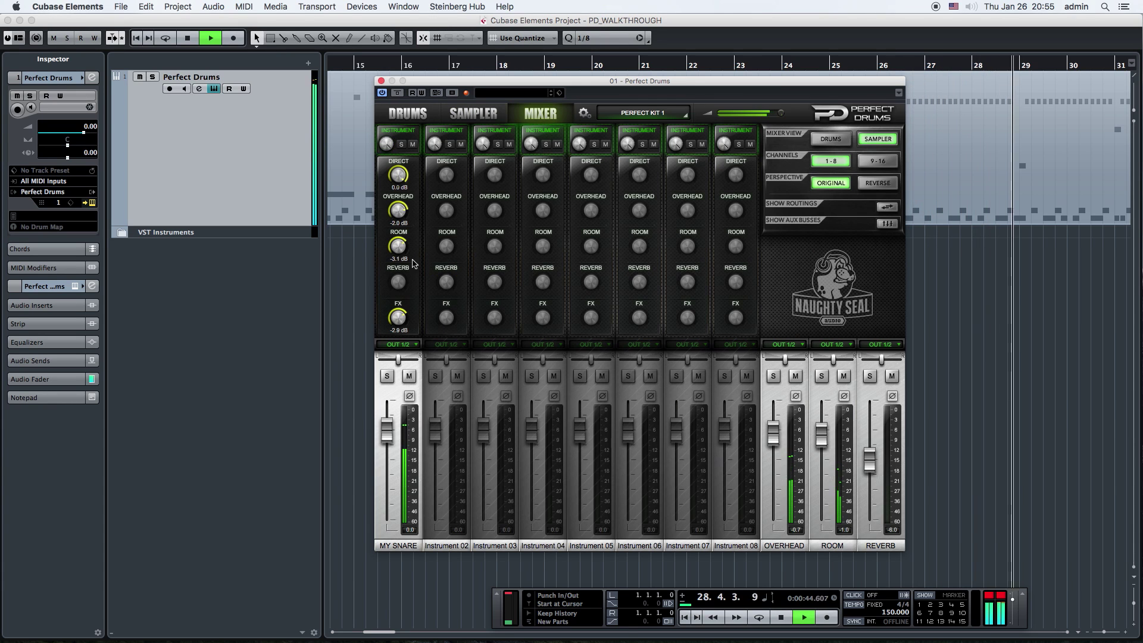
{"action": "left_click_drag", "start_coordinate": [387, 428], "coordinate": [388, 415]}
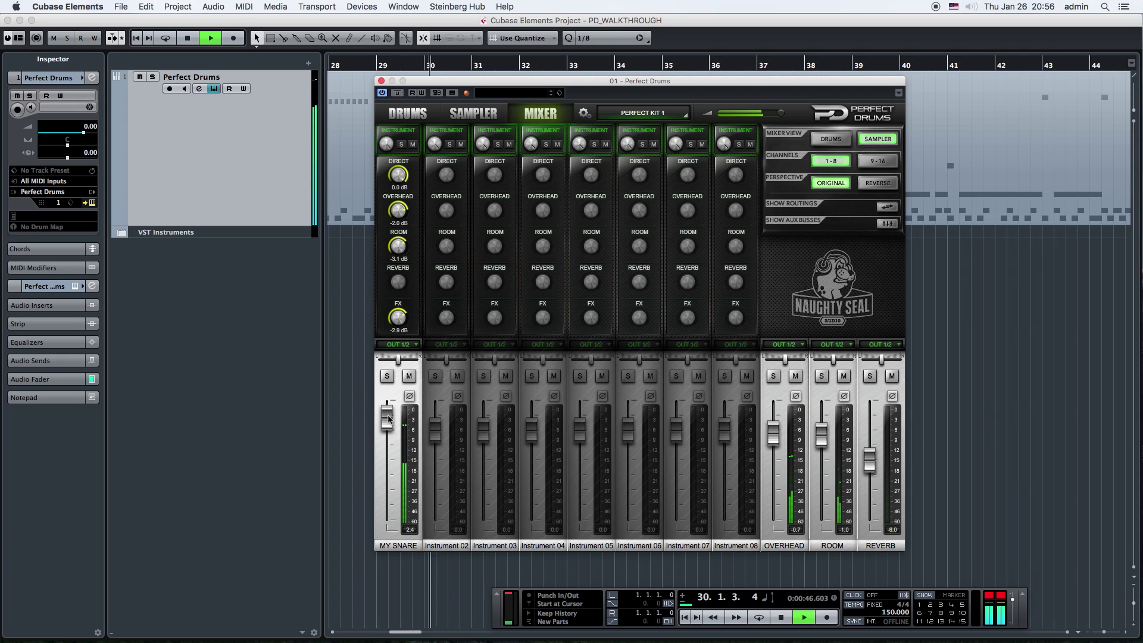
{"action": "left_click", "coordinate": [830, 139]}
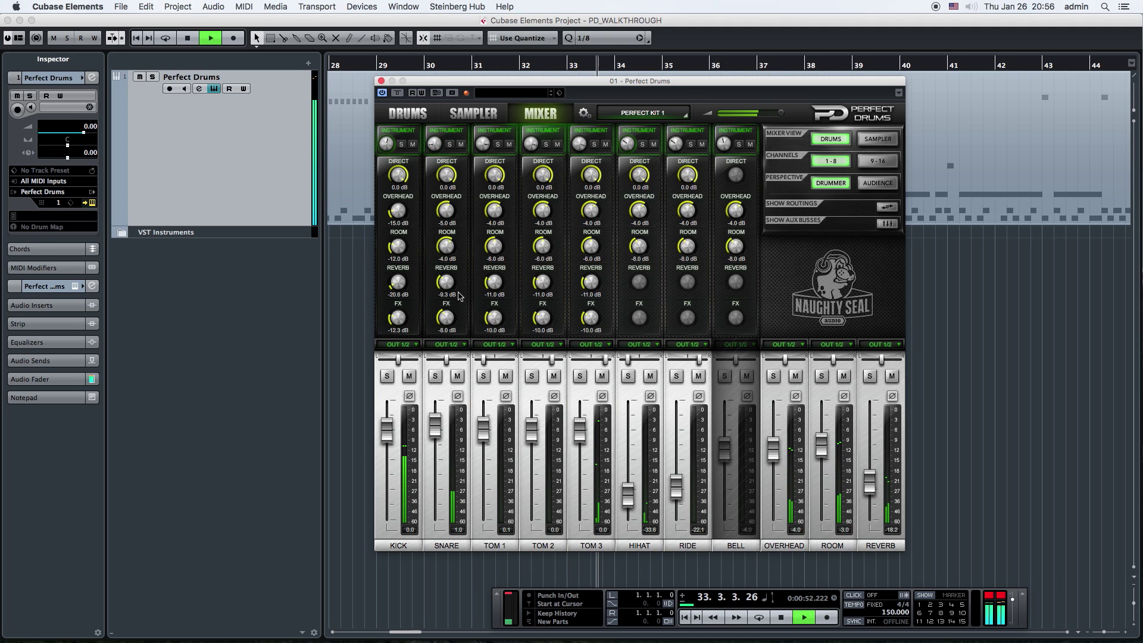
{"action": "left_click", "coordinate": [878, 142]}
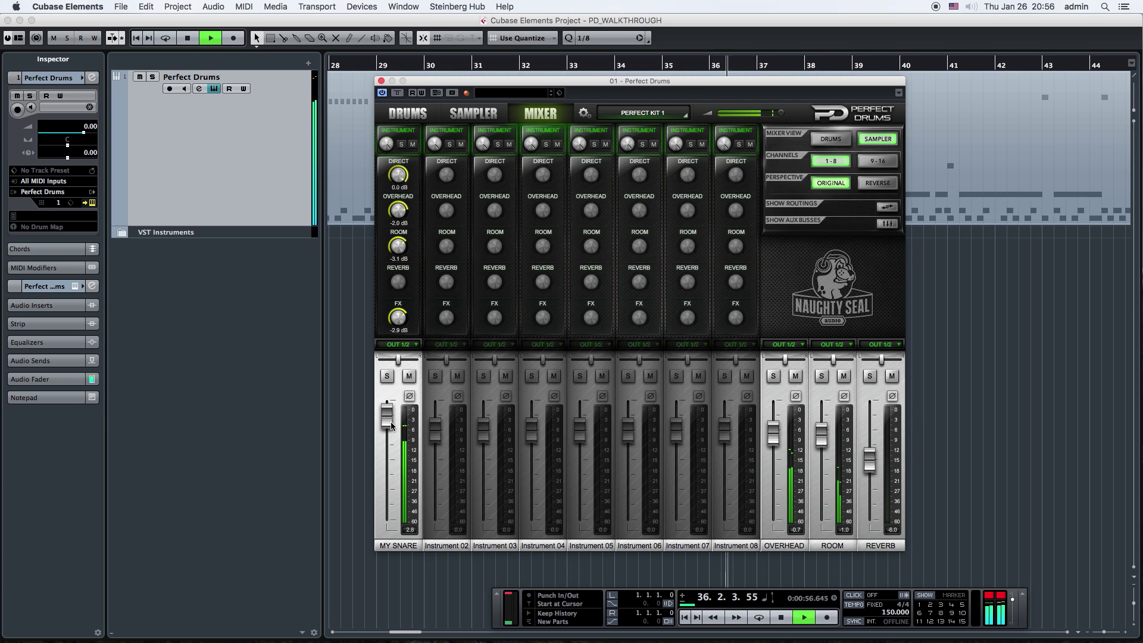
- Compare the mixer's Drums and Sampler views during playback, finishing on the Drums view
{"action": "left_click", "coordinate": [838, 144]}
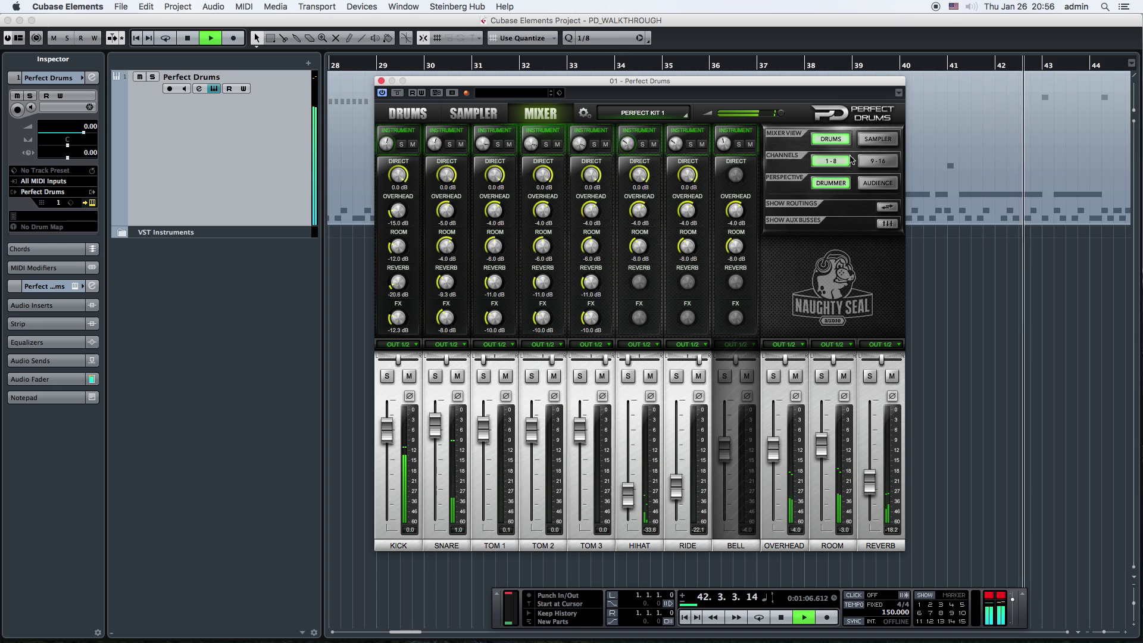
{"action": "left_click", "coordinate": [869, 148]}
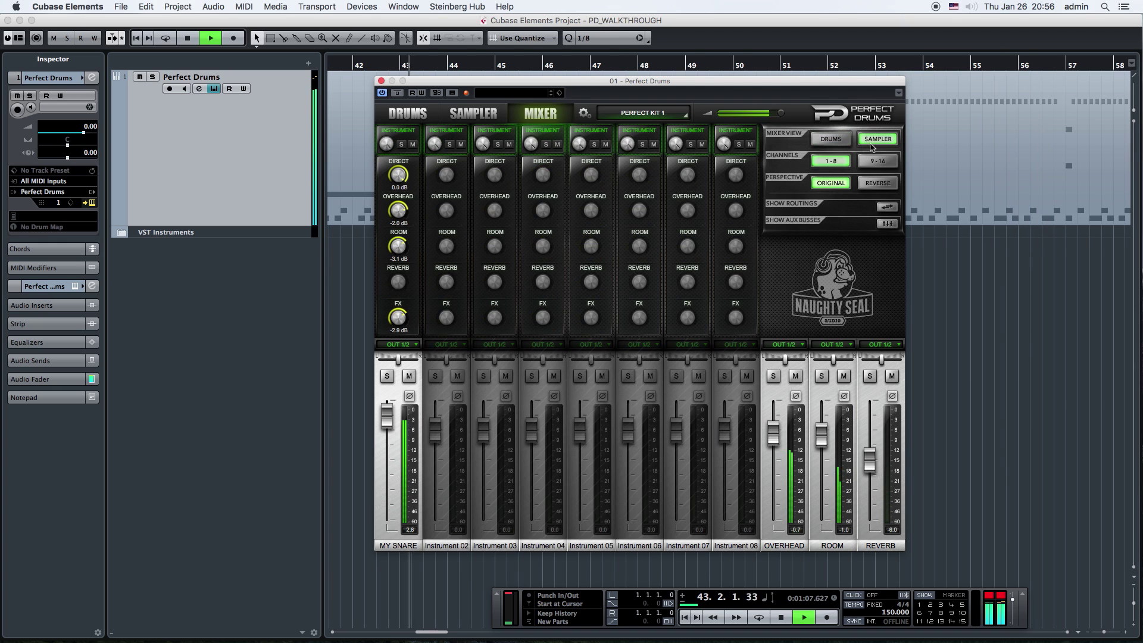
{"action": "left_click", "coordinate": [413, 145]}
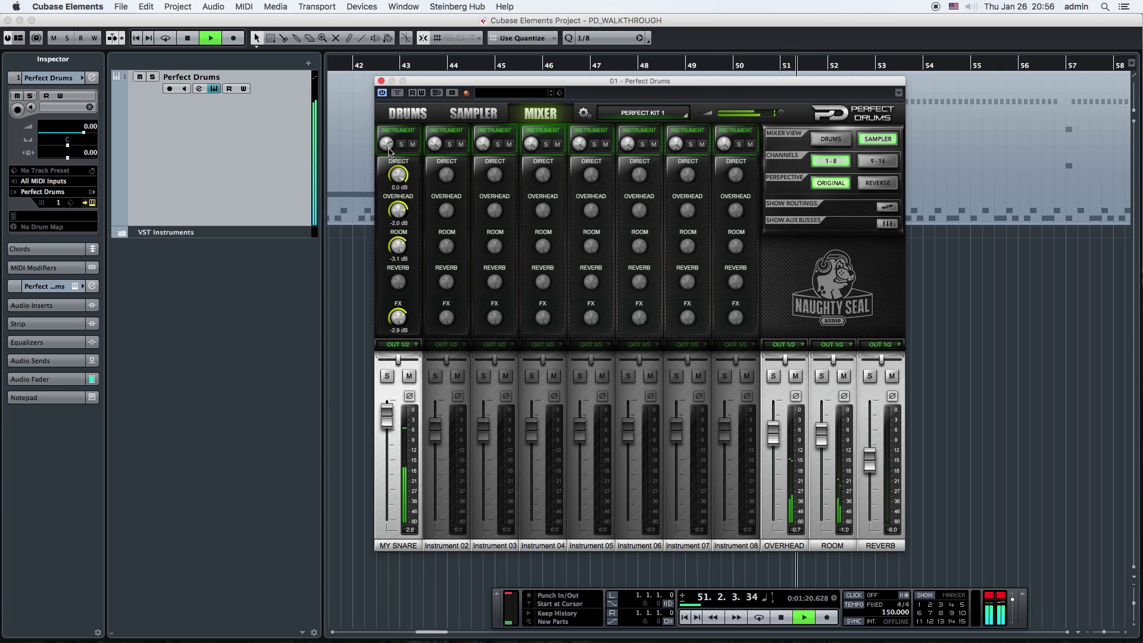
{"action": "left_click_drag", "start_coordinate": [456, 87], "coordinate": [483, 88]}
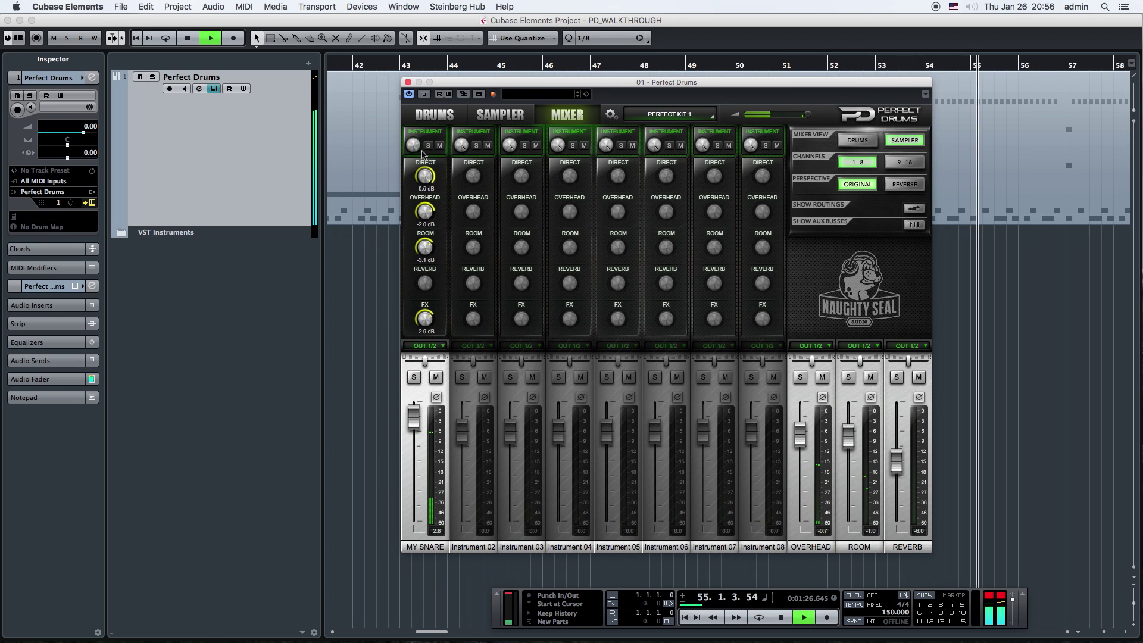
{"action": "left_click", "coordinate": [864, 143]}
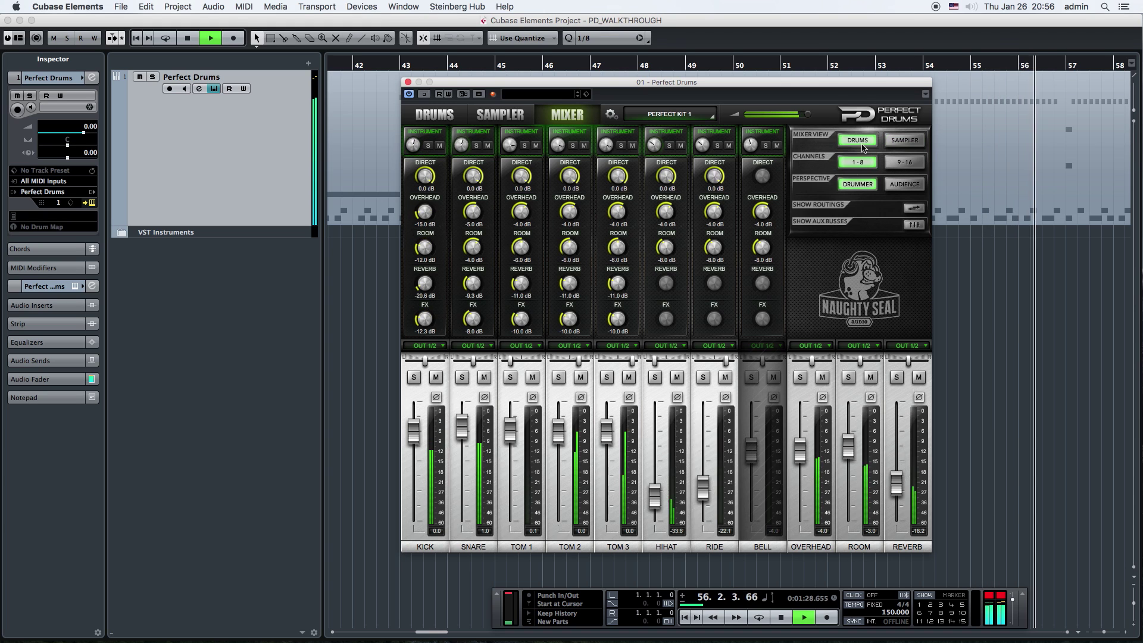
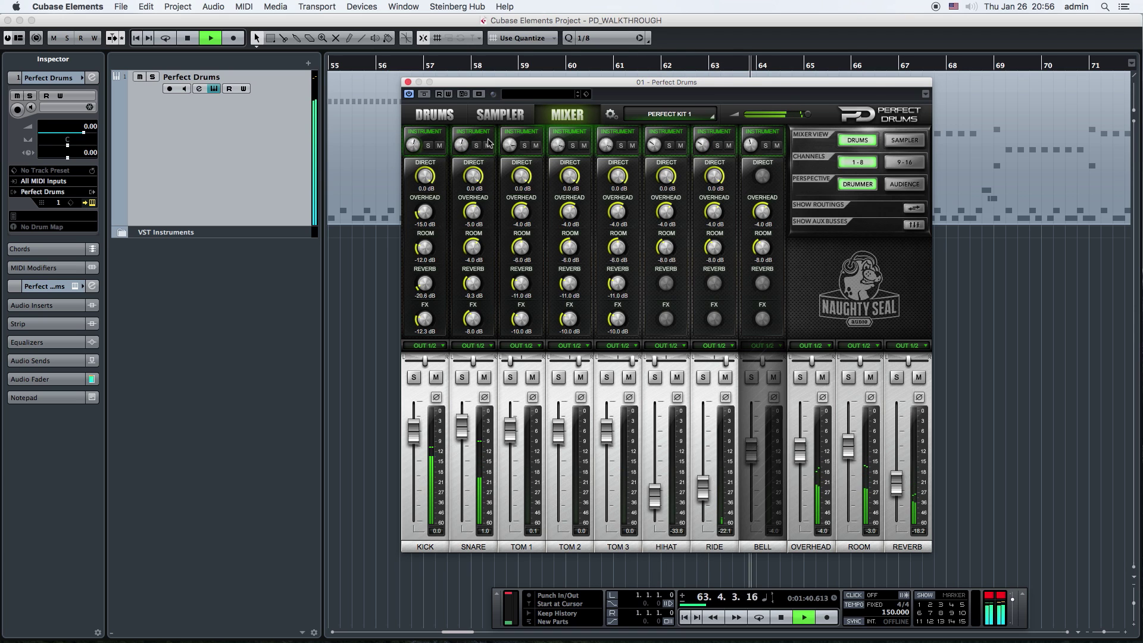
- Check the Drums mixer's 1-8 and 9-16 channel banks, stop playback, and return to the MY SNARE instrument in the sampler
{"action": "left_click", "coordinate": [905, 162]}
{"action": "left_click", "coordinate": [850, 162]}
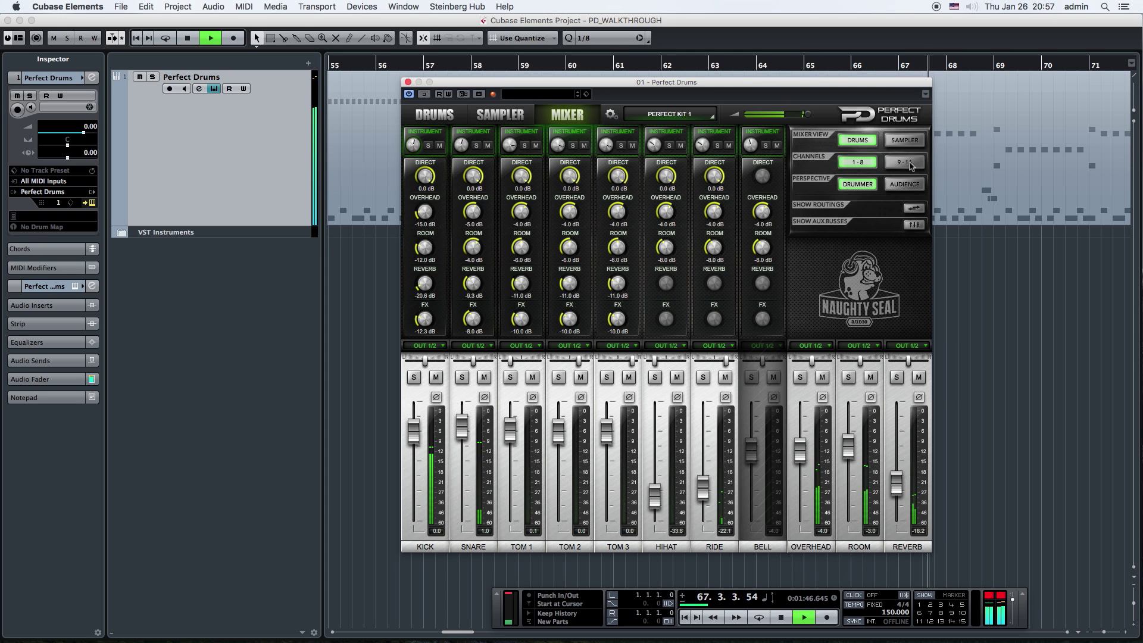
{"action": "left_click", "coordinate": [914, 162]}
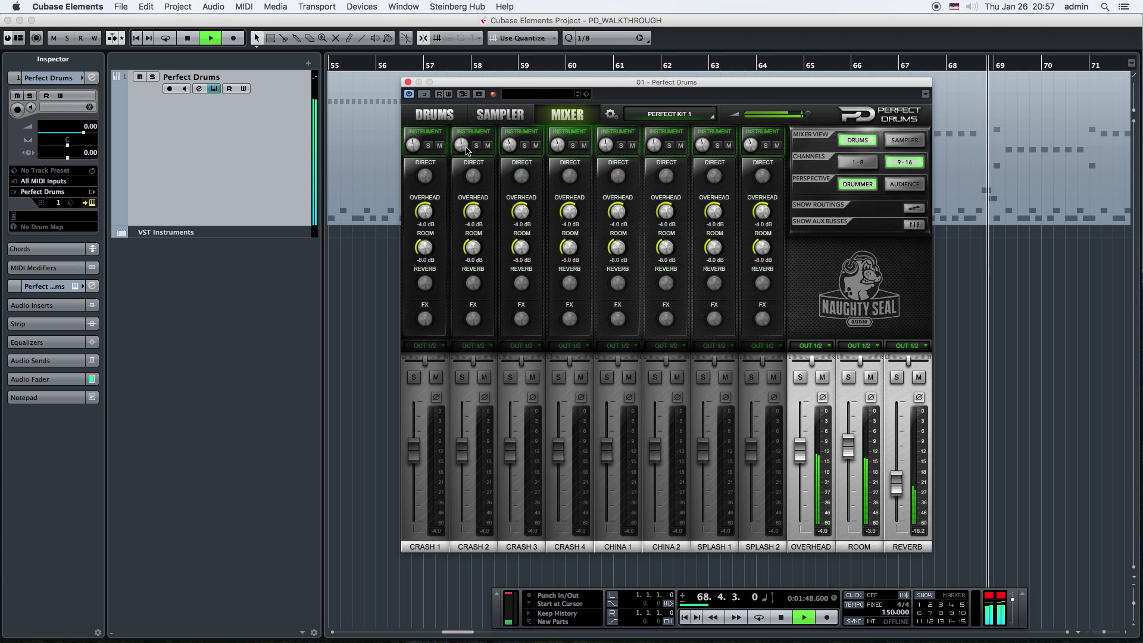
{"action": "left_click", "coordinate": [857, 162]}
{"action": "key", "text": "space"}
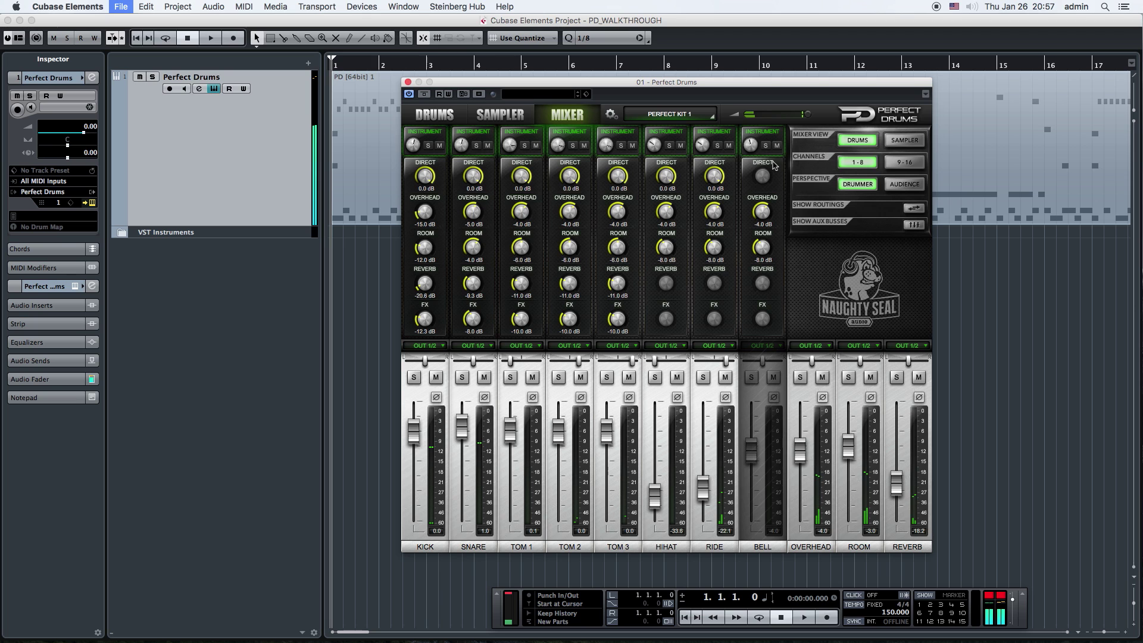
{"action": "left_click", "coordinate": [891, 142]}
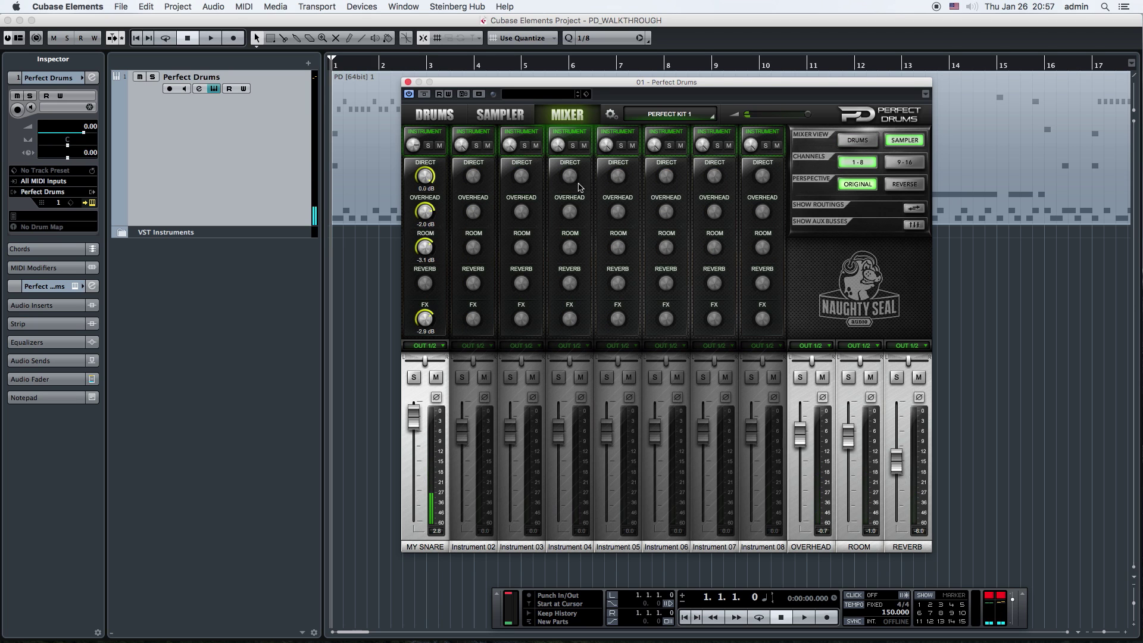
{"action": "left_click", "coordinate": [503, 116]}
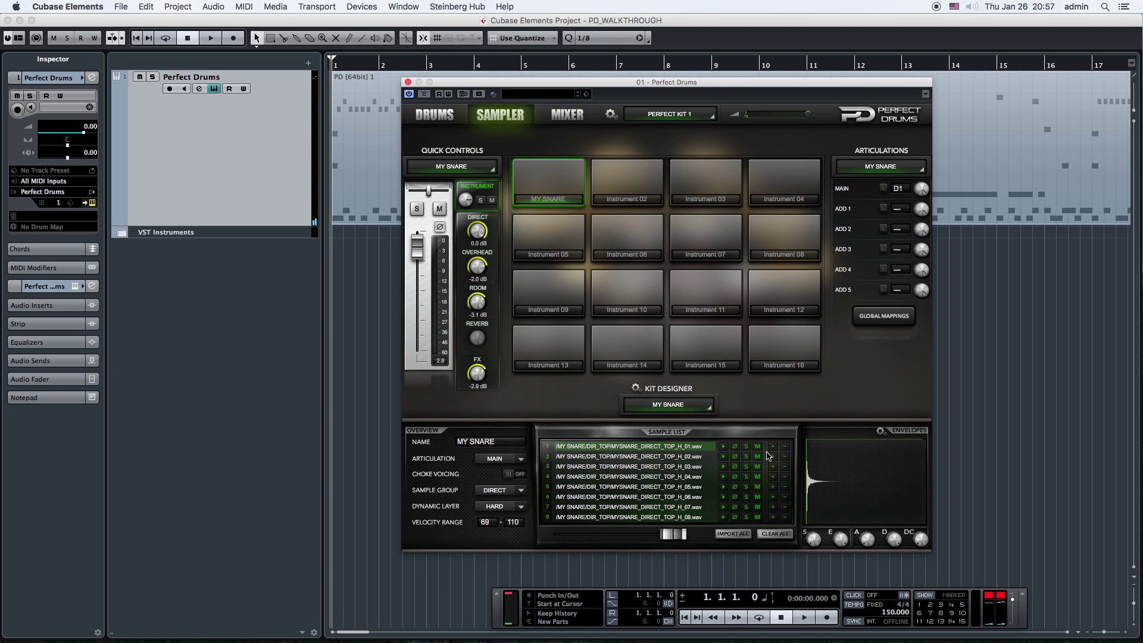
{"action": "left_click", "coordinate": [636, 389]}
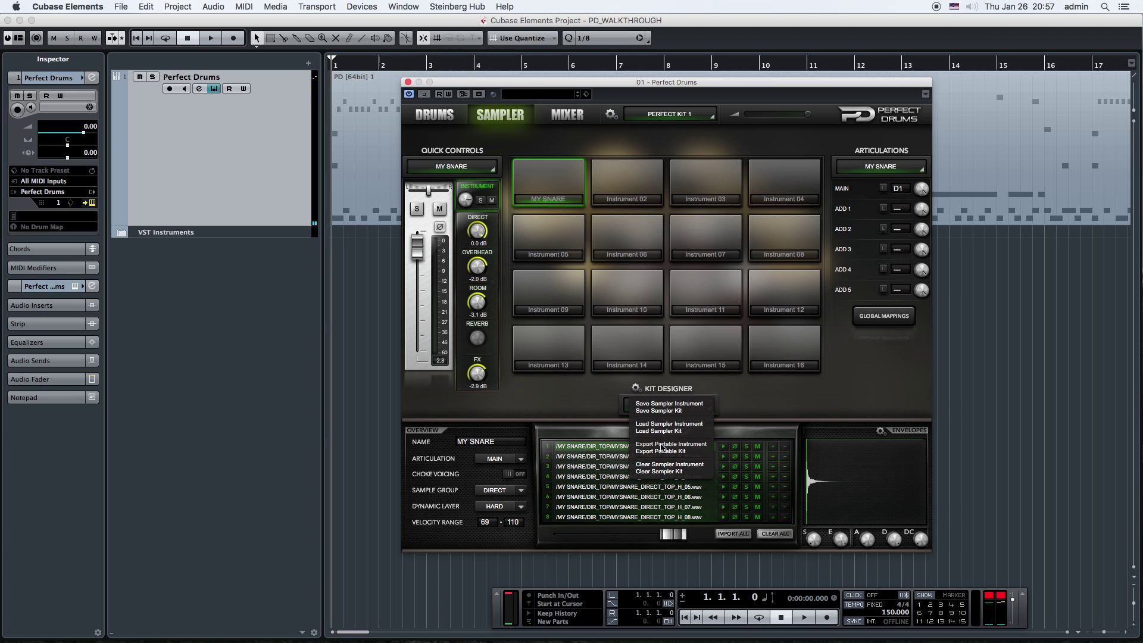
{"action": "left_click", "coordinate": [661, 404]}
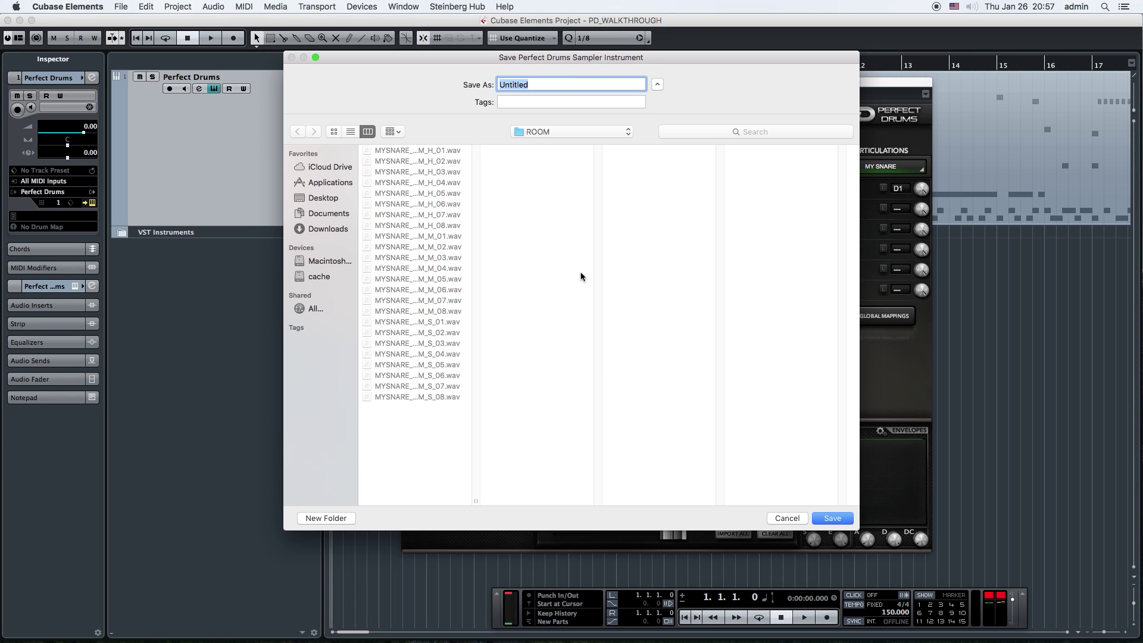
{"action": "left_click", "coordinate": [788, 519]}
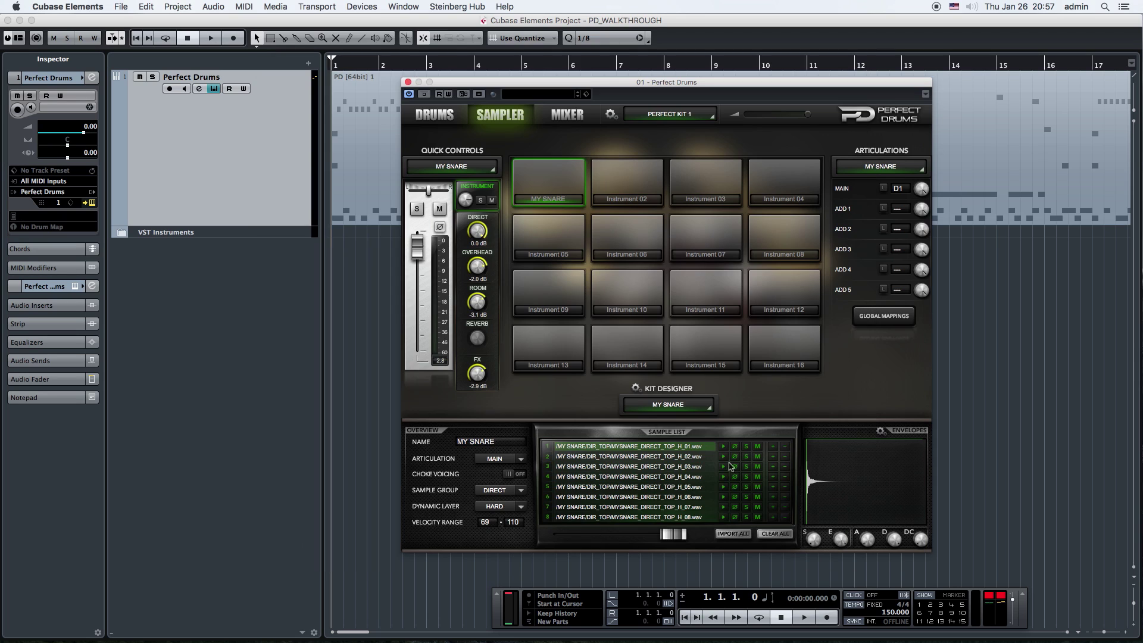
- Export the sampler instrument as a portable instrument named MY SNARE into the MY SNARE folder
{"action": "left_click", "coordinate": [637, 389]}
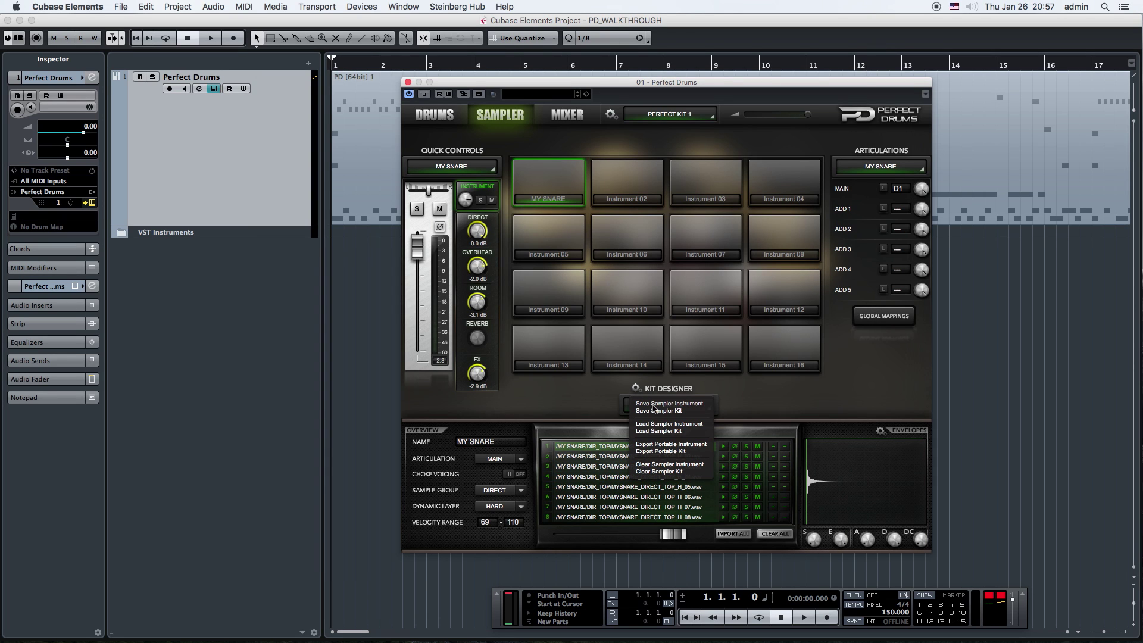
{"action": "left_click", "coordinate": [666, 446]}
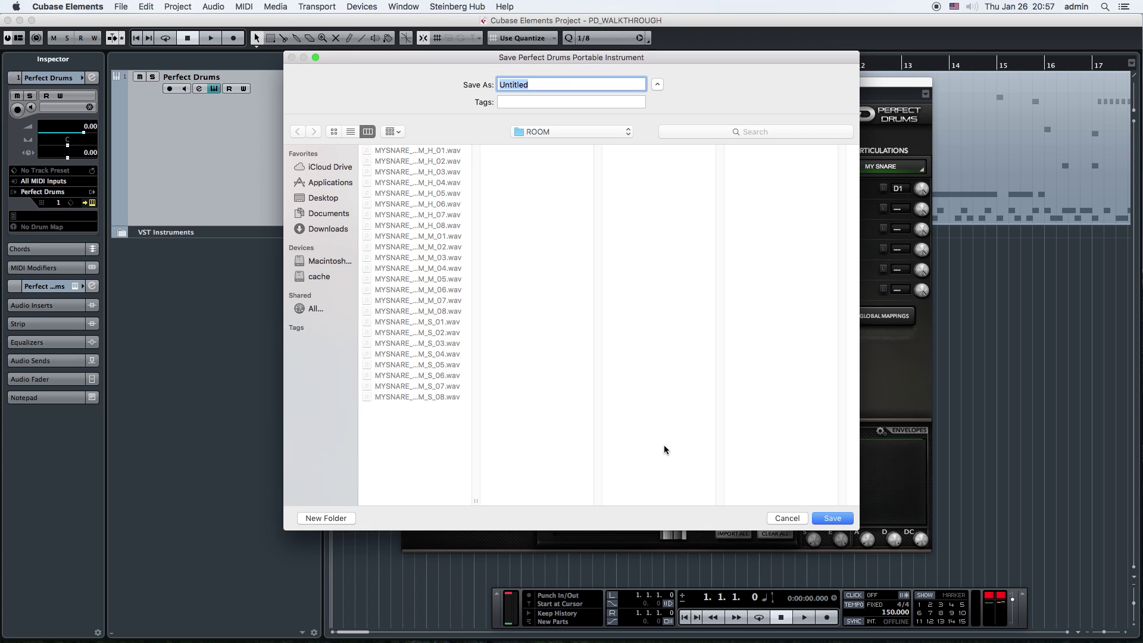
{"action": "left_click", "coordinate": [565, 132]}
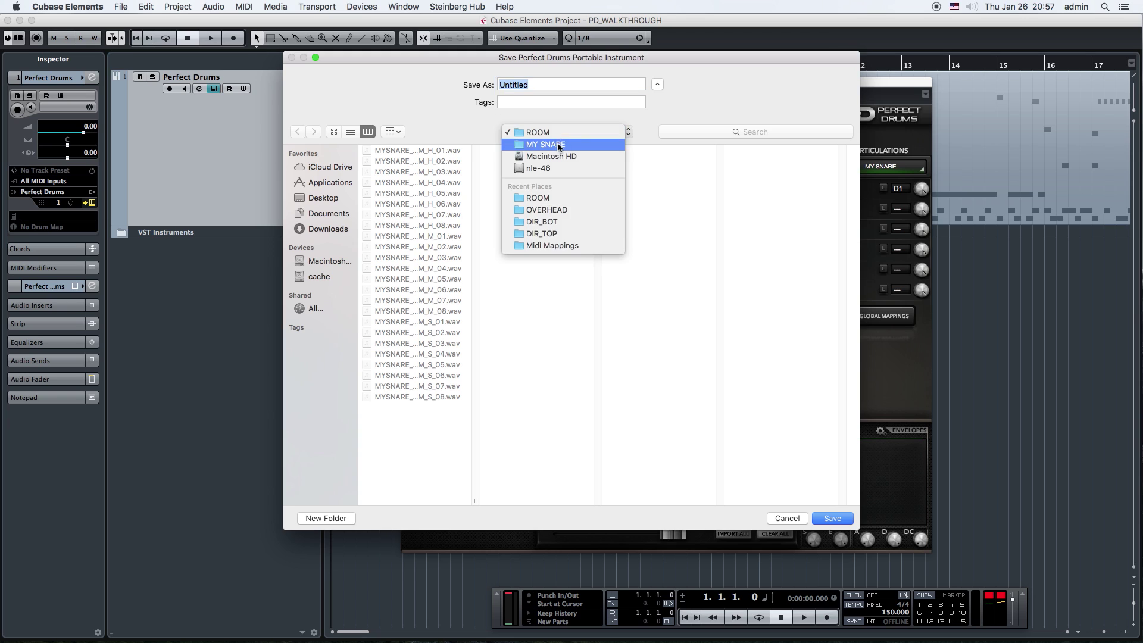
{"action": "left_click", "coordinate": [557, 141]}
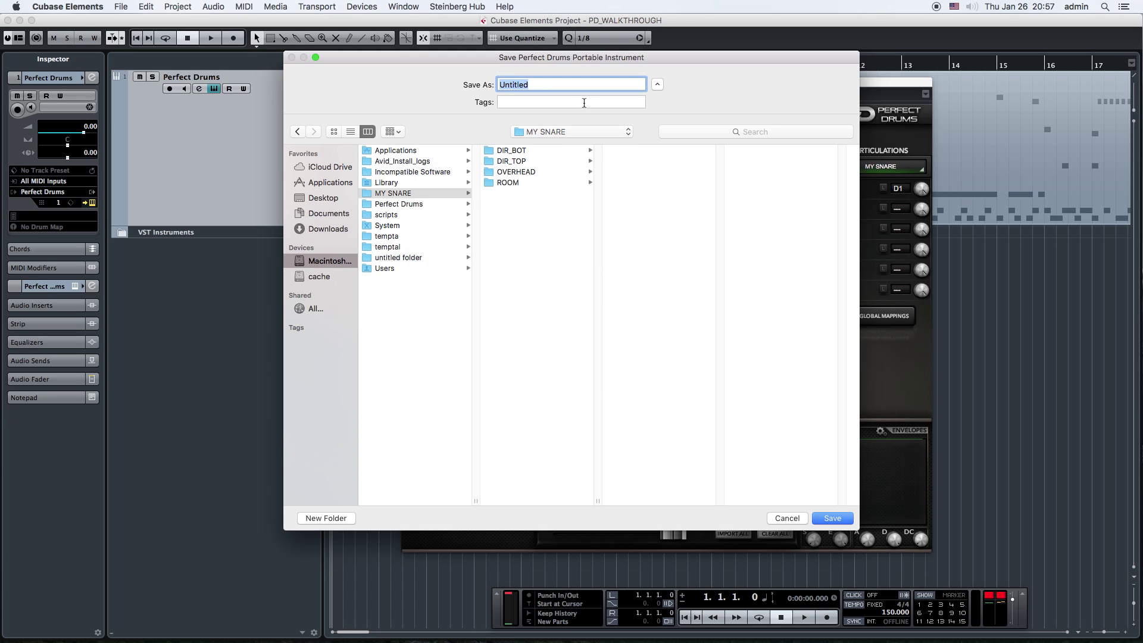
{"action": "type", "text": "M"}
{"action": "left_click", "coordinate": [831, 518]}
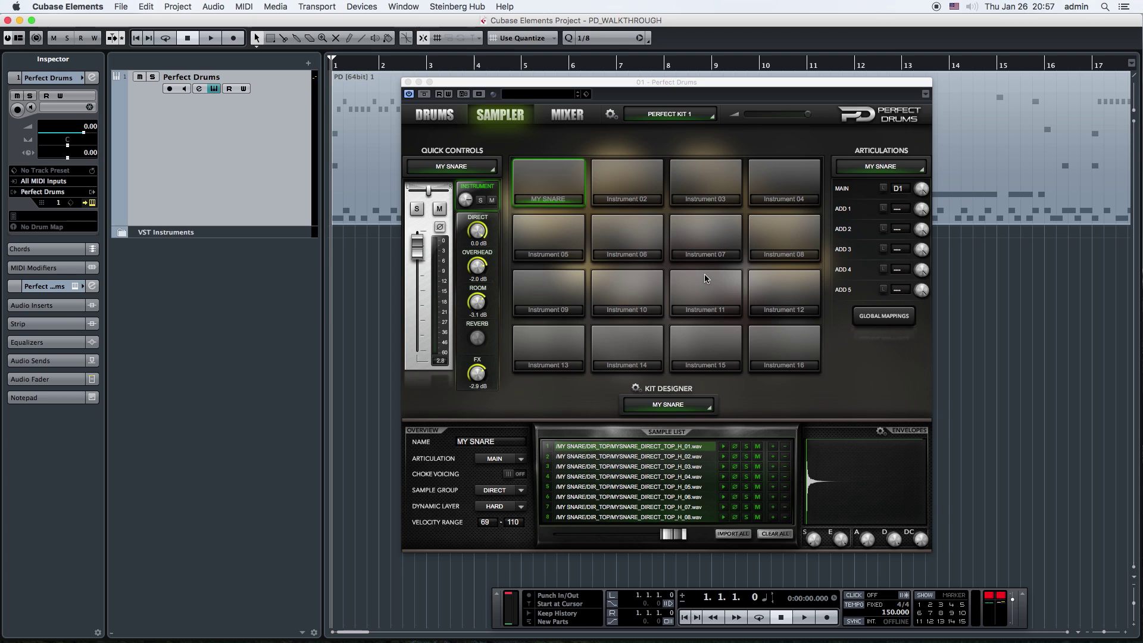
{"action": "left_click", "coordinate": [637, 390]}
{"action": "left_click", "coordinate": [637, 390]}
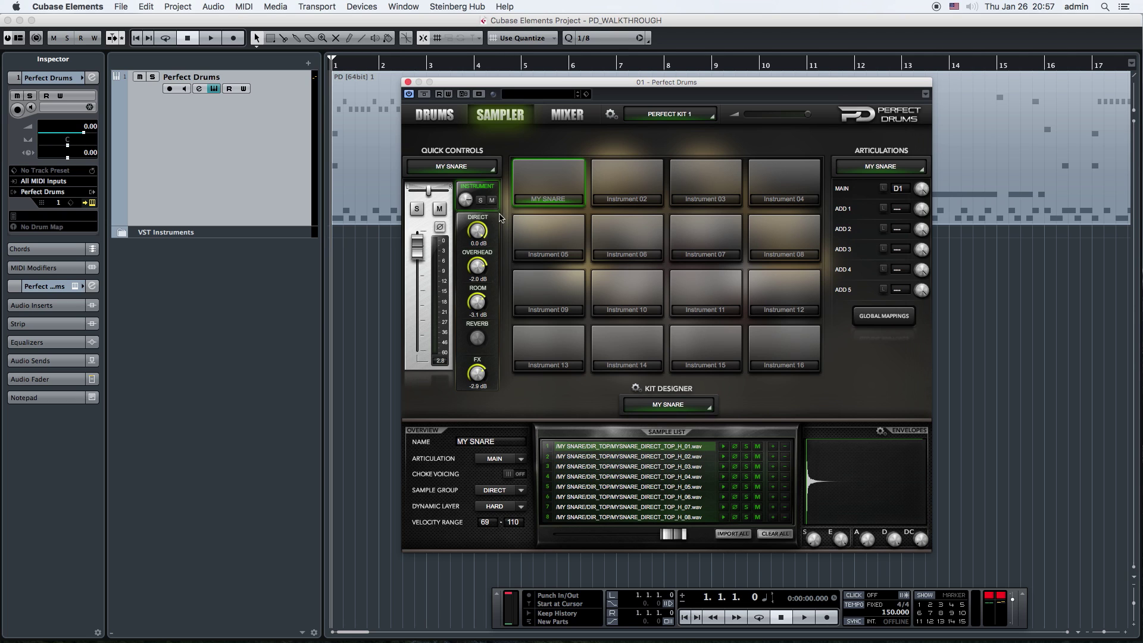
- Close the Perfect Drums window and add one instrument track using Perfect Drums Player from NaughtySealAudio
{"action": "left_click", "coordinate": [408, 83]}
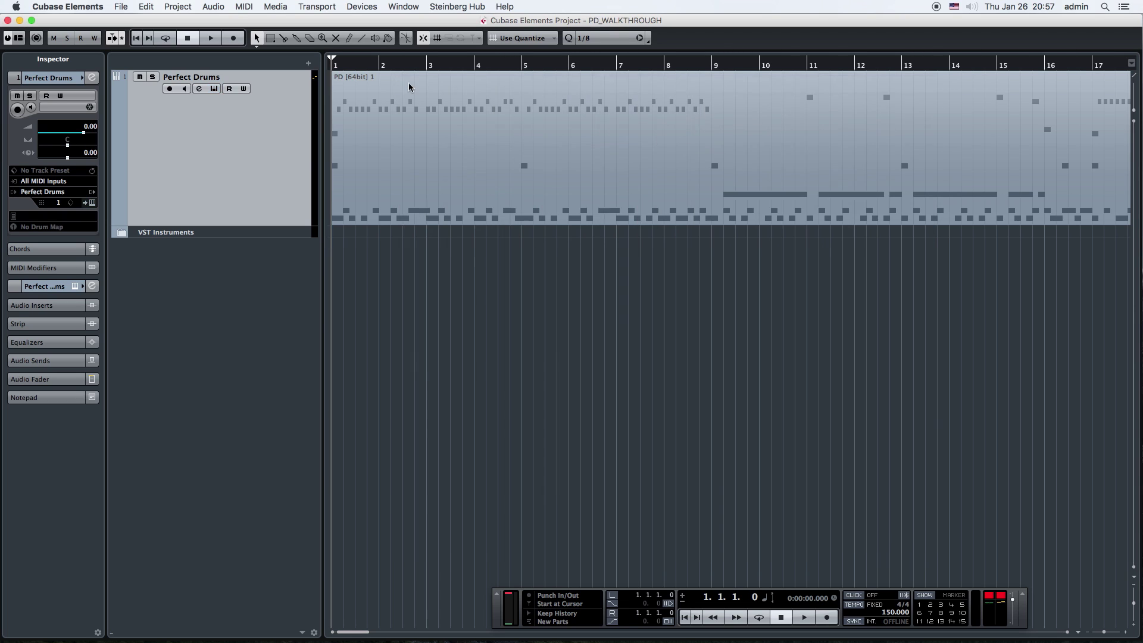
{"action": "left_click_drag", "start_coordinate": [131, 212], "coordinate": [208, 155]}
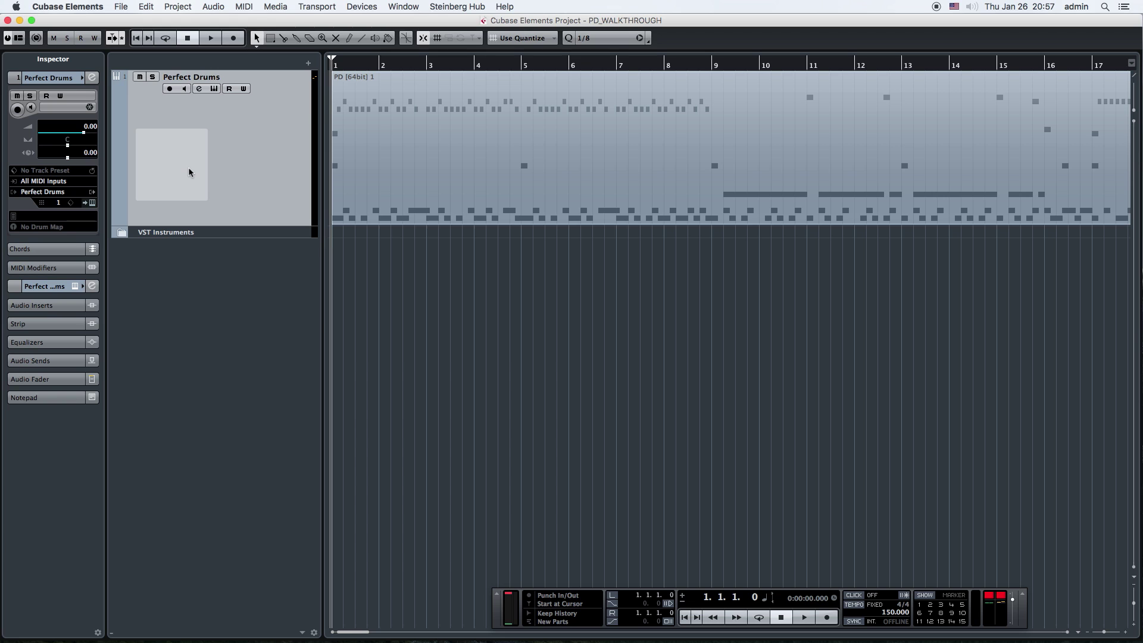
{"action": "left_click", "coordinate": [307, 63]}
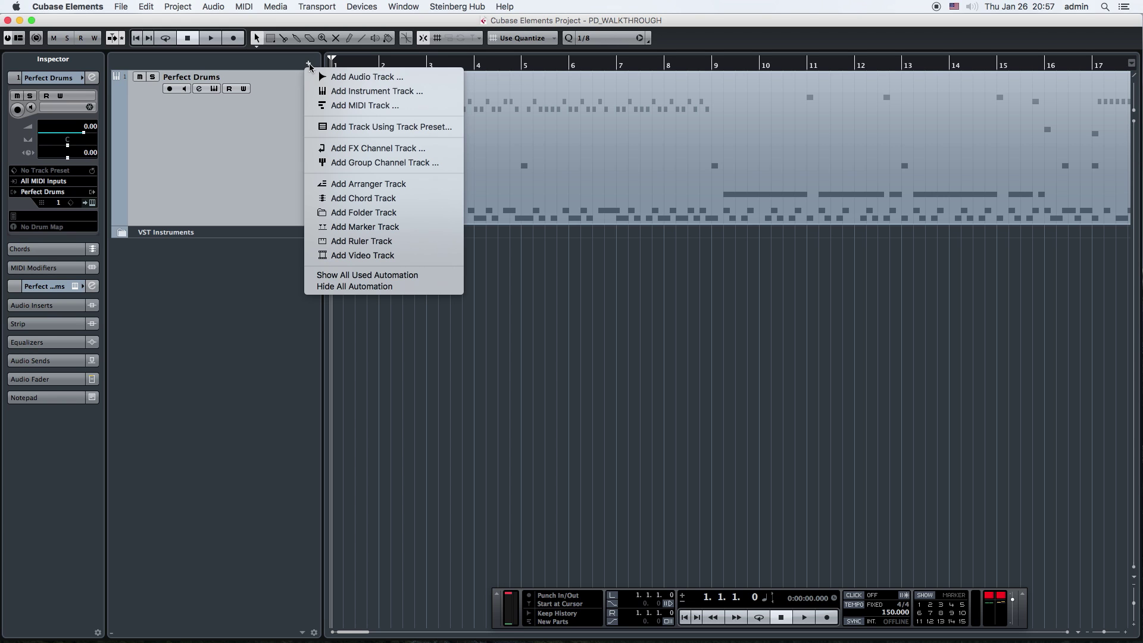
{"action": "left_click", "coordinate": [377, 91]}
{"action": "left_click", "coordinate": [608, 205]}
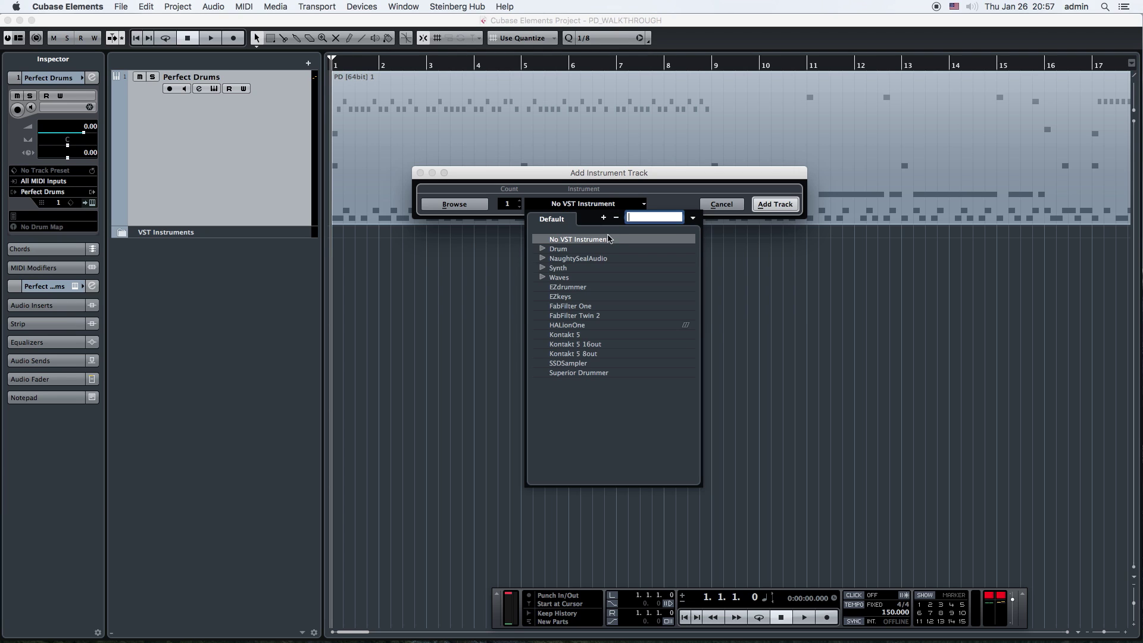
{"action": "left_click", "coordinate": [542, 259]}
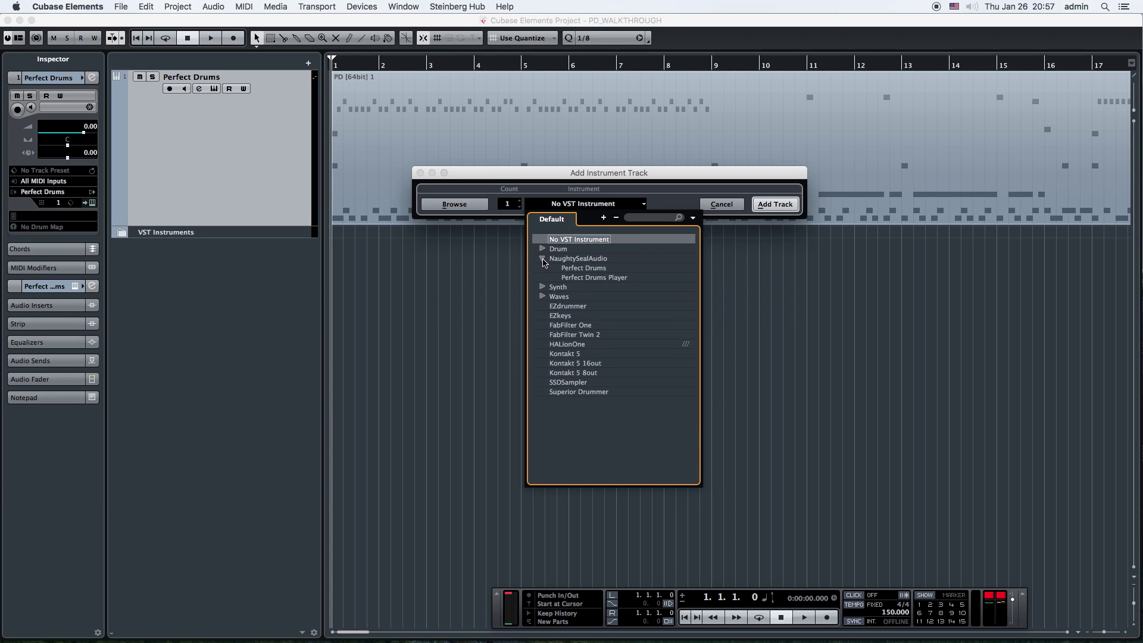
{"action": "left_click", "coordinate": [606, 278]}
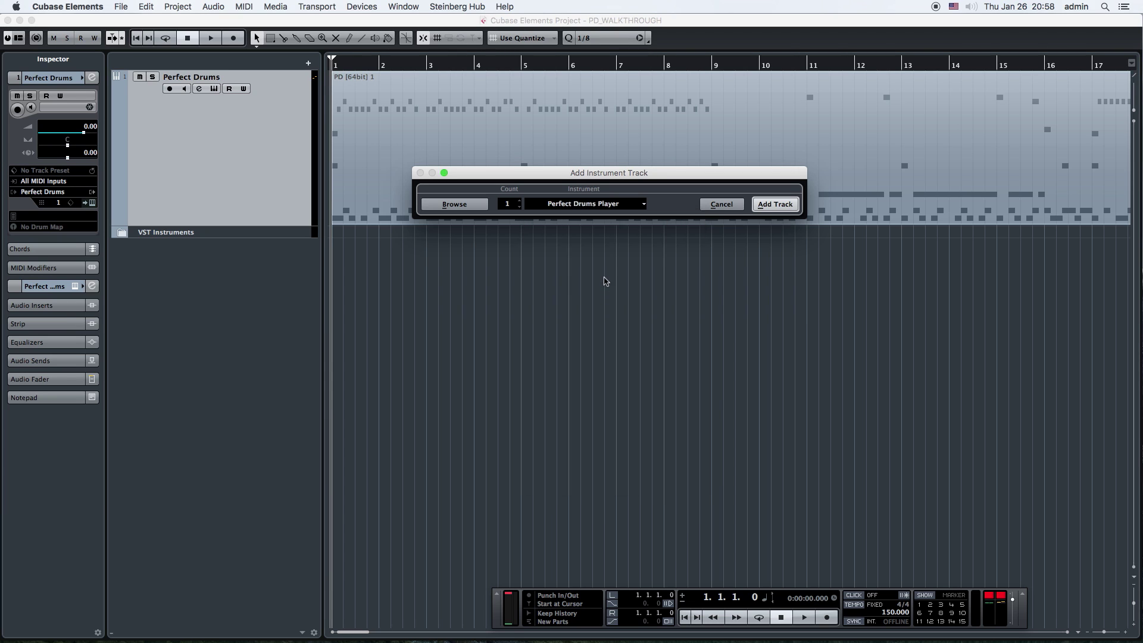
{"action": "left_click", "coordinate": [774, 205]}
{"action": "left_click", "coordinate": [773, 205]}
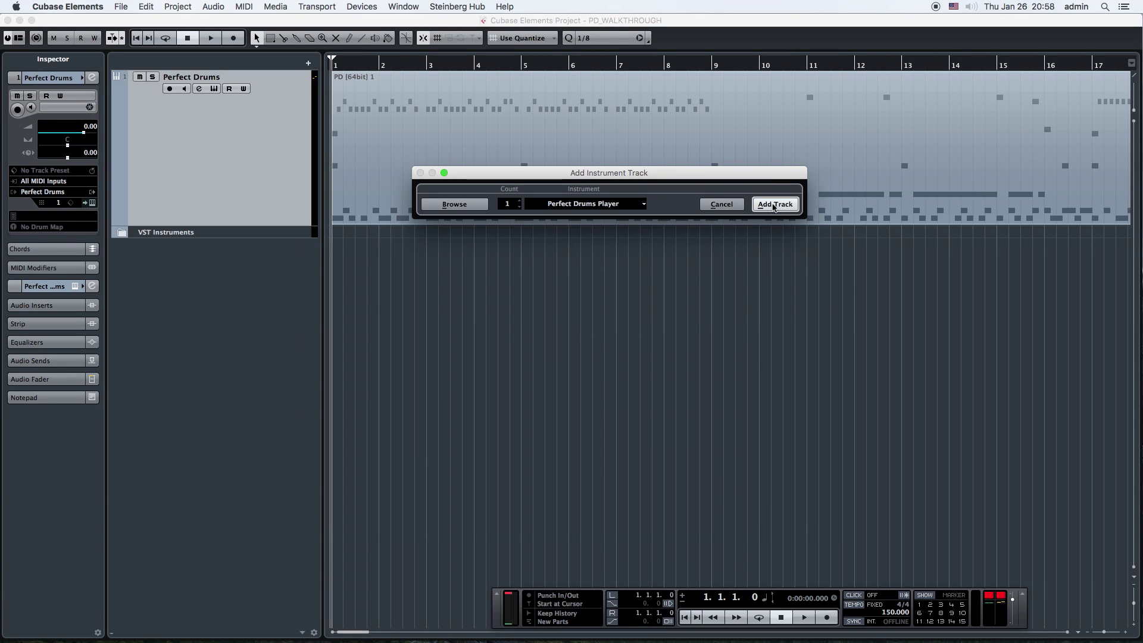
{"action": "left_click_drag", "start_coordinate": [510, 65], "coordinate": [588, 94]}
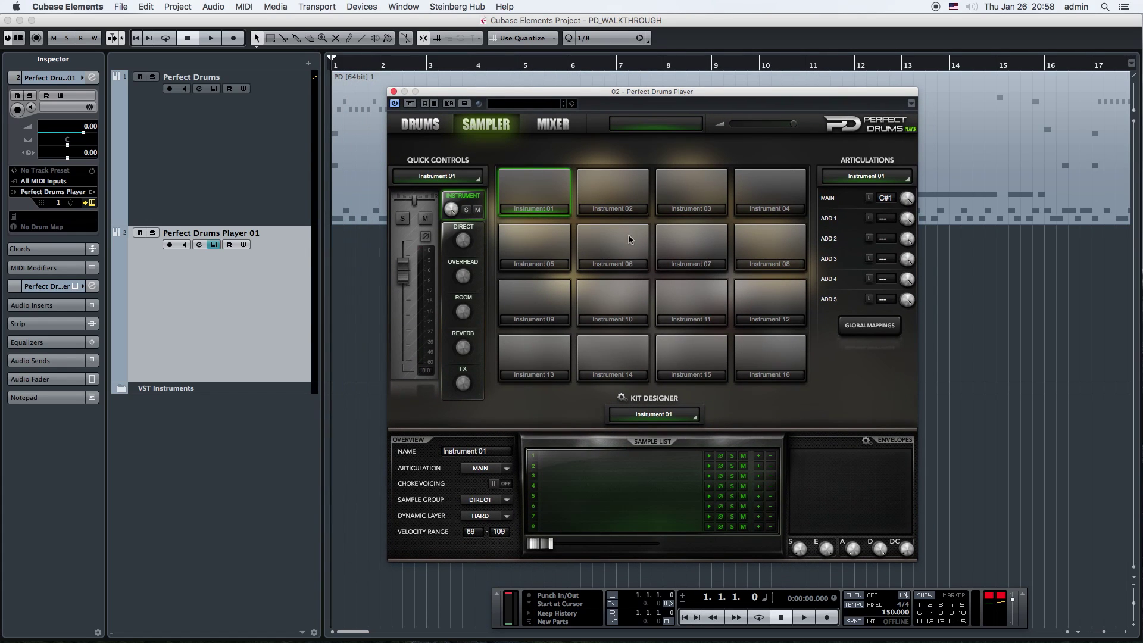
- Review the Player's Drums, Sampler and Mixer pages, including the mixer's routings, aux busses and both channel banks
{"action": "left_click", "coordinate": [426, 128]}
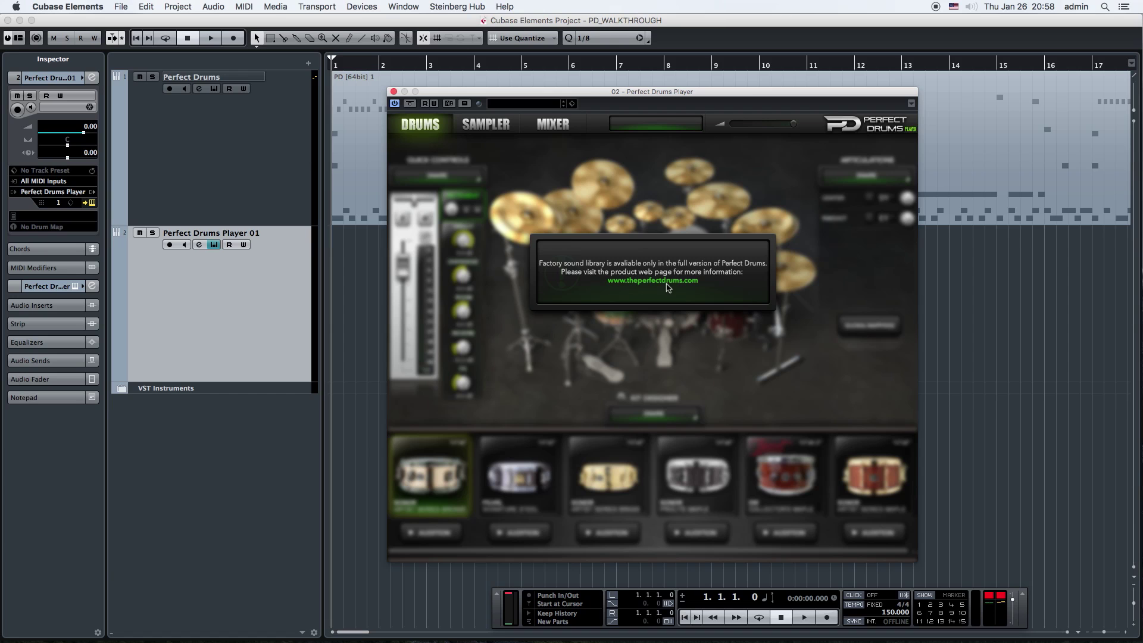
{"action": "left_click", "coordinate": [495, 129]}
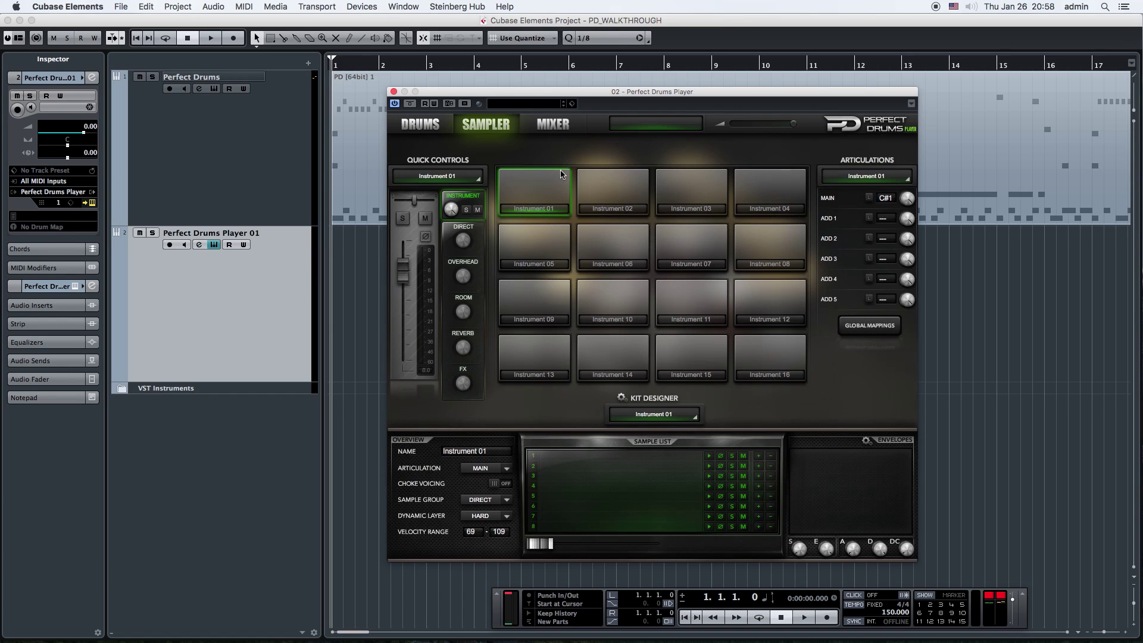
{"action": "left_click", "coordinate": [553, 125]}
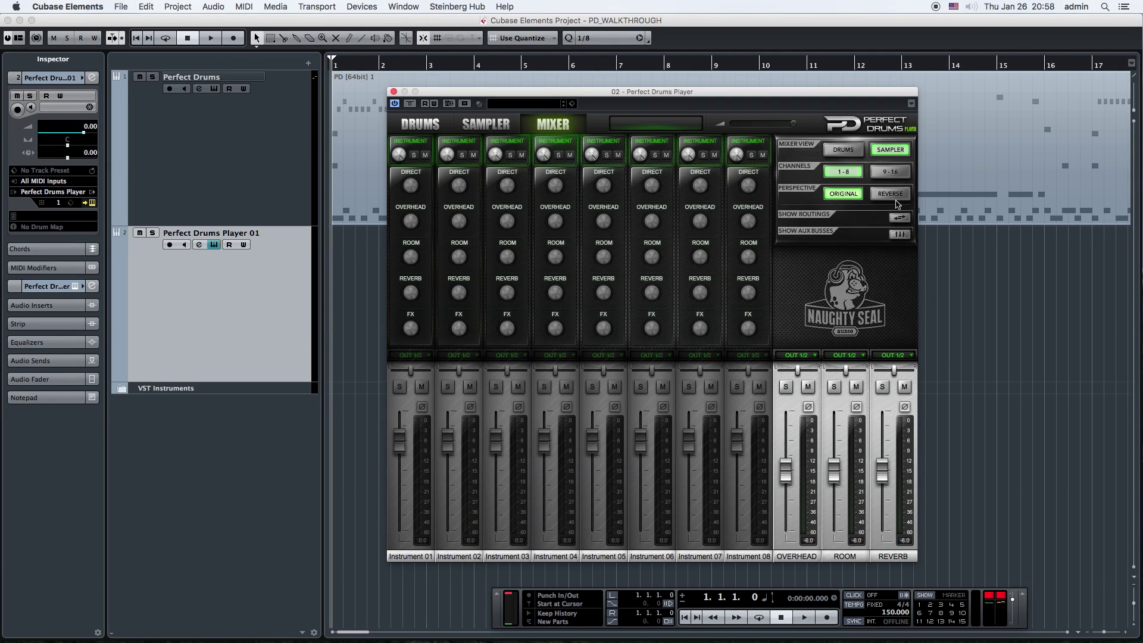
{"action": "left_click", "coordinate": [899, 218]}
{"action": "left_click", "coordinate": [899, 218]}
{"action": "left_click", "coordinate": [899, 235]}
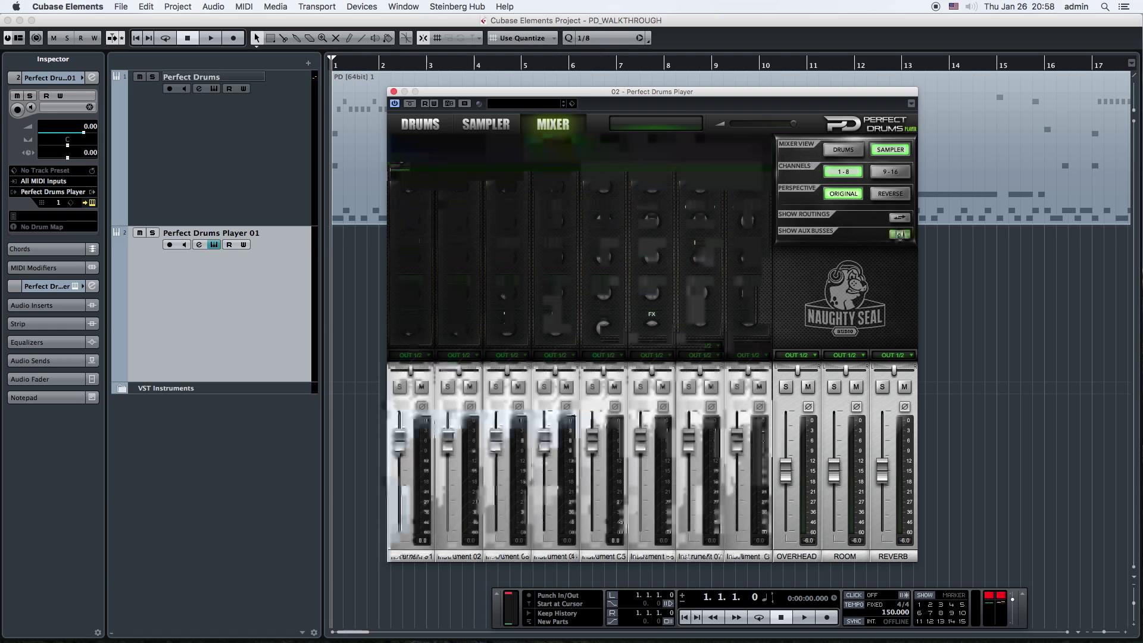
{"action": "left_click", "coordinate": [899, 235]}
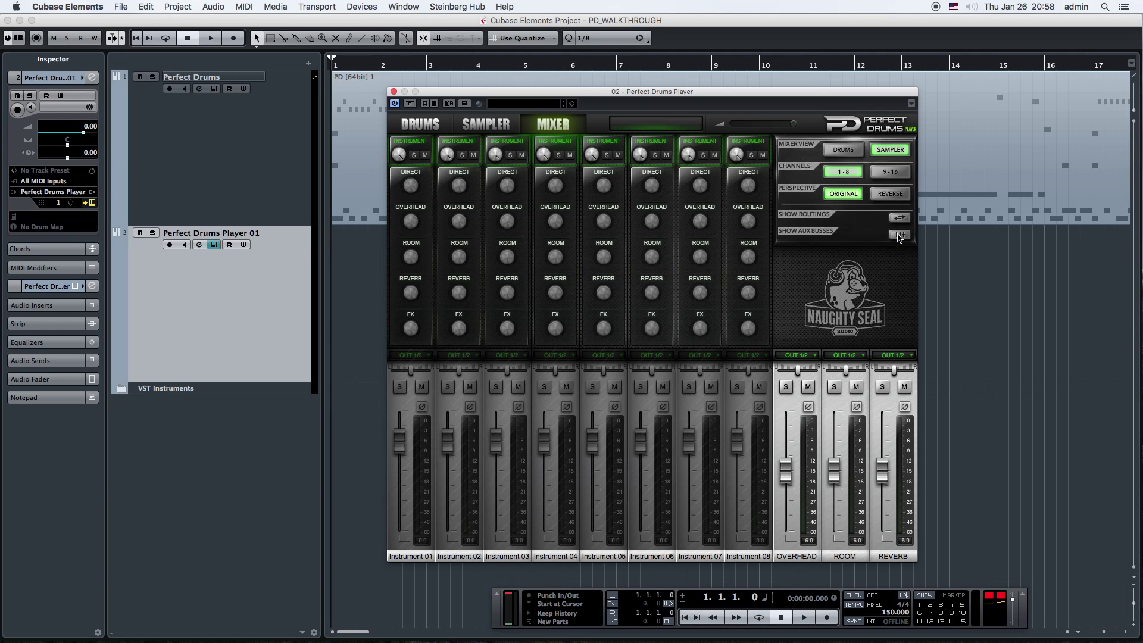
{"action": "left_click", "coordinate": [888, 173]}
{"action": "left_click", "coordinate": [852, 174]}
- Load the portable instrument MY SNARE.pdpi into the Player sampler's Instrument 01 slot
{"action": "left_click", "coordinate": [494, 127]}
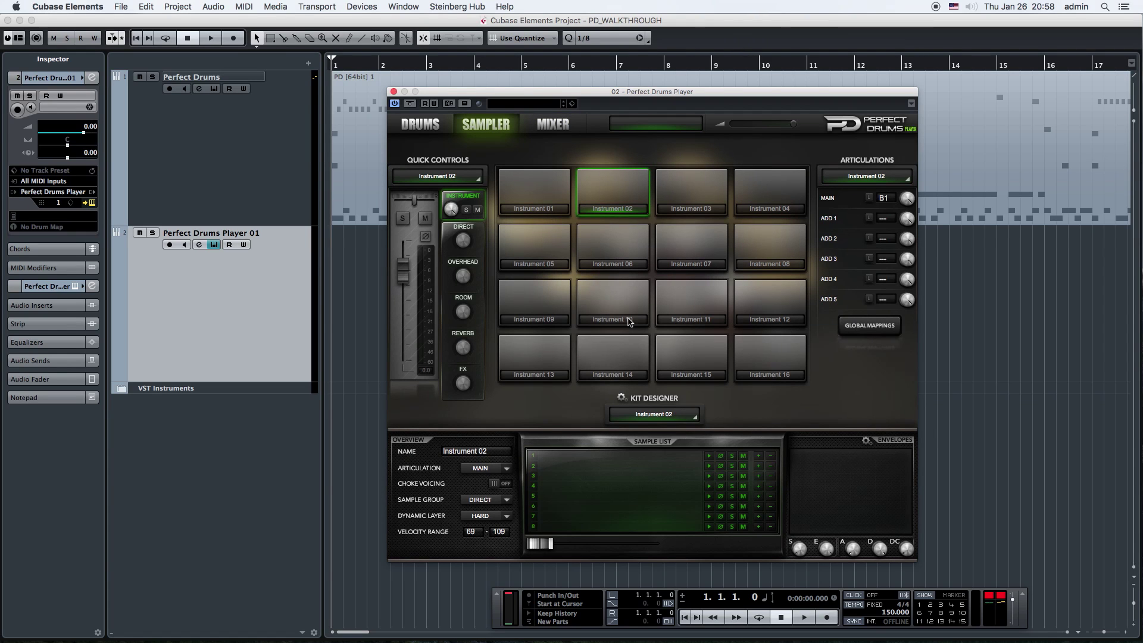
{"action": "left_click", "coordinate": [542, 192]}
{"action": "left_click", "coordinate": [622, 398]}
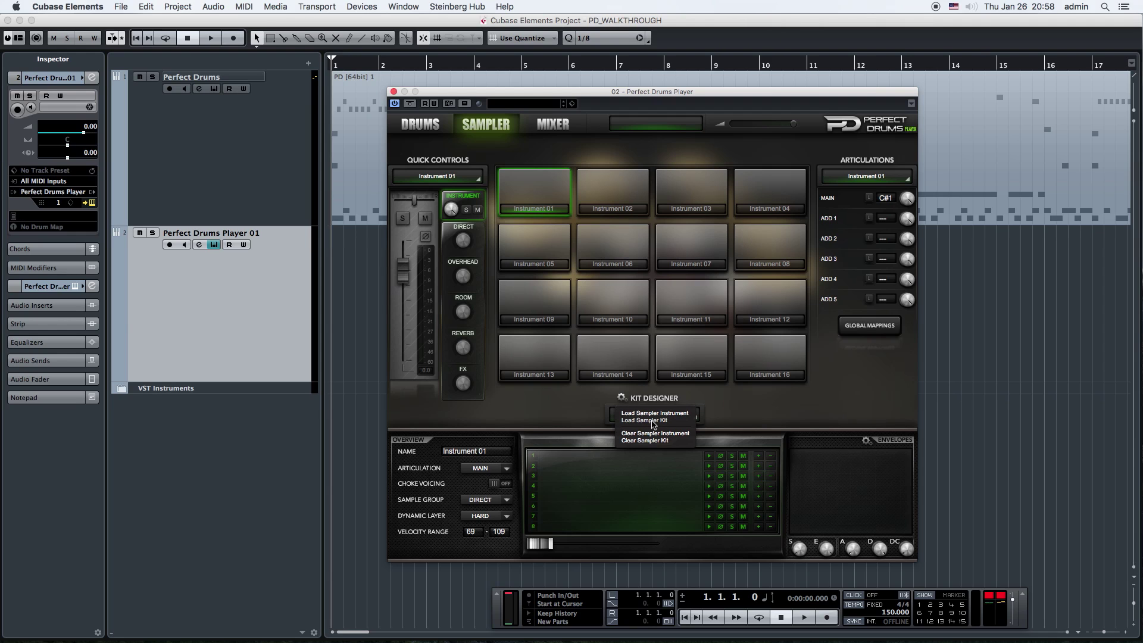
{"action": "left_click", "coordinate": [654, 413]}
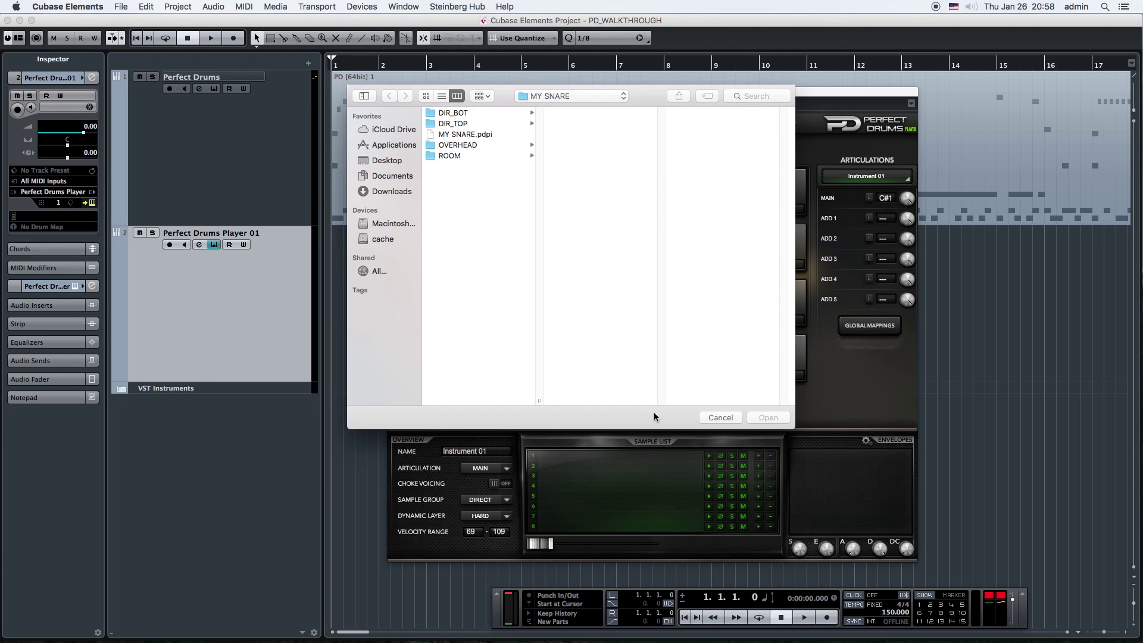
{"action": "left_click", "coordinate": [459, 137]}
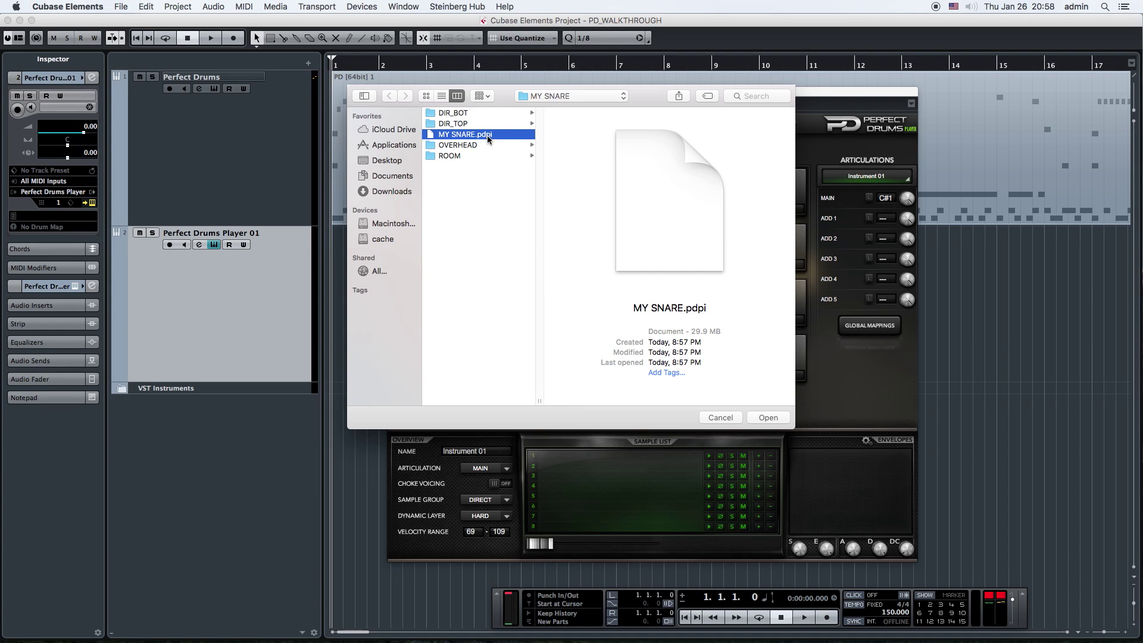
{"action": "double_click", "coordinate": [488, 135]}
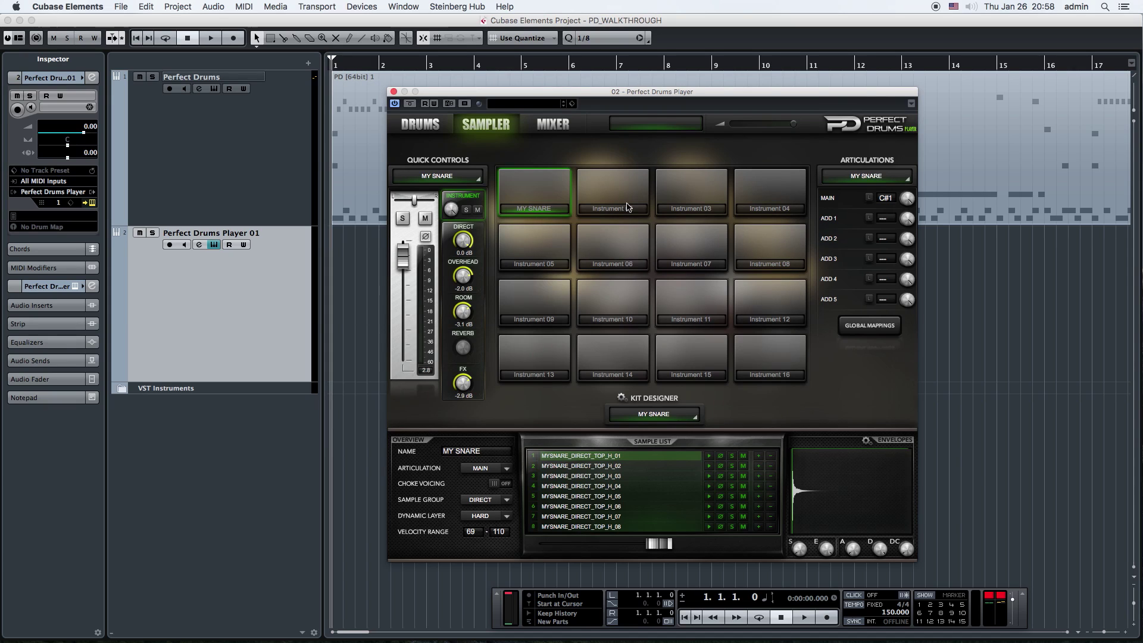
- Audition the loaded MY SNARE pad and inspect MYSNARE_DIRECT_TOP_H_03 and H_05 in its sample list
{"action": "left_click", "coordinate": [555, 192]}
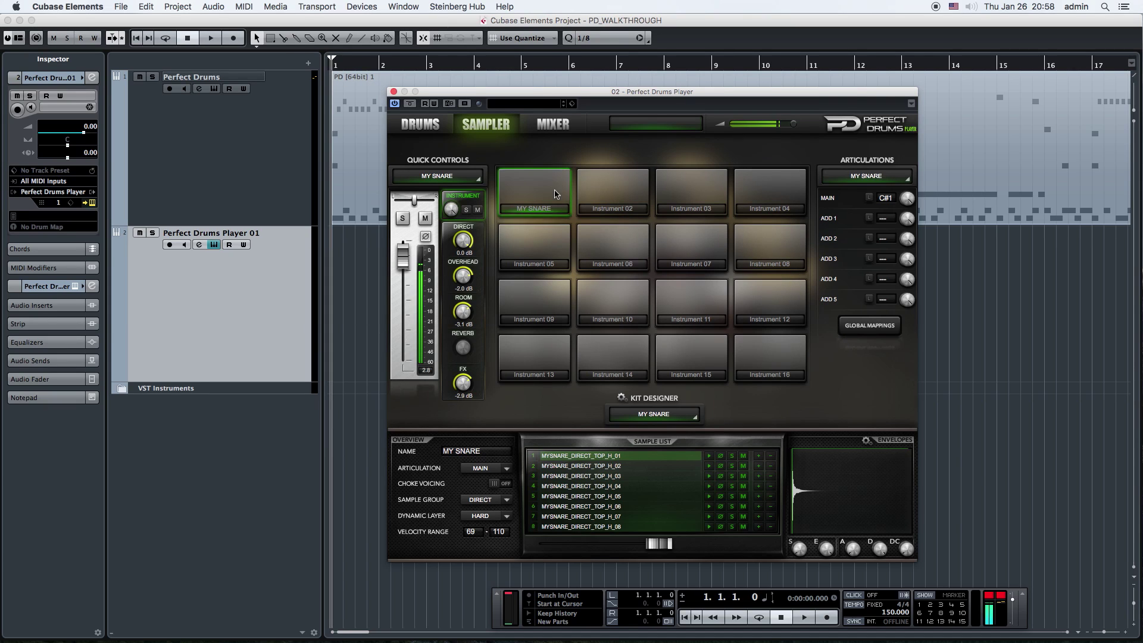
{"action": "left_click", "coordinate": [555, 192]}
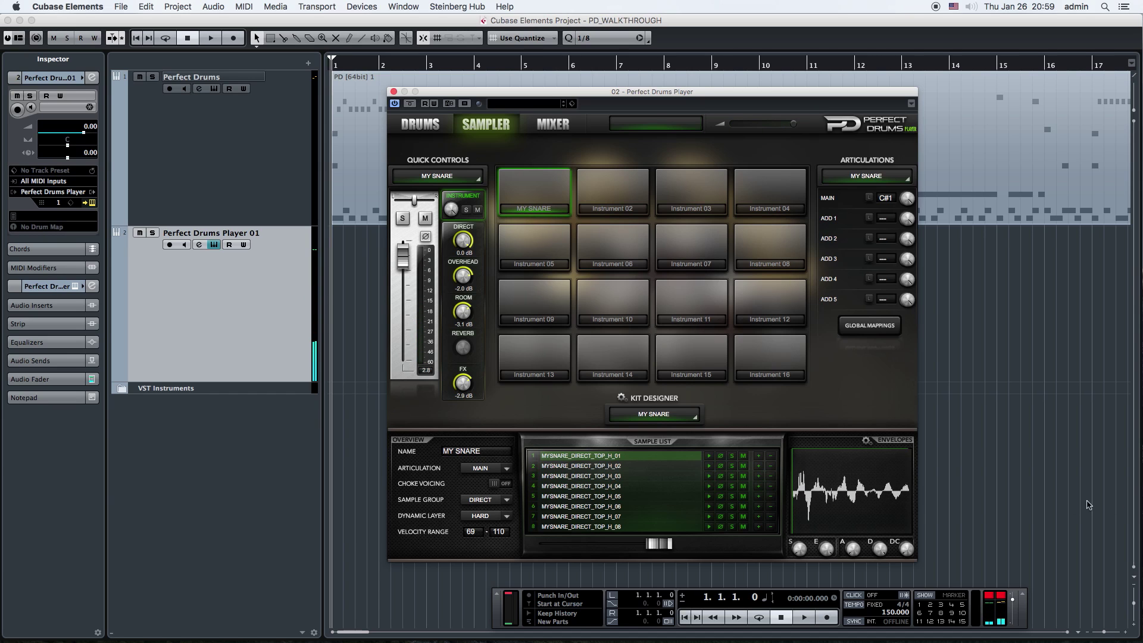
{"action": "left_click", "coordinate": [603, 476]}
{"action": "left_click", "coordinate": [604, 496]}
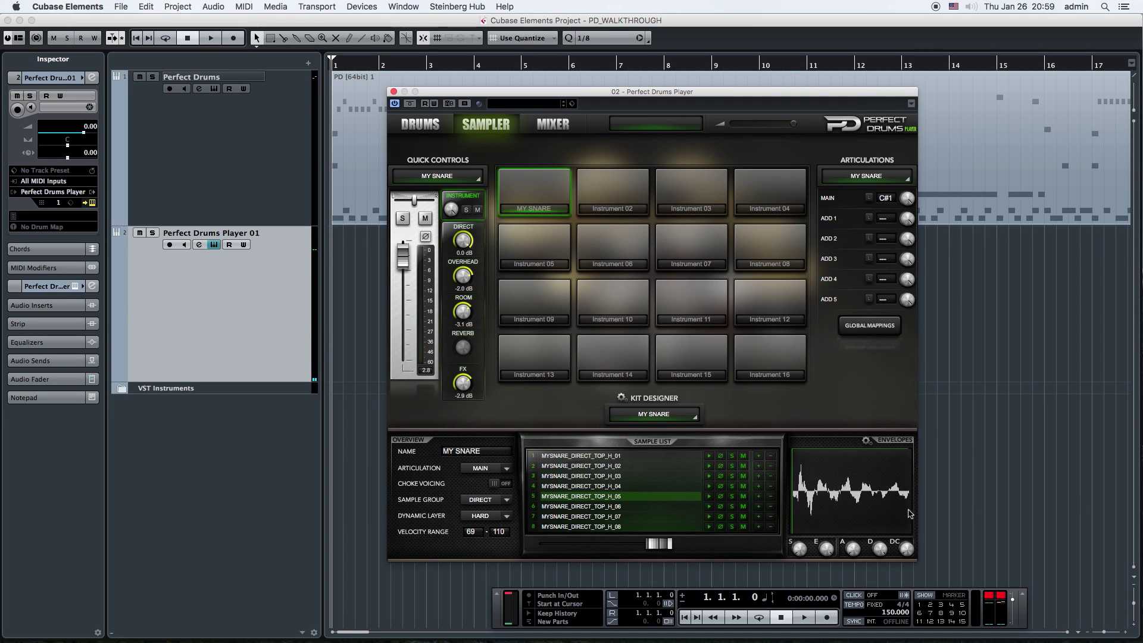
- Inspect the waveform of MYSNARE_DIRECT_TOP_H_05, view MY SNARE's ADD 4 articulation and return to MAIN
{"action": "mouse_move", "coordinate": [793, 526]}
{"action": "left_mouse_down"}
{"action": "mouse_move", "coordinate": [808, 526]}
{"action": "mouse_move", "coordinate": [813, 596]}
{"action": "left_mouse_up"}
{"action": "mouse_move", "coordinate": [663, 548]}
{"action": "left_mouse_down"}
{"action": "mouse_move", "coordinate": [620, 549]}
{"action": "mouse_move", "coordinate": [658, 549]}
{"action": "left_mouse_up"}
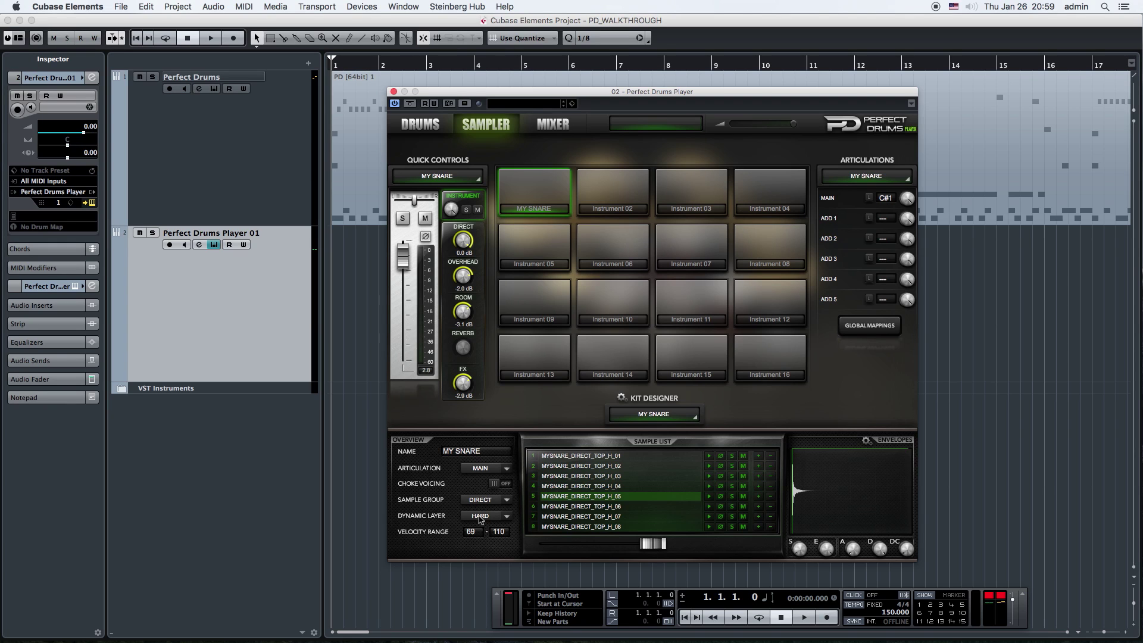
{"action": "left_click", "coordinate": [508, 470]}
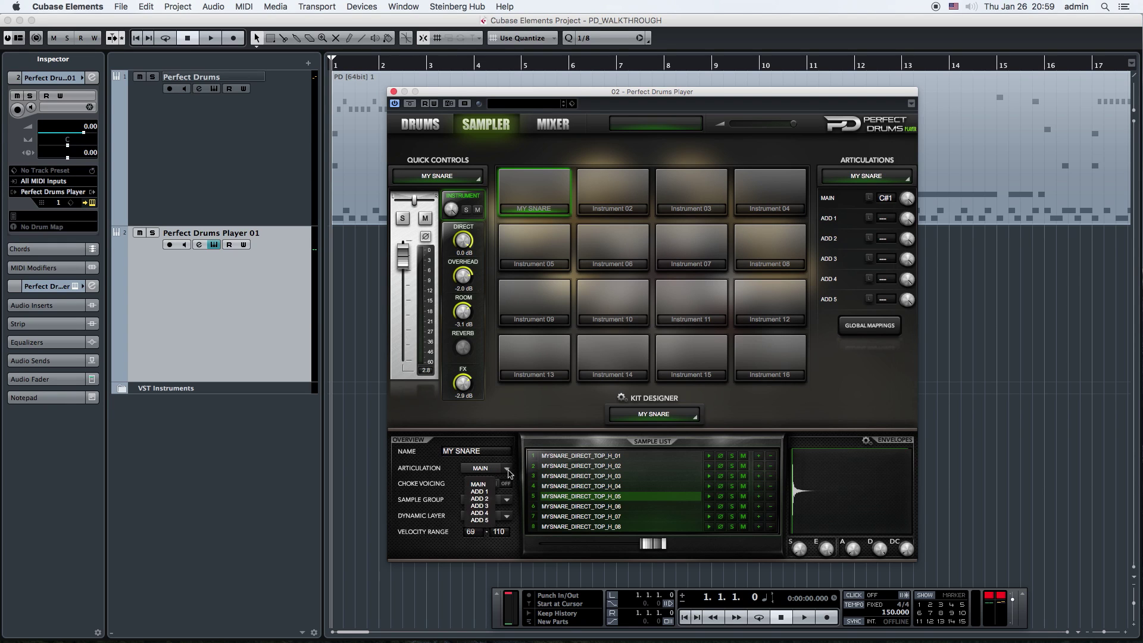
{"action": "left_click", "coordinate": [480, 512]}
{"action": "left_click", "coordinate": [507, 470]}
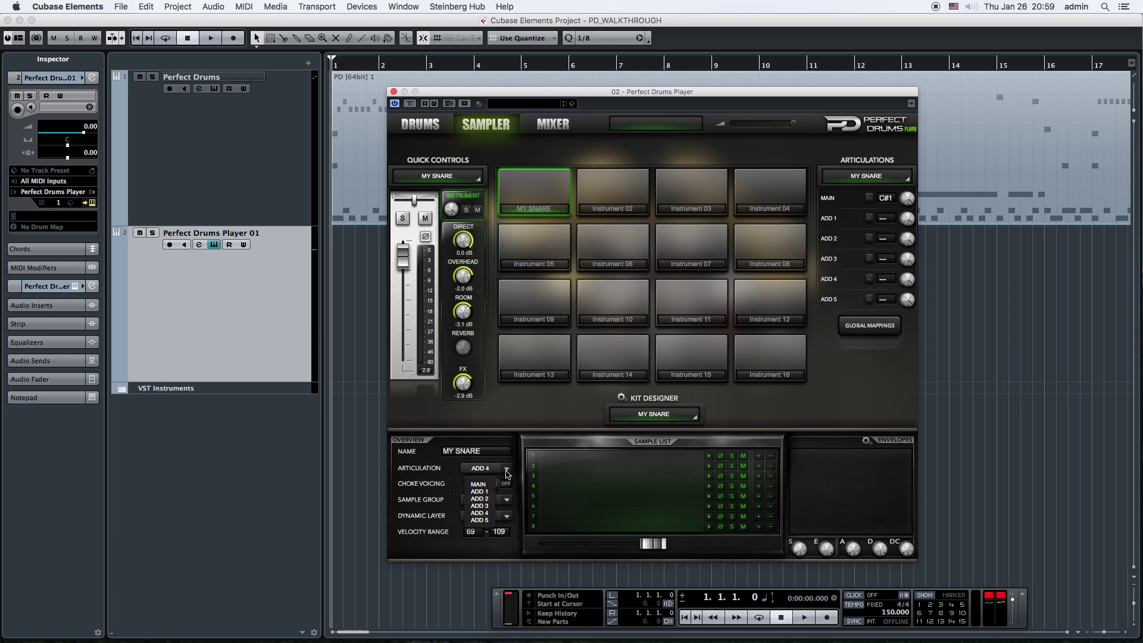
{"action": "left_click", "coordinate": [478, 484]}
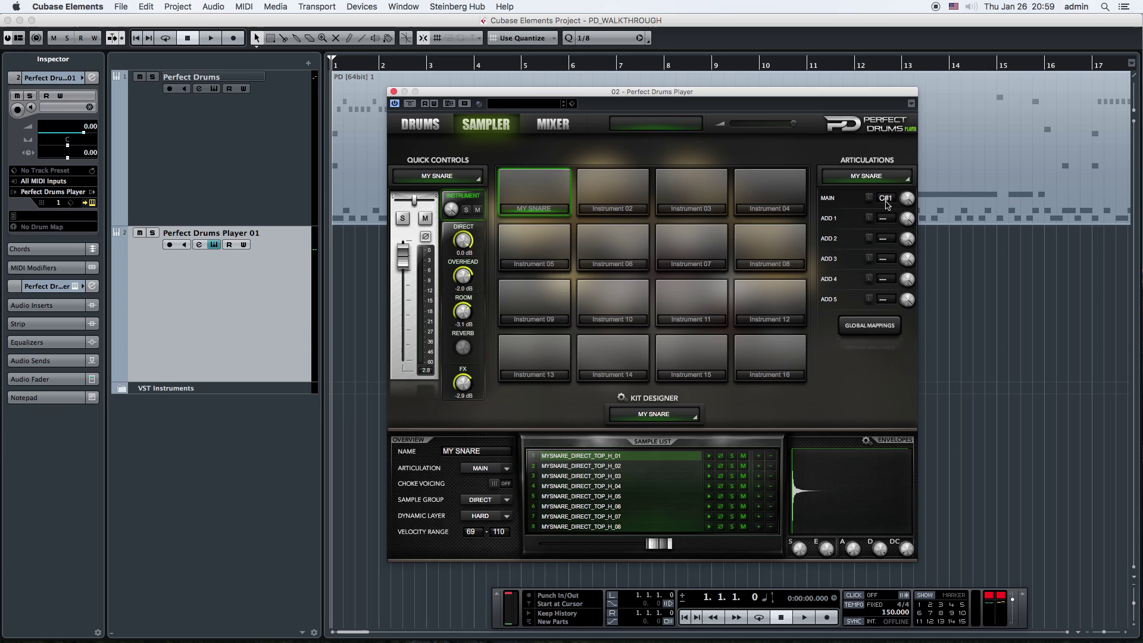
- Review the sampler's global mappings and map options, and audition the MY SNARE pad
{"action": "left_click", "coordinate": [861, 329]}
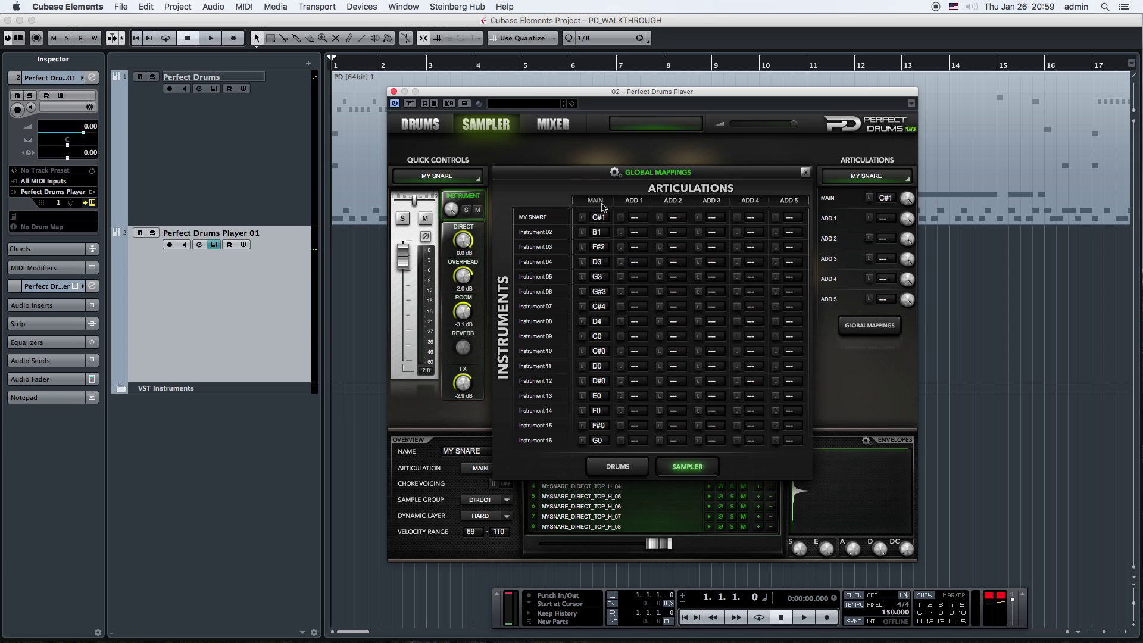
{"action": "left_click", "coordinate": [616, 173]}
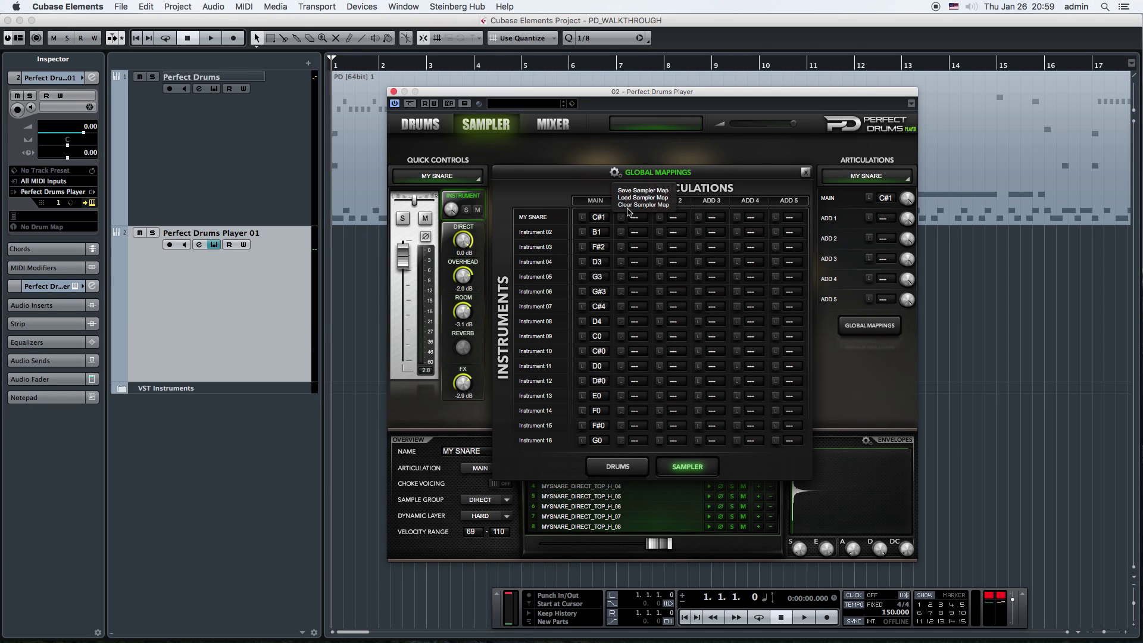
{"action": "left_click", "coordinate": [588, 174]}
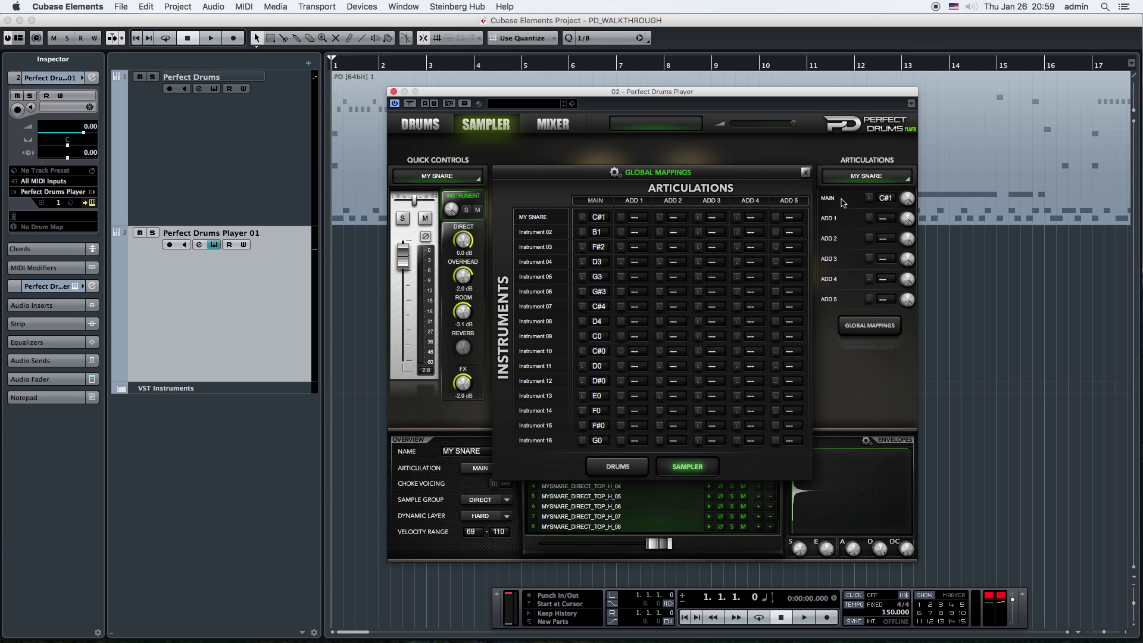
{"action": "left_click", "coordinate": [805, 172]}
{"action": "left_click", "coordinate": [530, 196]}
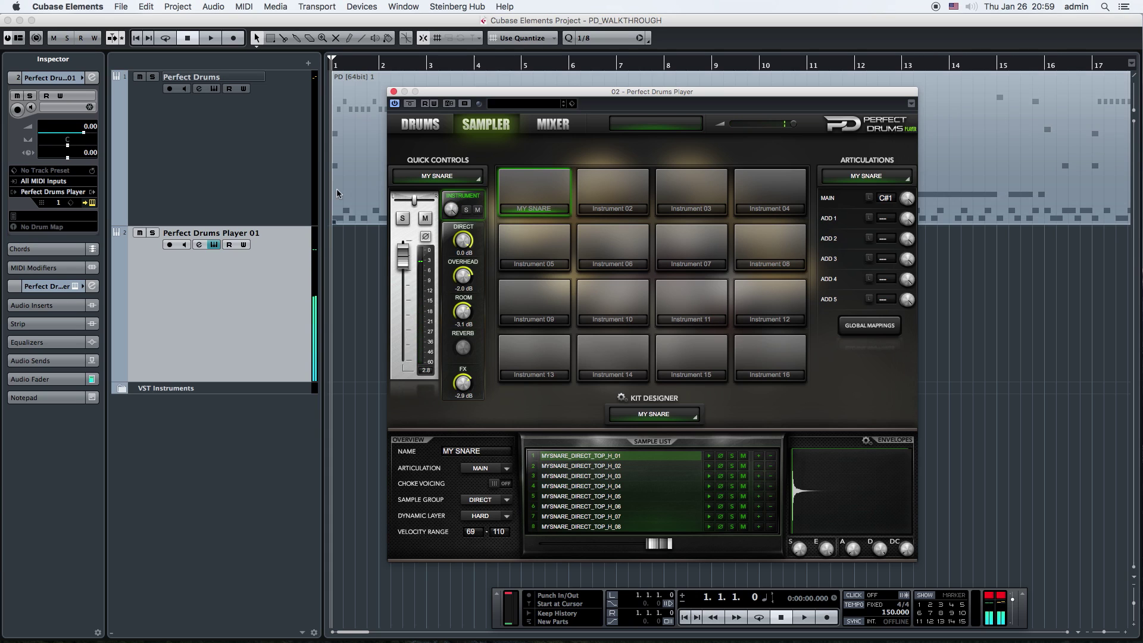
- Move the MIDI part to the Perfect Drums Player 01 track and map MY SNARE's main articulation to D1
{"action": "left_click_drag", "start_coordinate": [348, 207], "coordinate": [350, 272]}
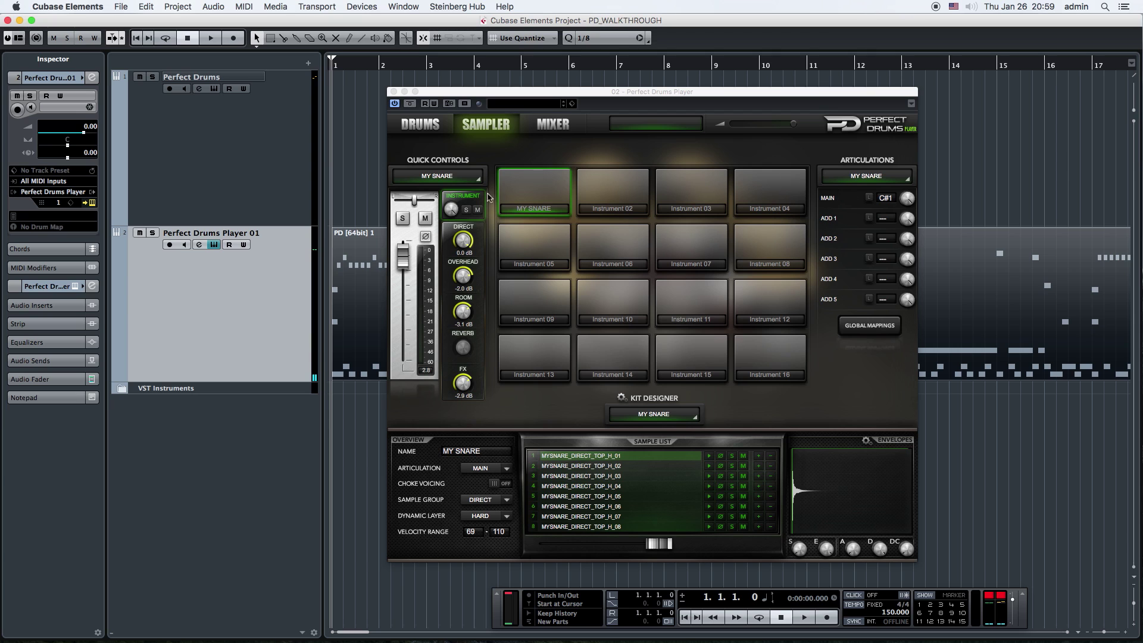
{"action": "left_click", "coordinate": [895, 202]}
- During playback, set MY SNARE's overhead to -7.3 dB, room to -5.2 dB and FX to -5.0 dB
{"action": "key", "text": "space"}
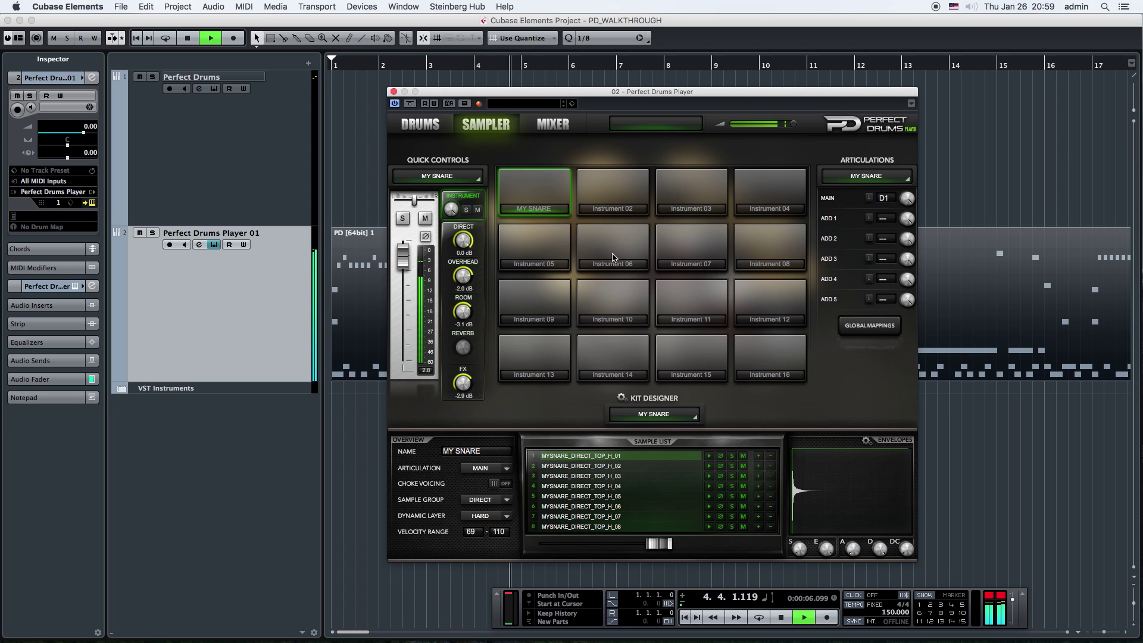
{"action": "left_click_drag", "start_coordinate": [472, 275], "coordinate": [470, 339]}
{"action": "left_click_drag", "start_coordinate": [468, 320], "coordinate": [467, 332]}
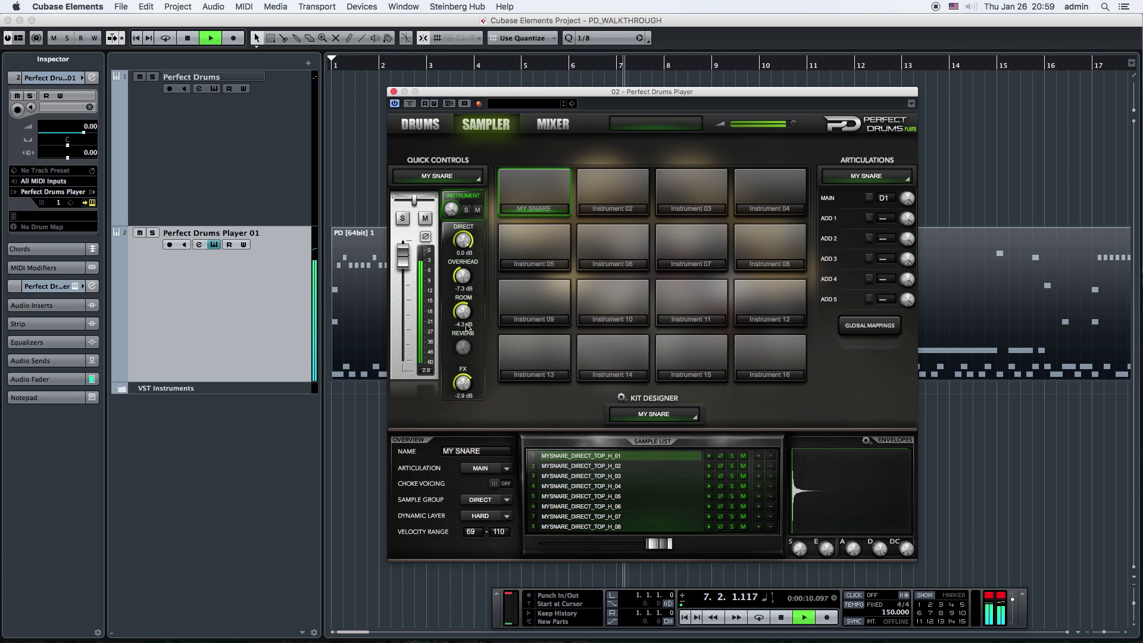
{"action": "left_click_drag", "start_coordinate": [466, 384], "coordinate": [466, 397]}
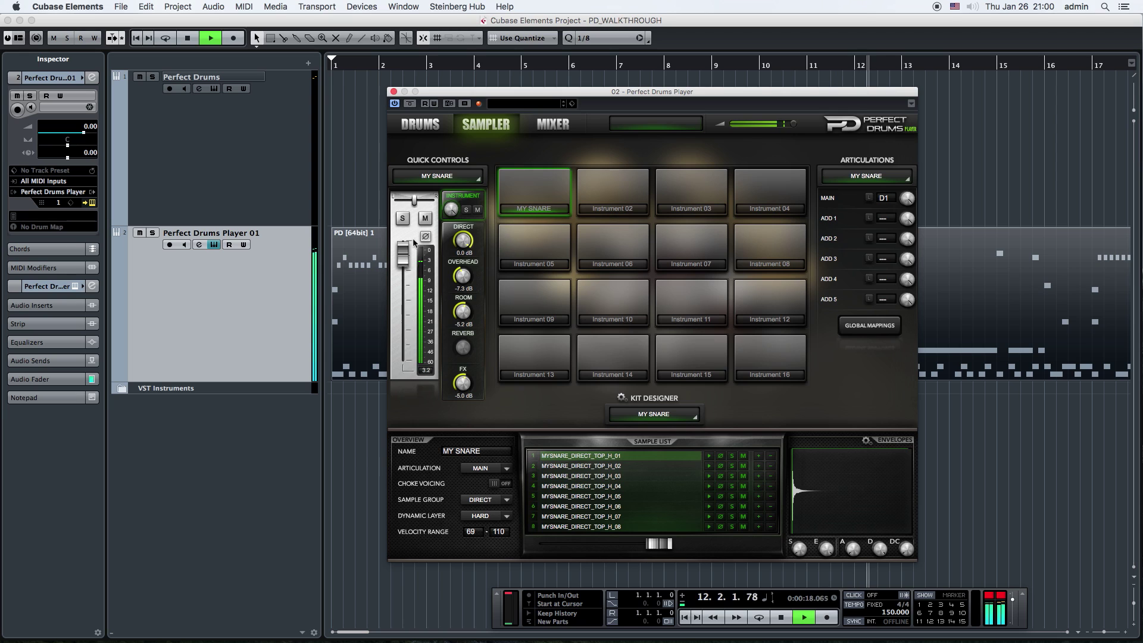
{"action": "key", "text": "space"}
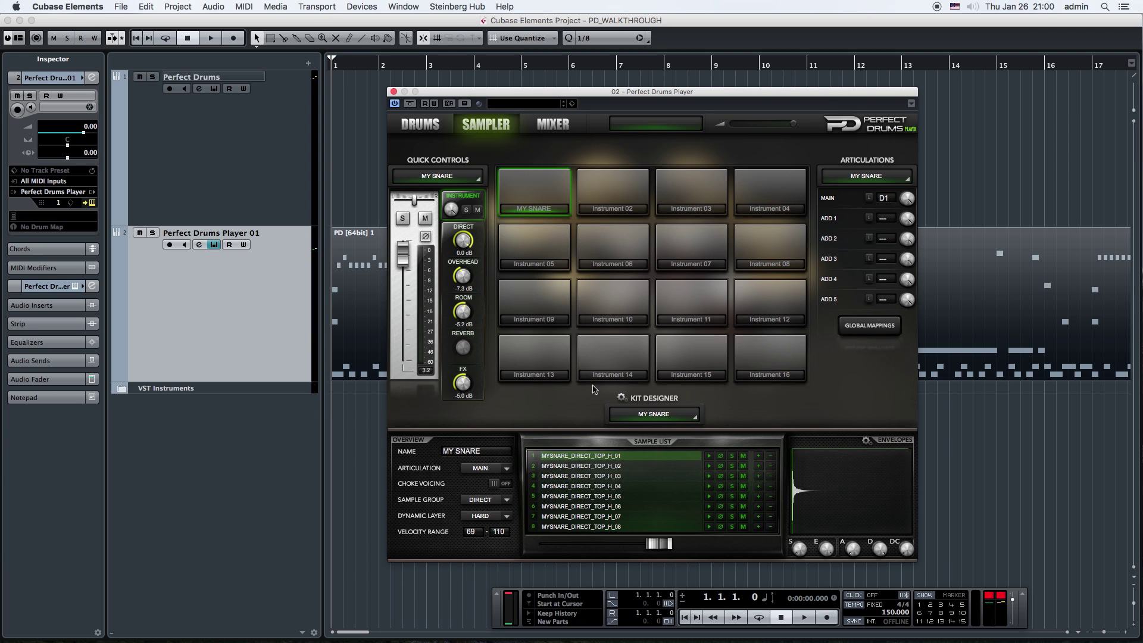
- Examine the details of the portable file MY SNARE.pdpi in the sampler instrument browser without loading it
{"action": "left_click", "coordinate": [623, 401]}
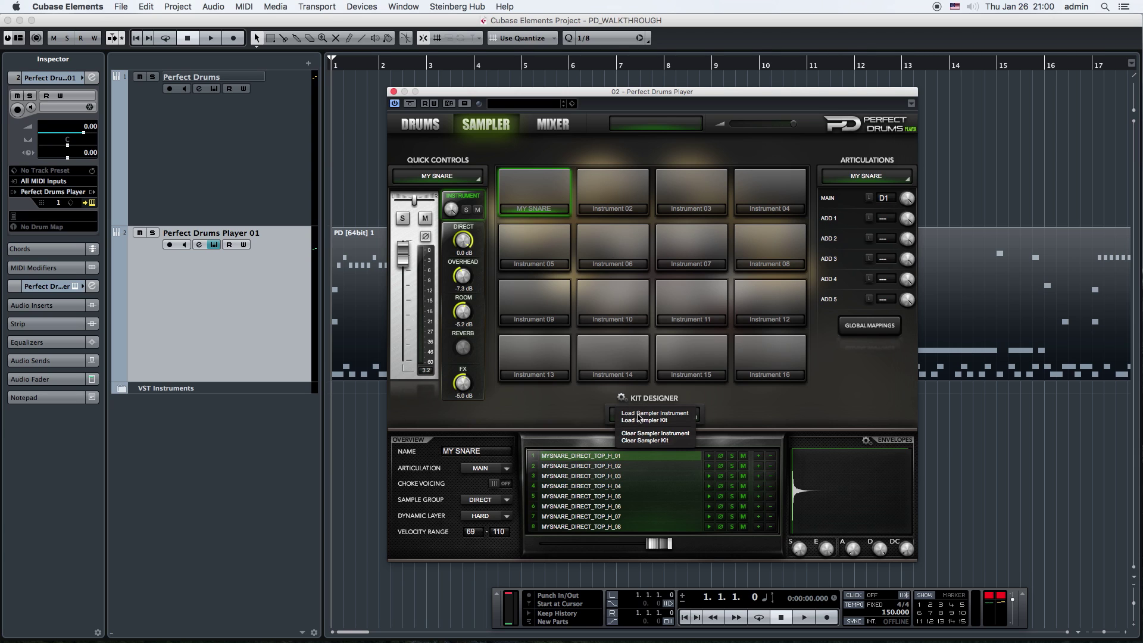
{"action": "left_click", "coordinate": [639, 413]}
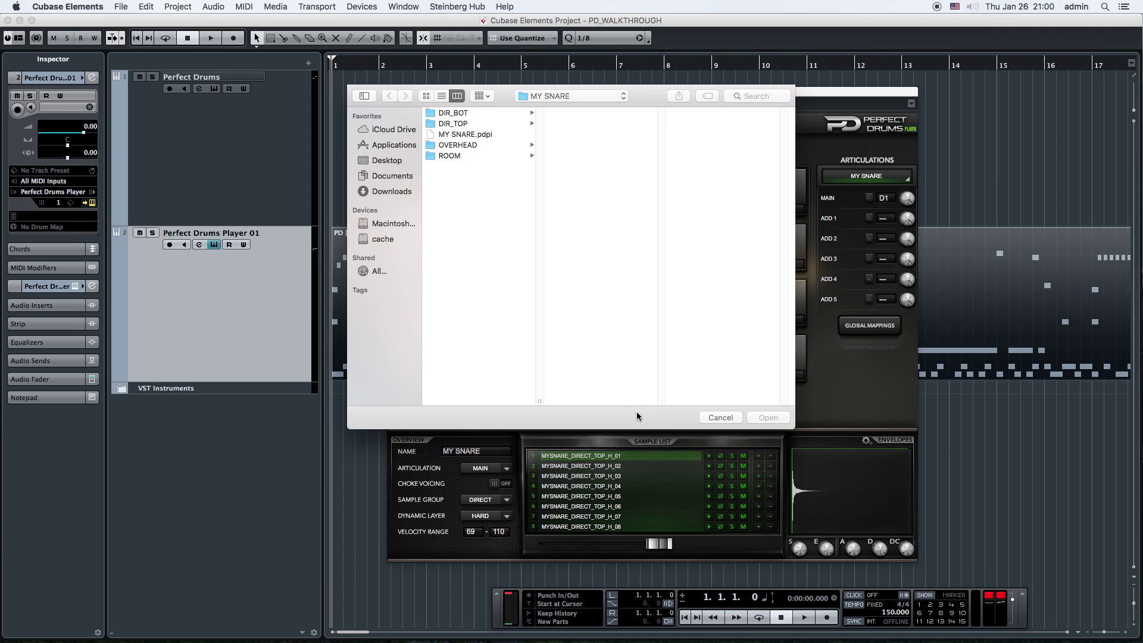
{"action": "left_click", "coordinate": [487, 135]}
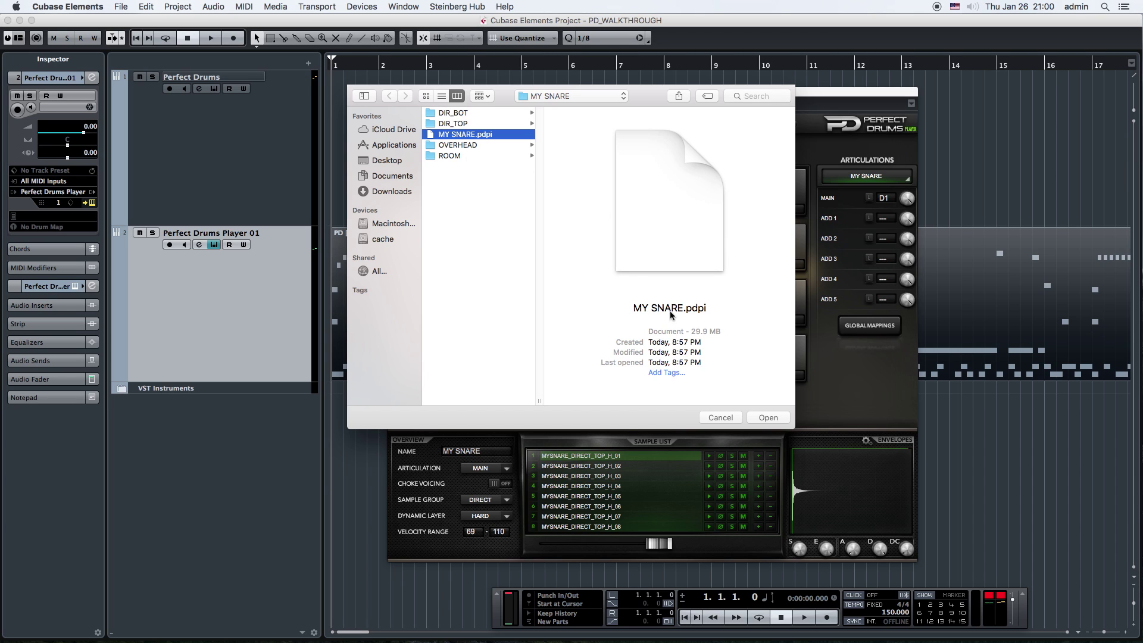
{"action": "left_click", "coordinate": [720, 418]}
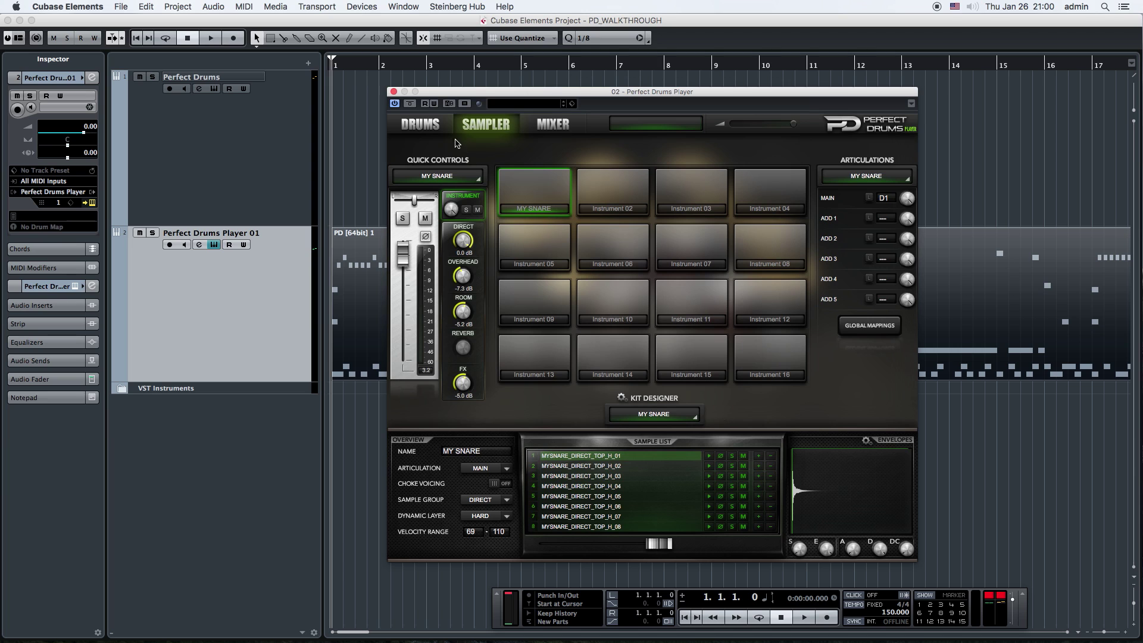
- Close the Player window, return the MIDI part to the Perfect Drums track and open that track's instrument
{"action": "left_click", "coordinate": [393, 93]}
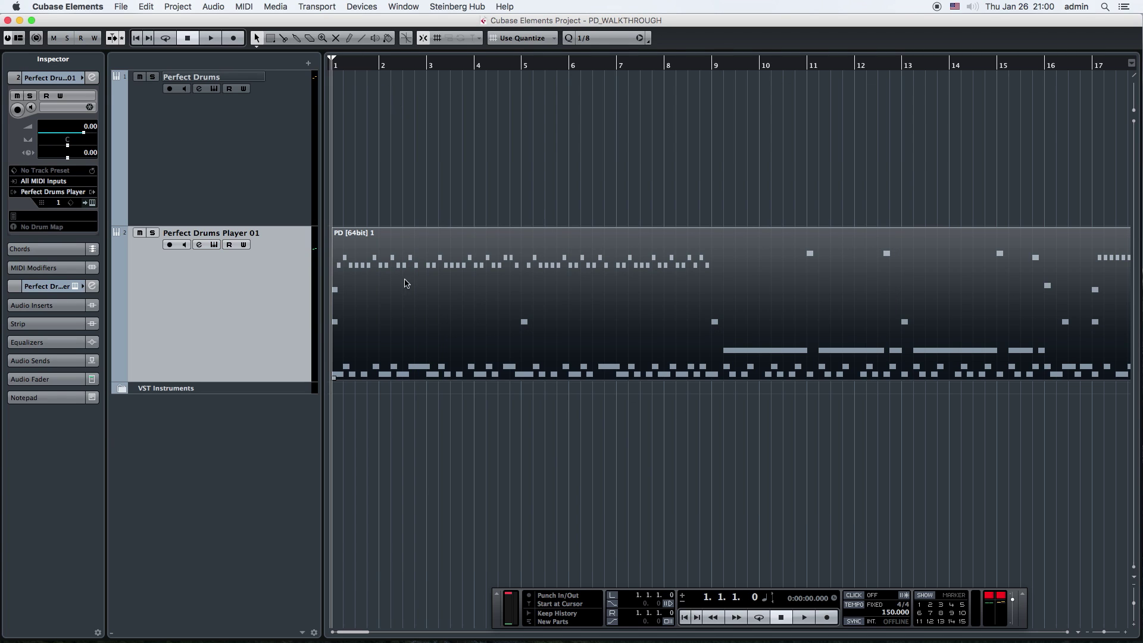
{"action": "left_click_drag", "start_coordinate": [399, 271], "coordinate": [400, 202]}
{"action": "left_click", "coordinate": [140, 218]}
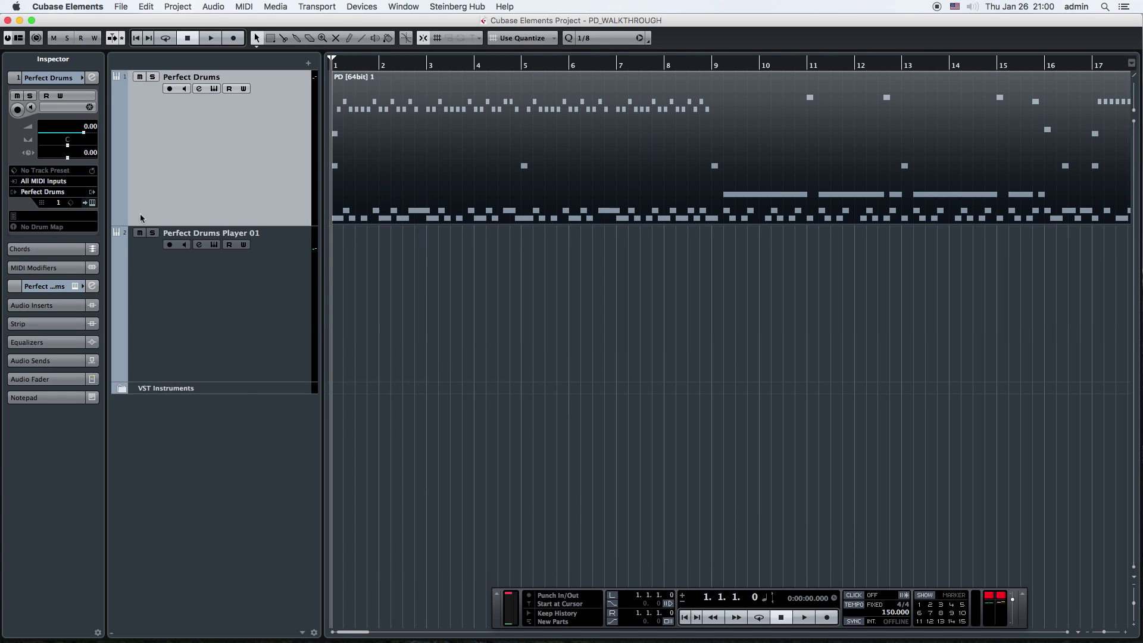
{"action": "left_click", "coordinate": [93, 203]}
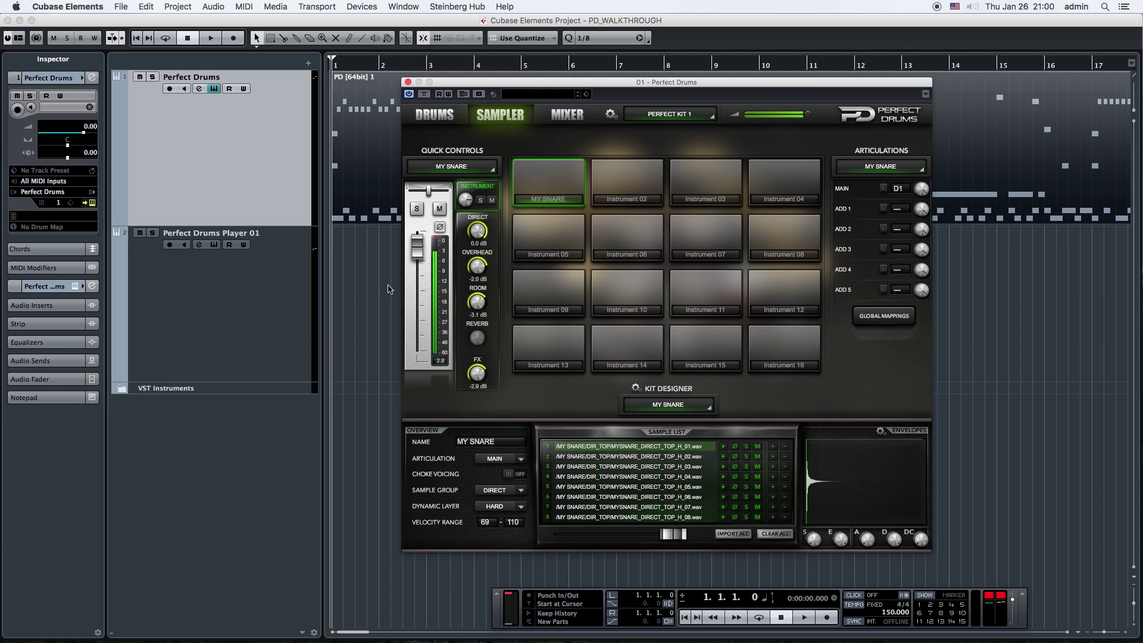
{"action": "left_click", "coordinate": [350, 289]}
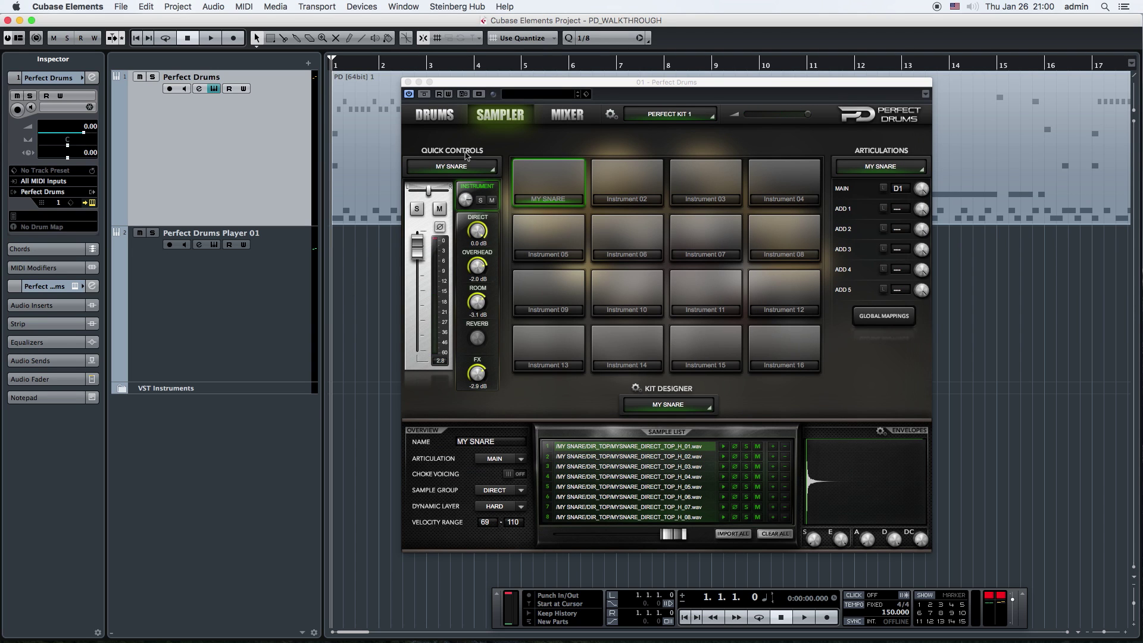
- Review the Drums and Sampler pages, play the groove and show the drum channels in the mixer
{"action": "left_click", "coordinate": [453, 118]}
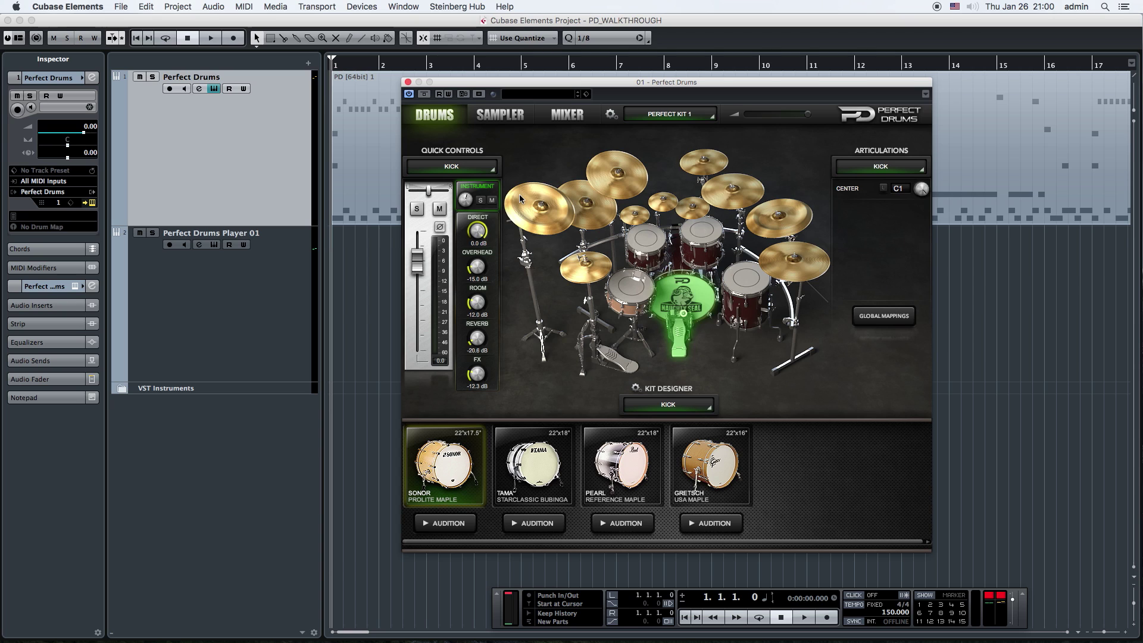
{"action": "left_click", "coordinate": [517, 122]}
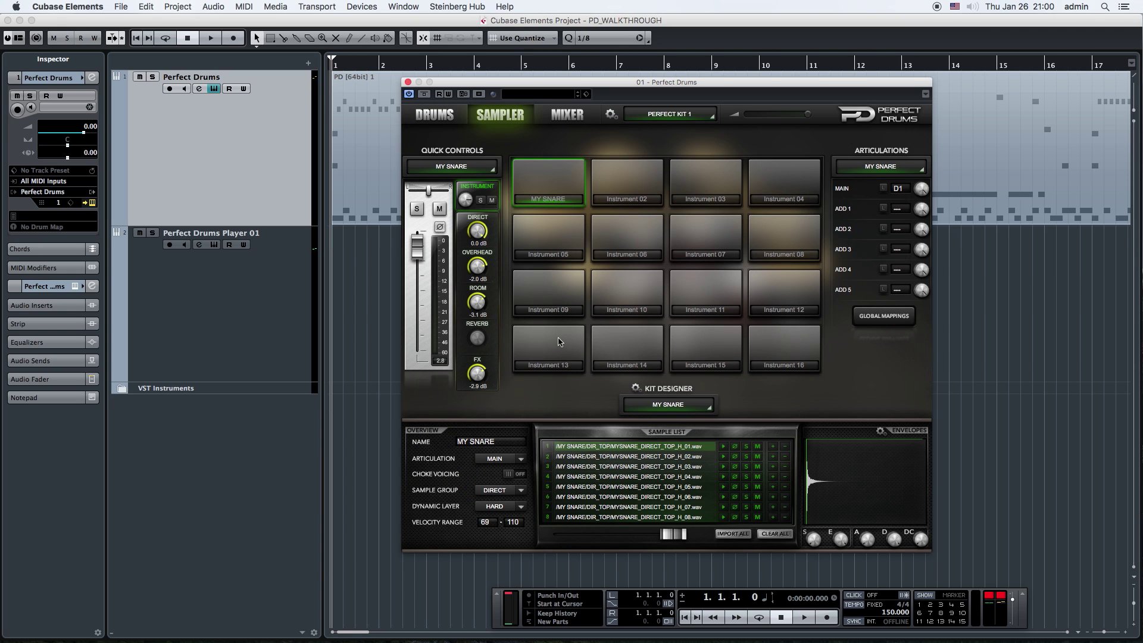
{"action": "left_click", "coordinate": [567, 116]}
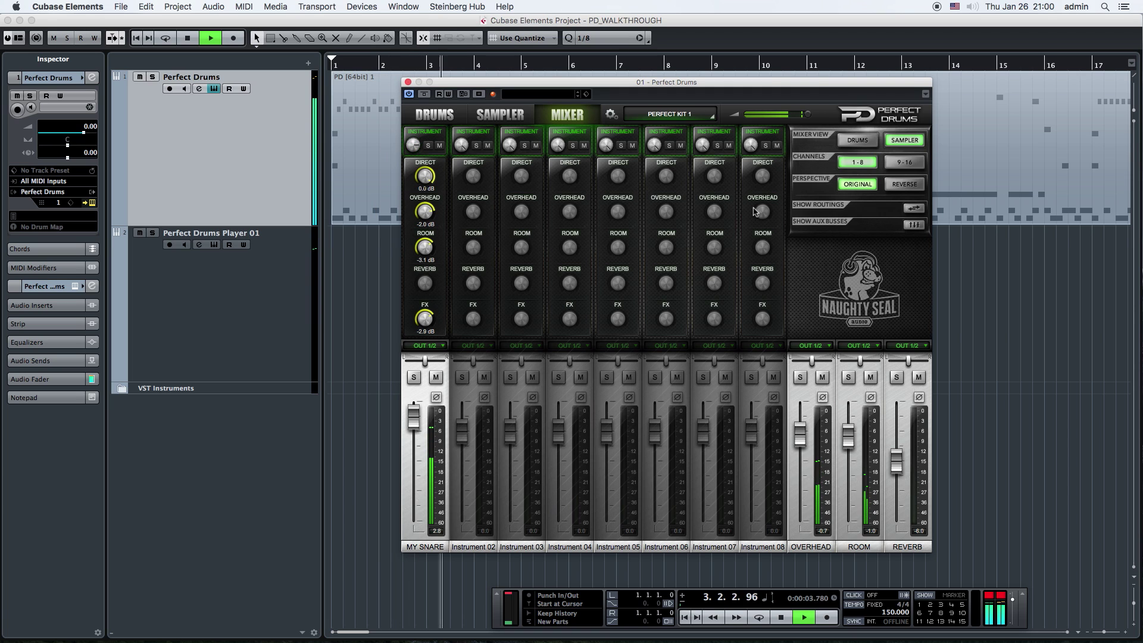
{"action": "left_click", "coordinate": [857, 140]}
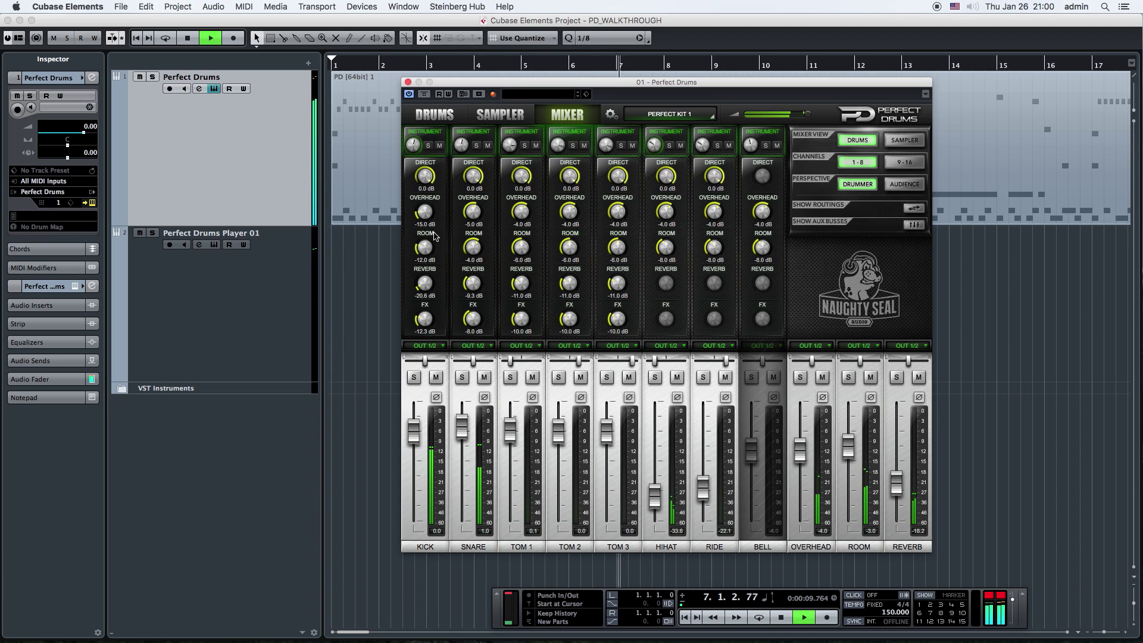
- Review the KICK channel's output choices, keeping OUT 1/2, and try out the TOM 1 pan control
{"action": "left_click", "coordinate": [424, 345]}
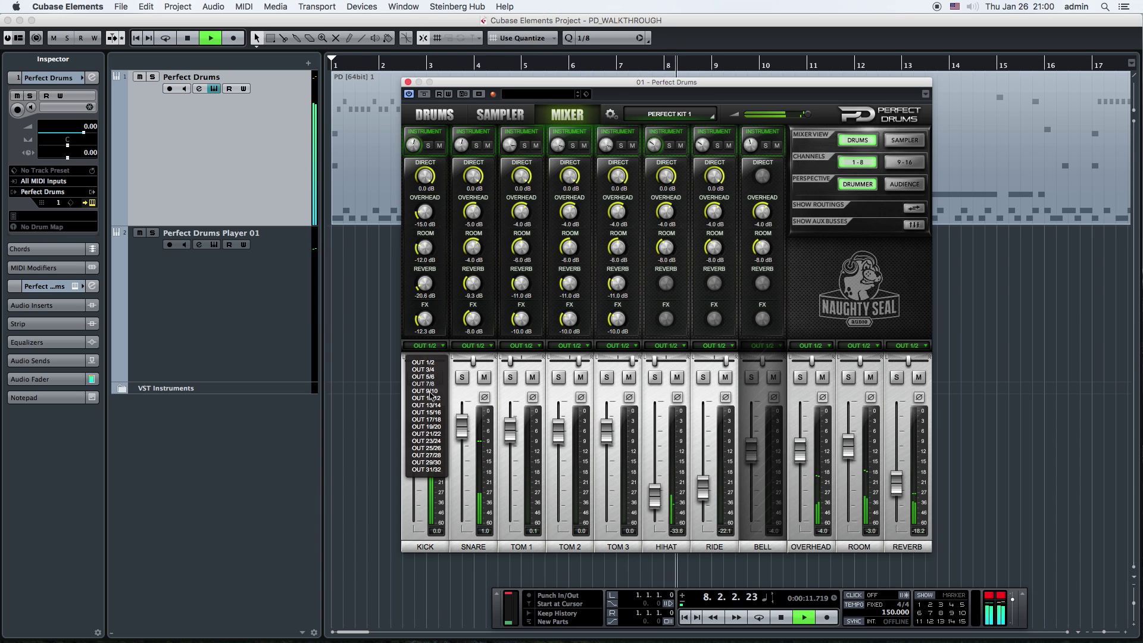
{"action": "left_click", "coordinate": [432, 363]}
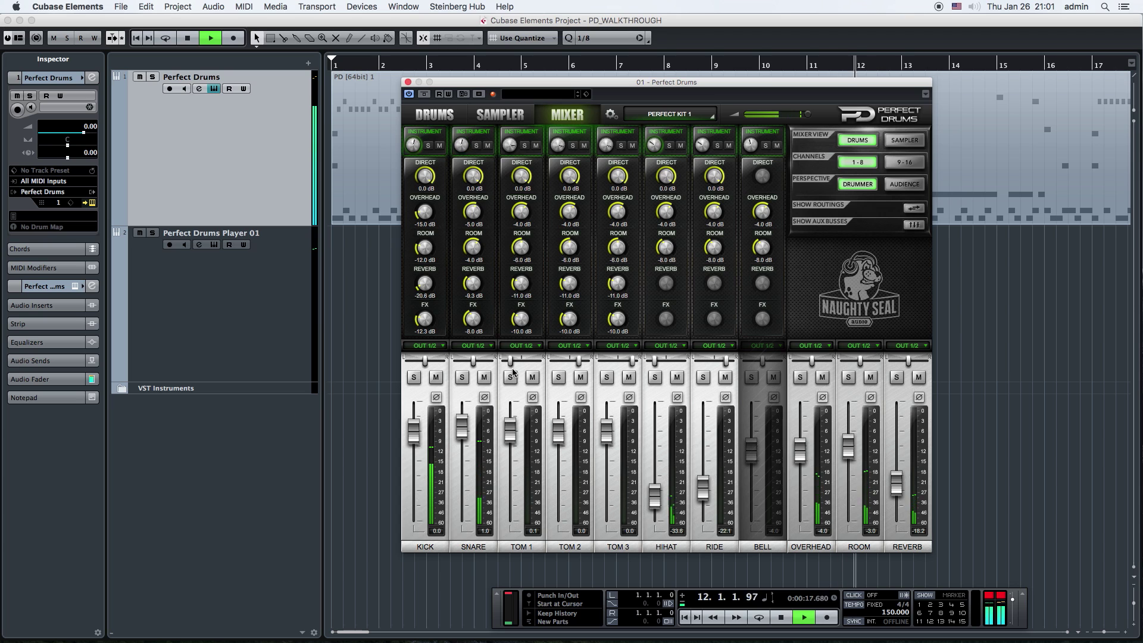
{"action": "mouse_move", "coordinate": [510, 361]}
{"action": "left_mouse_down"}
{"action": "mouse_move", "coordinate": [538, 361]}
{"action": "mouse_move", "coordinate": [508, 361]}
{"action": "left_mouse_up"}
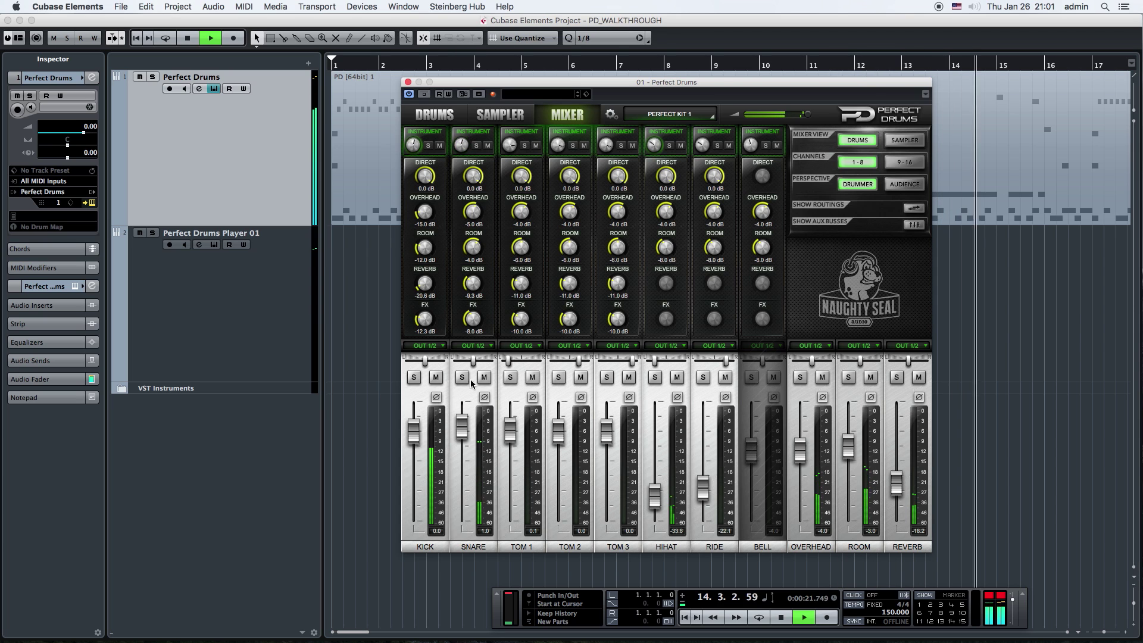
- Solo the KICK, SNARE and OVERHEAD channels to hear them in isolation, and clear the solos
{"action": "left_click", "coordinate": [413, 377]}
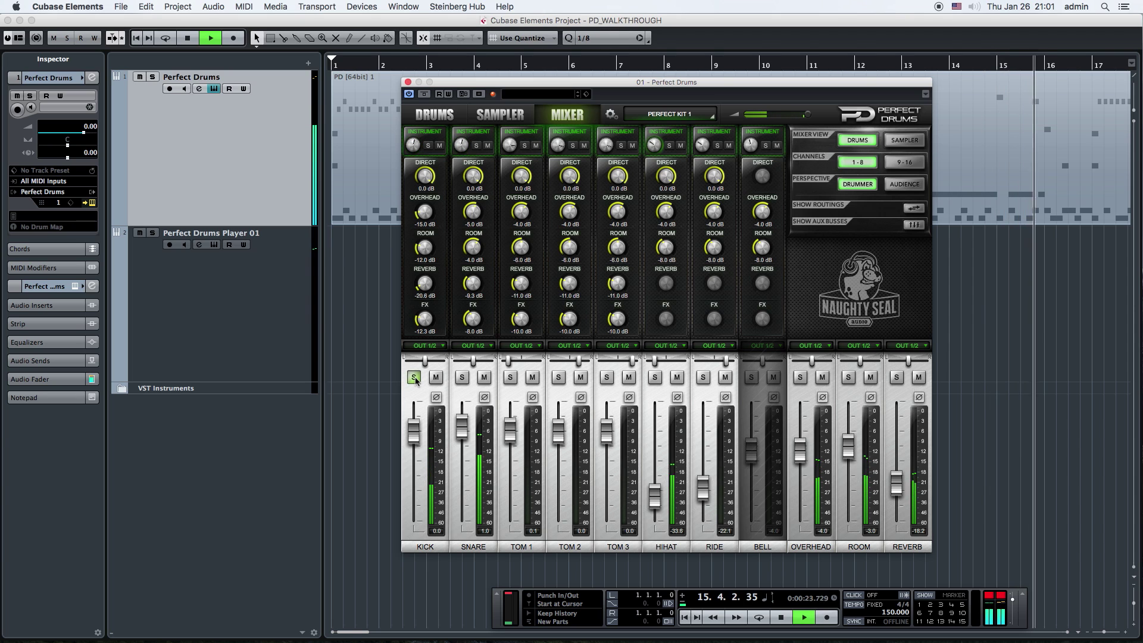
{"action": "left_click", "coordinate": [462, 378]}
{"action": "left_click", "coordinate": [462, 377]}
{"action": "left_click", "coordinate": [414, 377]}
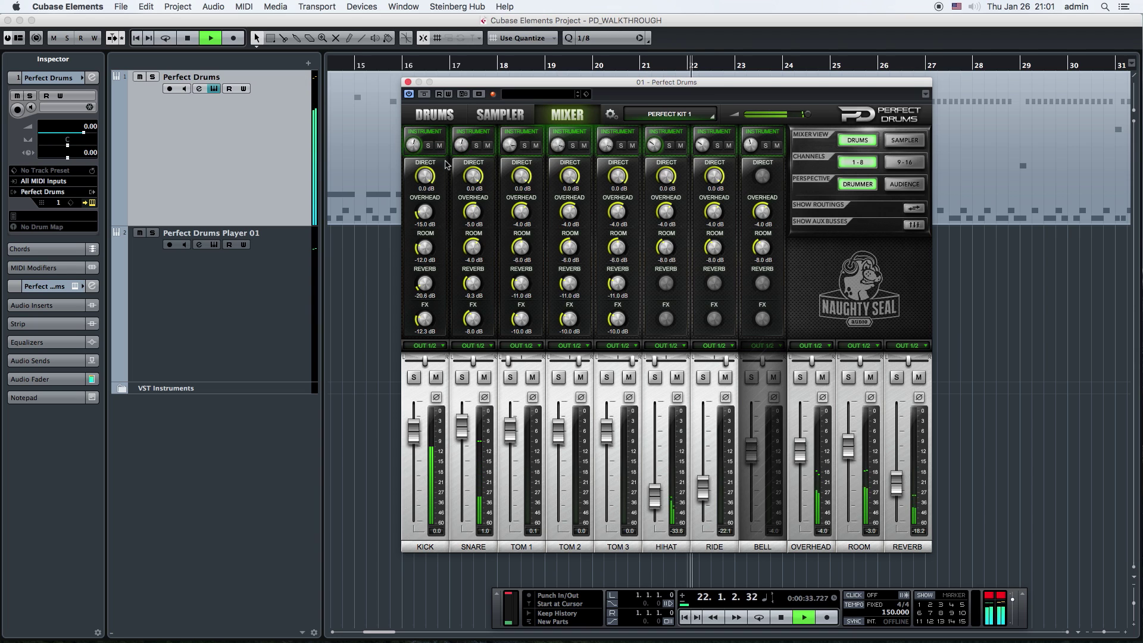
{"action": "left_click", "coordinate": [800, 378]}
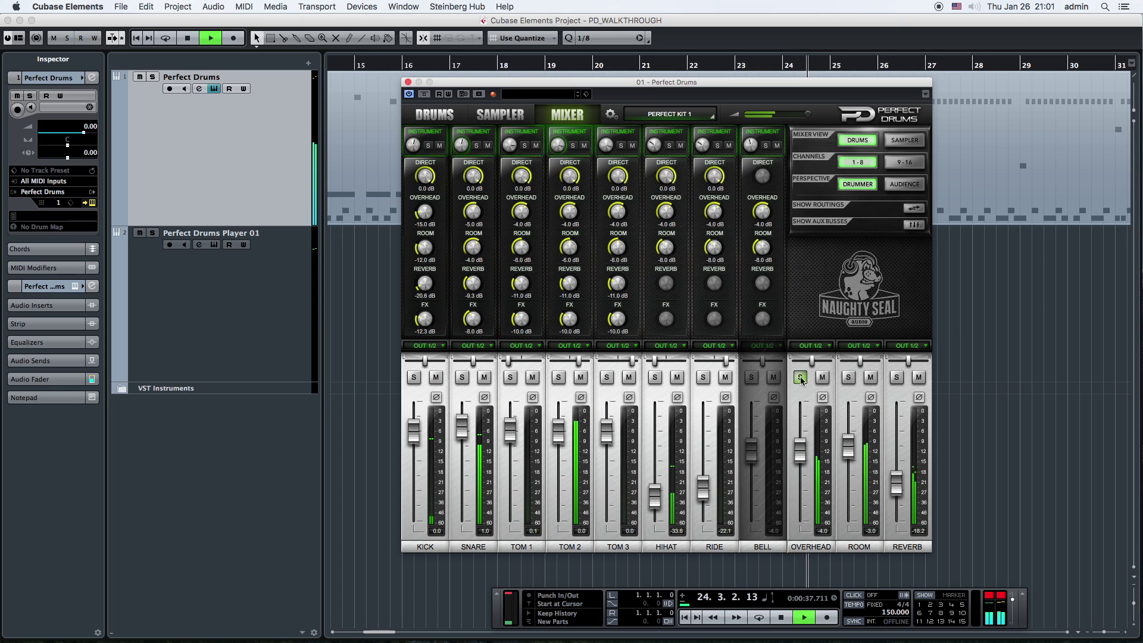
{"action": "left_click", "coordinate": [800, 378]}
- Solo the ROOM and REVERB channels in turn, setting their faders to -3.6 dB and -10.1 dB
{"action": "left_click", "coordinate": [849, 378]}
{"action": "mouse_move", "coordinate": [849, 448]}
{"action": "left_mouse_down"}
{"action": "mouse_move", "coordinate": [852, 423]}
{"action": "mouse_move", "coordinate": [851, 456]}
{"action": "left_mouse_up"}
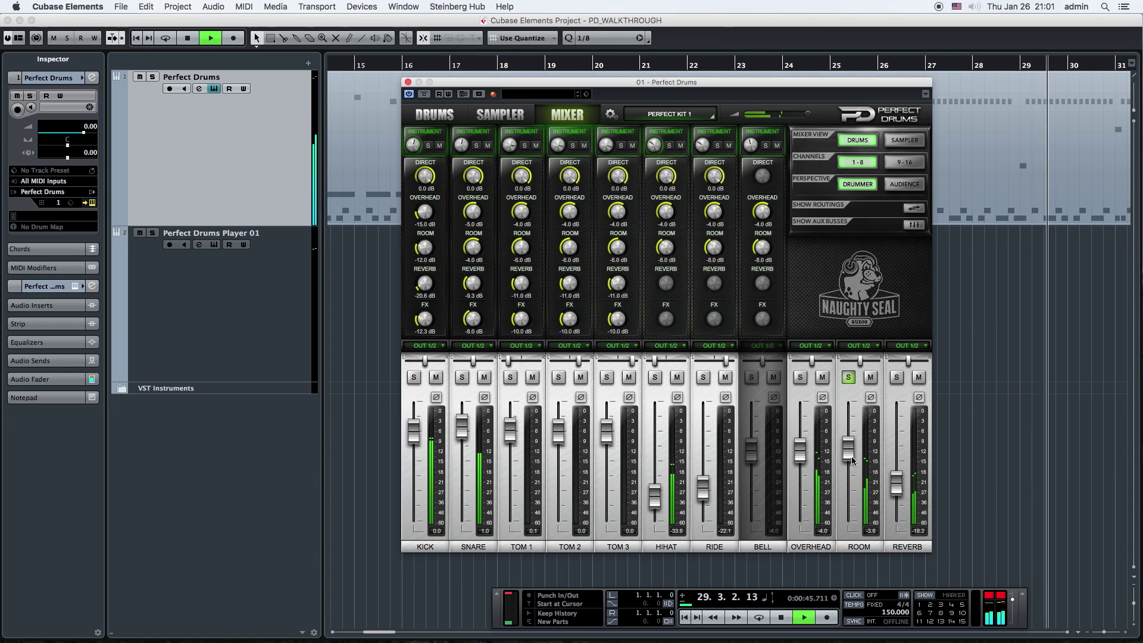
{"action": "left_click", "coordinate": [849, 378]}
{"action": "left_click", "coordinate": [897, 378]}
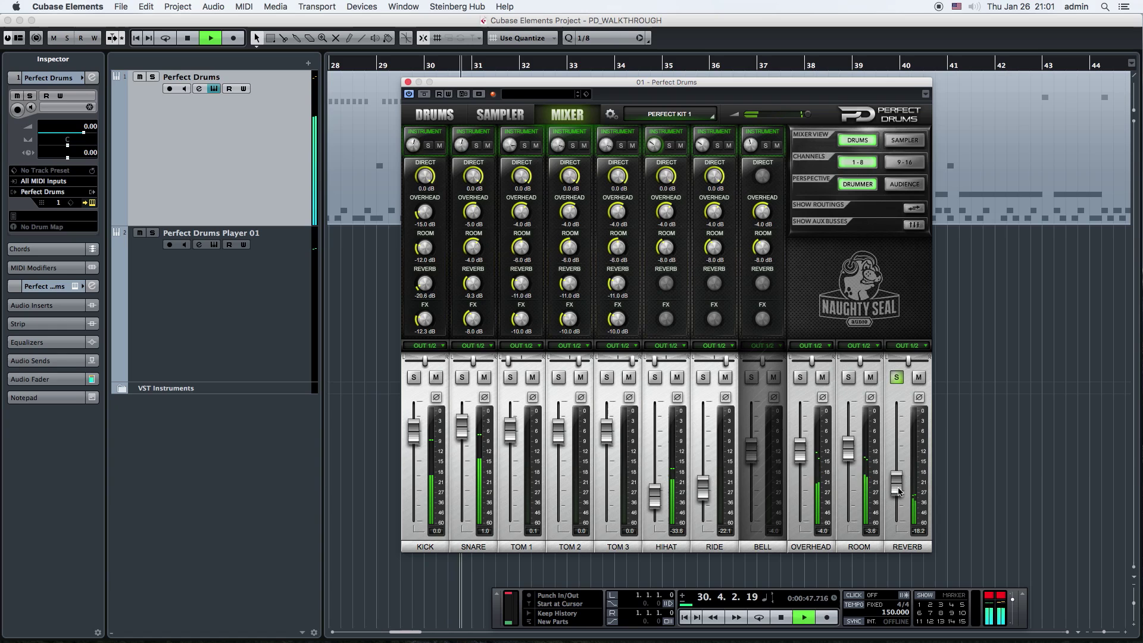
{"action": "left_click_drag", "start_coordinate": [899, 492], "coordinate": [901, 482]}
{"action": "left_click", "coordinate": [896, 377]}
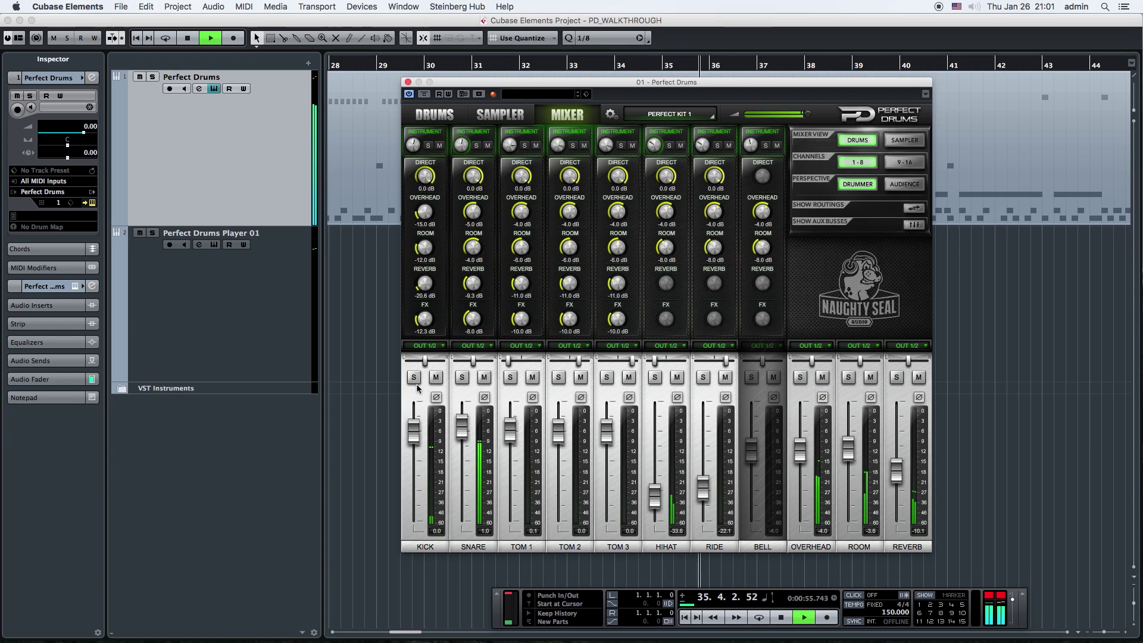
- Try the phase inversion on the KICK channel
{"action": "left_click", "coordinate": [437, 397]}
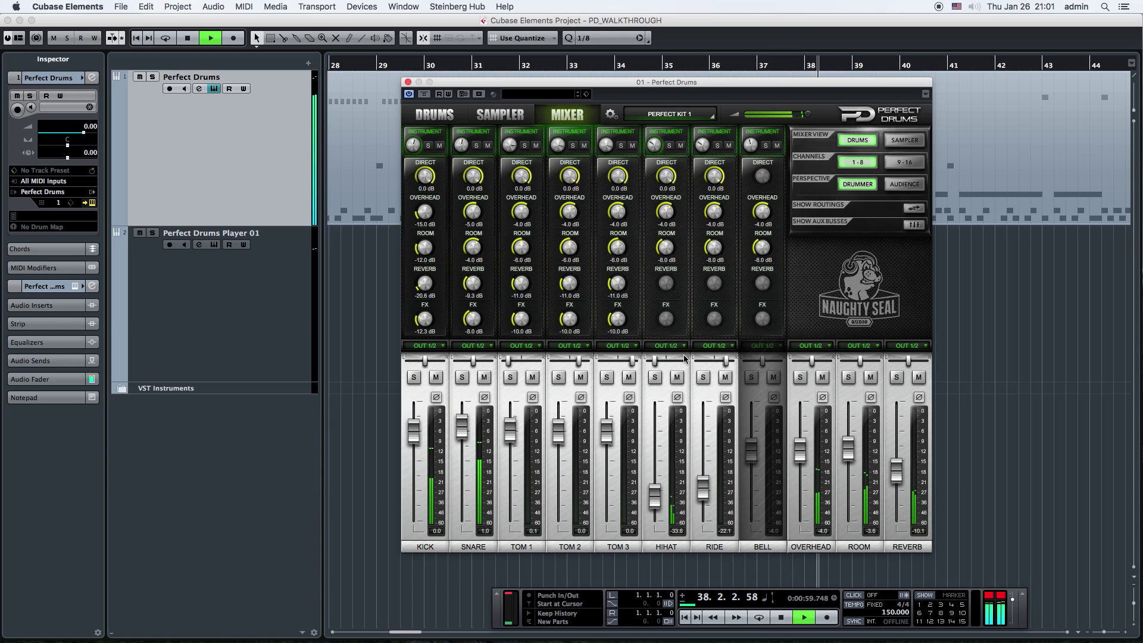
- Stop playback and look through the mixer's channel banks 1-8 and 9-16
{"action": "left_click", "coordinate": [905, 163]}
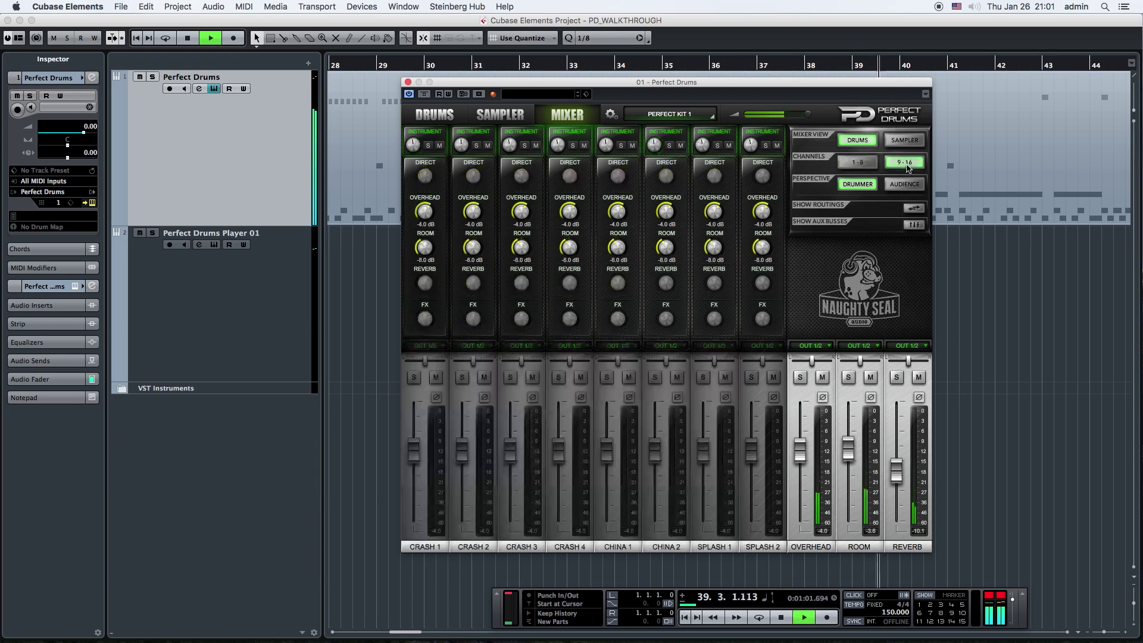
{"action": "key", "text": "space"}
{"action": "left_click", "coordinate": [856, 166]}
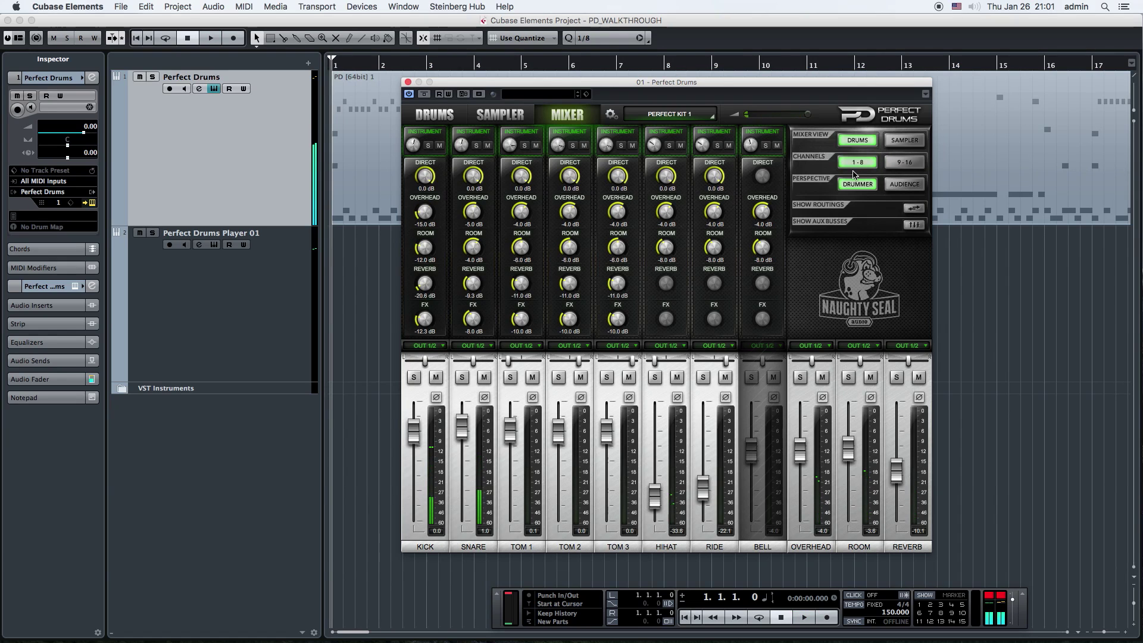
{"action": "left_click", "coordinate": [899, 166]}
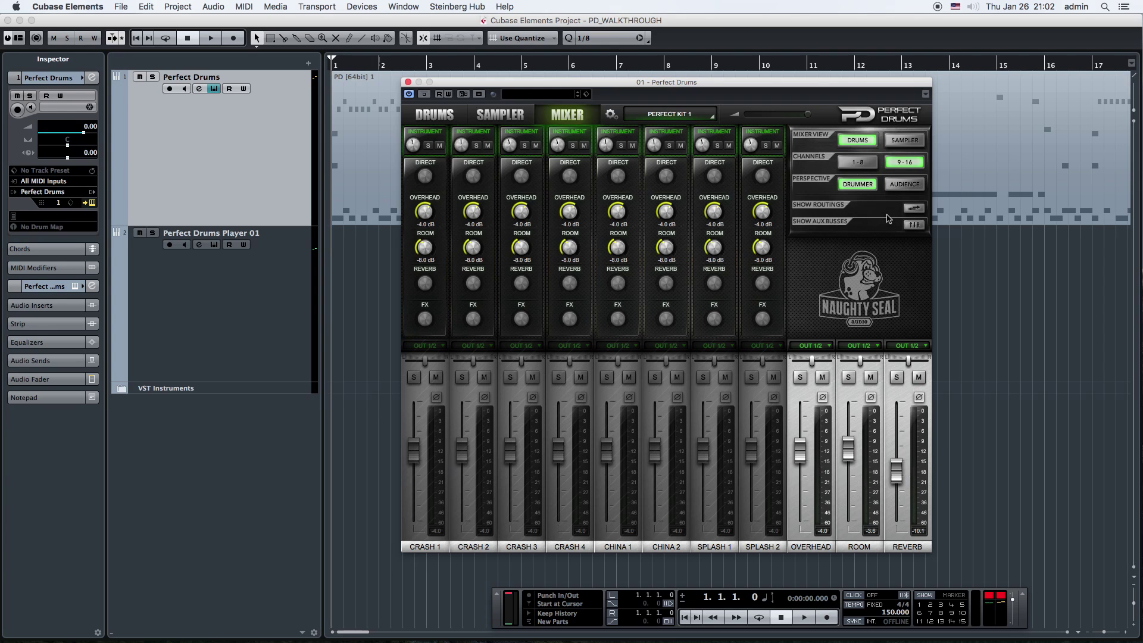
- Show the mixer's routings and review the DIRECT signal's destination choices on CRASH 2 and SNARE, keeping DIRECT
{"action": "left_click", "coordinate": [920, 211]}
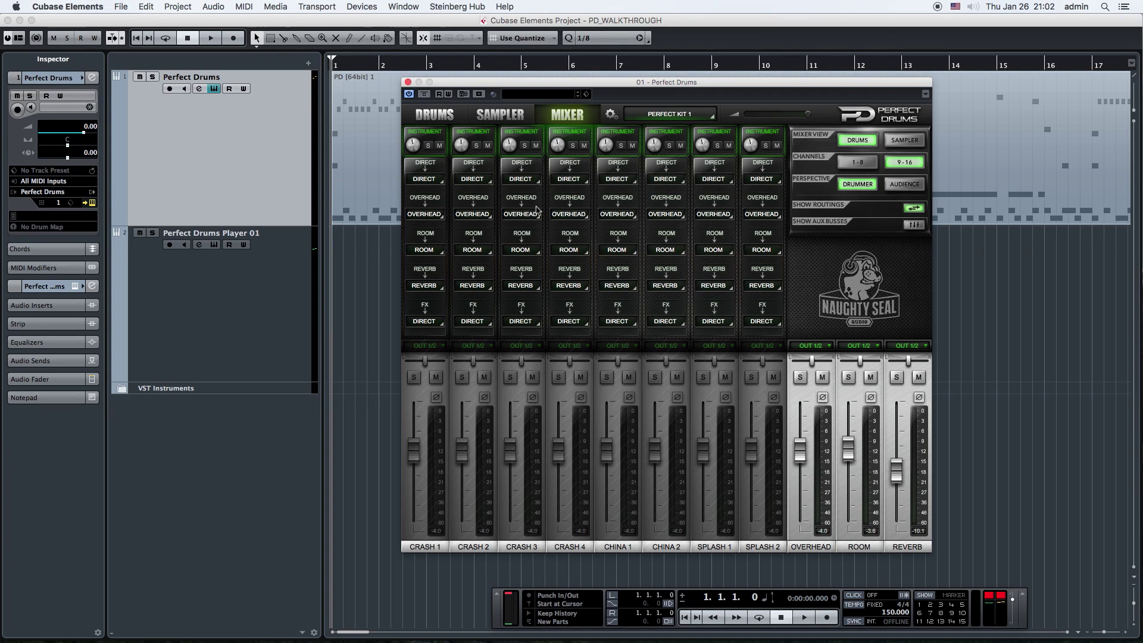
{"action": "left_click", "coordinate": [476, 181]}
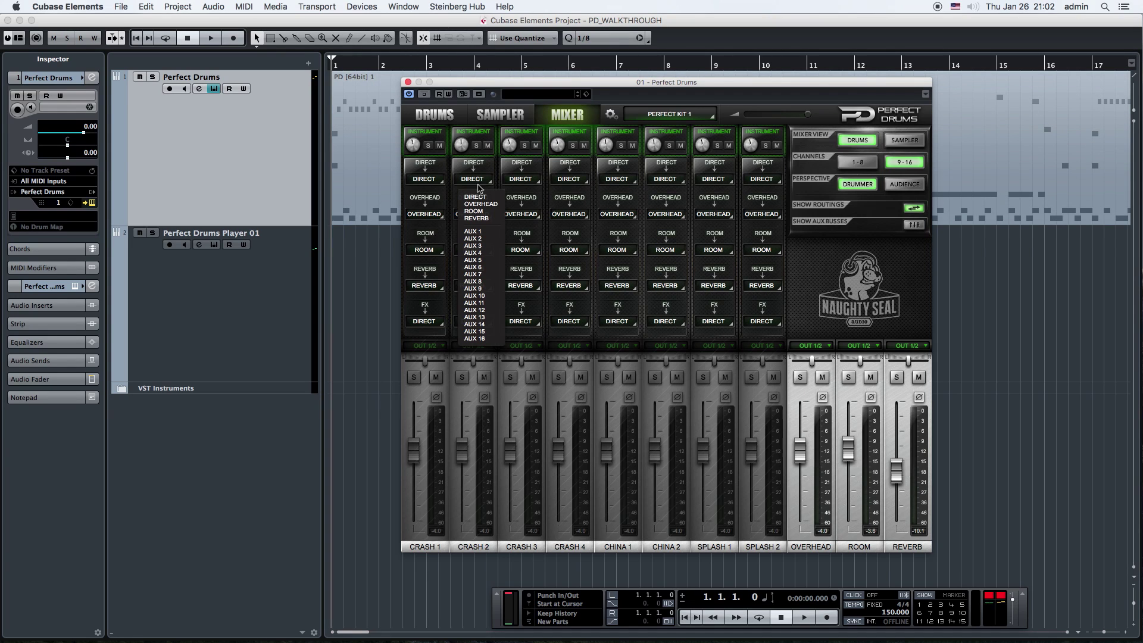
{"action": "left_click", "coordinate": [480, 181]}
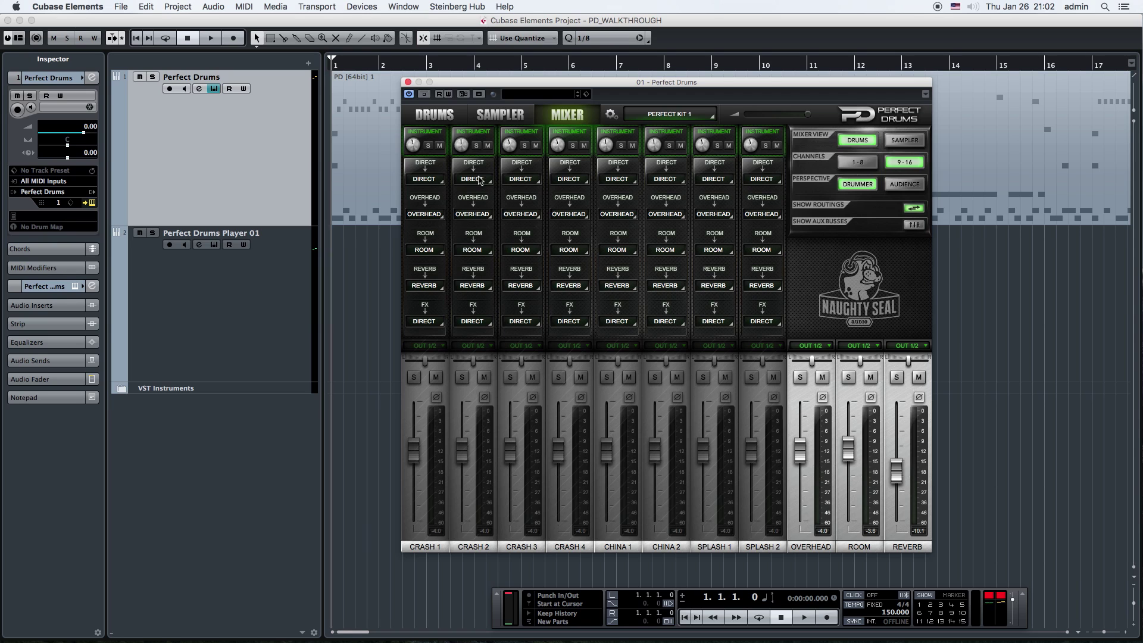
{"action": "left_click", "coordinate": [850, 167]}
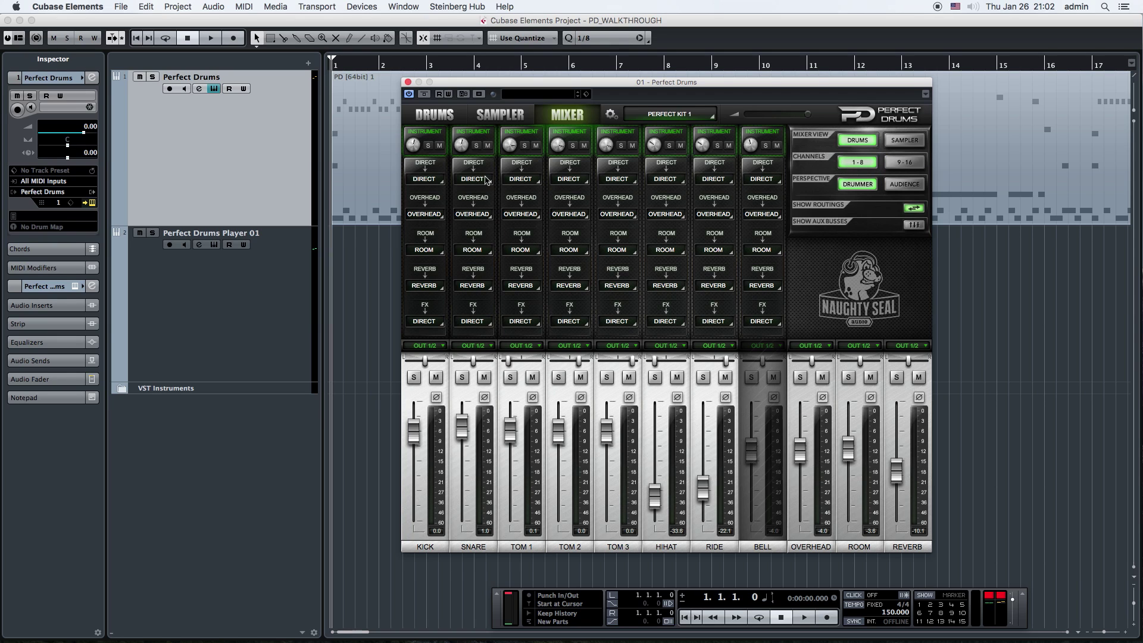
{"action": "left_click", "coordinate": [484, 180]}
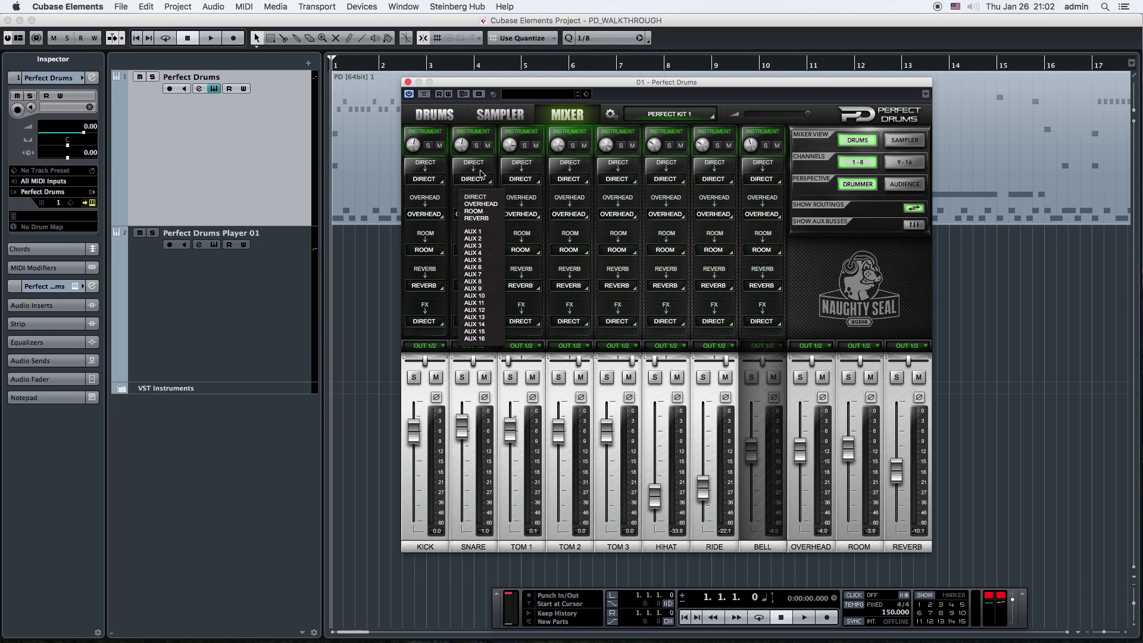
{"action": "left_click", "coordinate": [481, 174]}
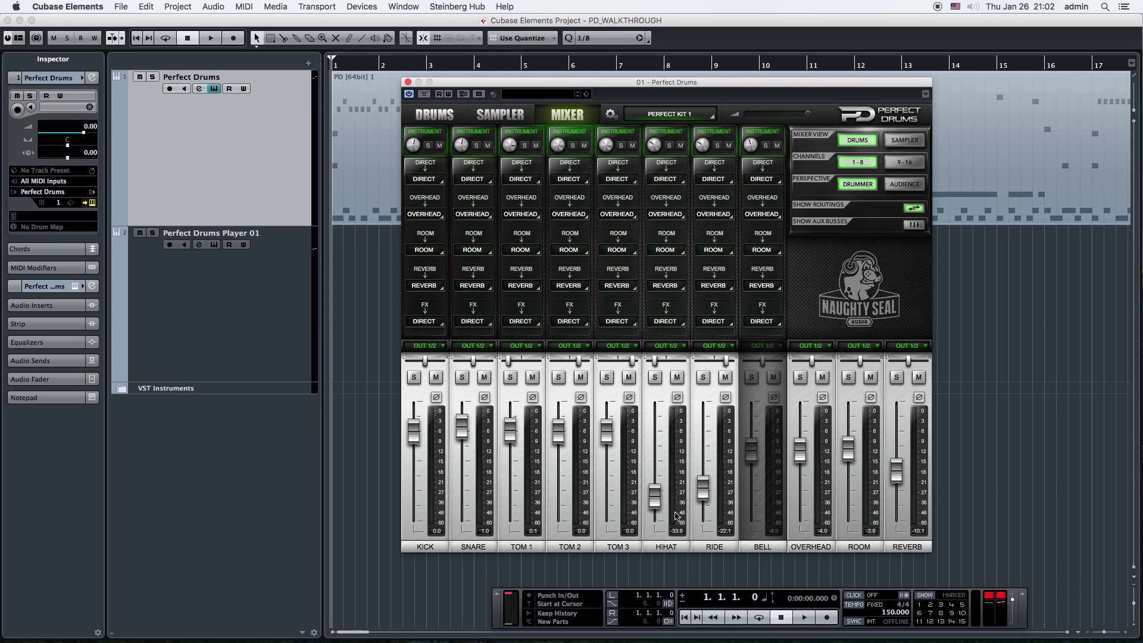
- Play the drums briefly and route the SNARE channel's FX signal to AUX 1
{"action": "key", "text": "space"}
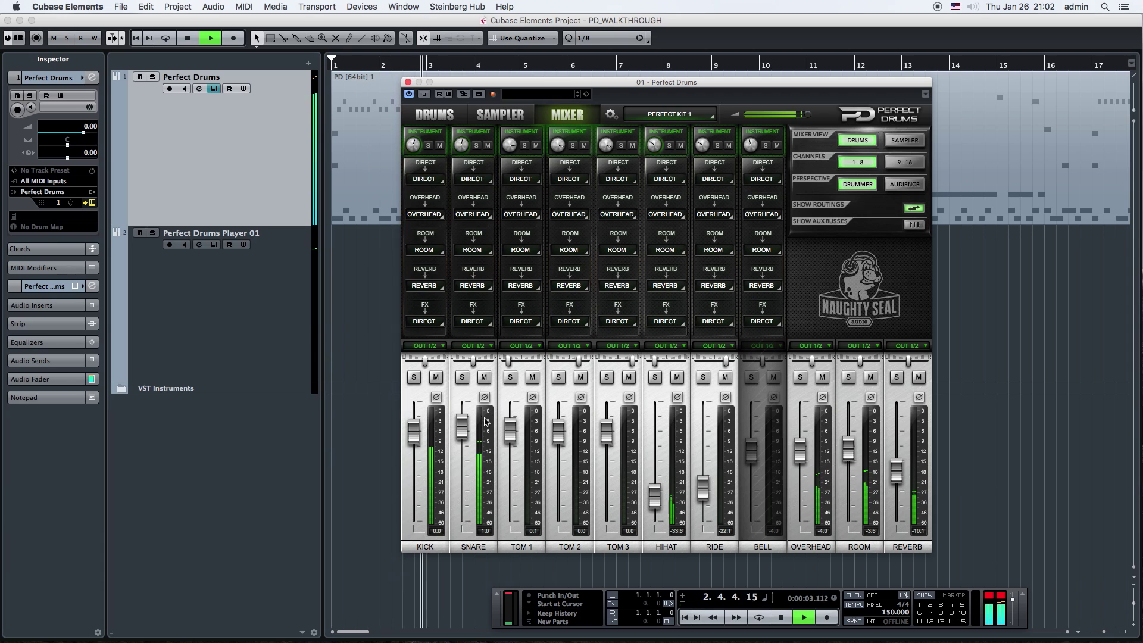
{"action": "key", "text": "space"}
{"action": "left_click", "coordinate": [474, 322]}
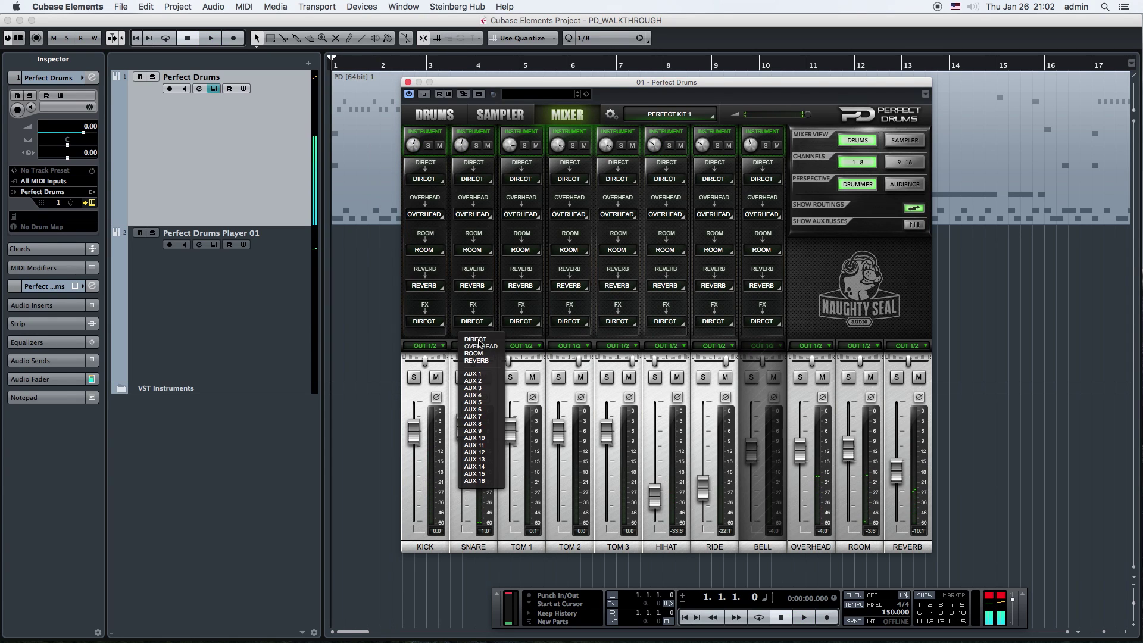
{"action": "left_click", "coordinate": [479, 374]}
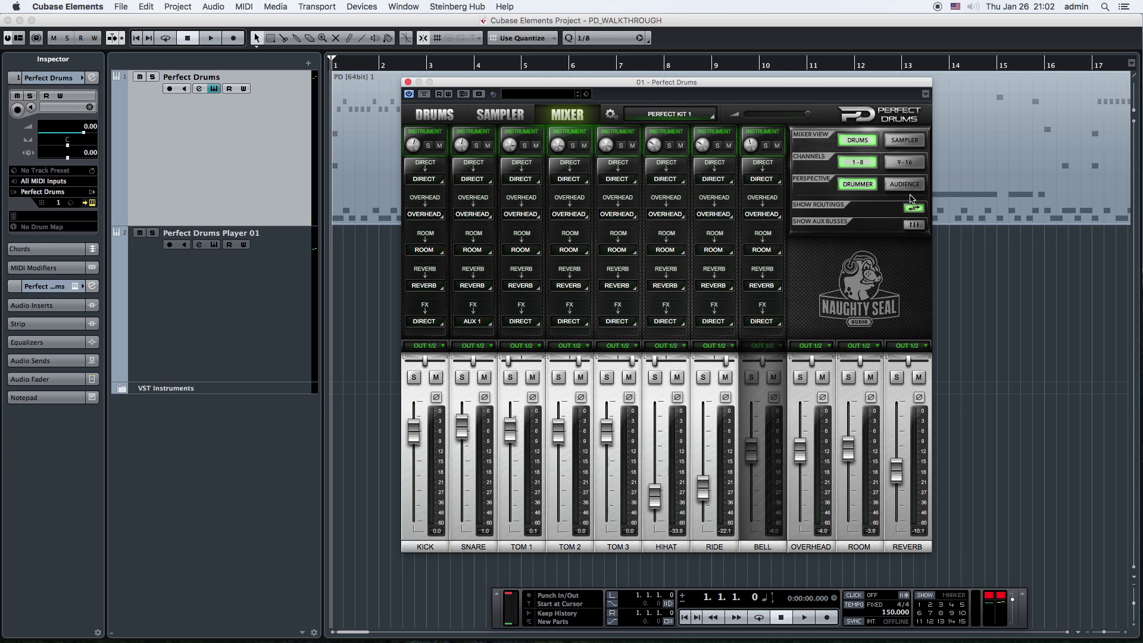
- Show the aux busses during playback, briefly solo AUX1, and leave its fader raised above 0 dB
{"action": "left_click", "coordinate": [915, 225]}
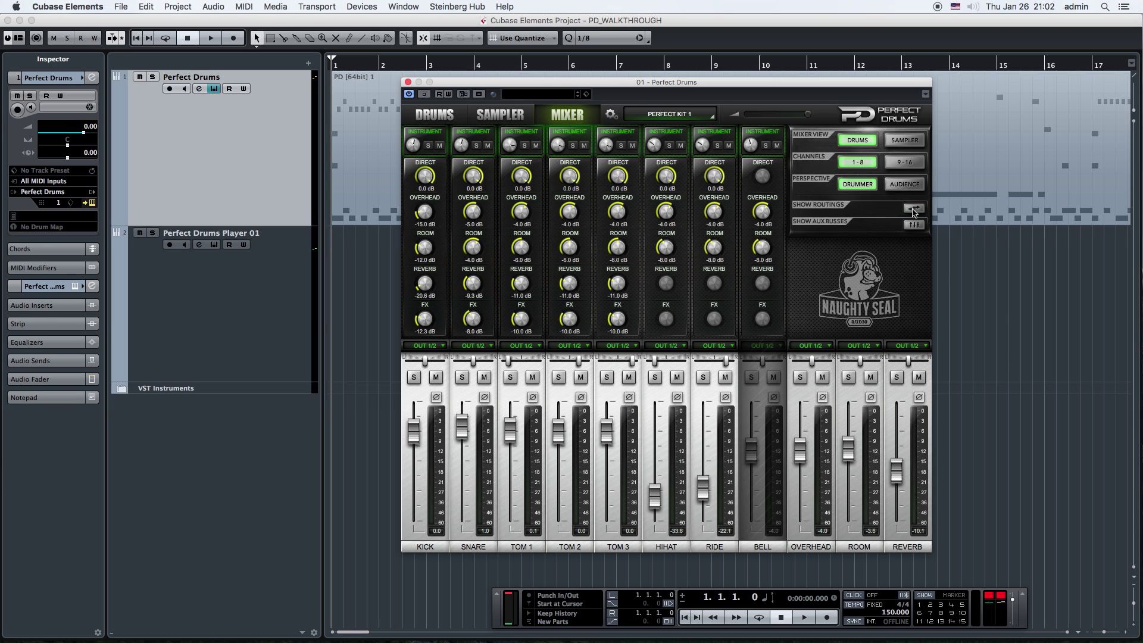
{"action": "key", "text": "space"}
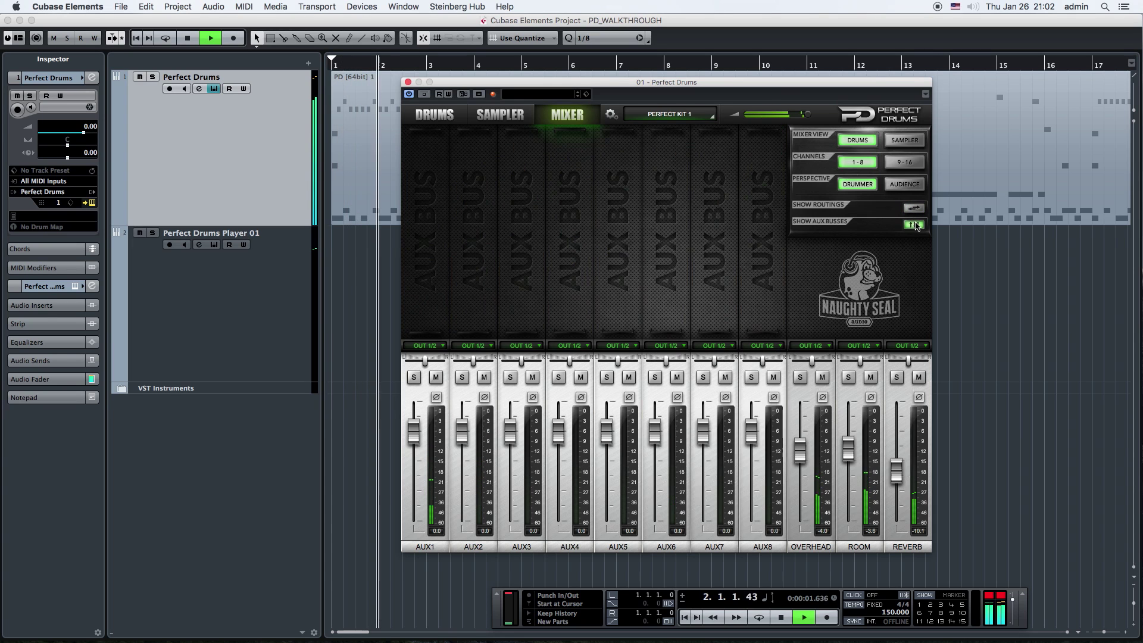
{"action": "left_click_drag", "start_coordinate": [419, 433], "coordinate": [419, 394]}
{"action": "left_click", "coordinate": [419, 379]}
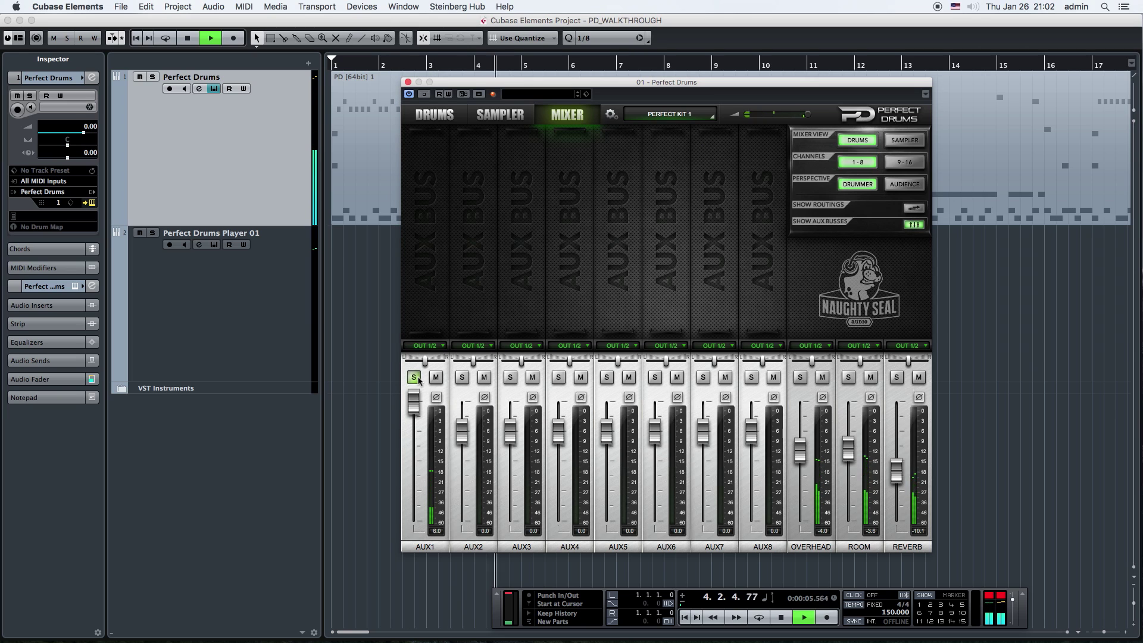
{"action": "left_click", "coordinate": [414, 378]}
{"action": "left_click_drag", "start_coordinate": [415, 396], "coordinate": [415, 421]}
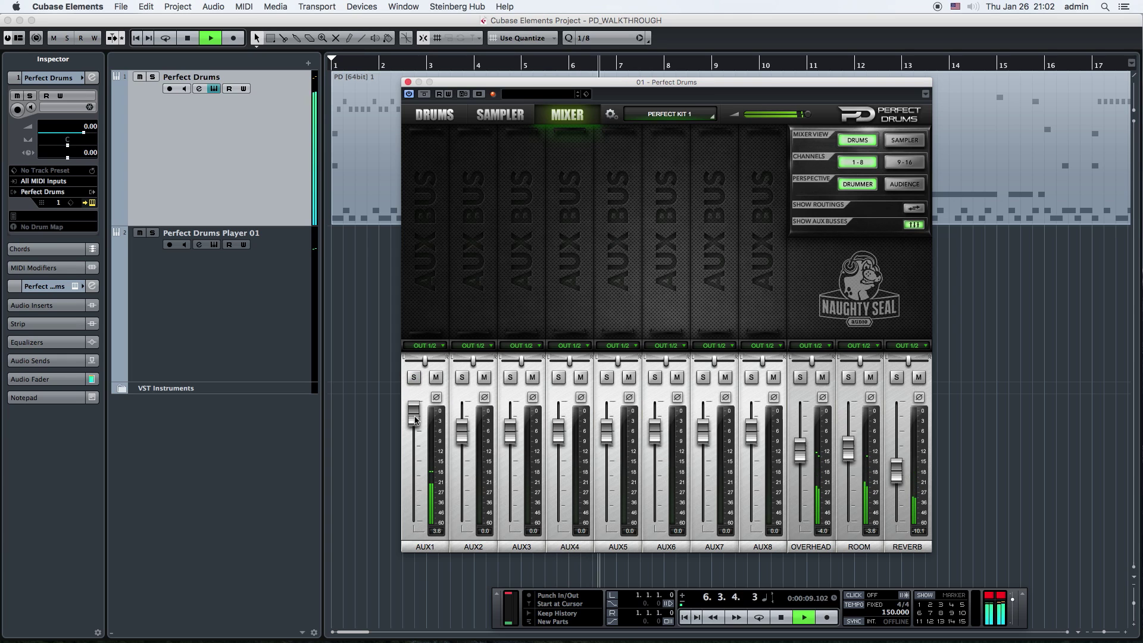
- Stop playback and review the output choices for the AUX1 bus, keeping OUT 1/2
{"action": "left_click", "coordinate": [440, 346]}
{"action": "key", "text": "space"}
{"action": "left_click", "coordinate": [439, 347]}
{"action": "left_click", "coordinate": [440, 346]}
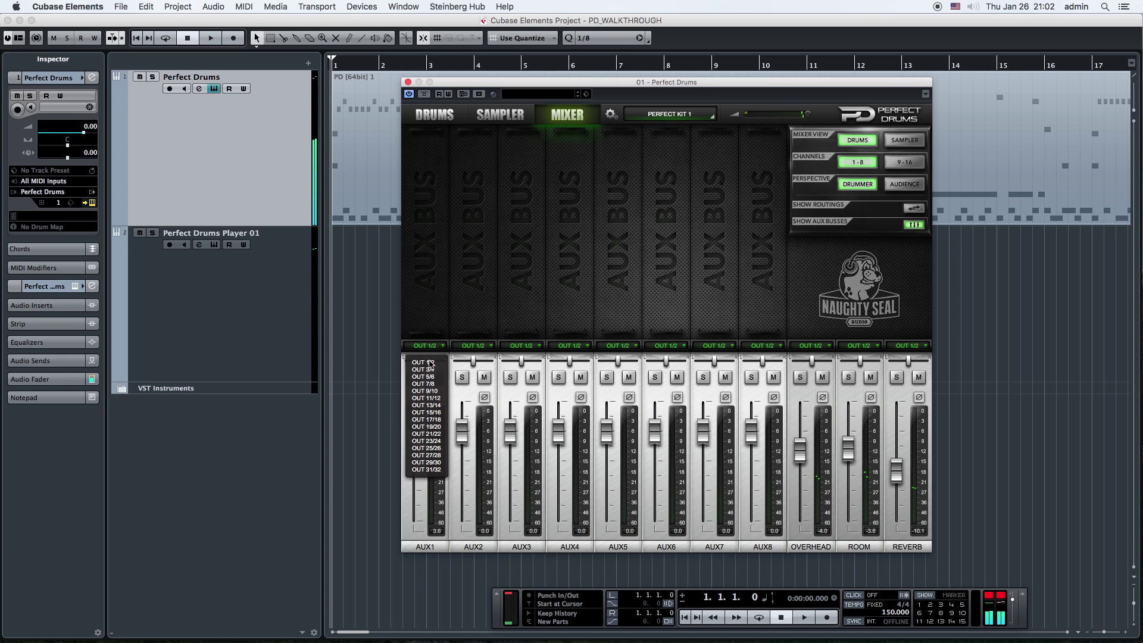
{"action": "left_click", "coordinate": [489, 333]}
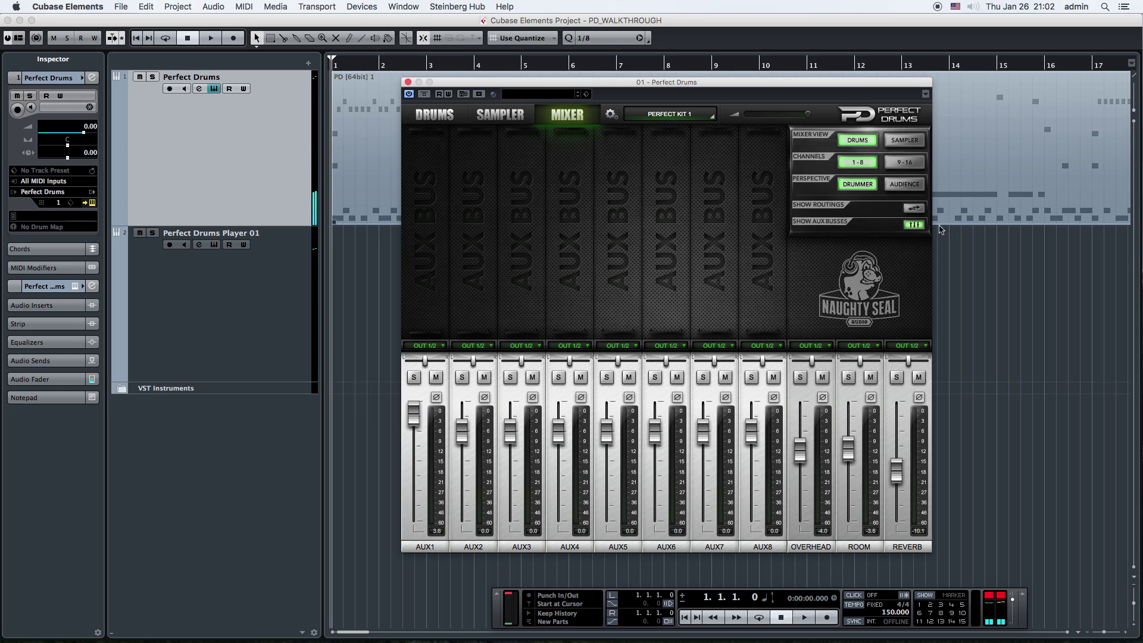
- Hide the aux busses, show the routings, and set the SNARE channel's FX routing back to DIRECT
{"action": "left_click", "coordinate": [919, 229]}
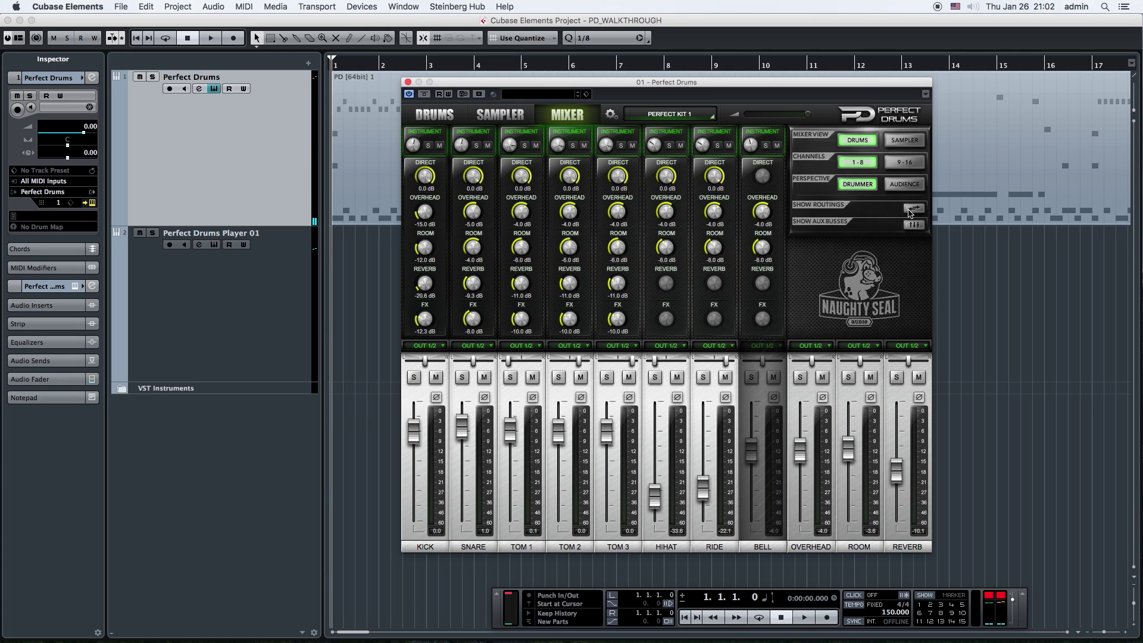
{"action": "left_click", "coordinate": [912, 209]}
{"action": "left_click", "coordinate": [476, 323]}
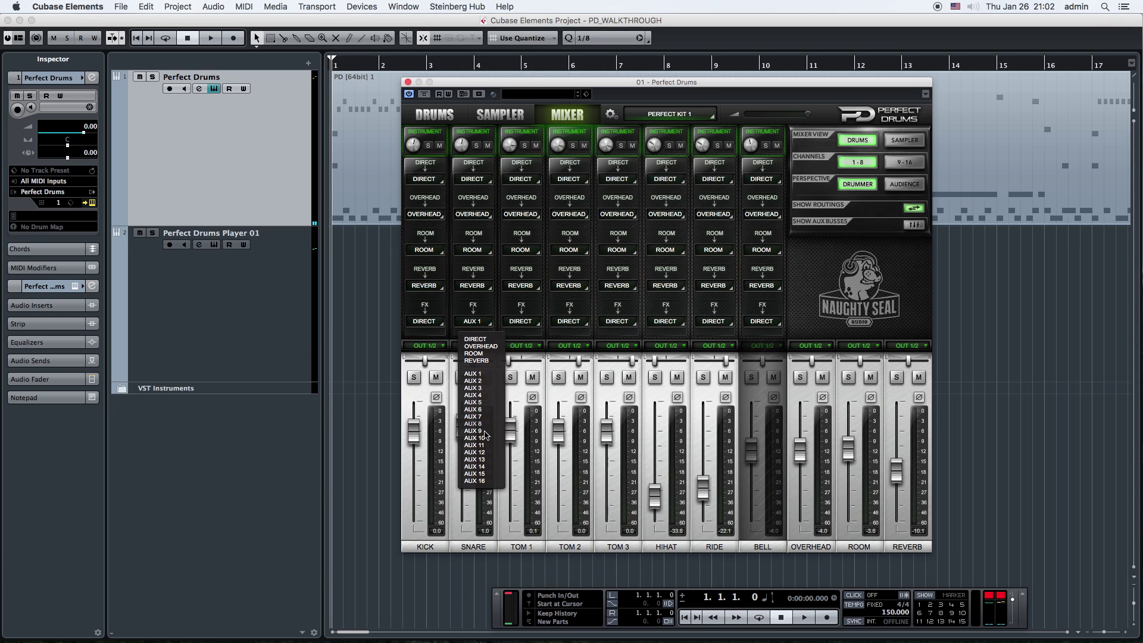
{"action": "left_click", "coordinate": [477, 339]}
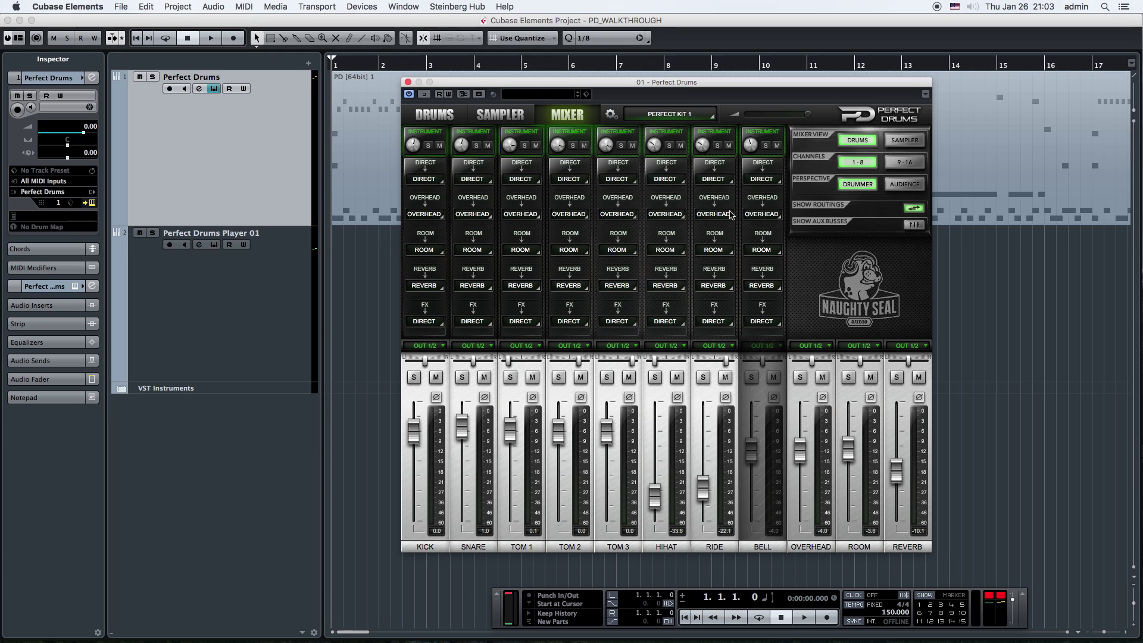
- In channel bank 9-16, route the OVERHEAD and ROOM signals of CRASH 1 to DIRECT
{"action": "left_click", "coordinate": [902, 163]}
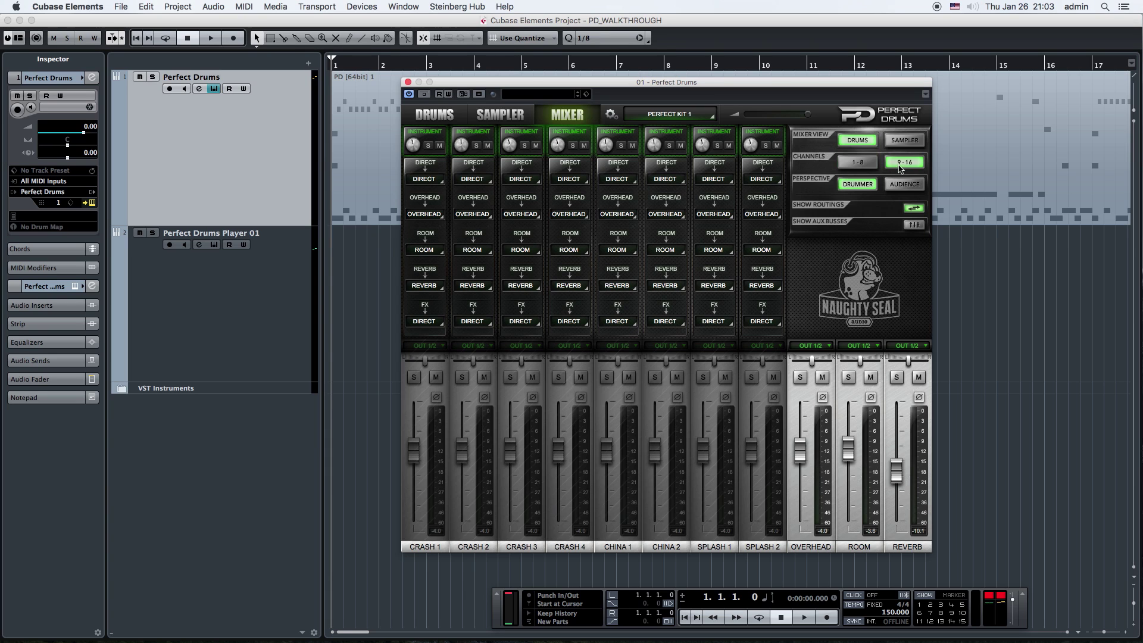
{"action": "left_click", "coordinate": [428, 214]}
{"action": "left_click", "coordinate": [432, 233]}
{"action": "left_click", "coordinate": [427, 250]}
{"action": "left_click", "coordinate": [427, 269]}
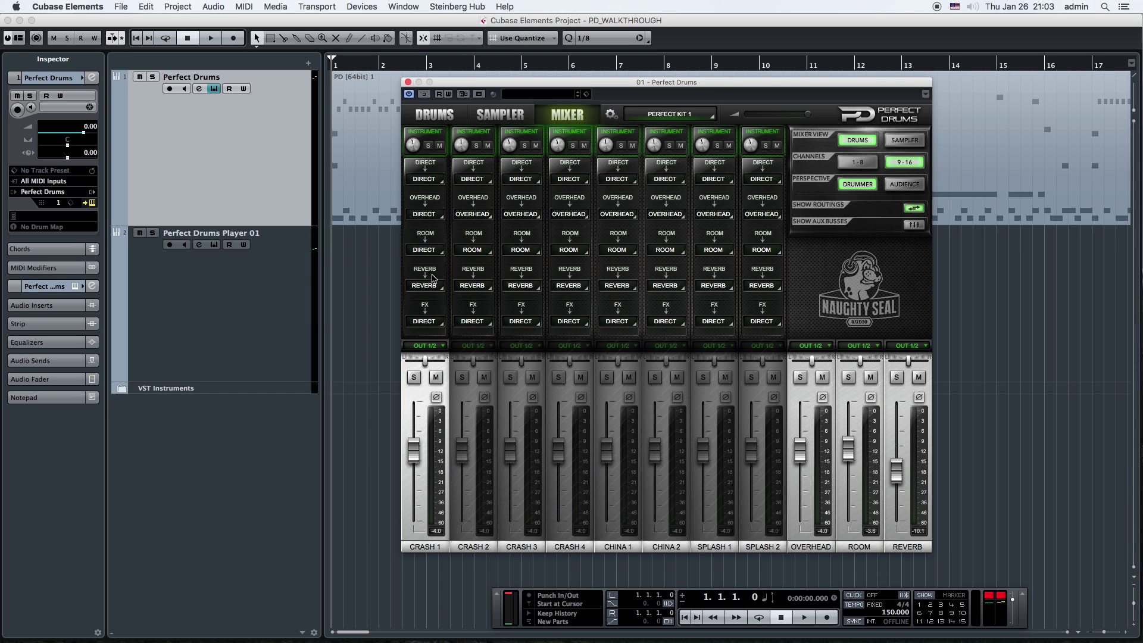
- Solo CRASH 1 and raise its fader to about 3.2 dB while auditioning it in playback
{"action": "key", "text": "space"}
{"action": "left_click_drag", "start_coordinate": [413, 451], "coordinate": [417, 419]}
{"action": "key", "text": "space"}
{"action": "left_click", "coordinate": [416, 380]}
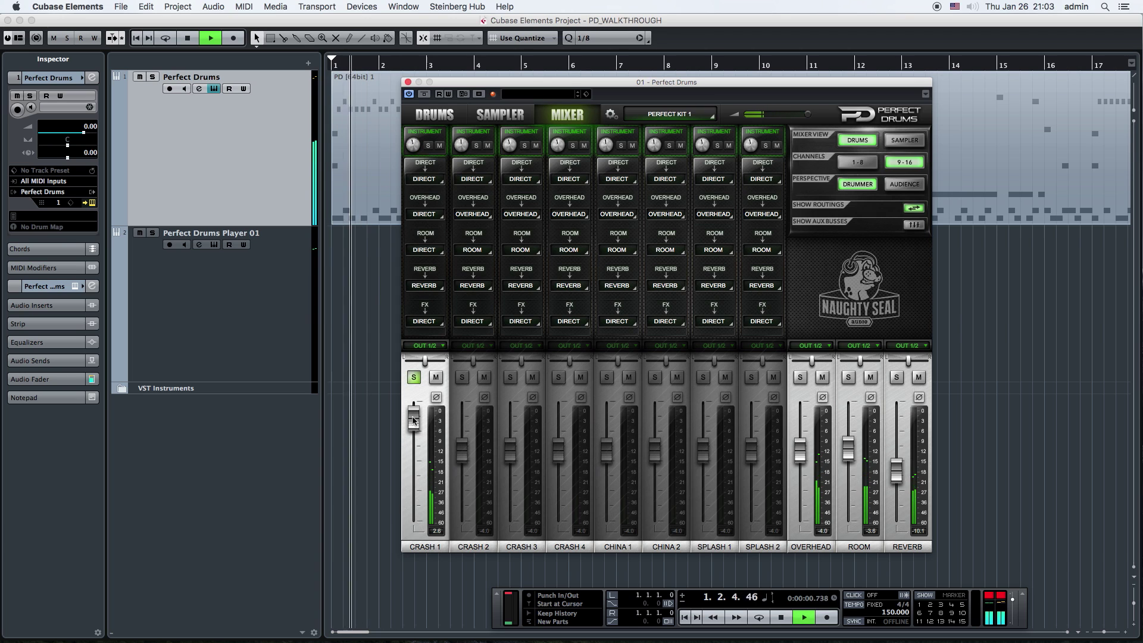
{"action": "key", "text": "space"}
{"action": "key", "text": "space"}
{"action": "key", "text": "space"}
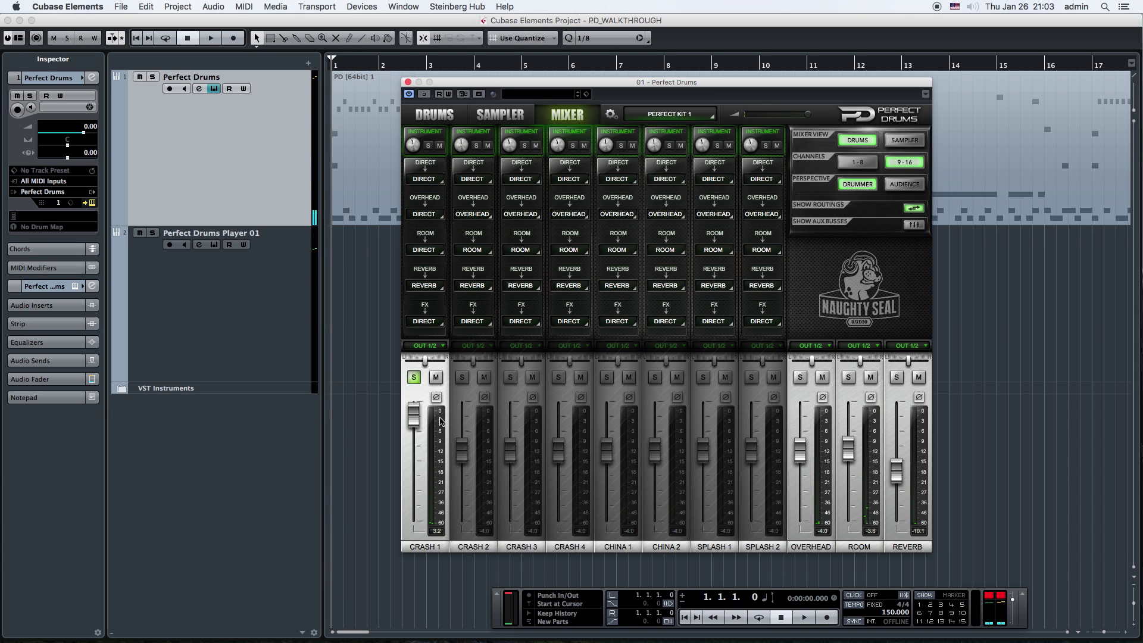
- Hide the routings and set CRASH 1's OVERHEAD level to -5.9 dB, ROOM level to -9.5 dB and fader to 1.3 dB
{"action": "left_click", "coordinate": [915, 208]}
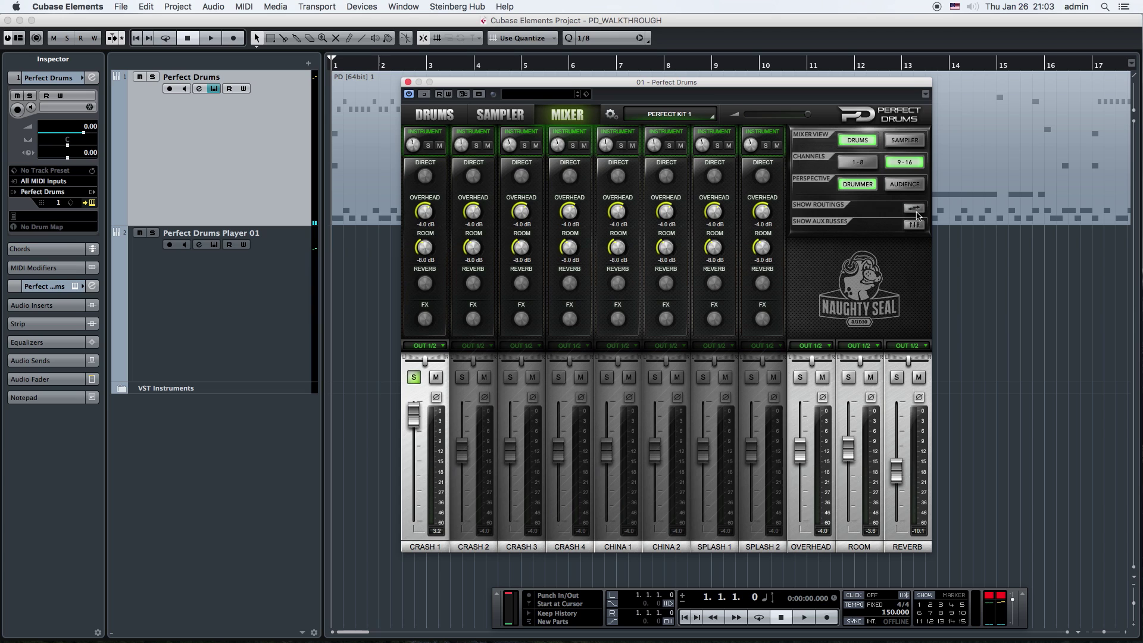
{"action": "key", "text": "space"}
{"action": "left_click_drag", "start_coordinate": [425, 211], "coordinate": [426, 252]}
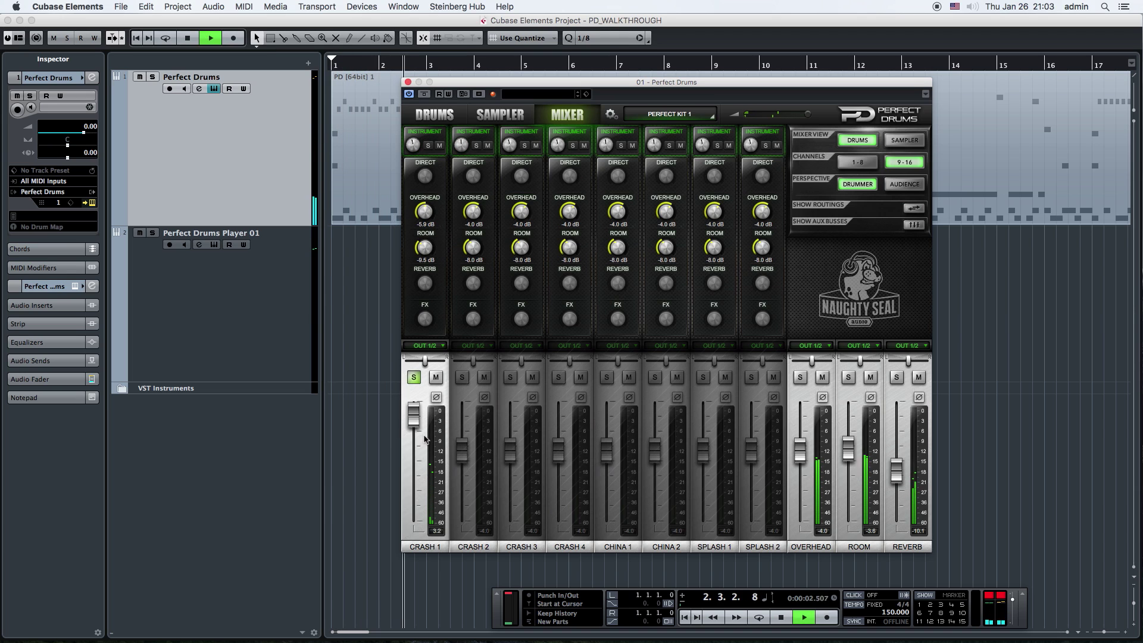
{"action": "key", "text": "space"}
{"action": "key", "text": "space"}
{"action": "mouse_move", "coordinate": [417, 421]}
{"action": "left_mouse_down"}
{"action": "mouse_move", "coordinate": [418, 451]}
{"action": "mouse_move", "coordinate": [417, 430]}
{"action": "left_mouse_up"}
{"action": "key", "text": "space"}
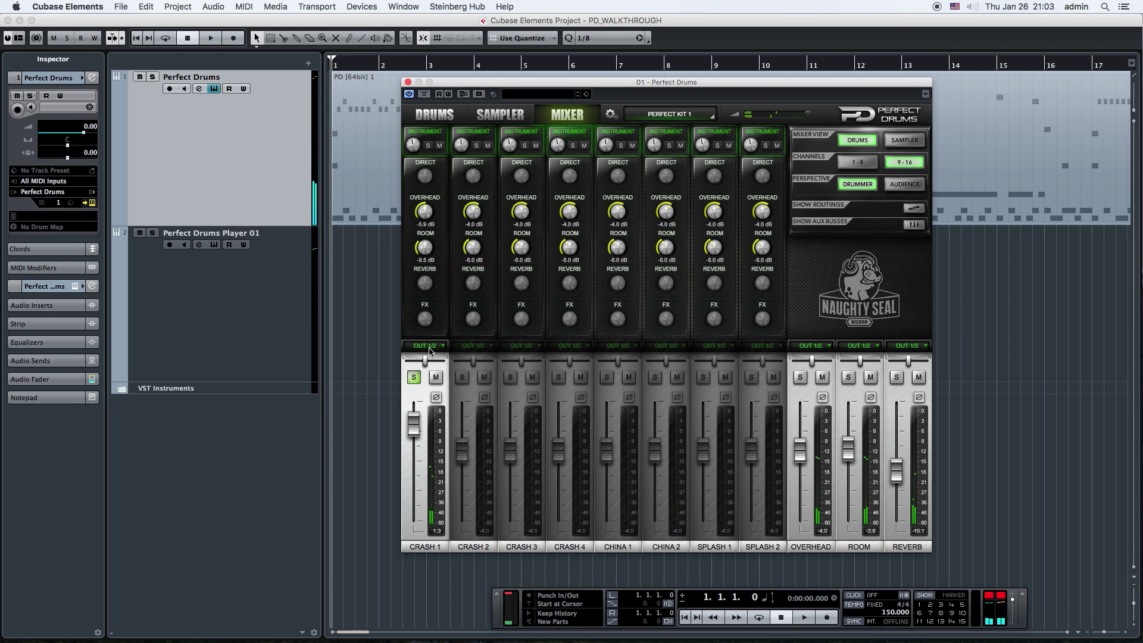
- Try OUT 3/4 as the CRASH 1 output, clear the channel's solo, and set the output back to OUT 1/2
{"action": "left_click", "coordinate": [424, 345]}
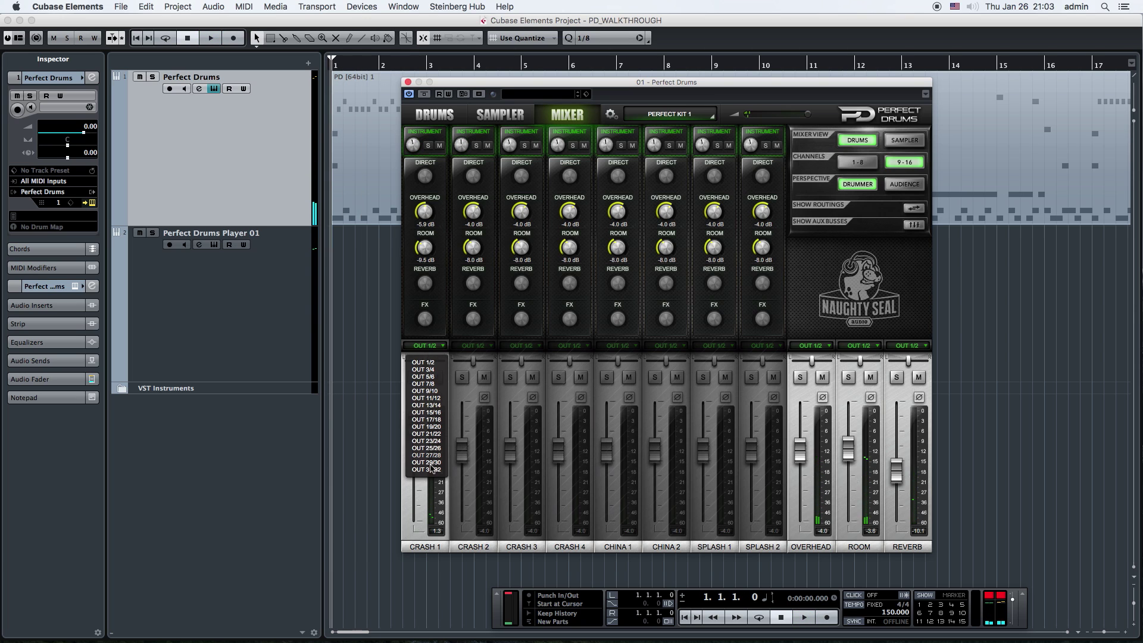
{"action": "left_click", "coordinate": [427, 370]}
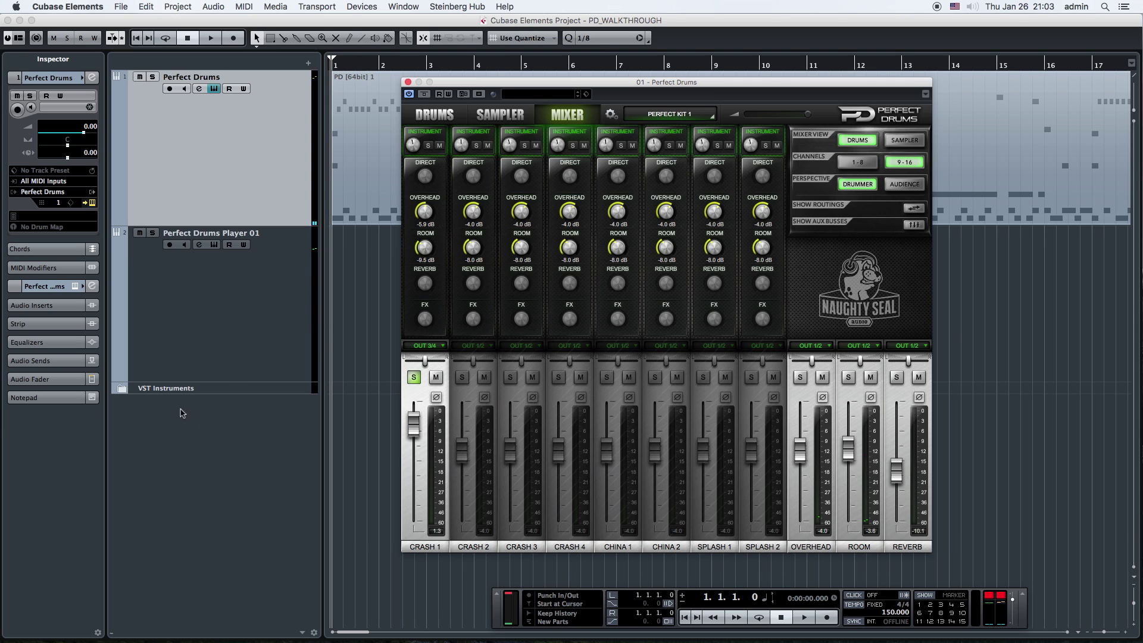
{"action": "left_click", "coordinate": [416, 378]}
{"action": "left_click", "coordinate": [425, 345]}
{"action": "left_click", "coordinate": [424, 359]}
- Restore CRASH 1's OVERHEAD and ROOM signals to their own busses in the routings view, and hide the routings
{"action": "left_click", "coordinate": [914, 208]}
{"action": "left_click", "coordinate": [426, 250]}
{"action": "left_click", "coordinate": [442, 246]}
{"action": "left_click", "coordinate": [436, 250]}
{"action": "left_click", "coordinate": [438, 287]}
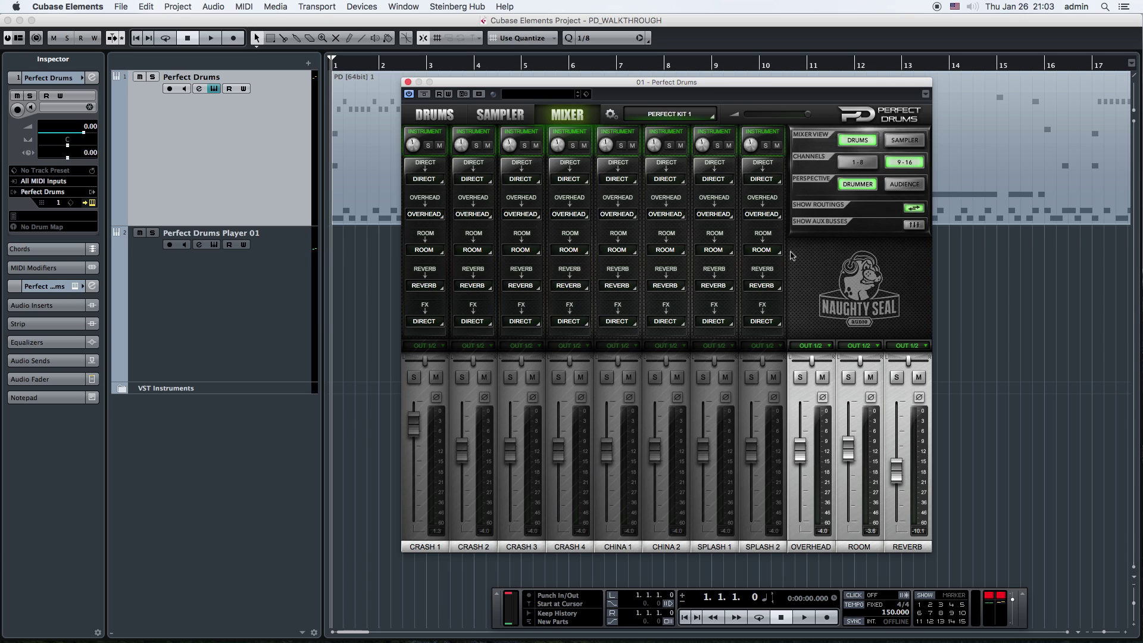
{"action": "left_click", "coordinate": [913, 208]}
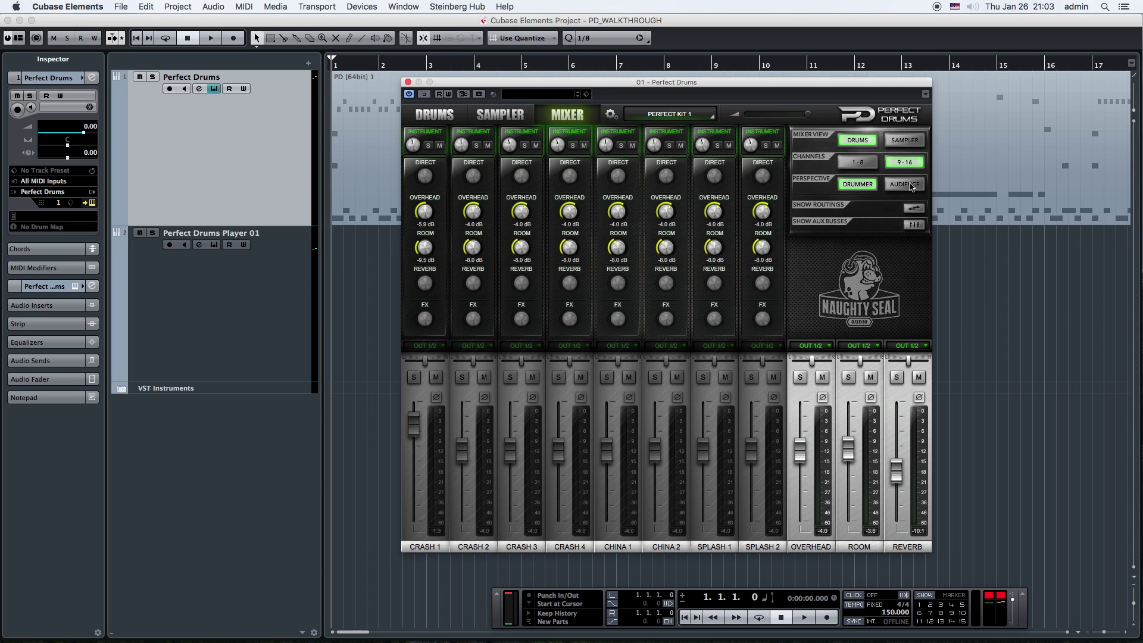
- Play the drums, show channels 1-8, and switch the mixer's perspective to AUDIENCE
{"action": "key", "text": "space"}
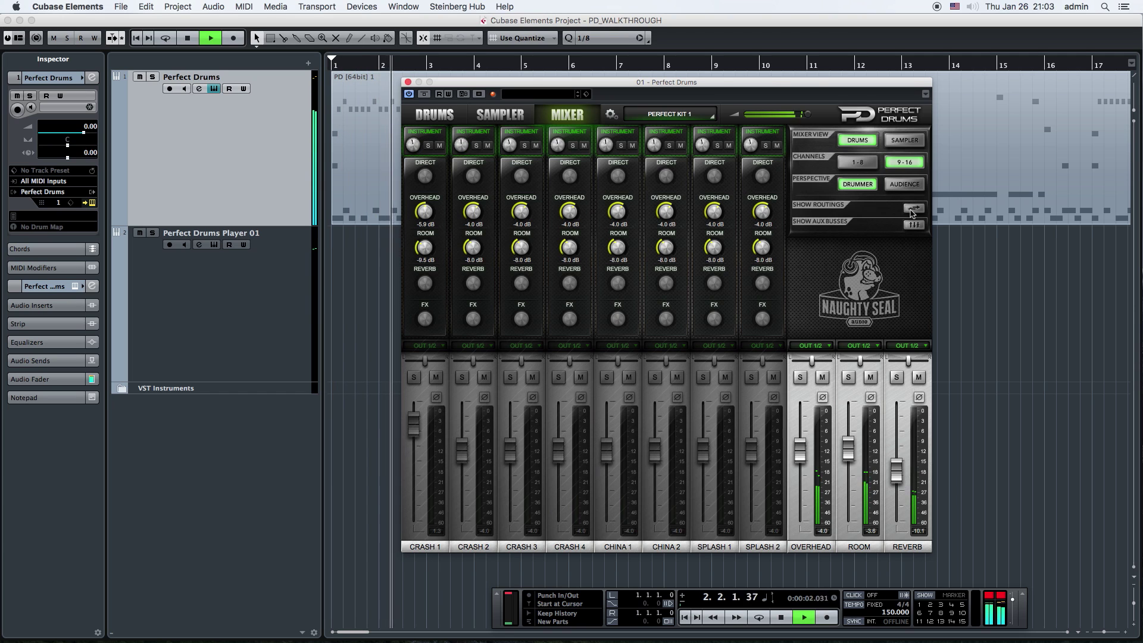
{"action": "left_click", "coordinate": [858, 162]}
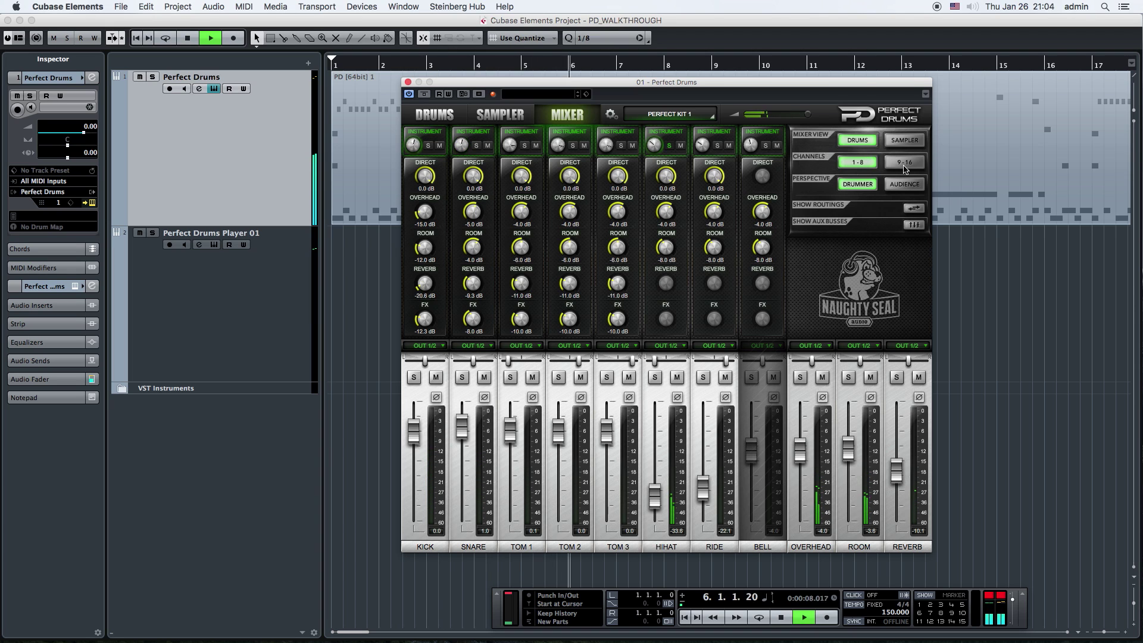
{"action": "left_click", "coordinate": [905, 185]}
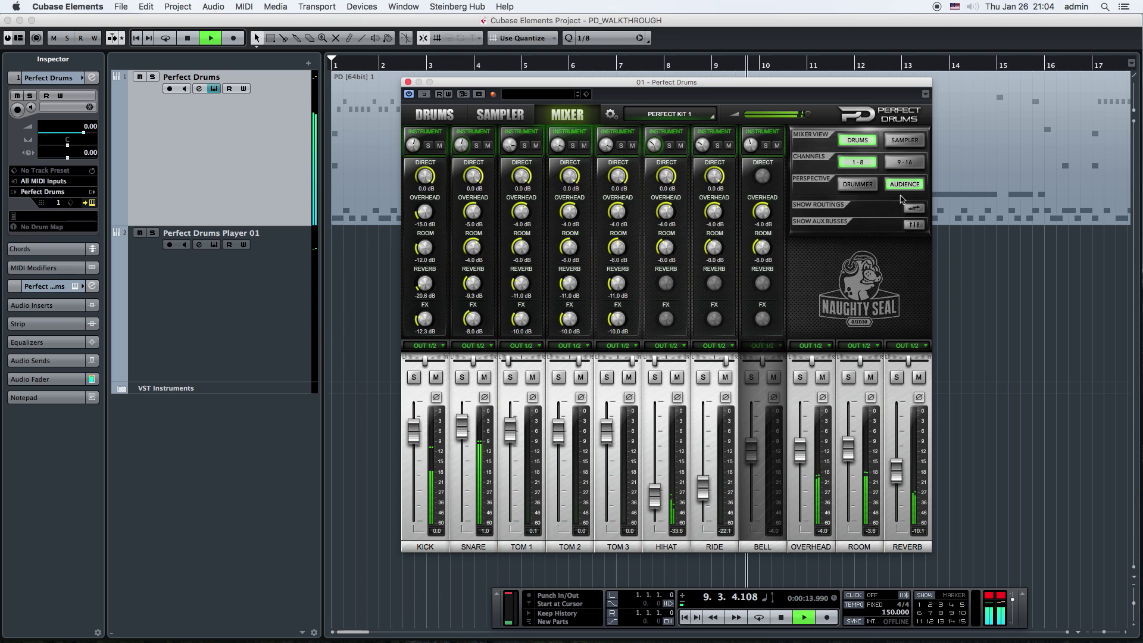
- Set the drums perspective to DRUMMER, try REVERSE on the sampler channels, and return to the drums mixer with playback stopped
{"action": "left_click", "coordinate": [873, 185]}
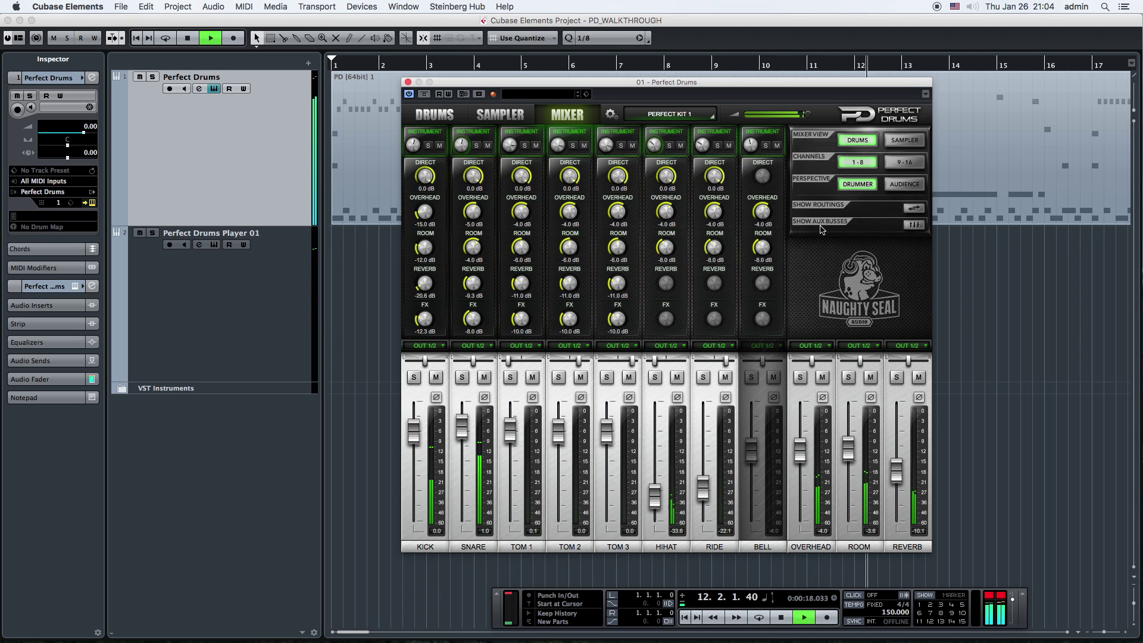
{"action": "left_click", "coordinate": [909, 142]}
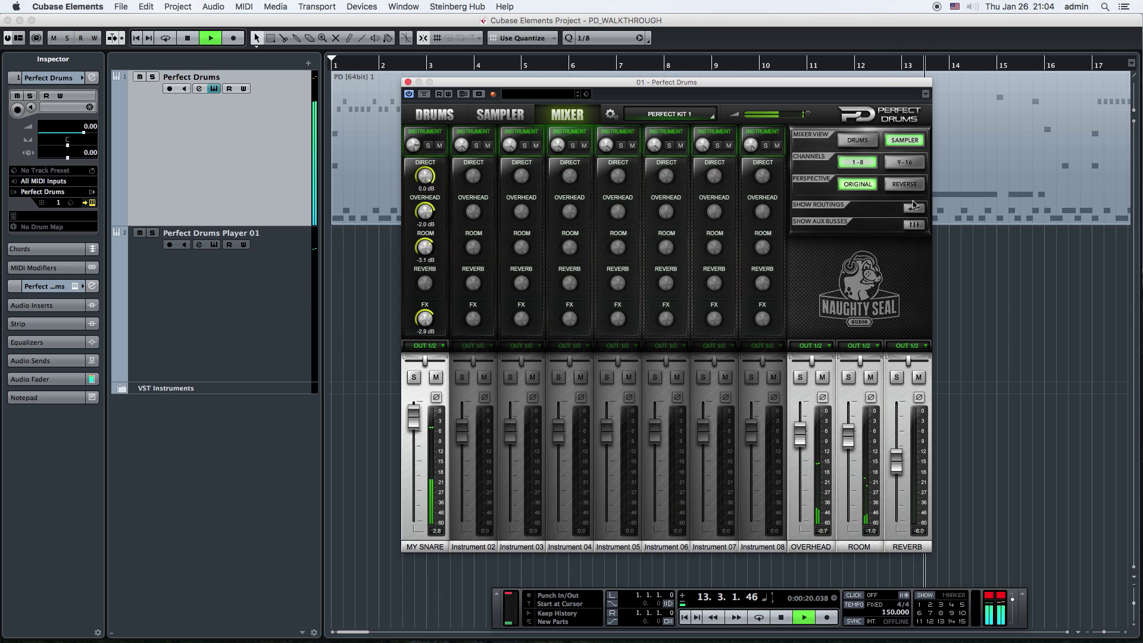
{"action": "left_click", "coordinate": [902, 183]}
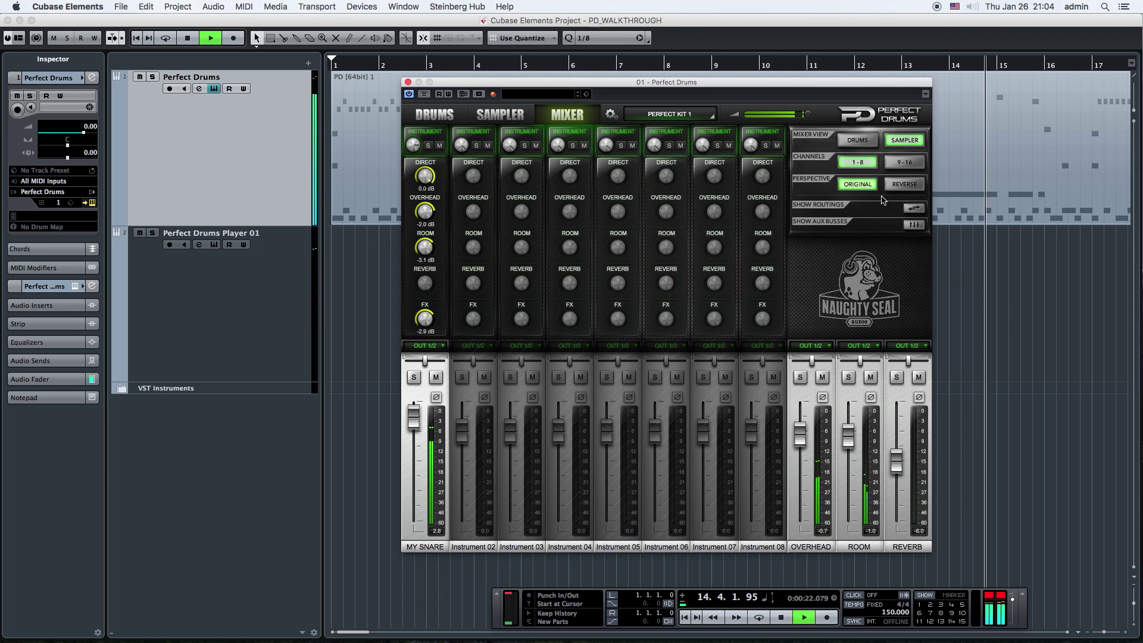
{"action": "left_click", "coordinate": [857, 140]}
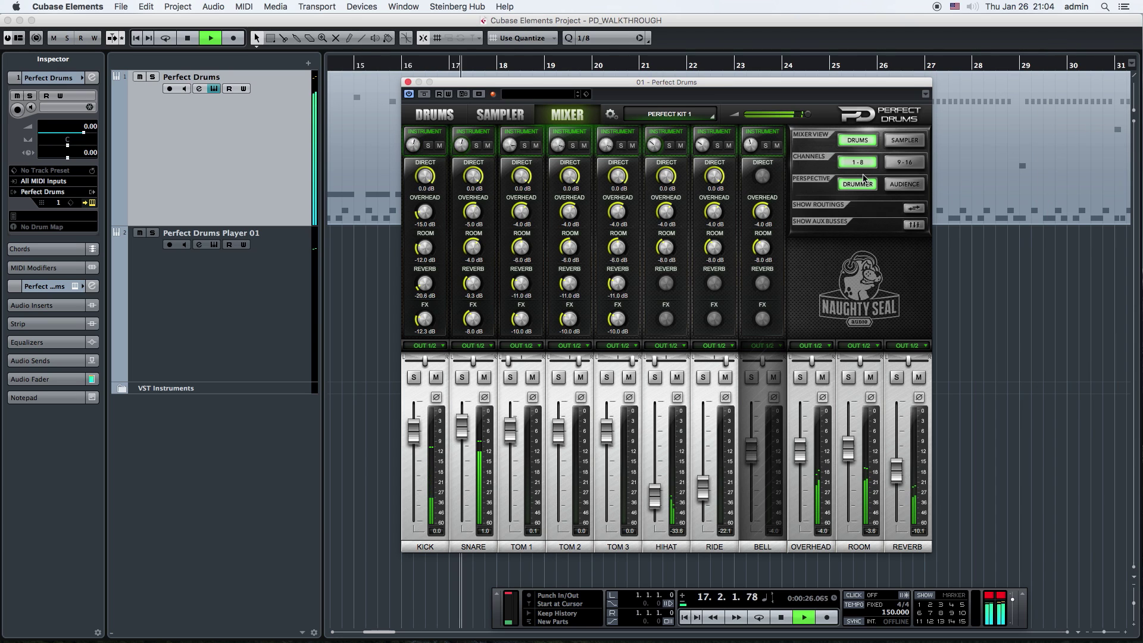
{"action": "key", "text": "space"}
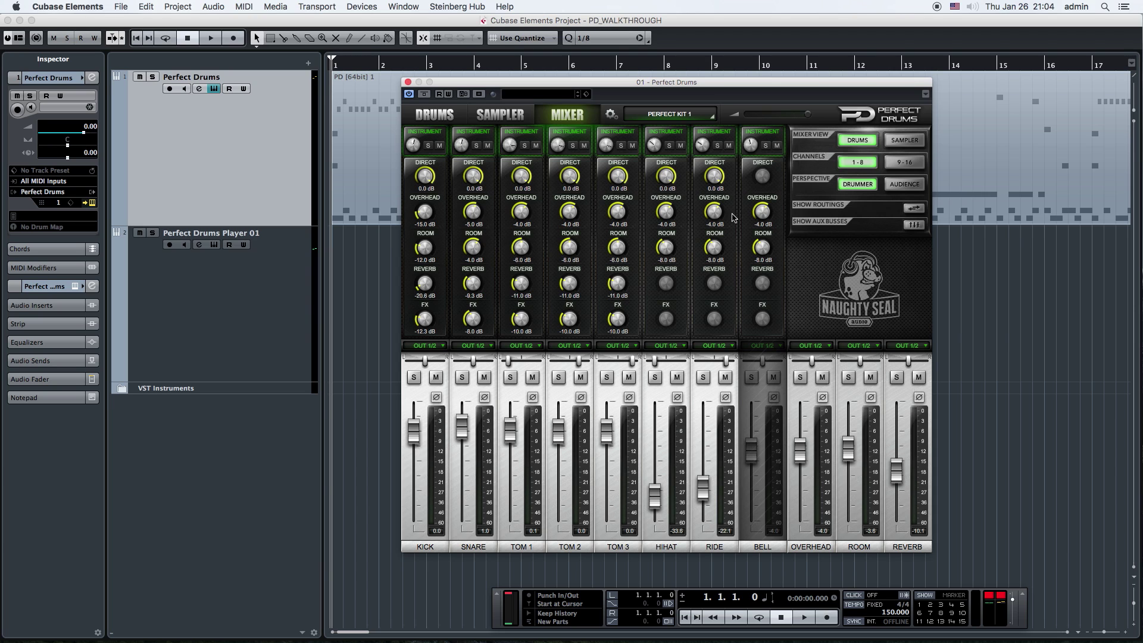
- Try a lower master output volume and play the drums briefly to check the output level
{"action": "left_click_drag", "start_coordinate": [810, 123], "coordinate": [794, 123]}
{"action": "key", "text": "space"}
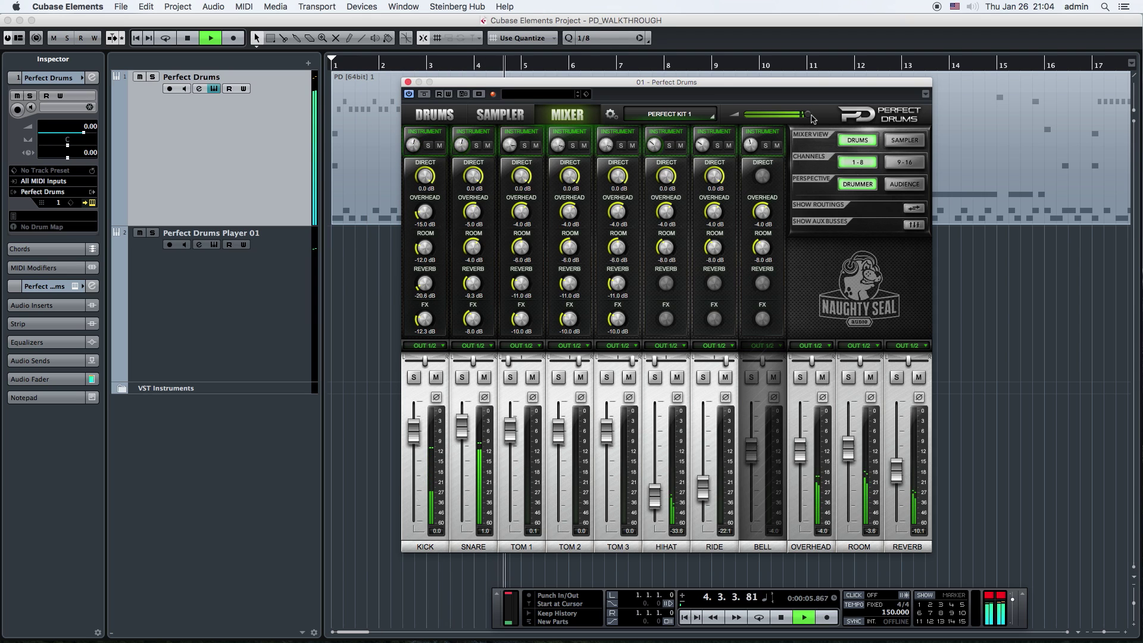
{"action": "key", "text": "space"}
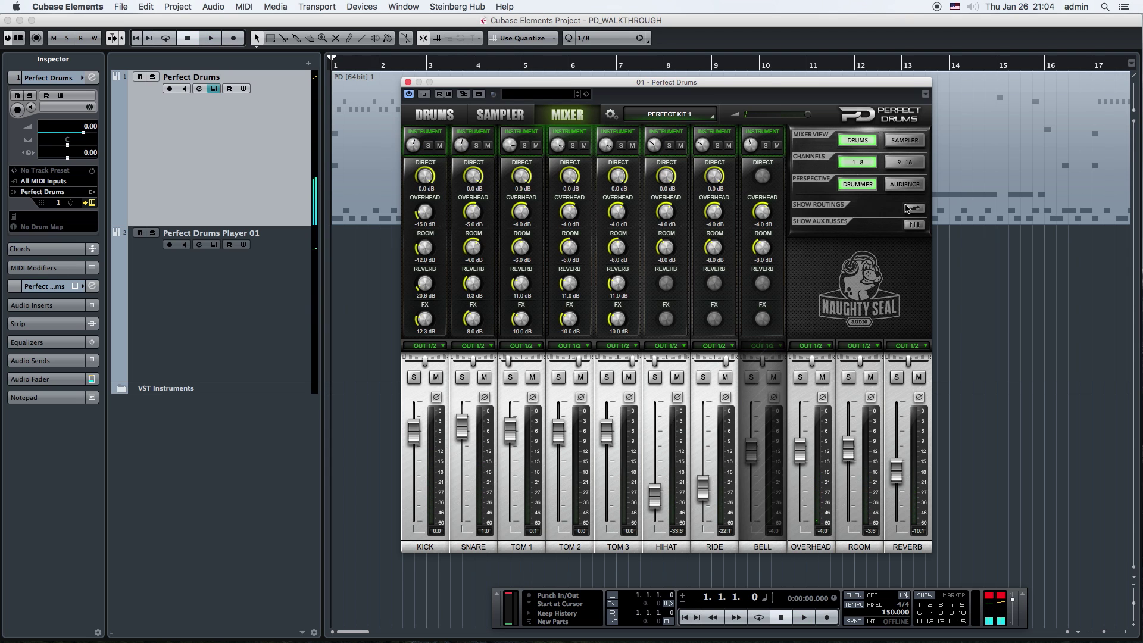
- Show the aux busses, check them with channels 9-16 and 1-8, and return to the drum channels
{"action": "left_click", "coordinate": [917, 225]}
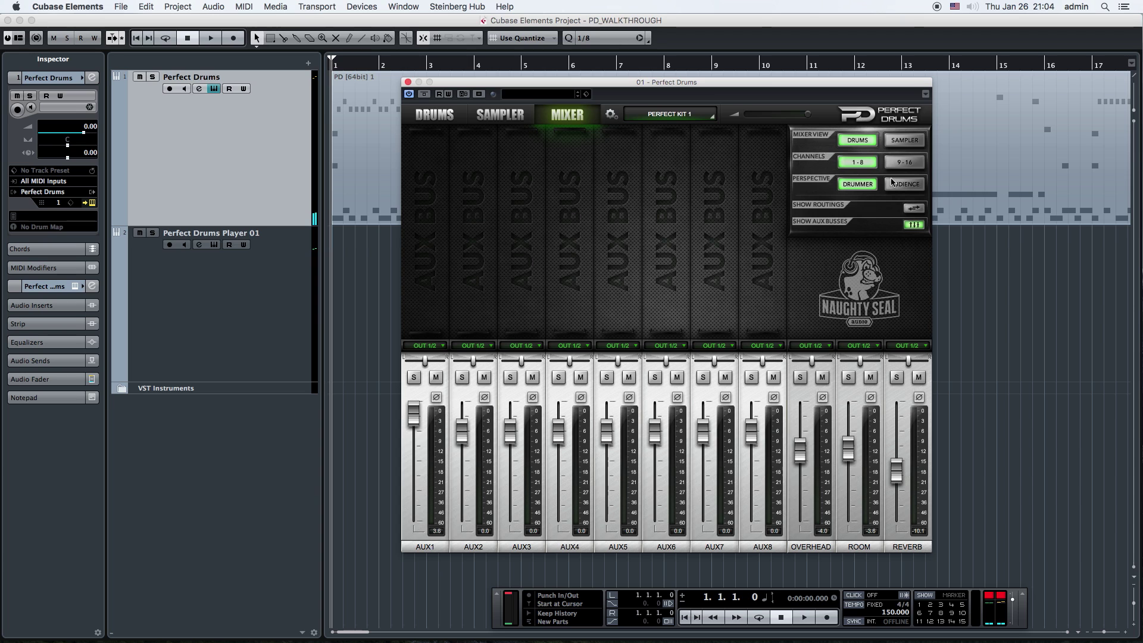
{"action": "left_click", "coordinate": [902, 163]}
{"action": "left_click", "coordinate": [868, 164]}
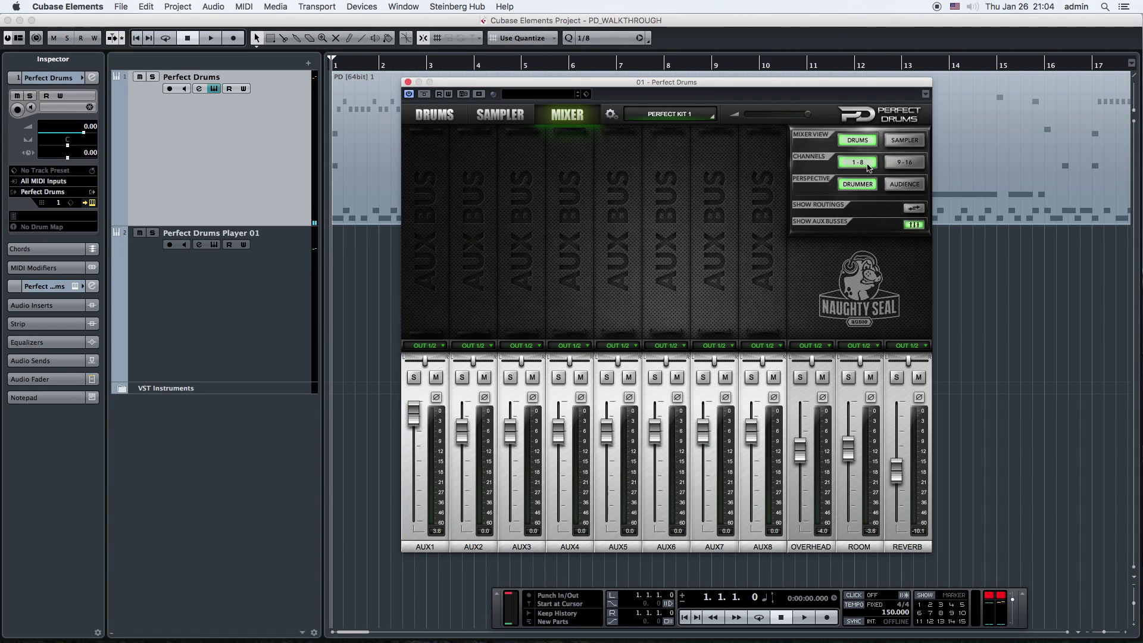
{"action": "left_click", "coordinate": [914, 225]}
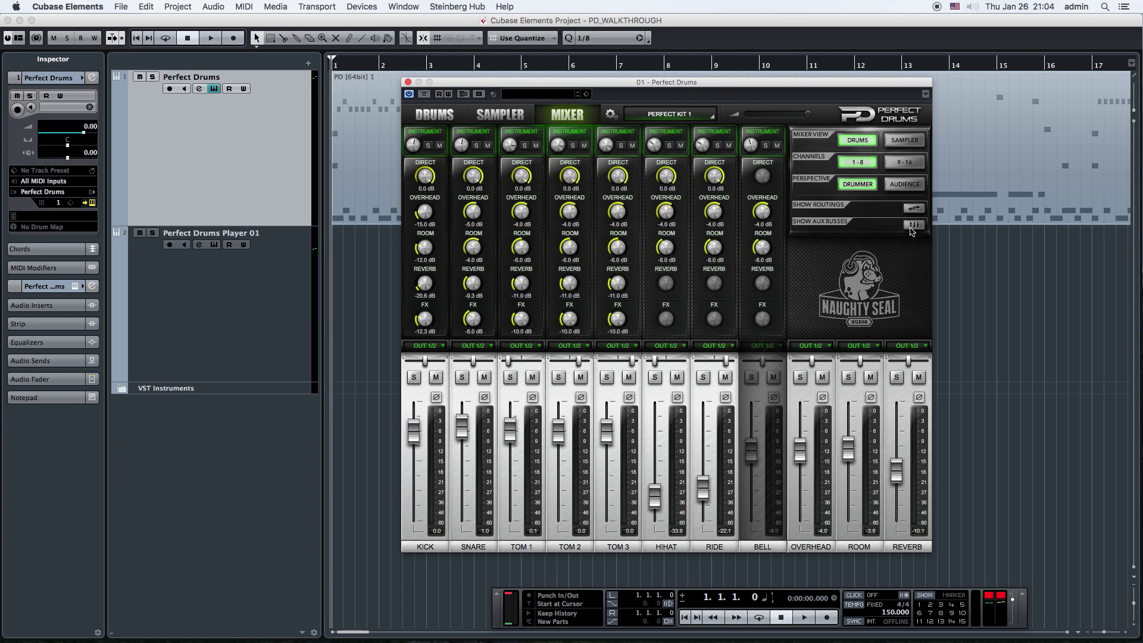
- View Perfect Drums' product information with its web page and social media links, and close it
{"action": "left_click", "coordinate": [887, 121]}
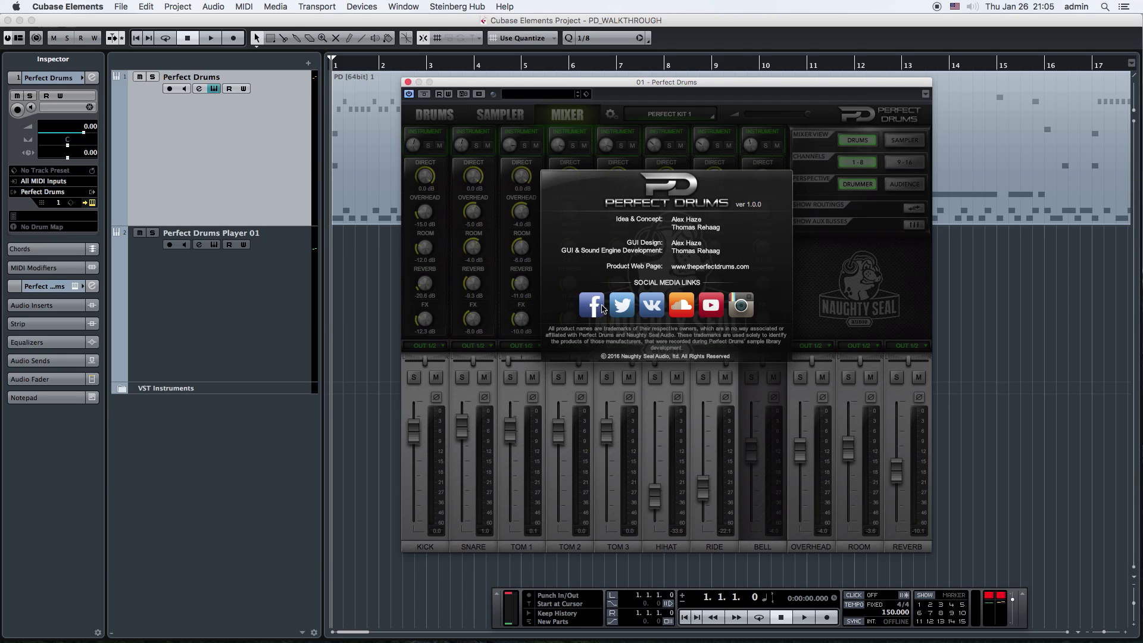
{"action": "left_click", "coordinate": [849, 285]}
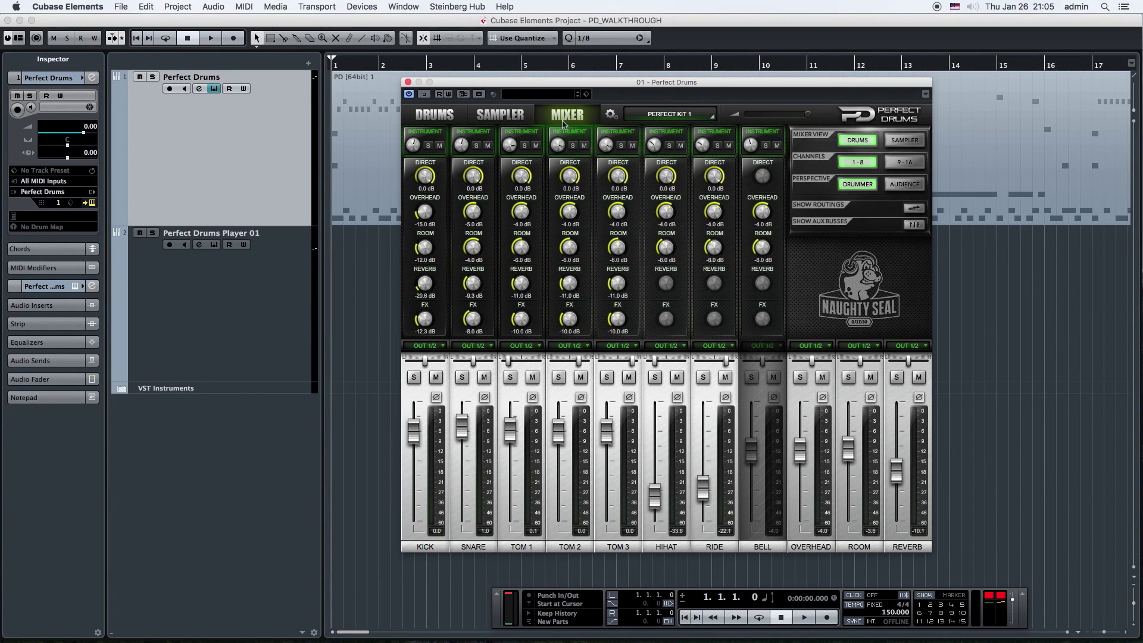
- Return to the drum kit view and select the snare to show its controls and available models
{"action": "left_click", "coordinate": [445, 123]}
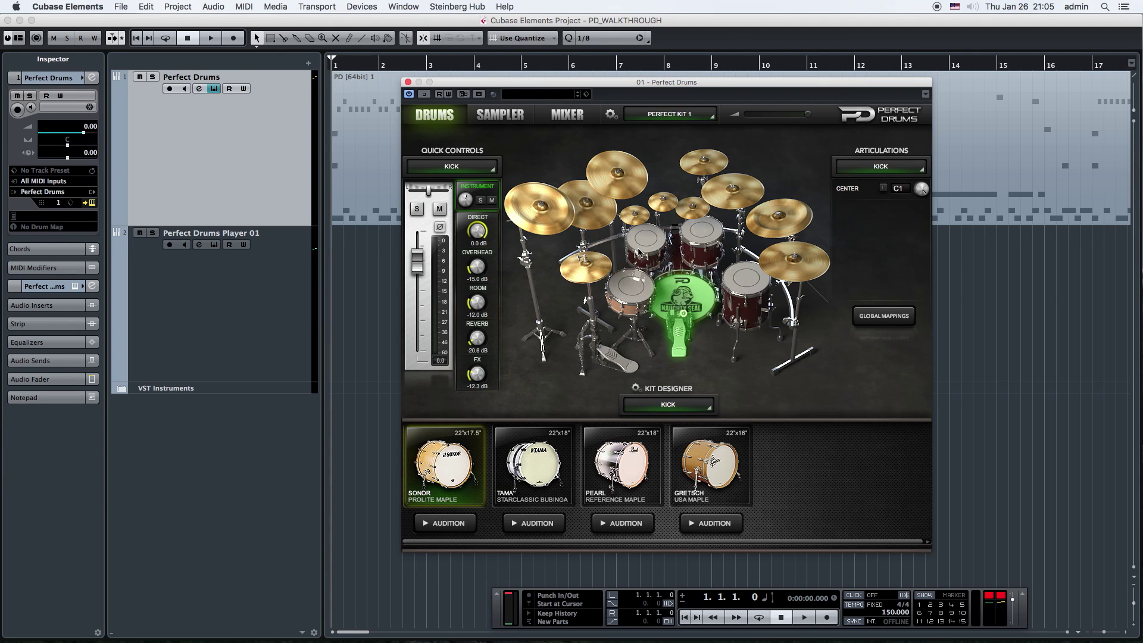
{"action": "left_click", "coordinate": [644, 286]}
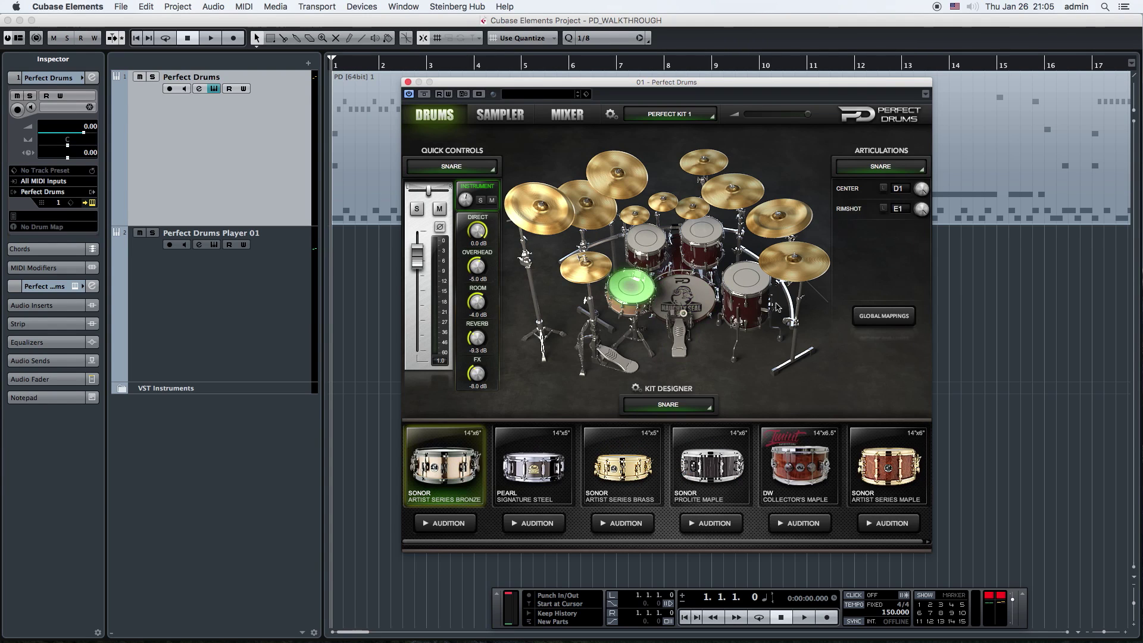